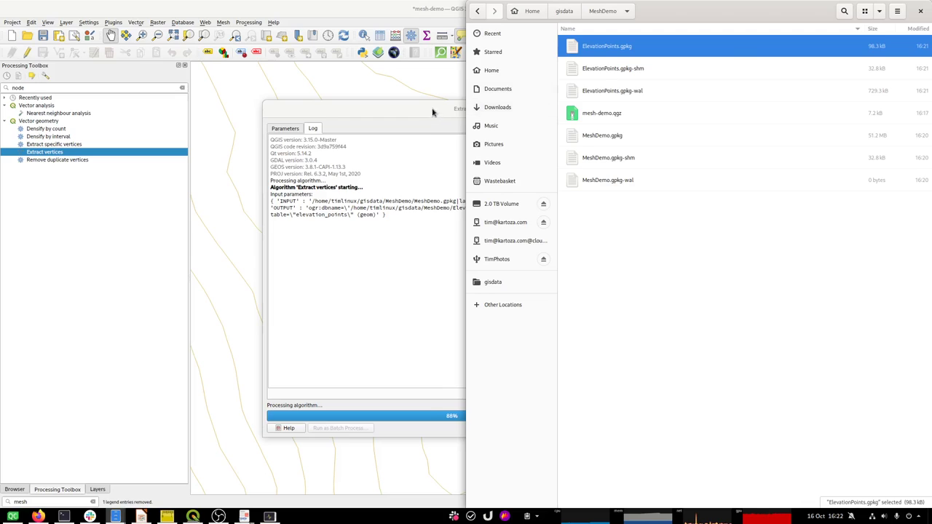
Check the processor and memory load in System Monitor while Extract Vertices runs, and return to QGIS
key("alt+Tab")
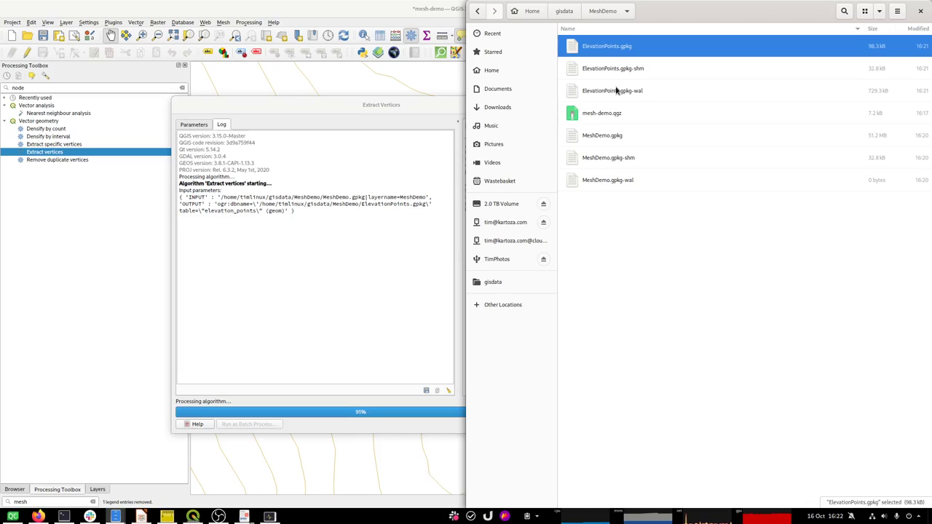
left_click(269, 516)
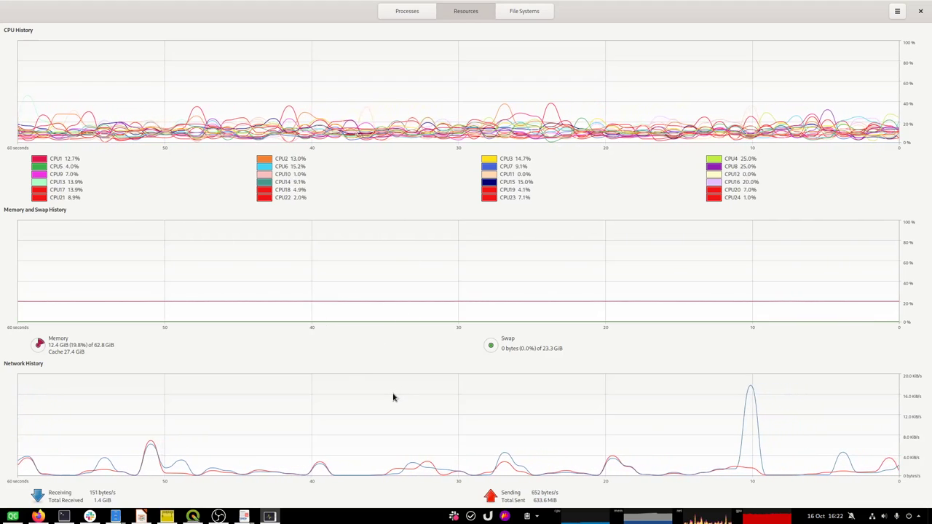
key("alt+Tab")
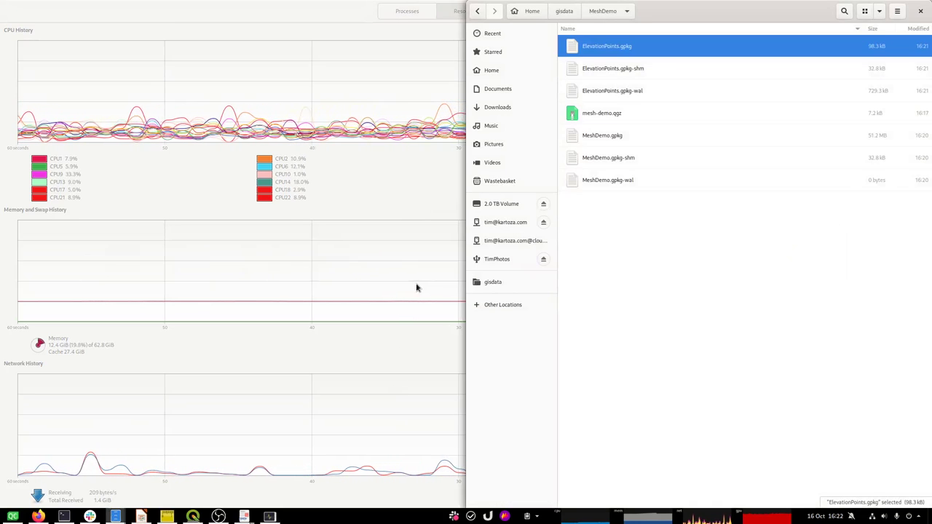
key("alt+Tab")
key("alt+Tab")
key("alt+Tab")
key("alt+Tab")
key("alt+Tab")
key("alt+Tab")
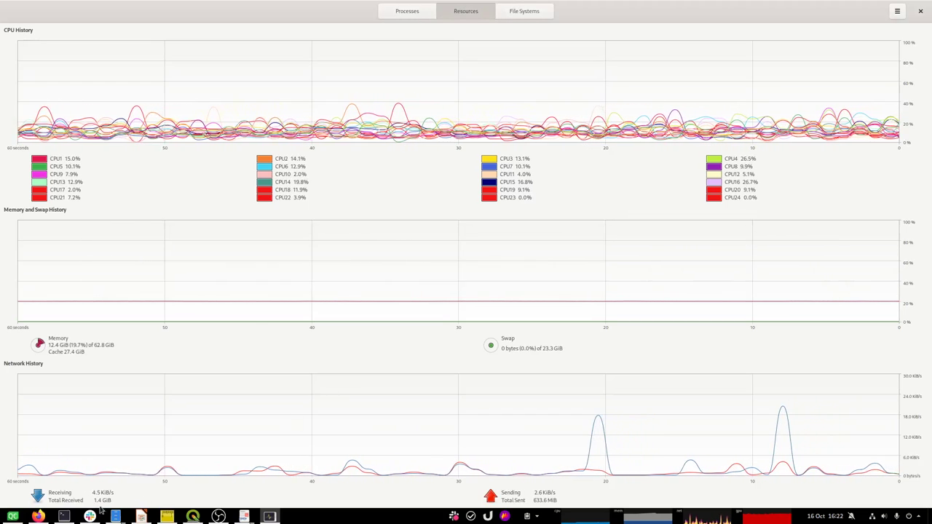
left_click(192, 516)
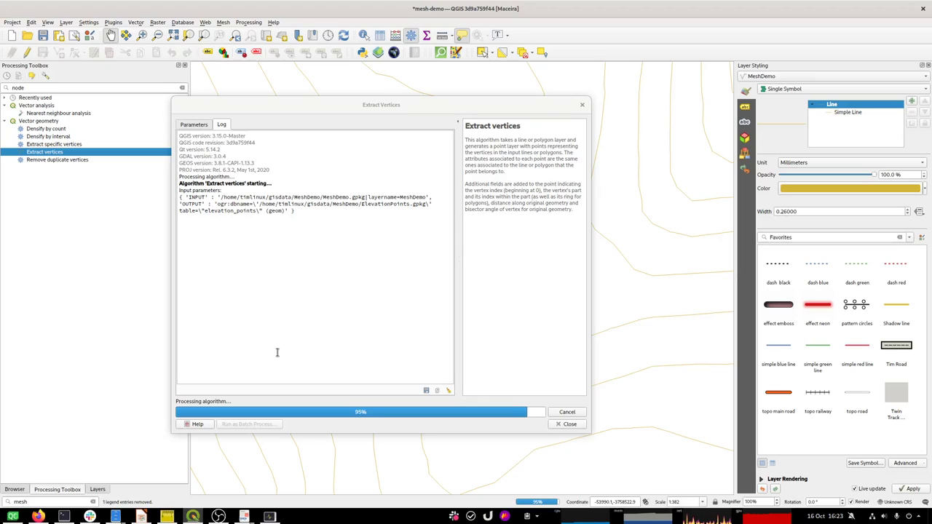
Quit both open windows of the document viewer
right_click(246, 516)
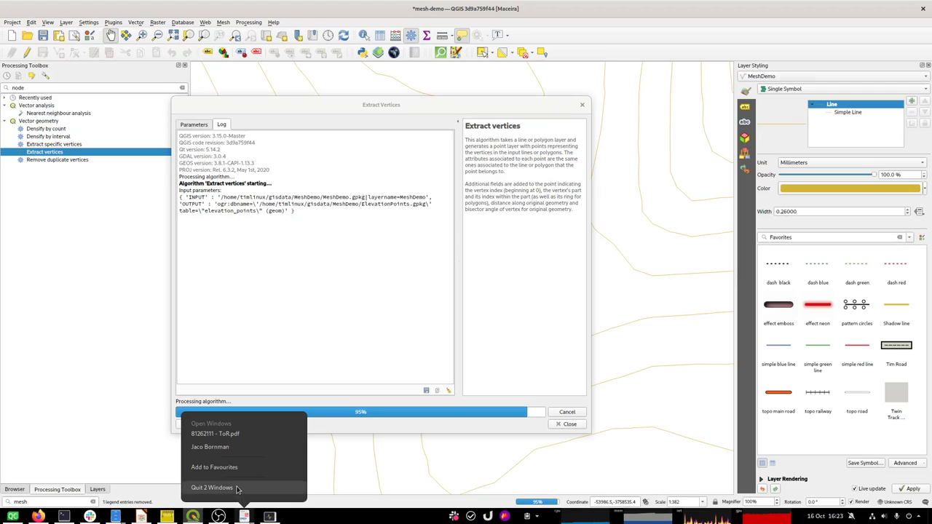
left_click(237, 489)
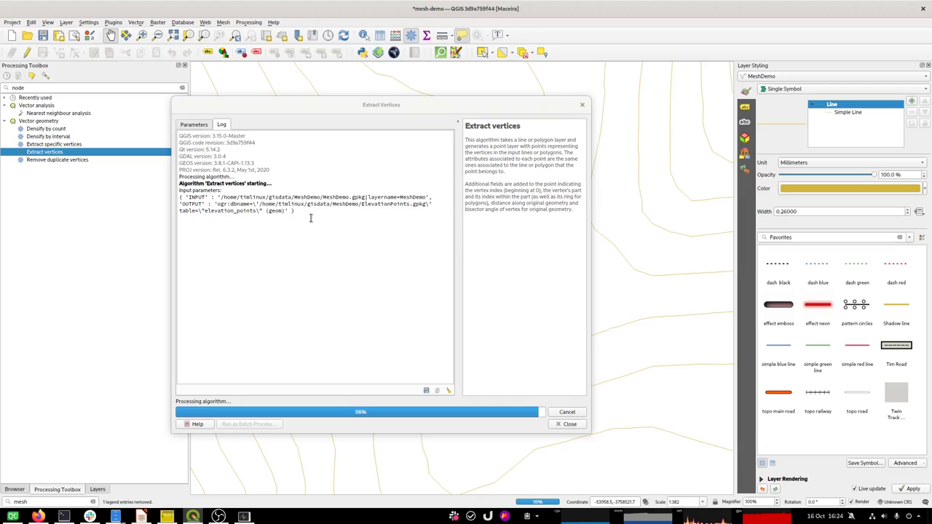
Switch to the file manager and check the size of ElevationPoints.gpkg in the MeshDemo folder
key("alt+Tab")
key("Tab")
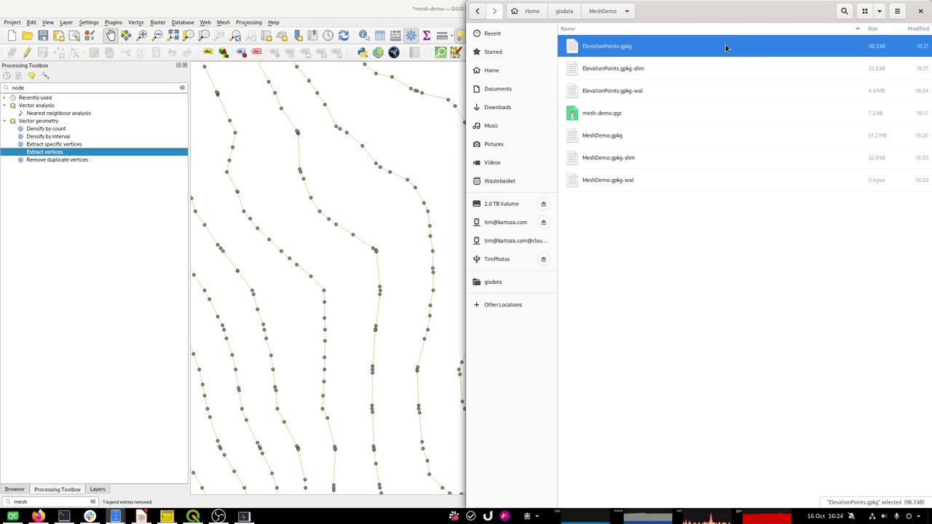
left_click(751, 253)
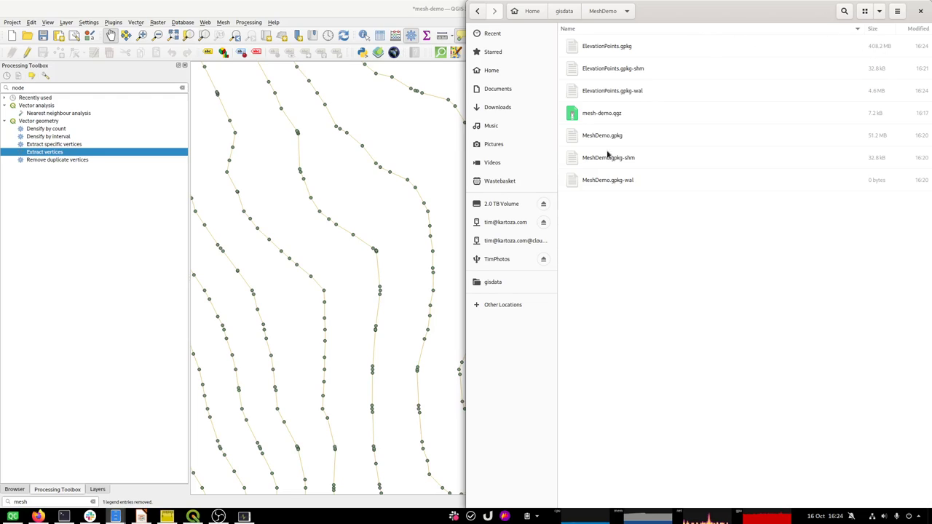
Return to QGIS and save the mesh-demo project
left_click(360, 179)
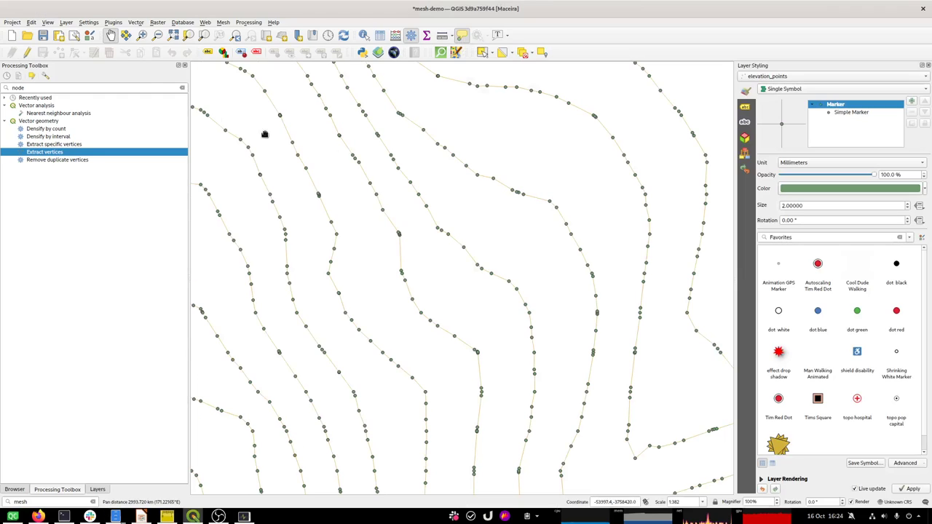
left_click(44, 36)
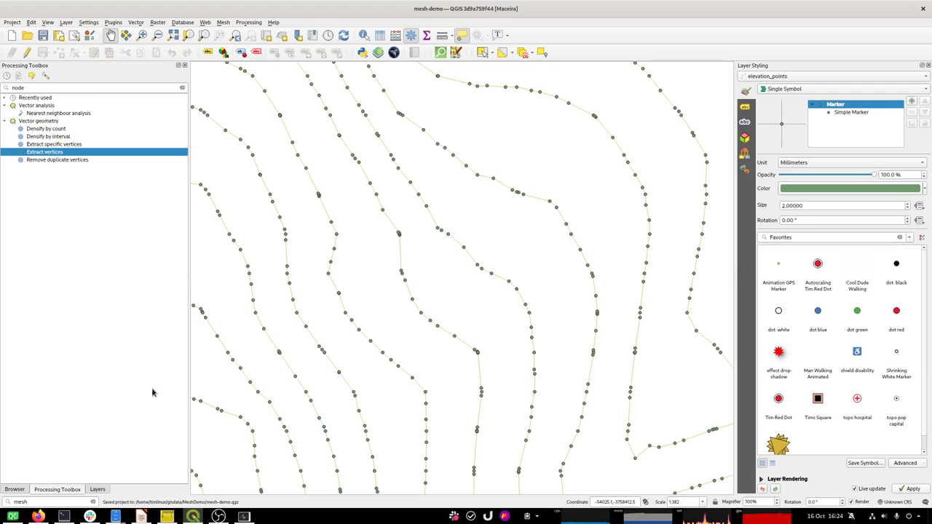
Show the feature count for the elevation_points layer
left_click(97, 489)
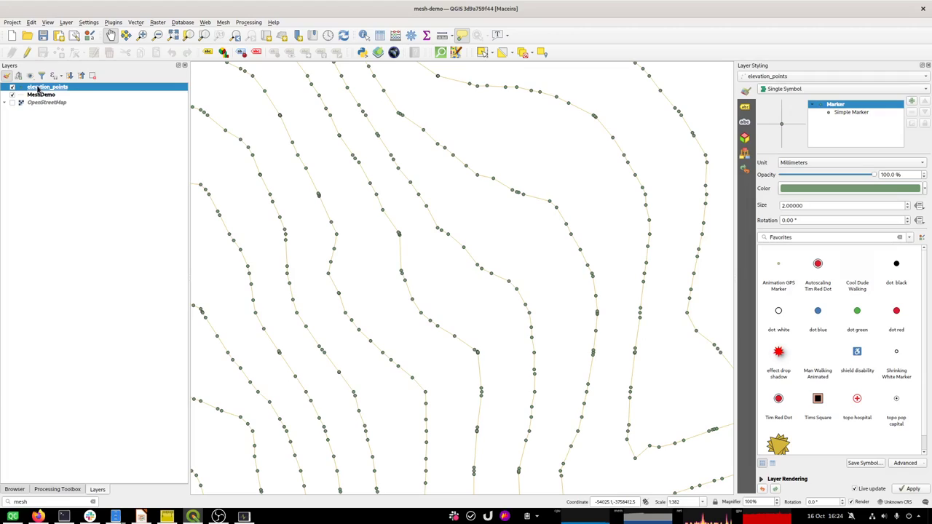
mouse_move(38, 90)
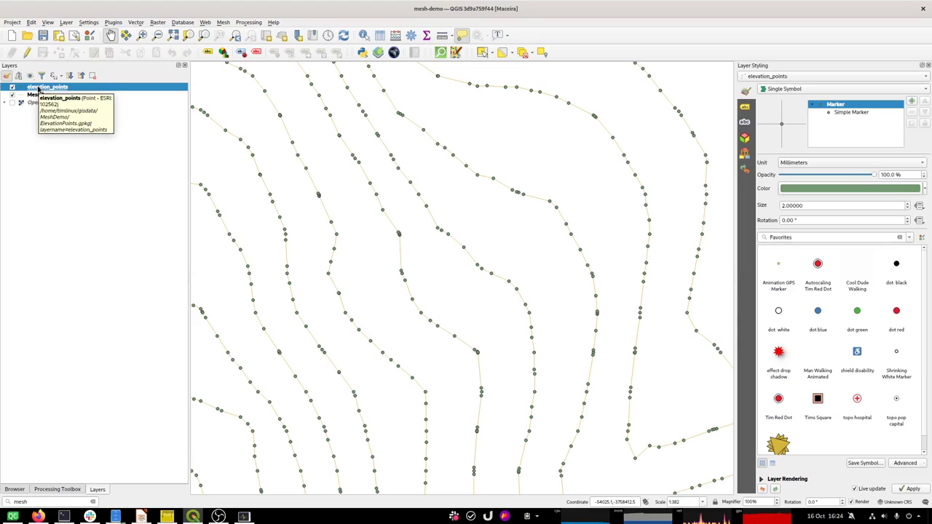
right_click(38, 88)
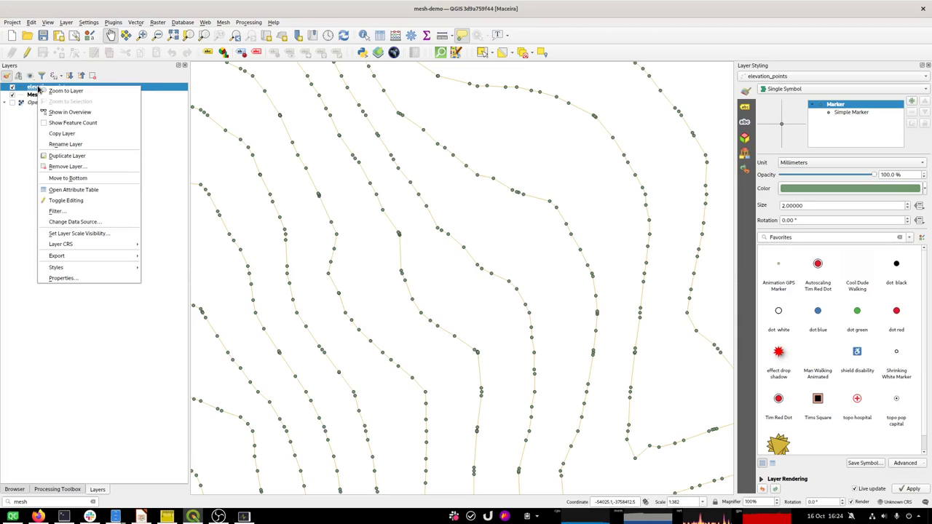
left_click(59, 124)
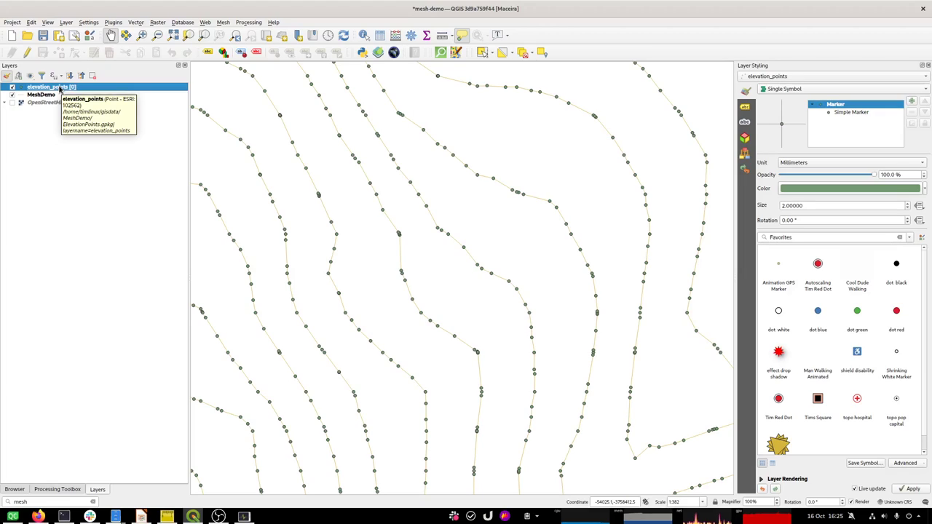
Turn off the feature count for the elevation_points layer
right_click(60, 88)
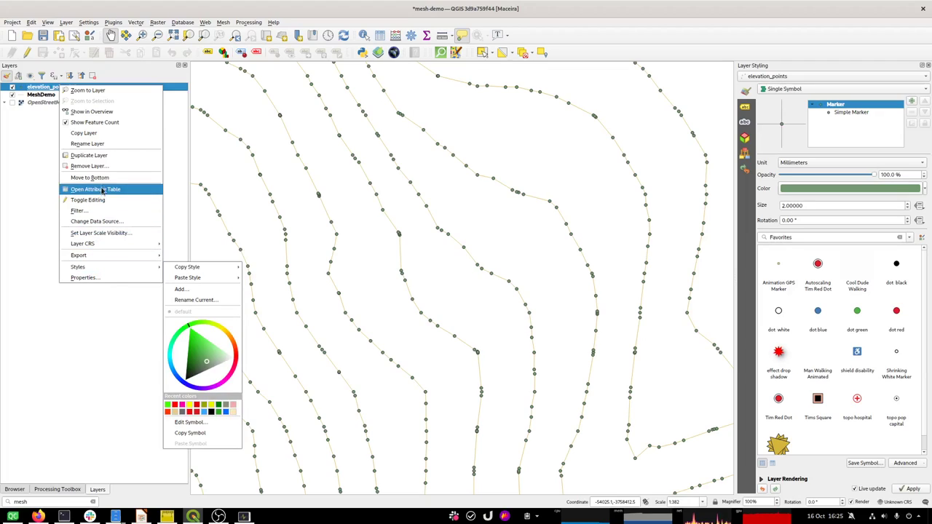
left_click(21, 174)
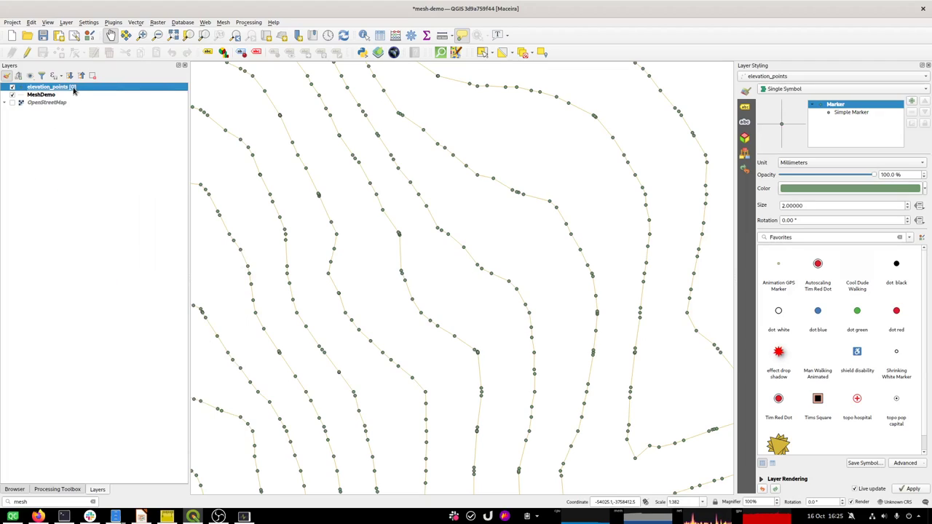
right_click(72, 89)
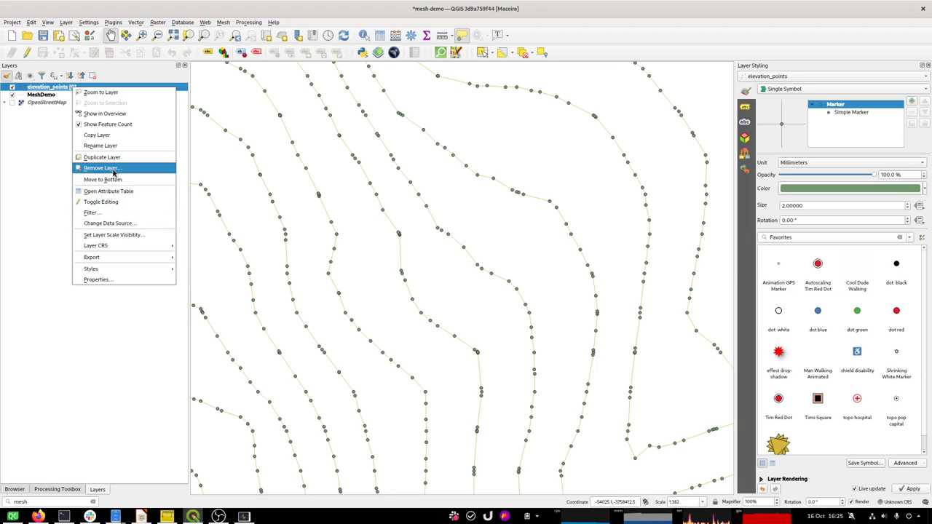
left_click(115, 124)
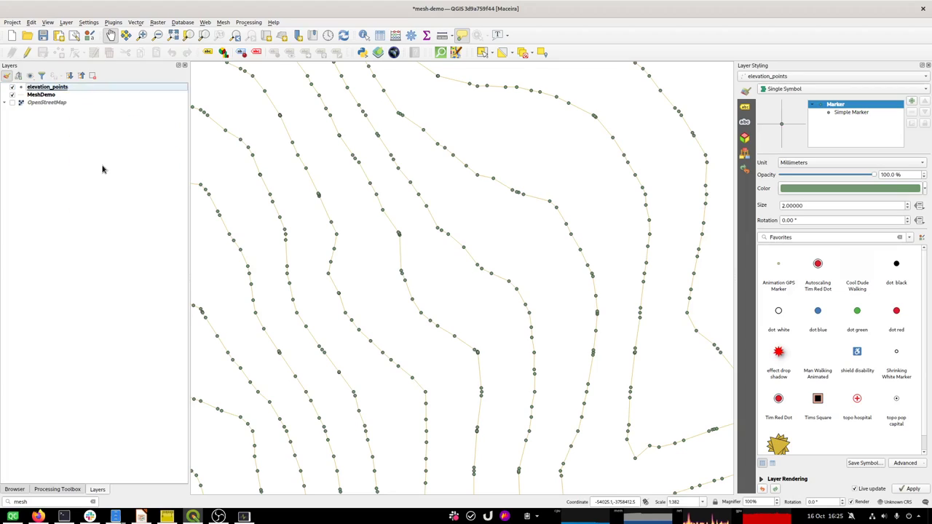
Search the desktop applications for "sql" and launch Sqliteman
key("super")
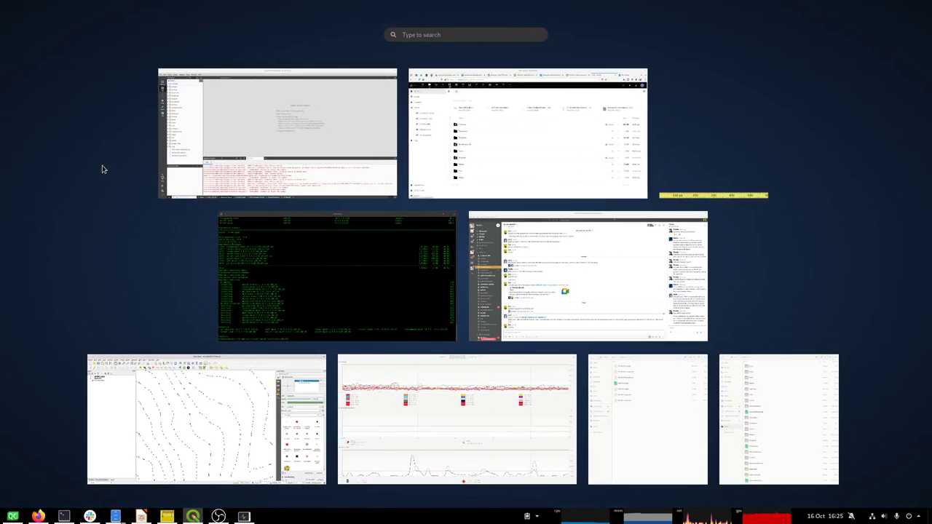
type("sql")
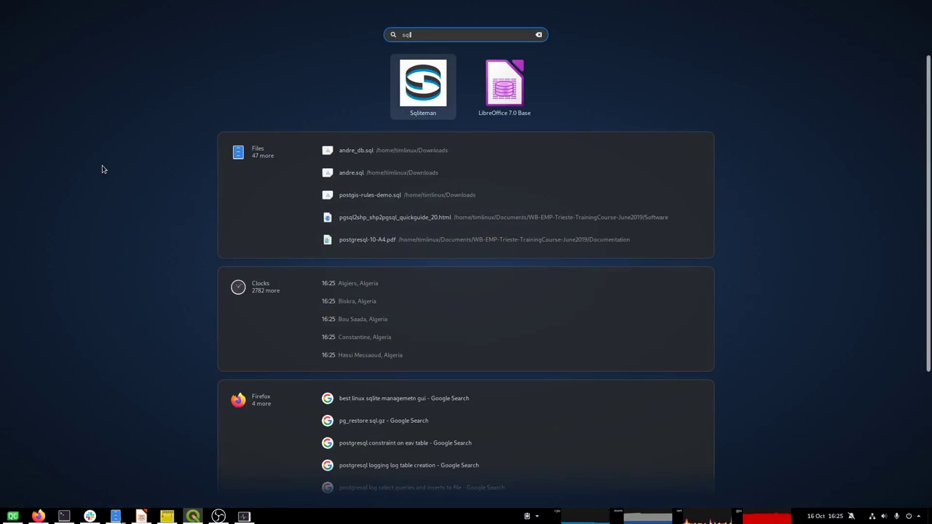
key("Return")
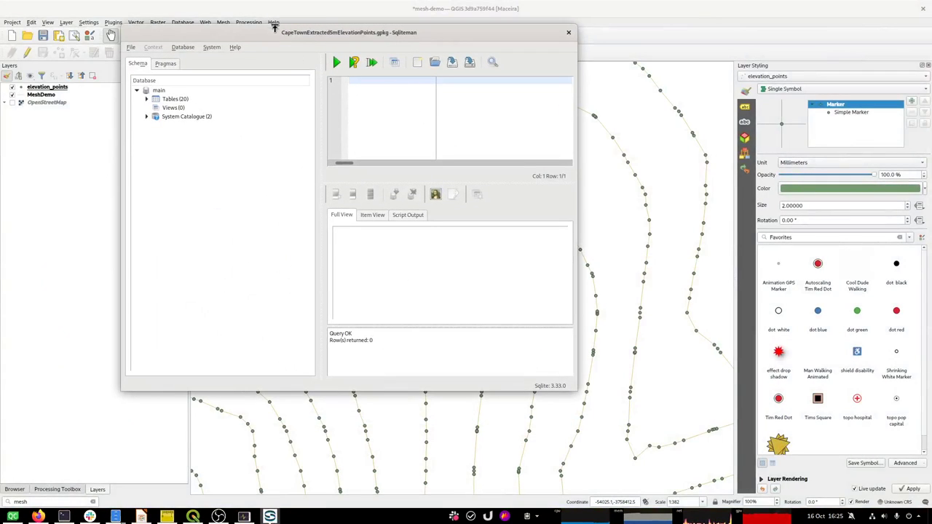
Open the ElevationPoints.gpkg database from the gisdata/MeshDemo folder
left_click(131, 49)
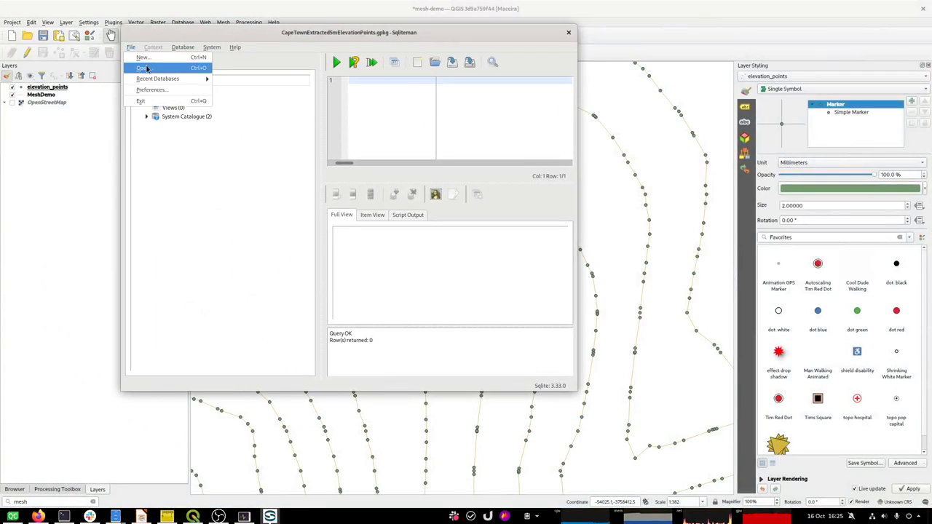
left_click(148, 68)
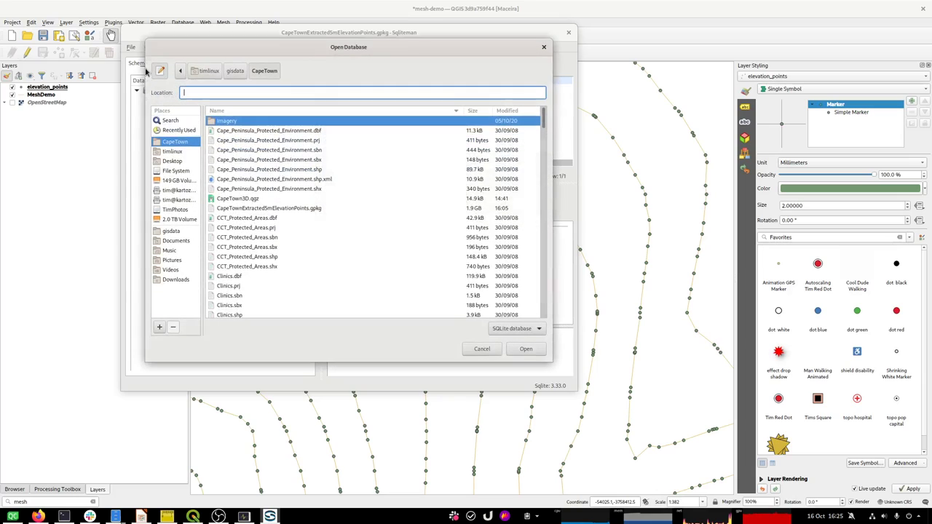
left_click(231, 72)
scroll(244, 237, "down", 3)
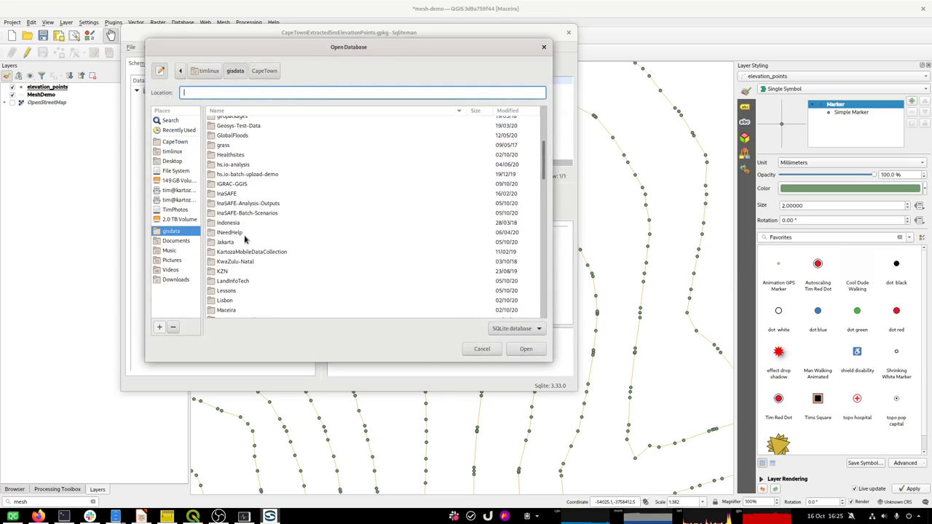
scroll(245, 239, "down", 2)
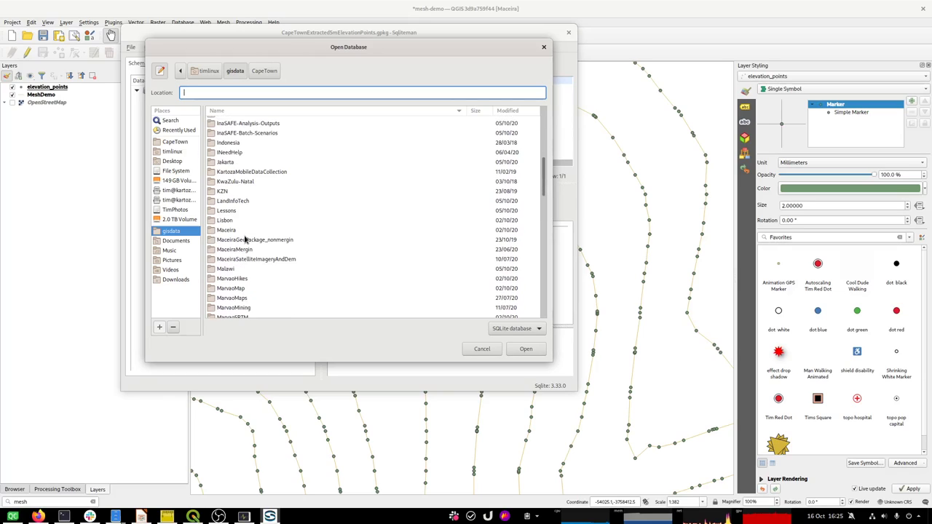
scroll(242, 283, "down", 2)
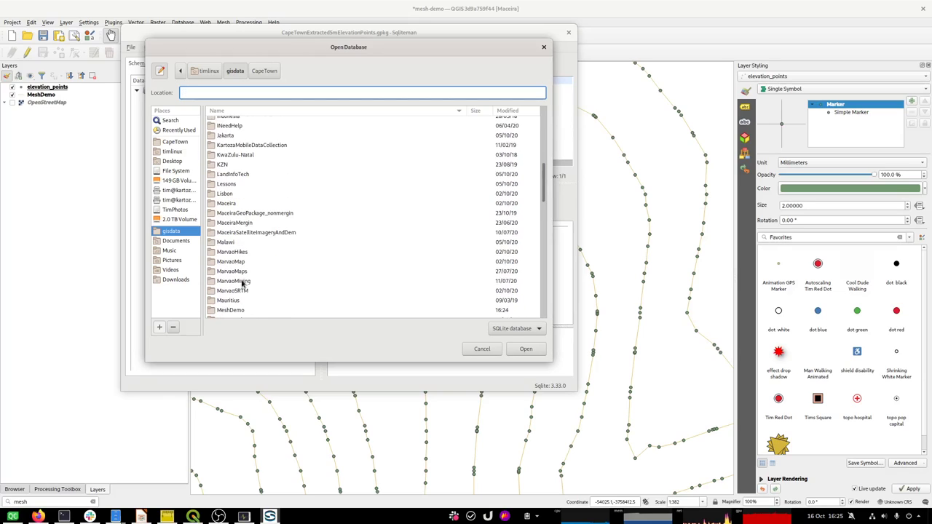
double_click(232, 283)
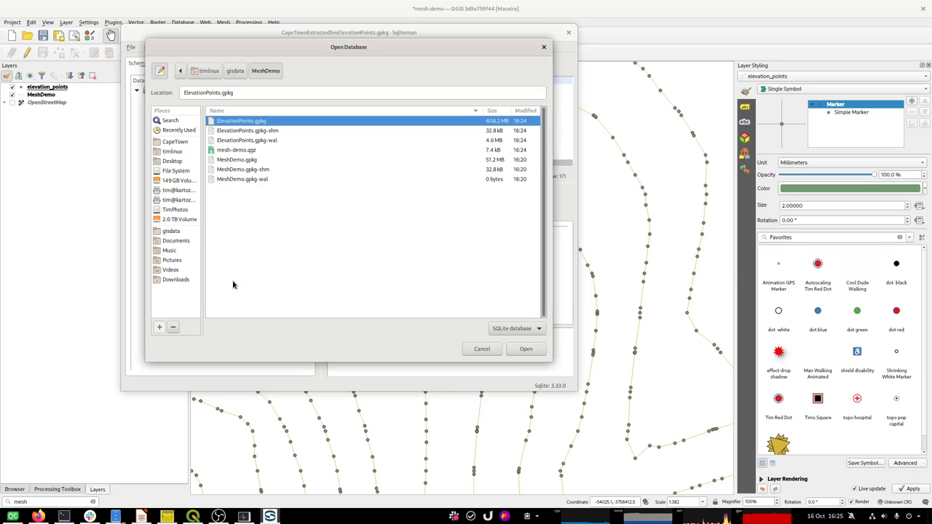
double_click(232, 121)
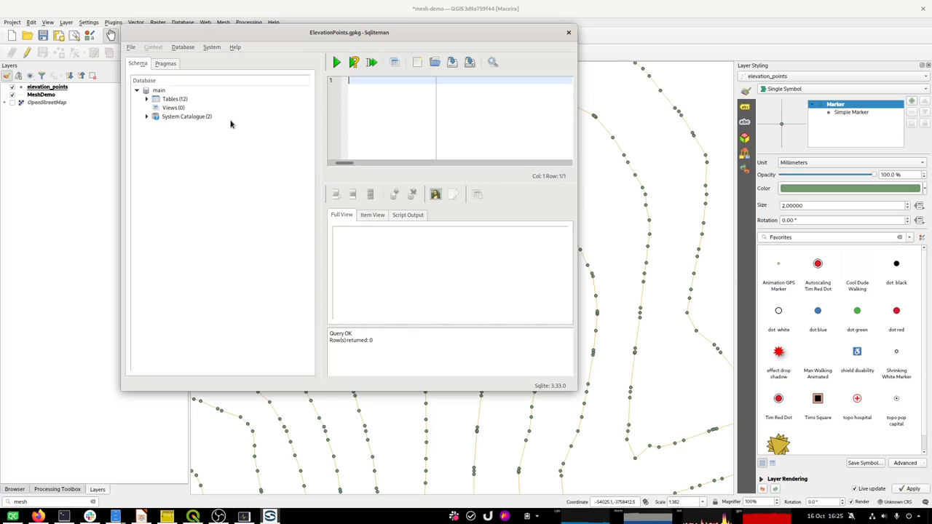
Count the rows of the elevation_points table by running "select count(*) from elevation_points;"
left_click(146, 99)
left_click(174, 107)
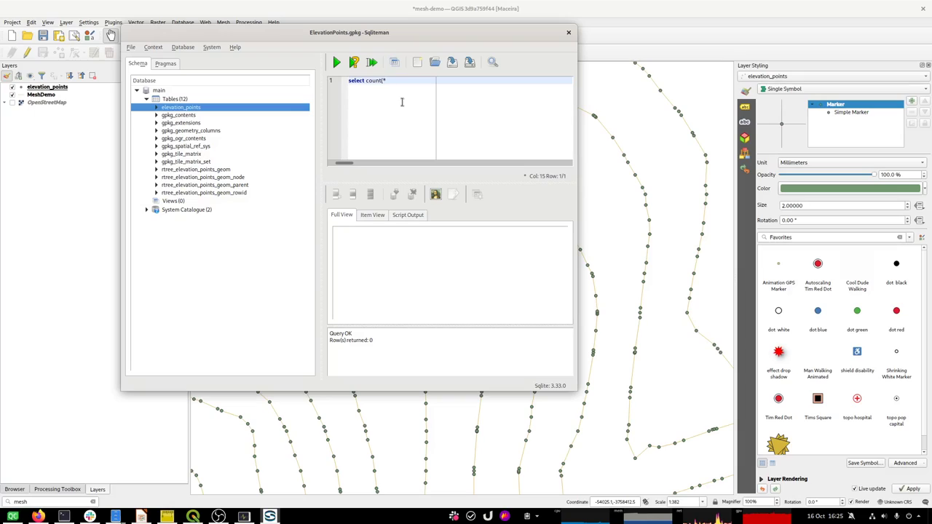
type("from elevation_points;")
left_click(337, 63)
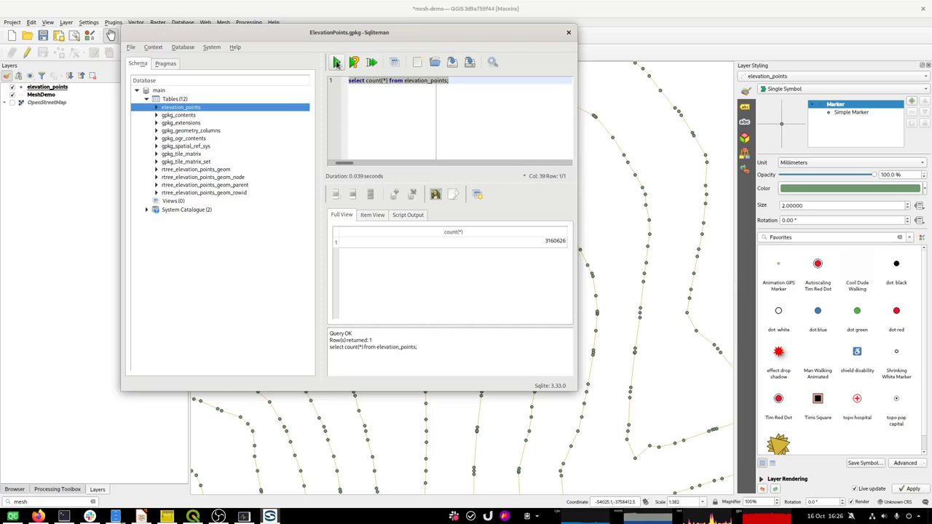
left_click(548, 243)
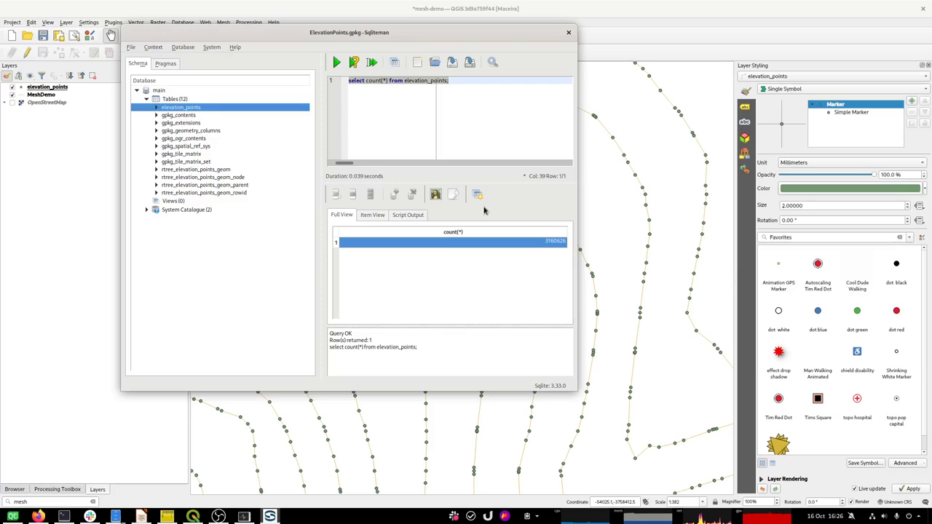
Close Sqliteman without saving the query and return to the QGIS map
left_click(568, 32)
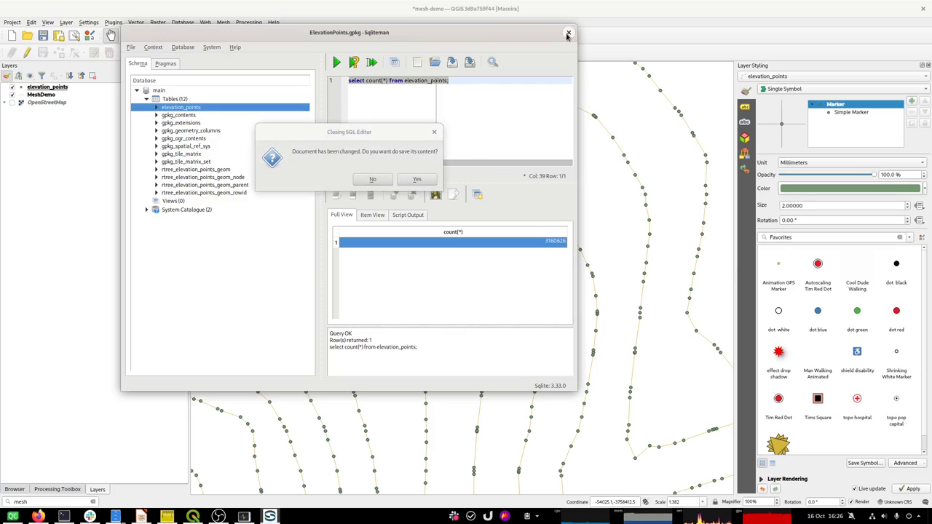
left_click(371, 180)
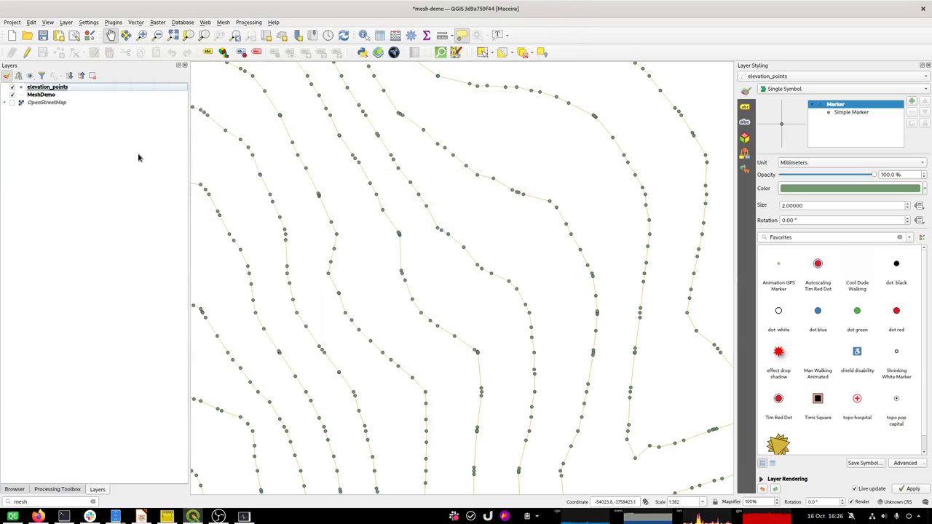
scroll(269, 169, "up", 5)
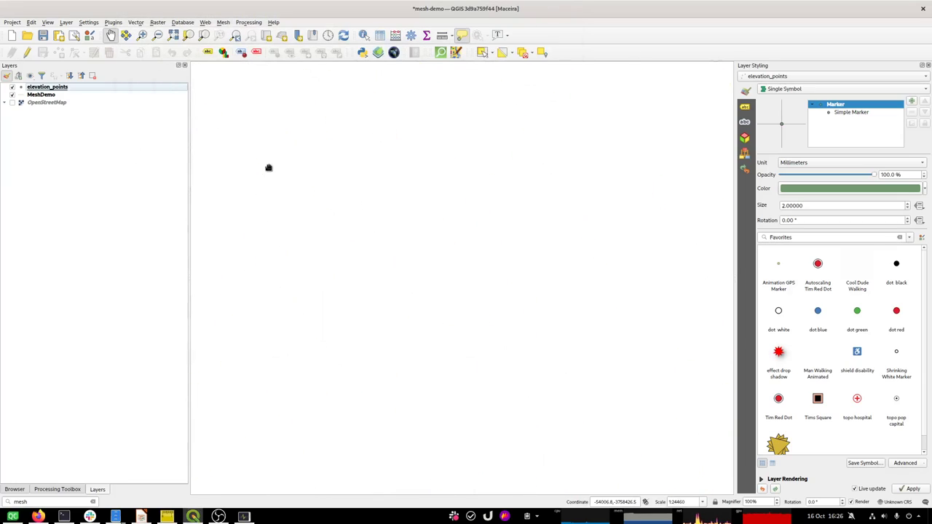
Try to select the elevation points covering the northern part of the peninsula with a rectangular selection
scroll(268, 168, "down", 1)
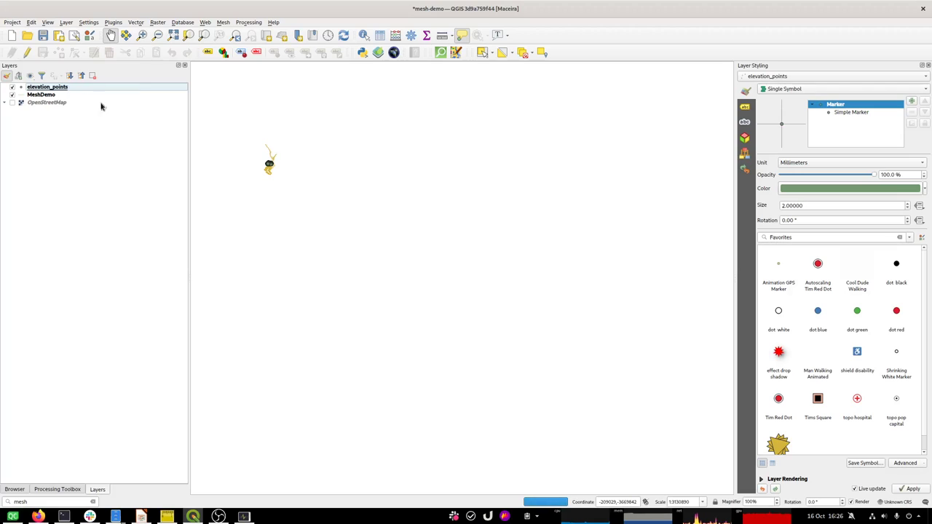
scroll(281, 171, "up", 5)
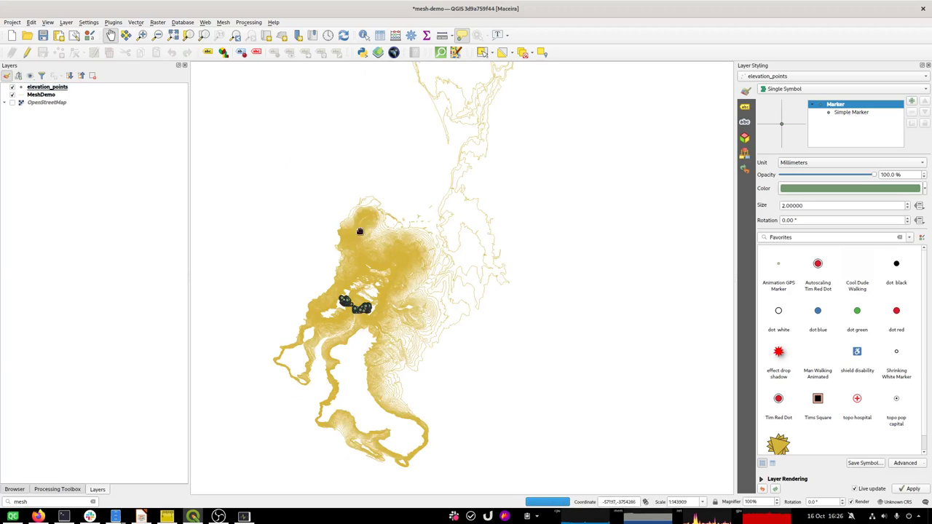
left_click_drag(318, 191, 460, 316)
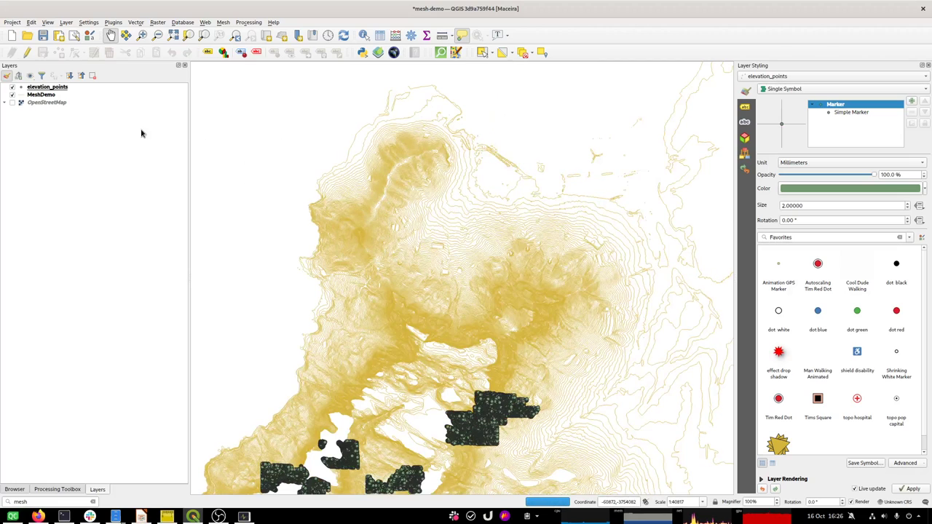
left_click_drag(441, 118, 424, 129)
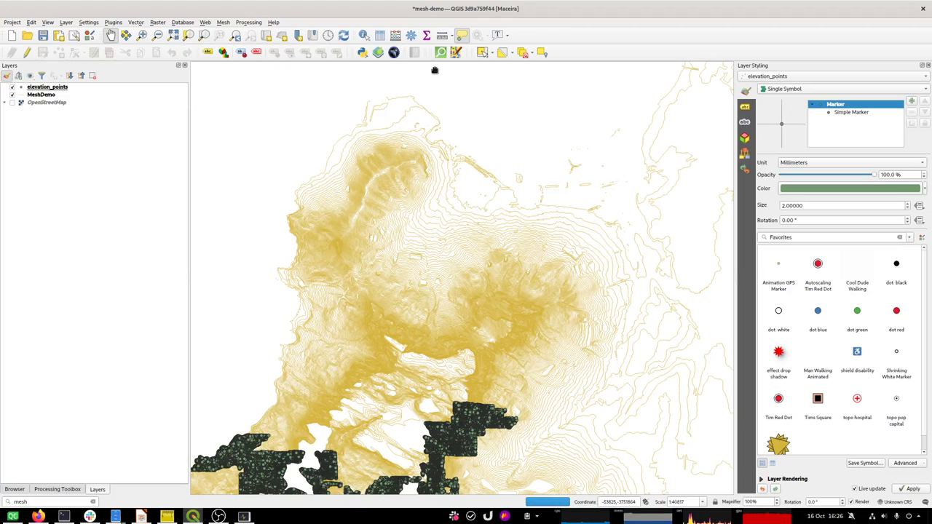
left_click(482, 52)
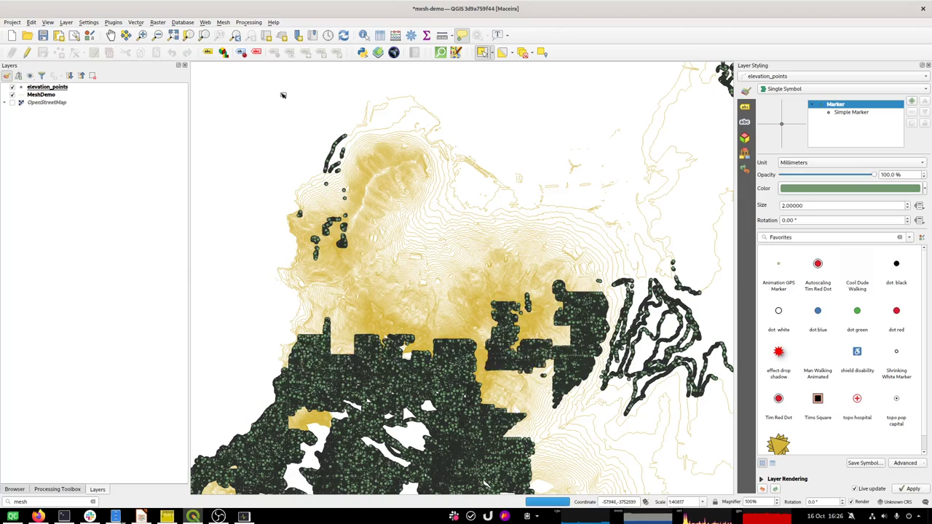
left_click_drag(261, 72, 632, 380)
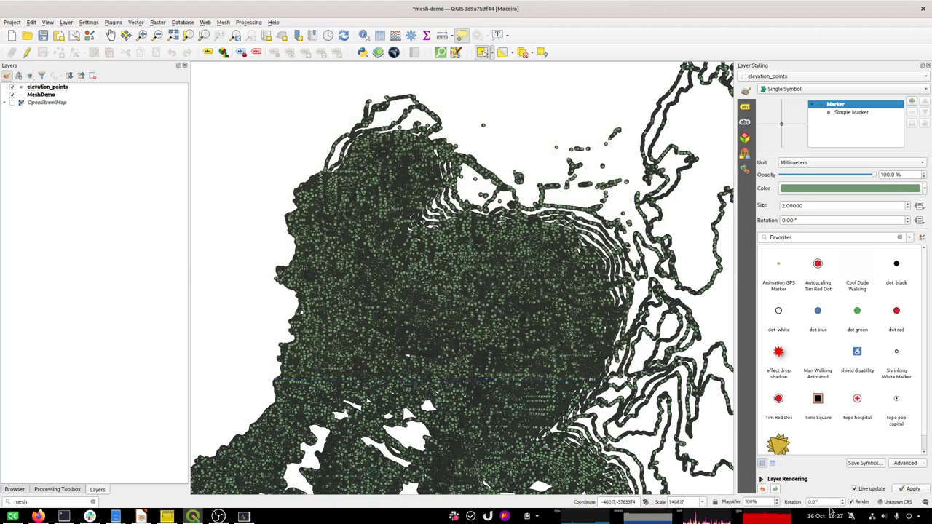
Rotate the map to -30° and select the elevation points covering the northern mountain area with a rectangle
left_click(843, 504)
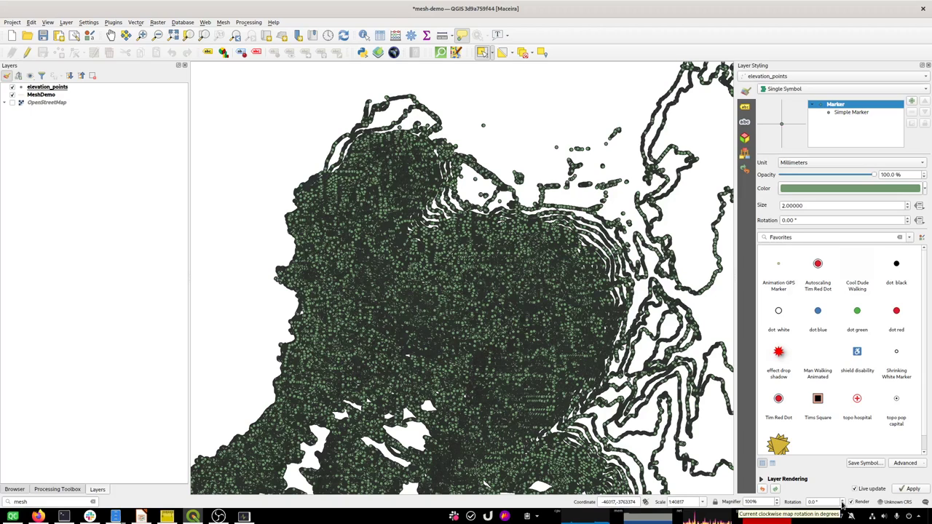
scroll(842, 505, "down", 4)
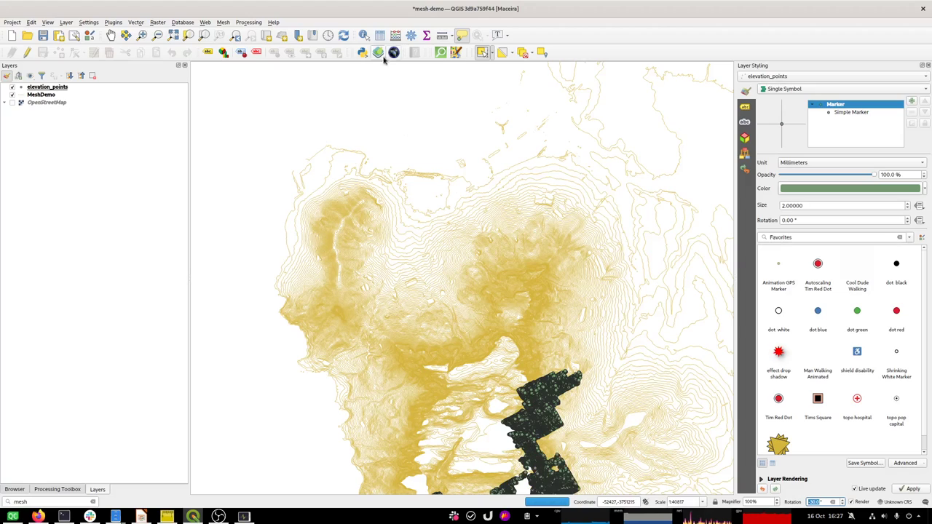
left_click(484, 54)
mouse_move(268, 119)
left_mouse_down()
mouse_move(523, 332)
mouse_move(605, 374)
mouse_move(609, 359)
mouse_move(601, 363)
left_mouse_up()
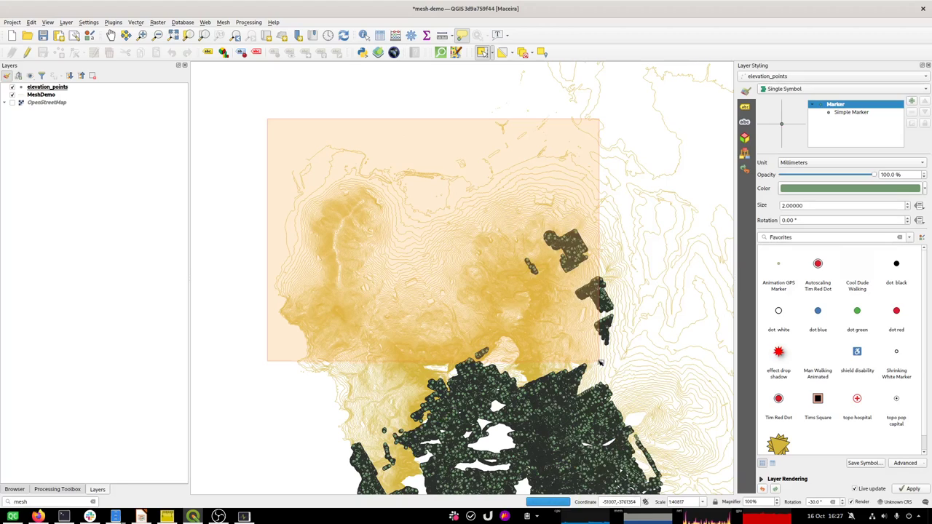
left_click_drag(600, 367, 597, 362)
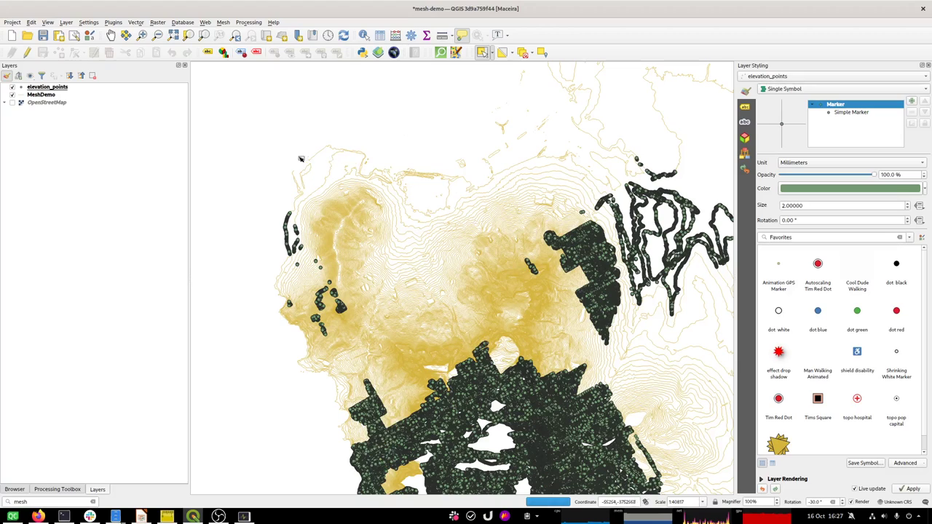
left_click_drag(279, 155, 640, 382)
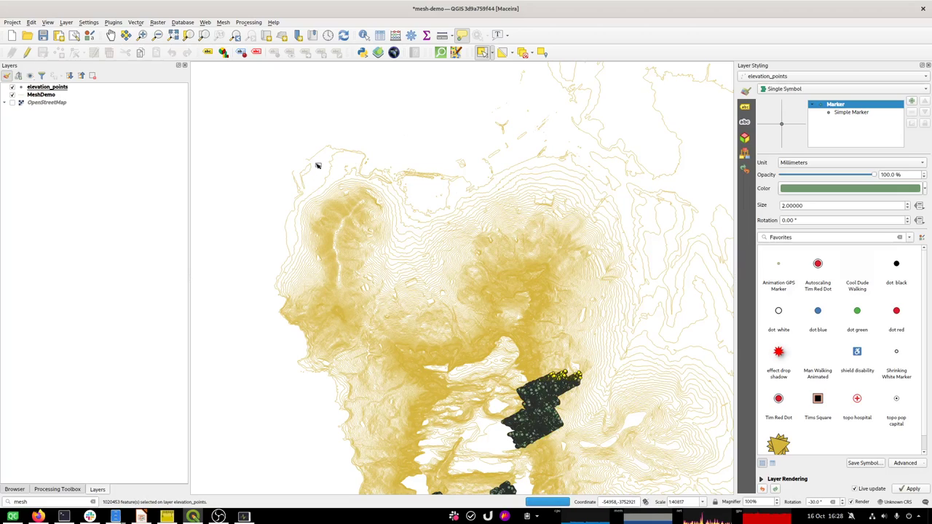
Start exporting only the selected features of the elevation_points layer to a new vector layer
left_click(44, 88)
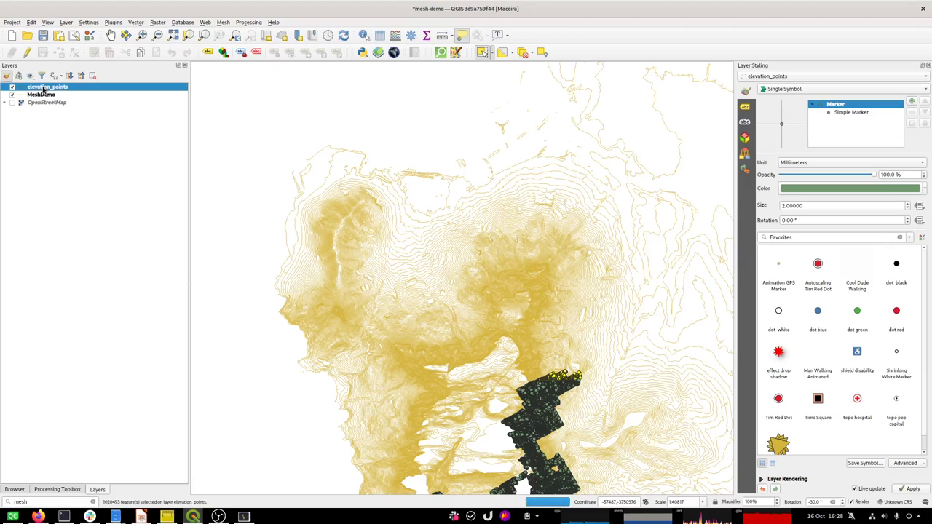
right_click(43, 88)
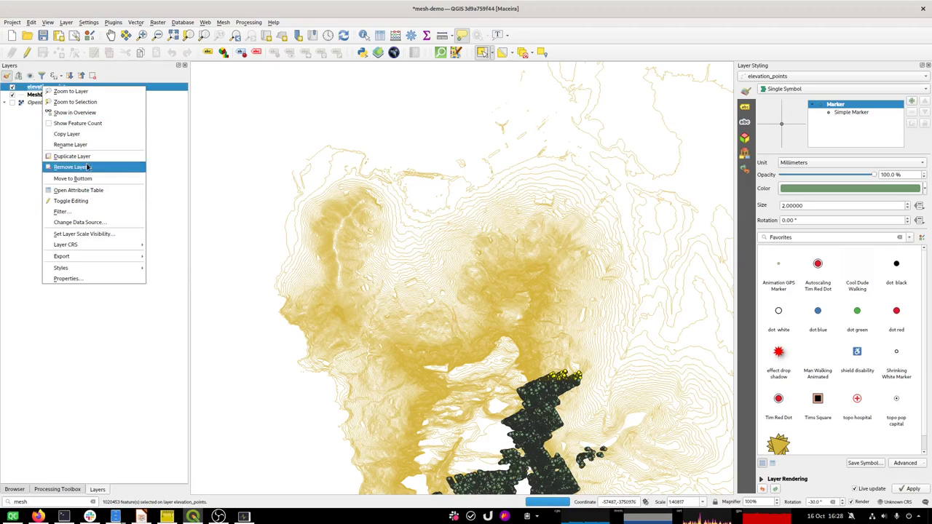
mouse_move(112, 257)
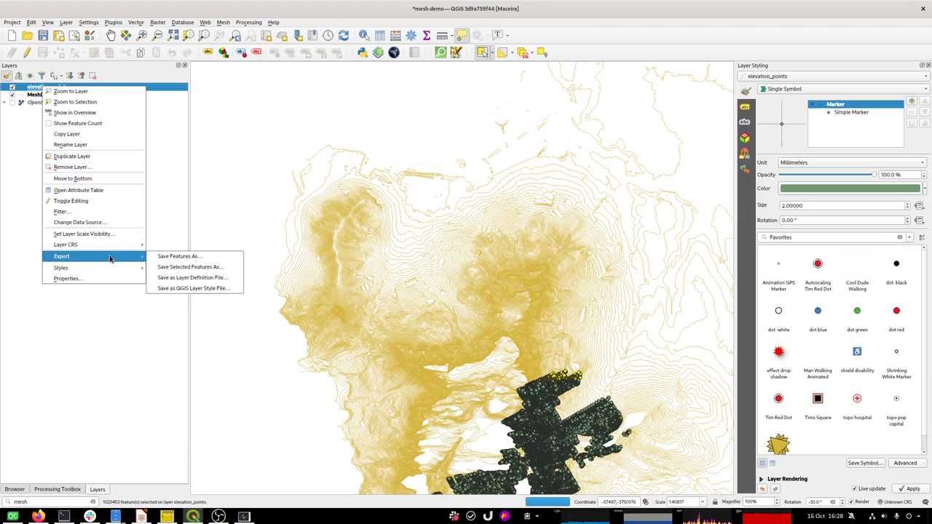
left_click(185, 267)
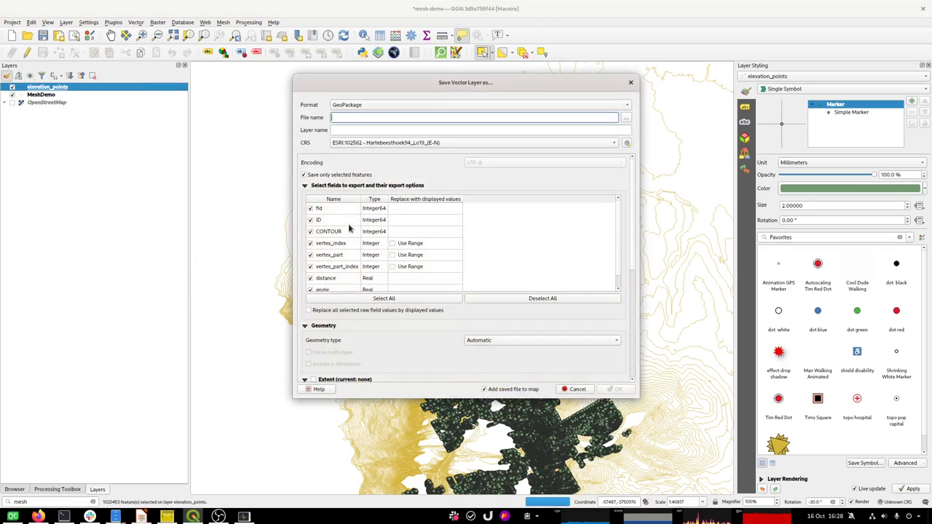
Exclude fid, CONTOUR, the vertex fields, distance and angle from the export, keeping only the ID field
left_click(309, 219)
left_click(309, 209)
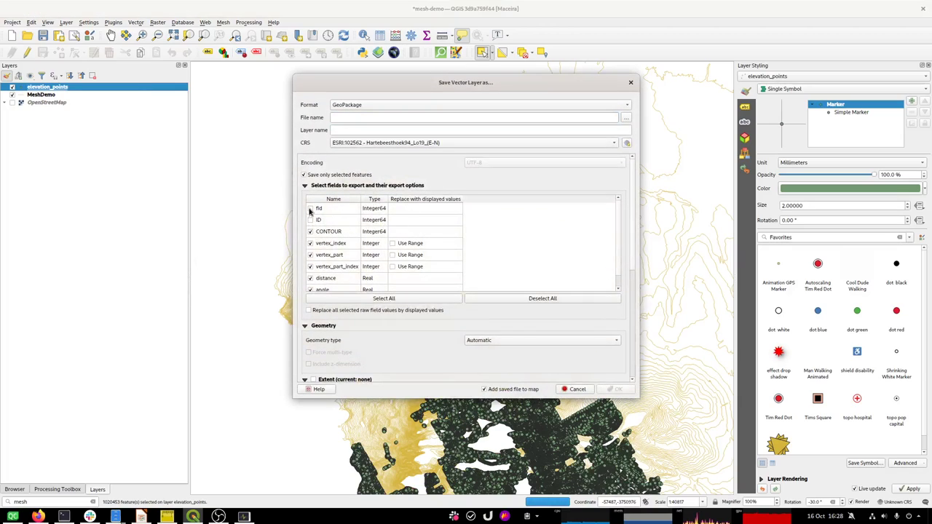
left_click(309, 220)
left_click(309, 232)
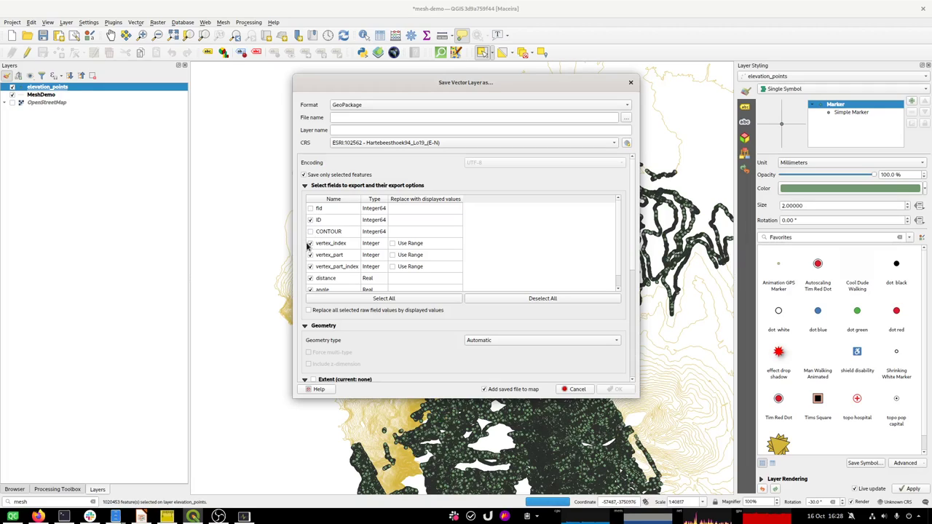
left_click(309, 243)
left_click(309, 254)
left_click(309, 267)
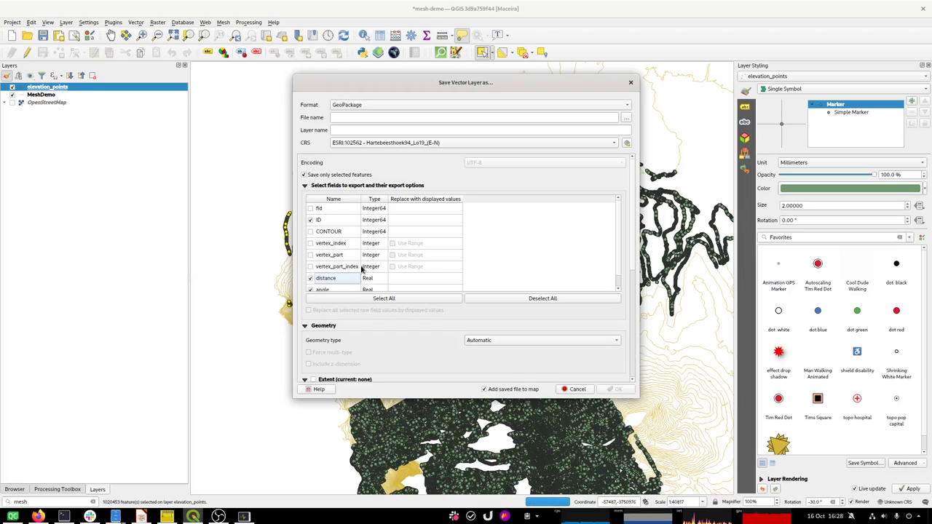
scroll(363, 264, "down", 2)
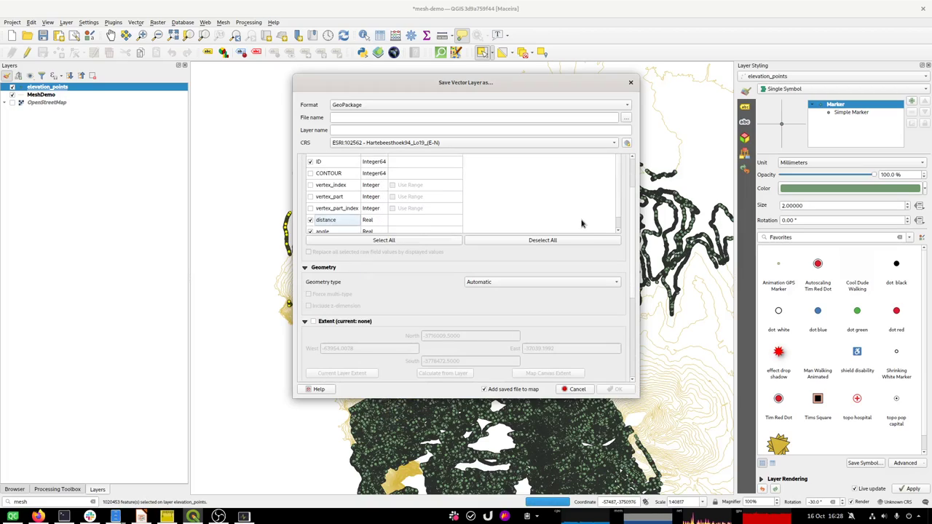
scroll(618, 207, "down", 1)
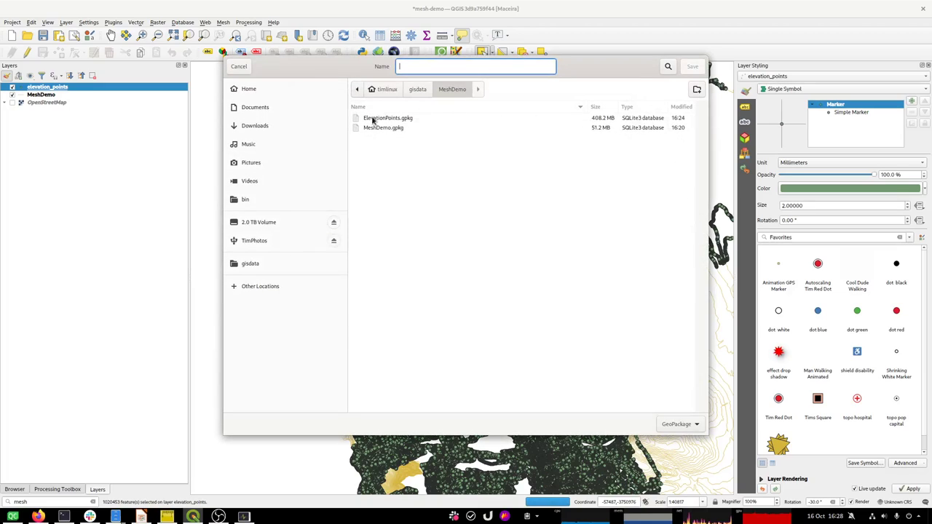
Set the export file to TableMountainElevationPoints.gpkg in the gisdata/MeshDemo folder
left_click(373, 119)
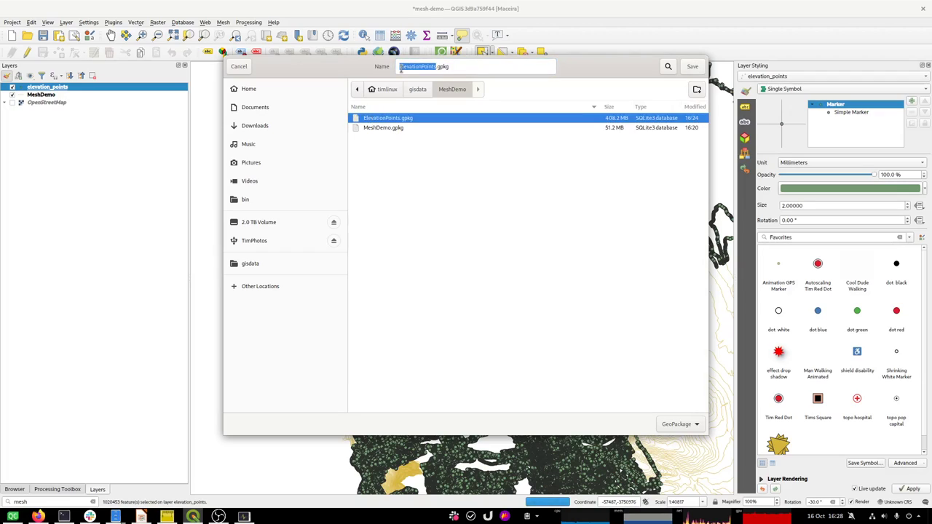
left_click(477, 64)
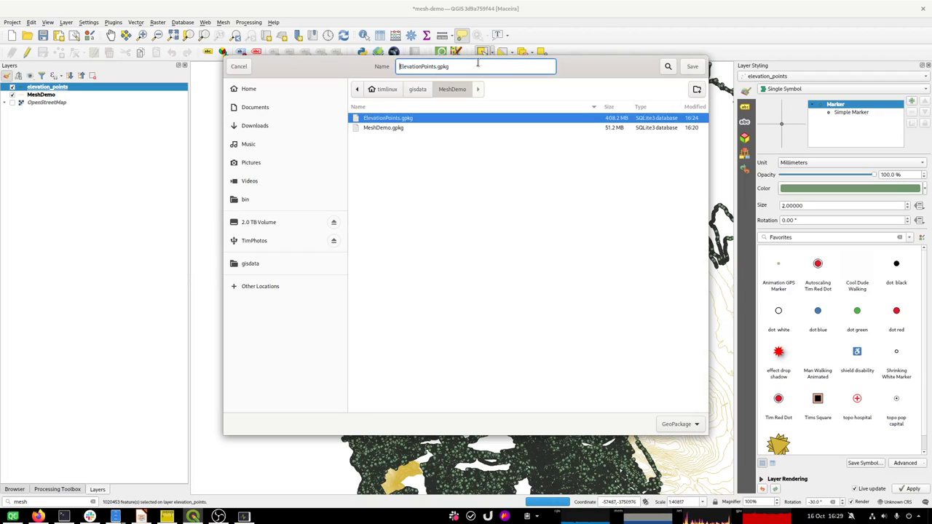
type("TableMoun")
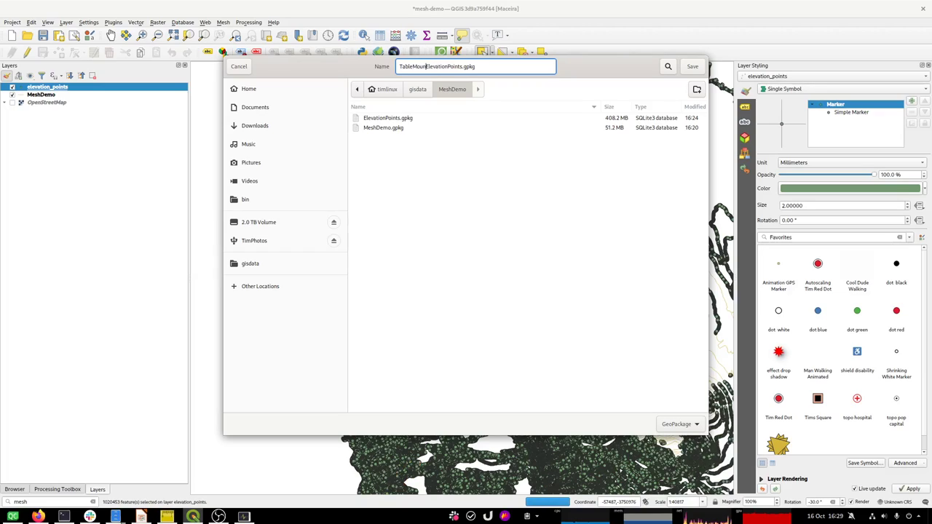
type("tain")
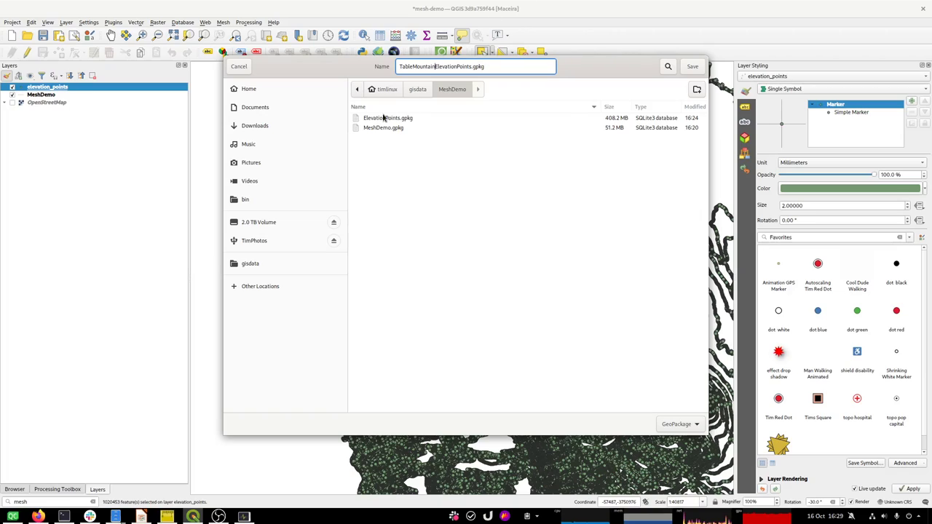
left_click(692, 66)
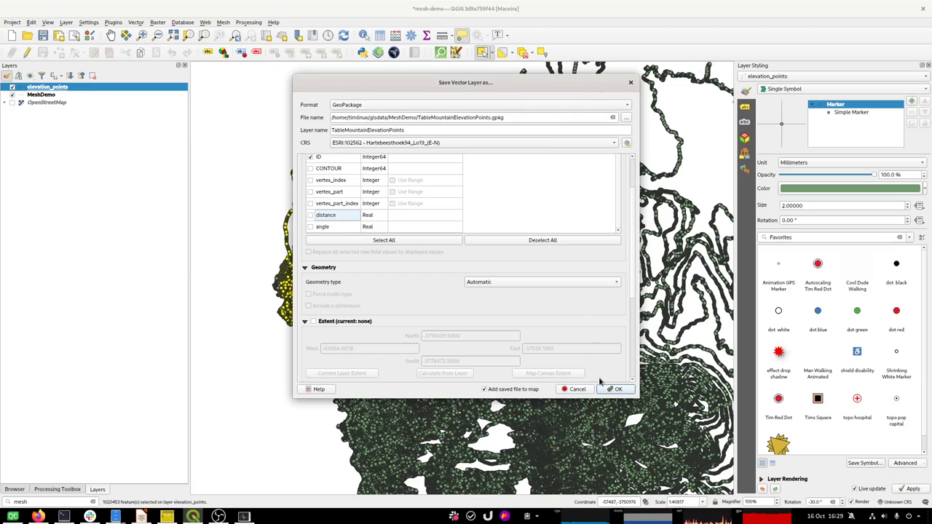
Set the export CRS to EPSG:3857 - WGS 84 / Pseudo-Mercator and export the layer
left_click(352, 143)
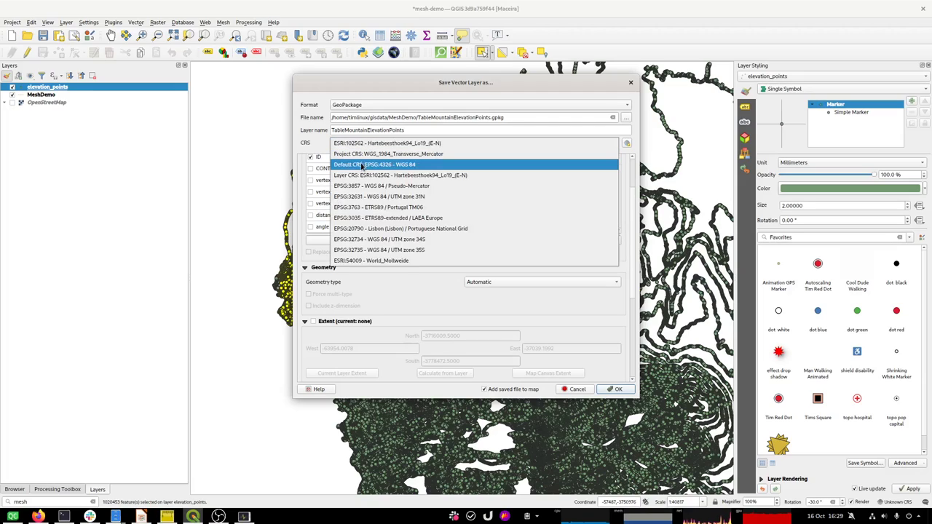
left_click(356, 188)
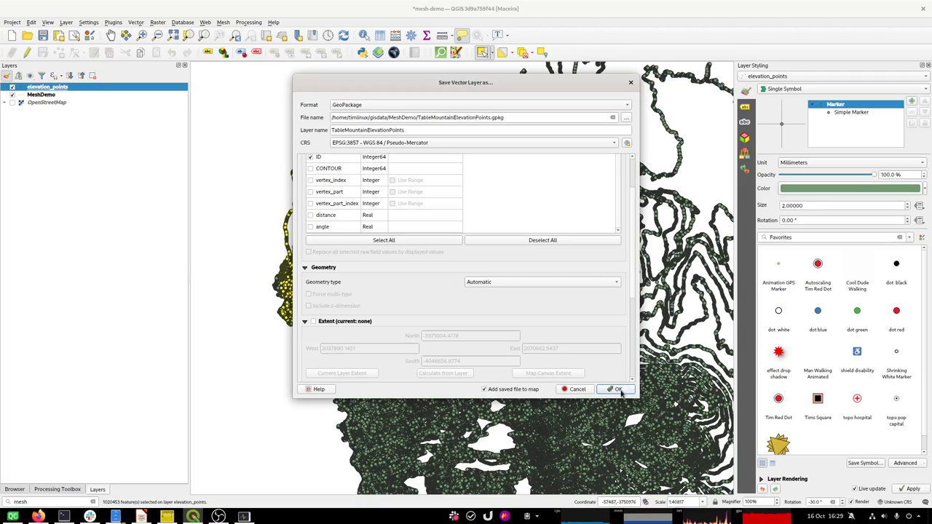
left_click(616, 389)
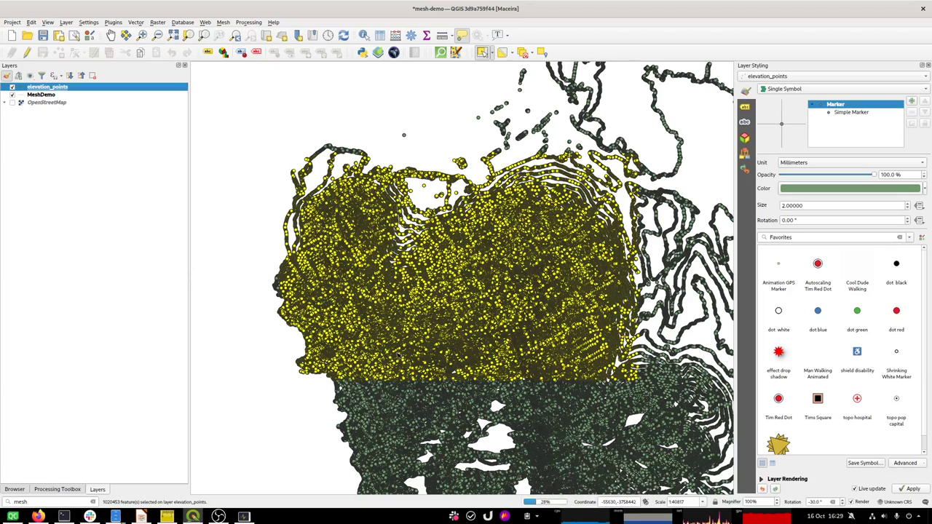
mouse_move(399, 356)
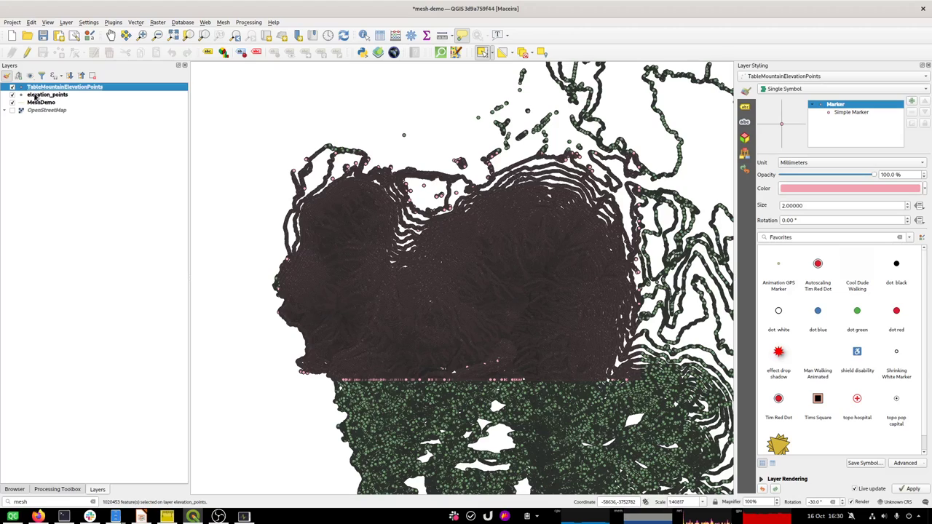
Hide the elevation_points layer and make TableMountainElevationPoints the active layer
left_click(12, 95)
left_click(12, 102)
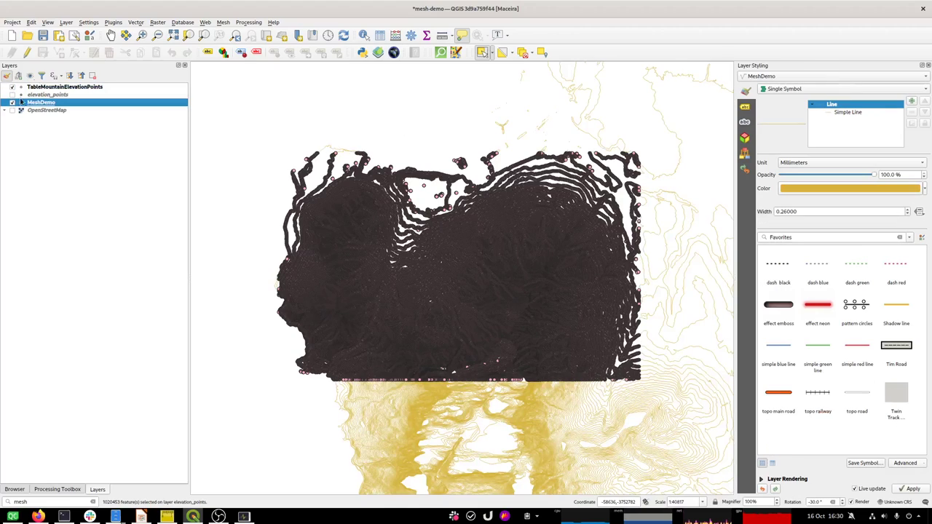
left_click(42, 88)
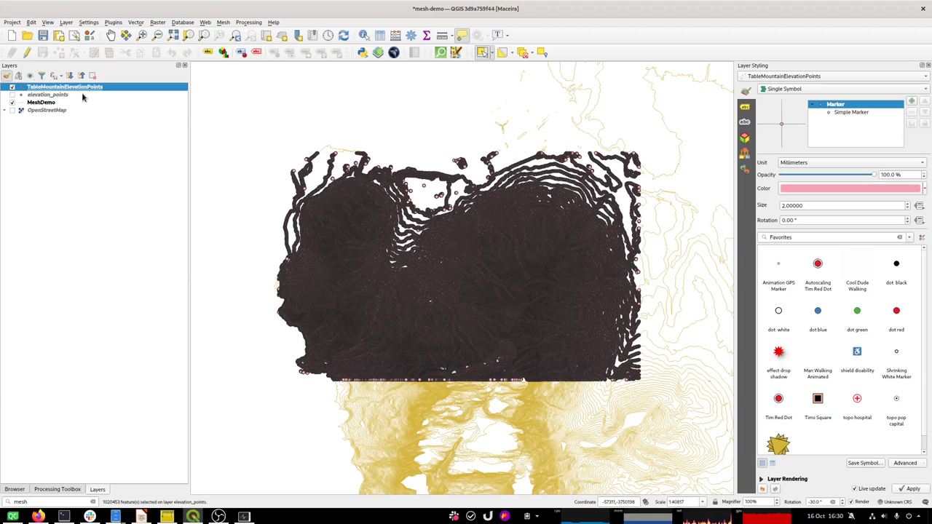
Check the exported GeoPackage in the MeshDemo folder of the file manager and launch Sqliteman
key("alt+Tab")
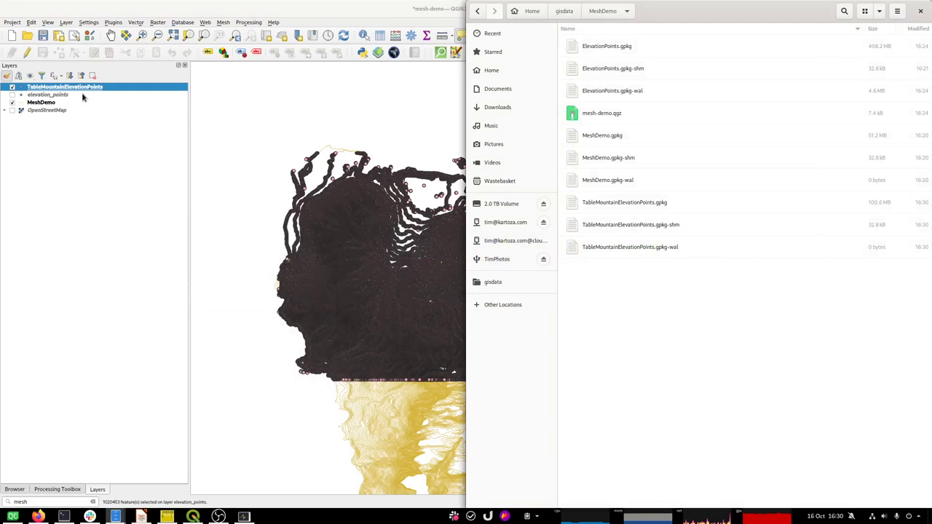
key("super")
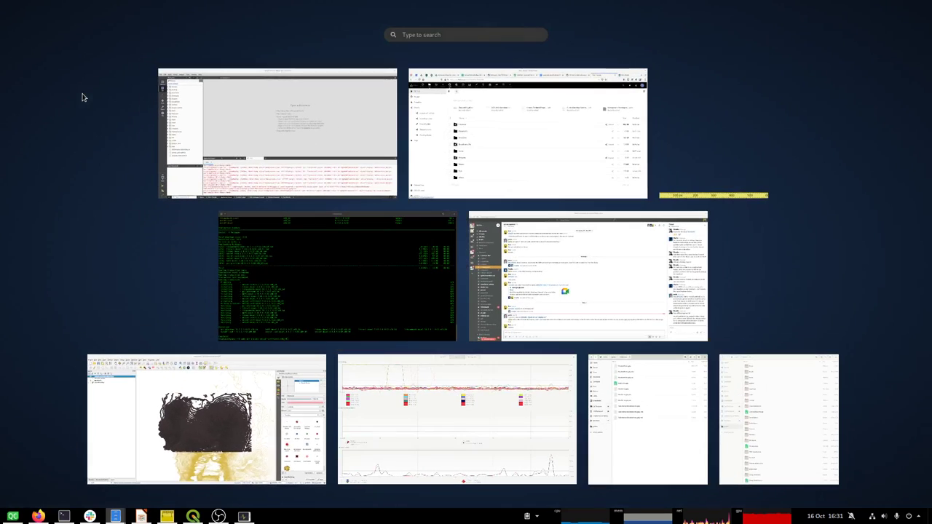
type("sq")
key("Return")
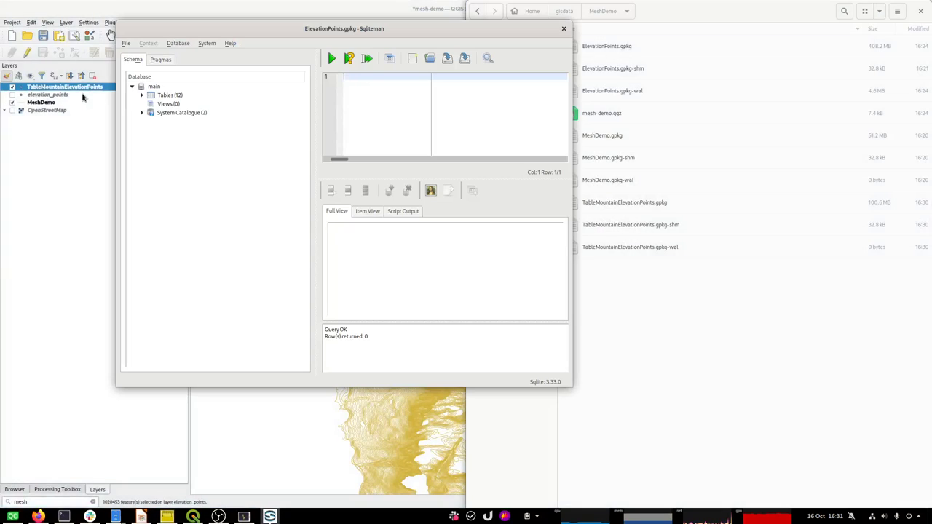
Open the TableMountainElevationPoints.gpkg database from the MeshDemo folder in Sqliteman
left_click(127, 44)
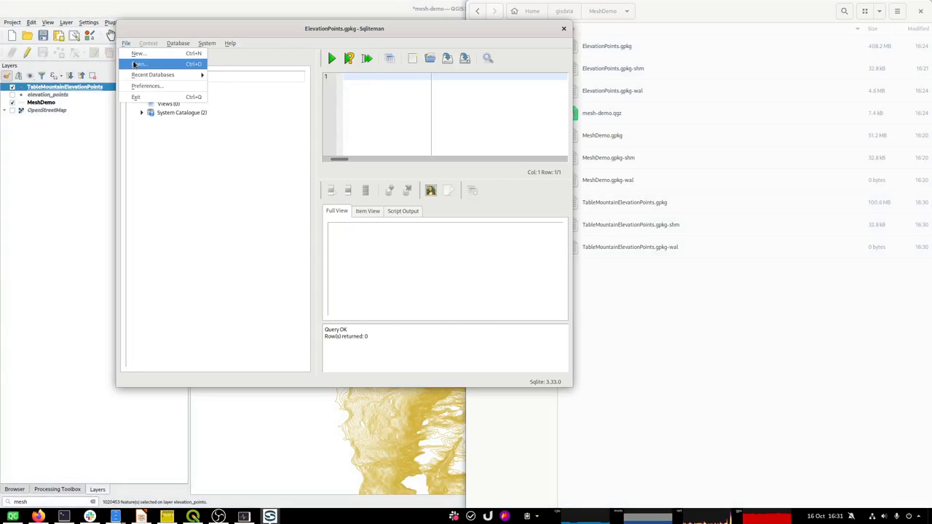
left_click(139, 64)
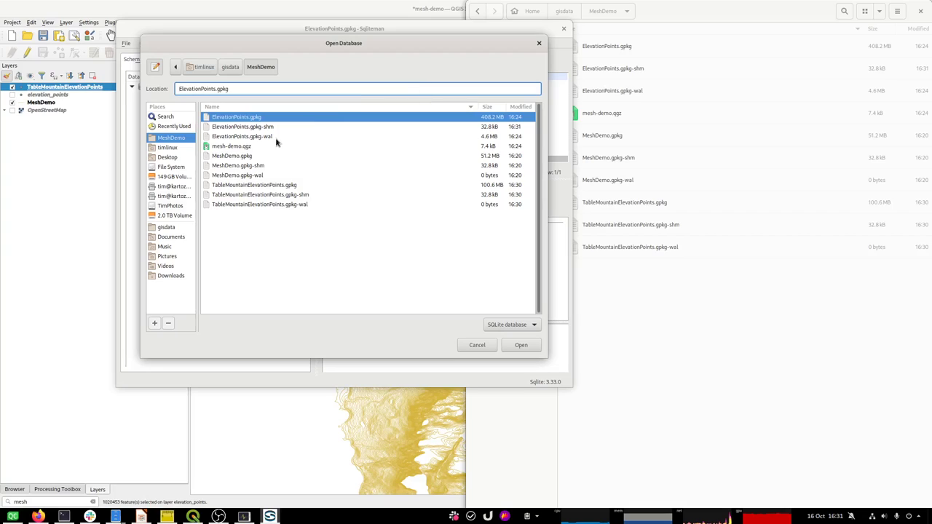
double_click(252, 186)
Count the rows of the tablemountainelevationpoints table with a select count(*) query, and close Sqliteman without saving the query
type("select cou")
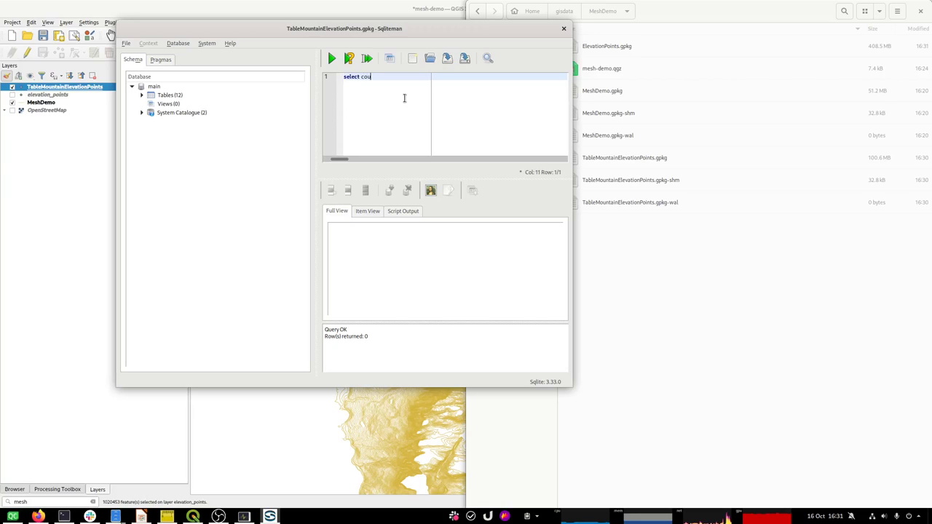
type("nt(*) from")
left_click(142, 96)
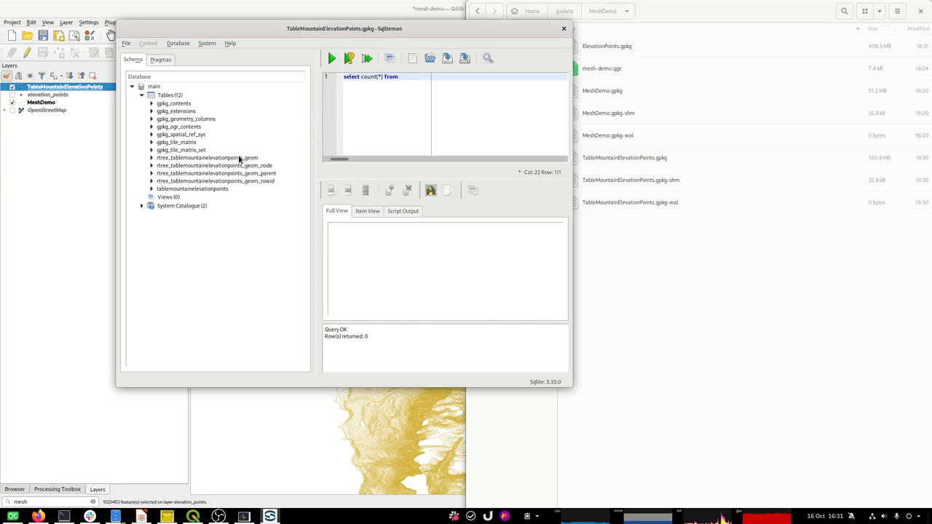
left_click(209, 189)
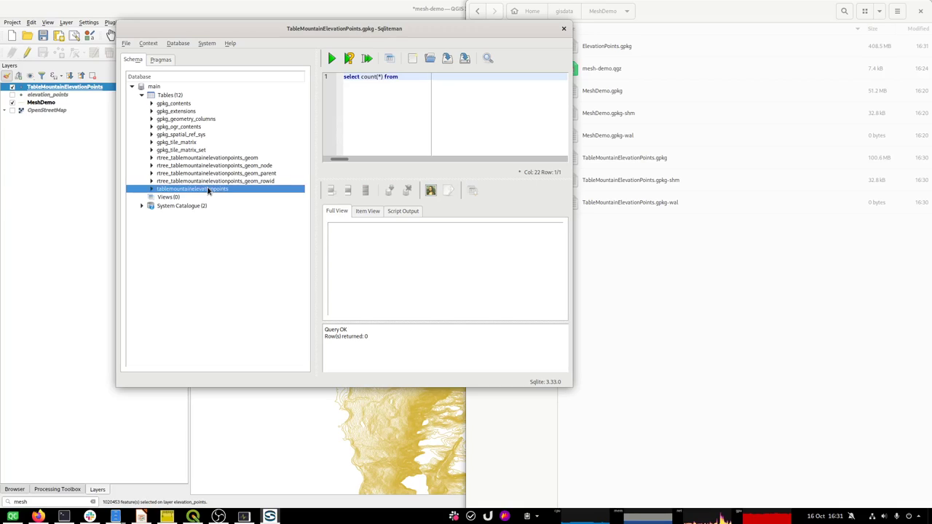
double_click(209, 189)
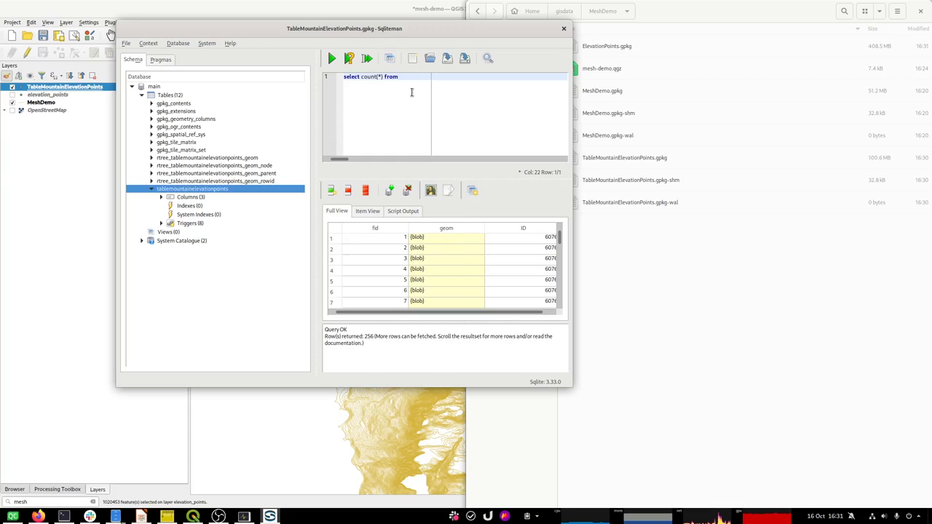
type("tablemountainelevationpoints;")
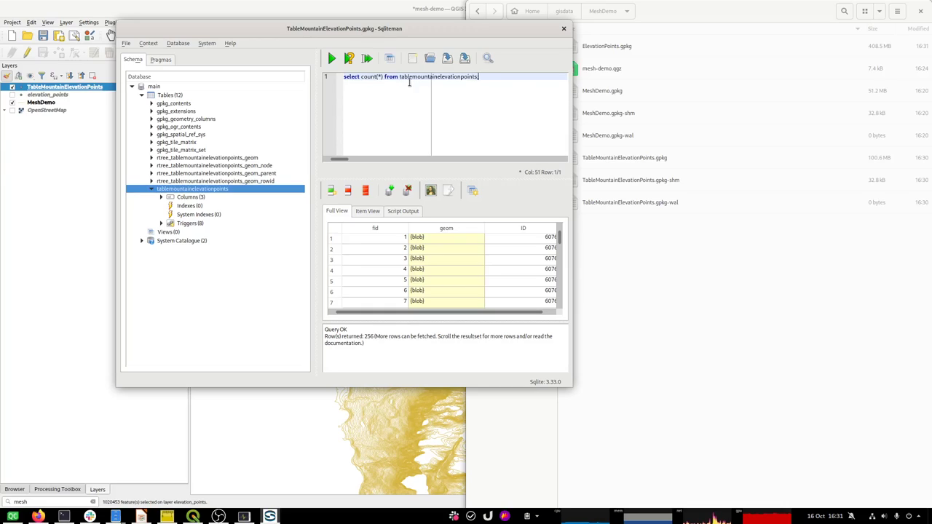
left_click(332, 58)
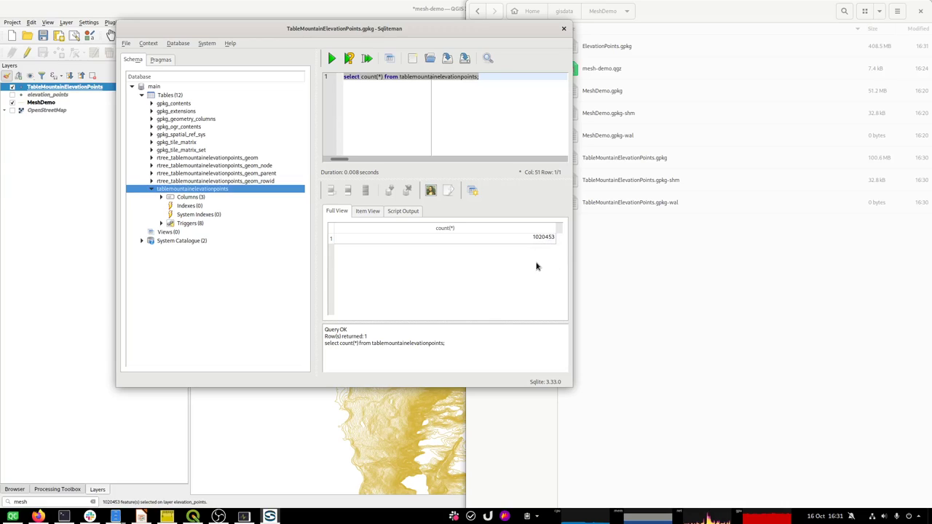
left_click(563, 28)
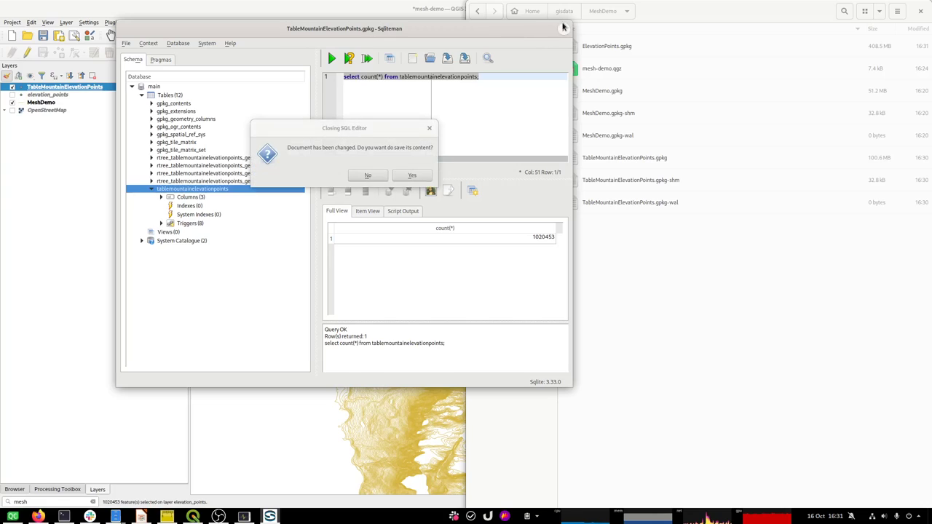
left_click(380, 182)
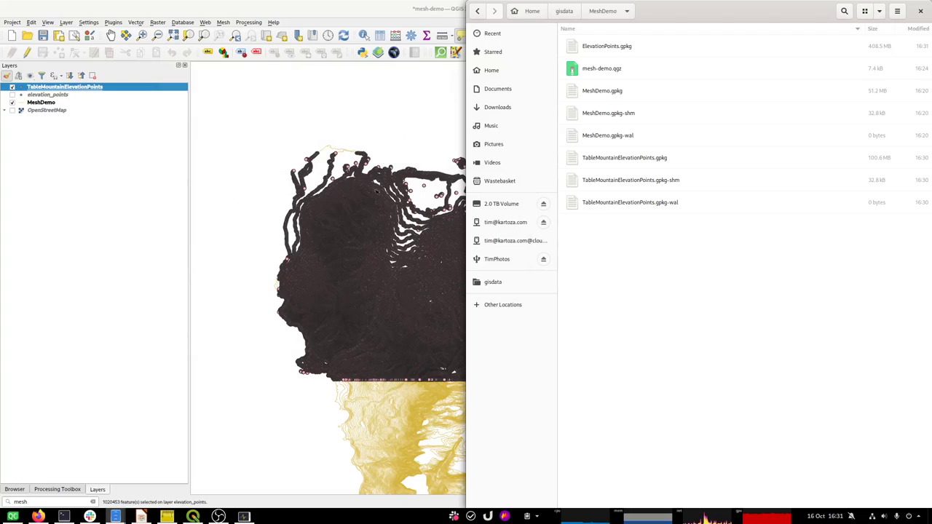
Switch back to QGIS, remove the elevation_points layer and save the mesh-demo project
left_click(281, 11)
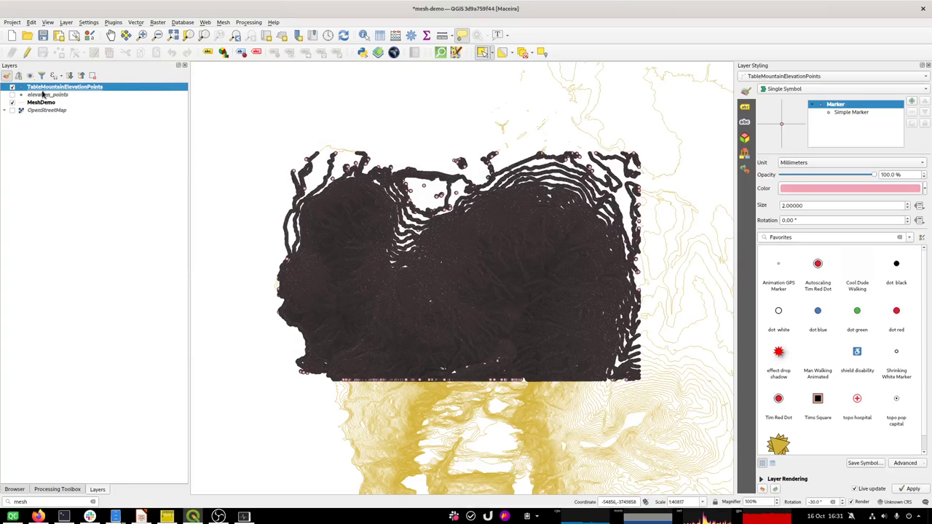
left_click(40, 96)
left_click(92, 75)
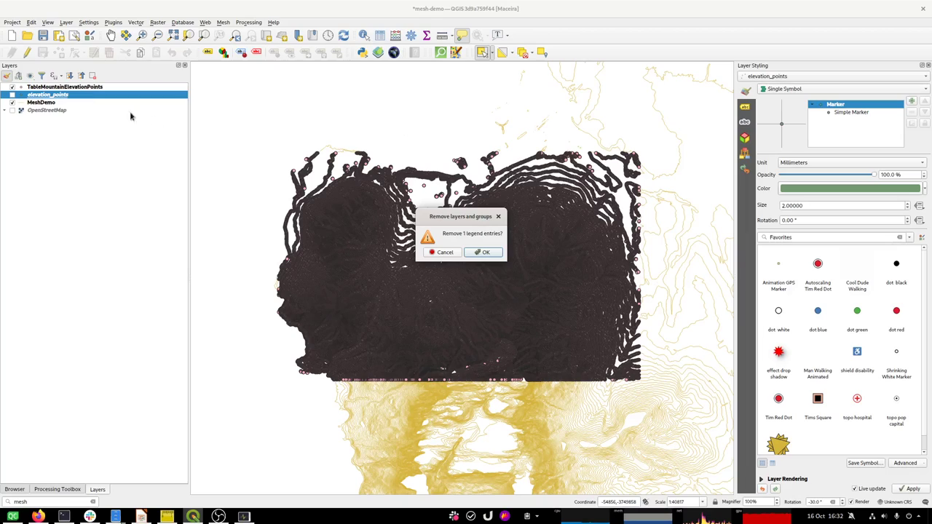
left_click(480, 253)
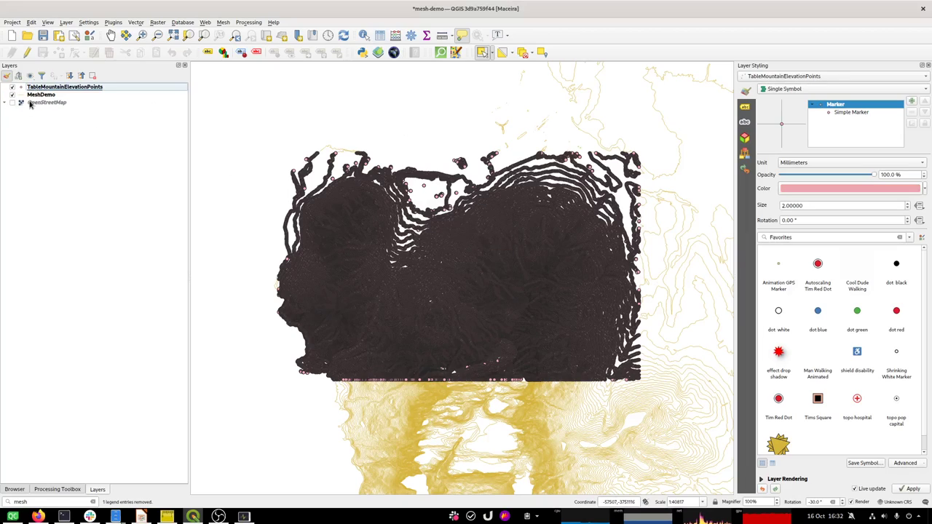
left_click(42, 37)
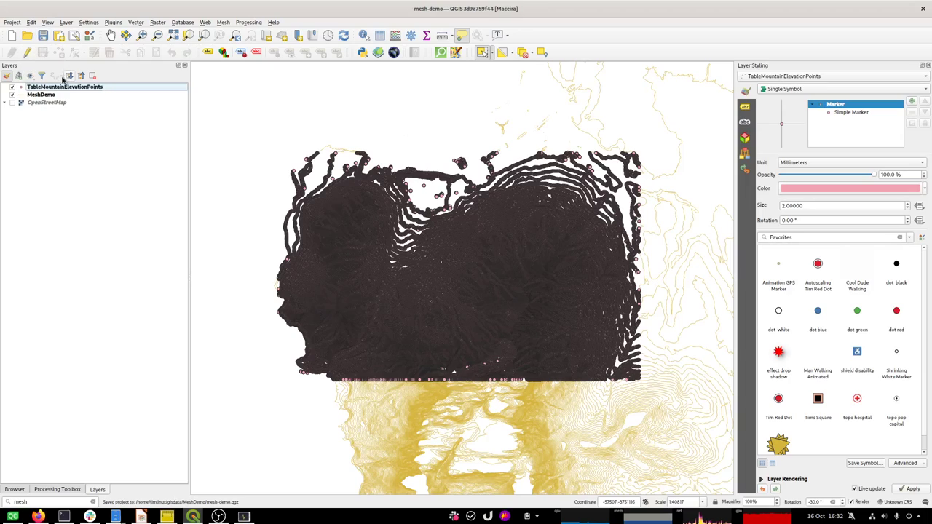
Start TIN Mesh Creation and add the MeshDemo layer as input with CONTOUR as the value on vertex
left_click(61, 87)
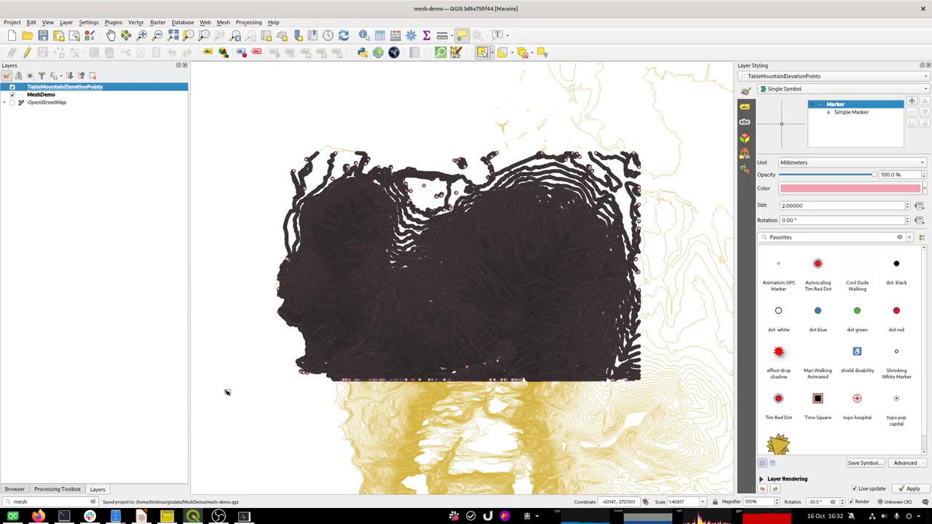
left_click(49, 501)
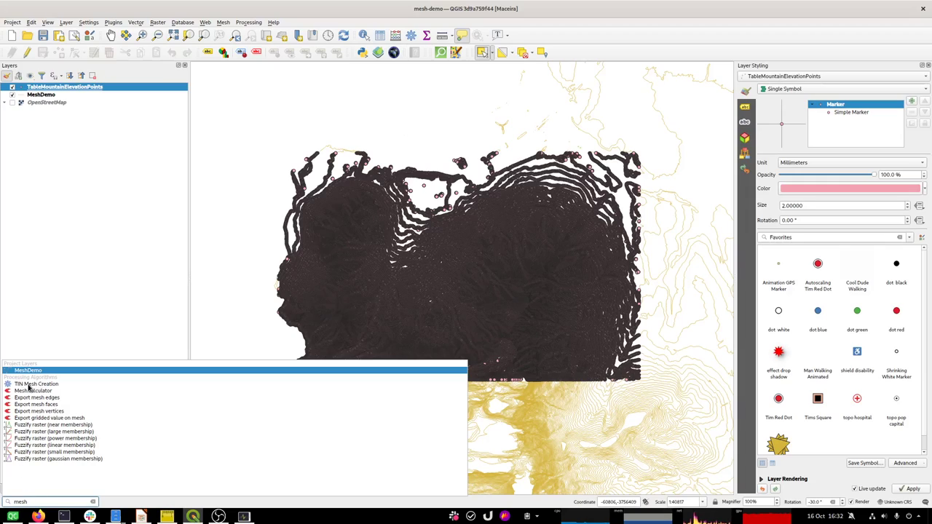
key("Down")
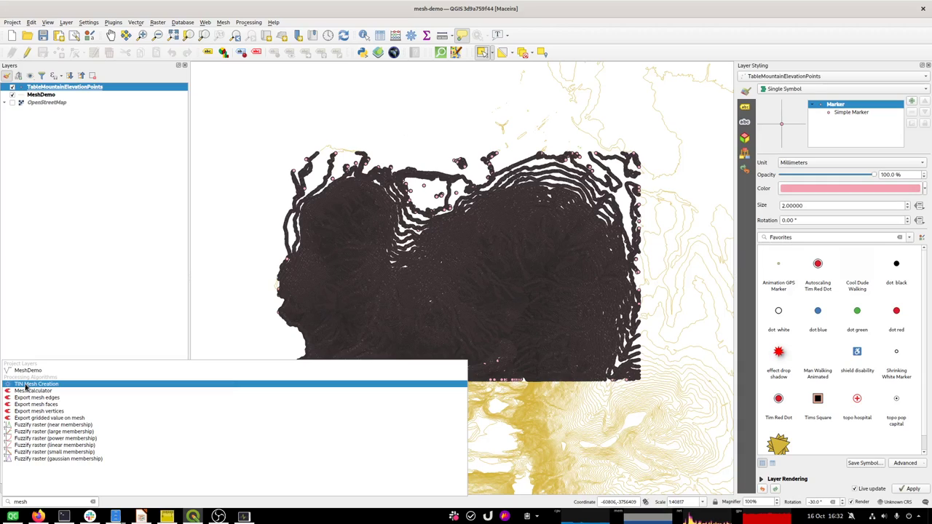
left_click(26, 384)
left_click_drag(260, 87, 332, 84)
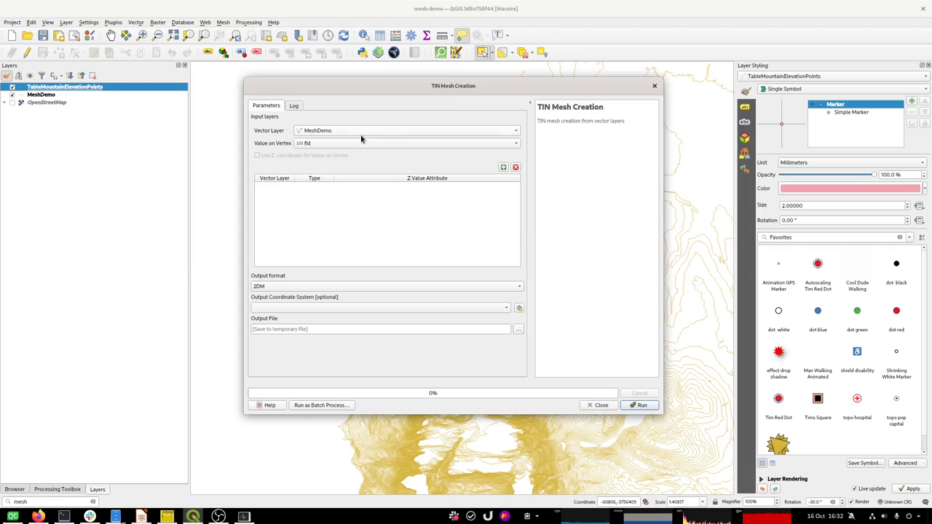
left_click(324, 143)
left_click(317, 164)
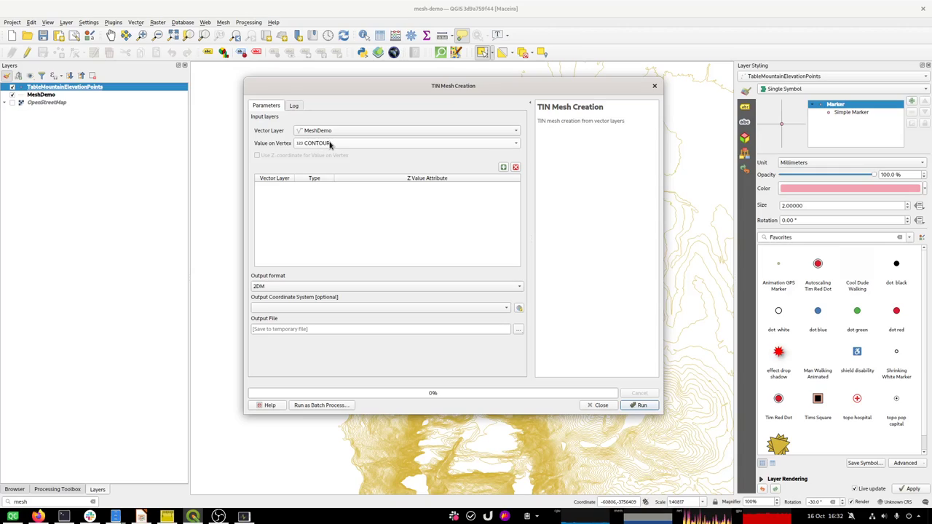
left_click(503, 168)
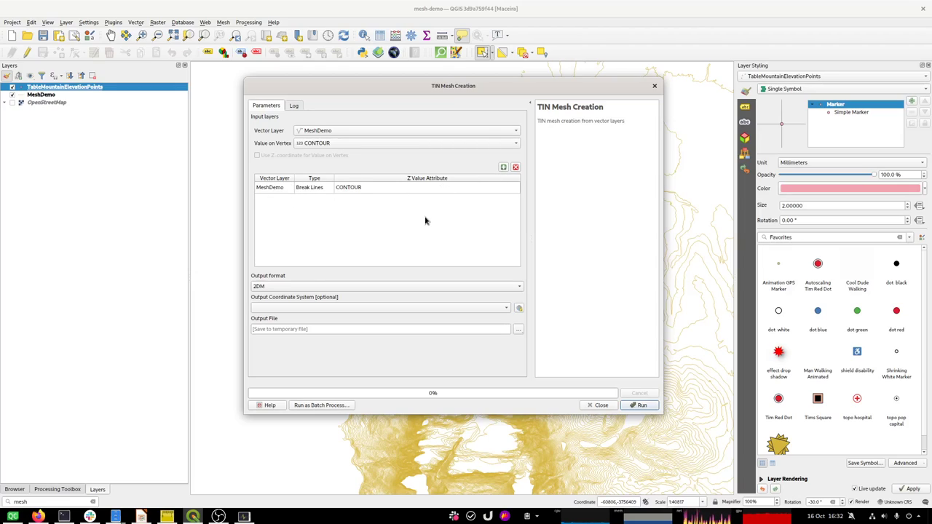
Set the type of the MeshDemo input layer to Vertices
left_click(311, 188)
left_click(322, 193)
left_click(315, 179)
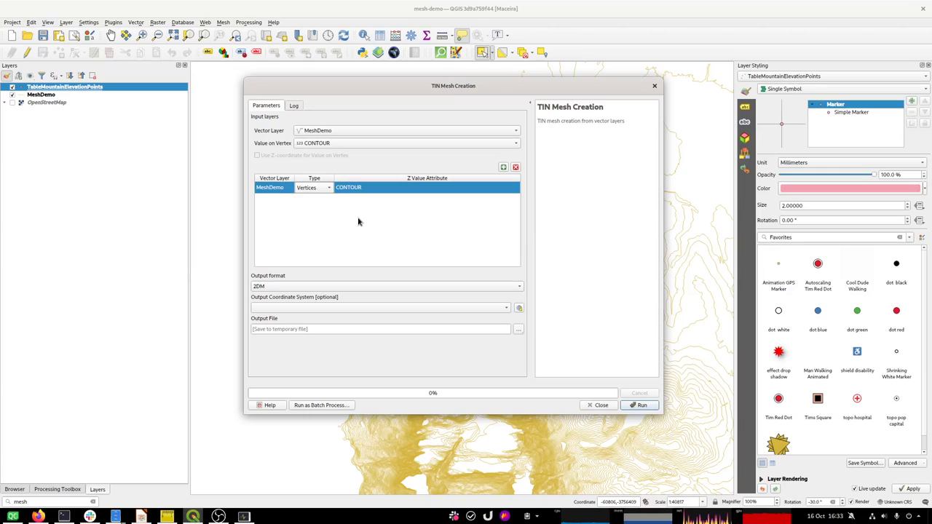
Set the mesh output format to 2DM and its coordinate system to EPSG:3857 - WGS 84 / Pseudo-Mercator
left_click(271, 287)
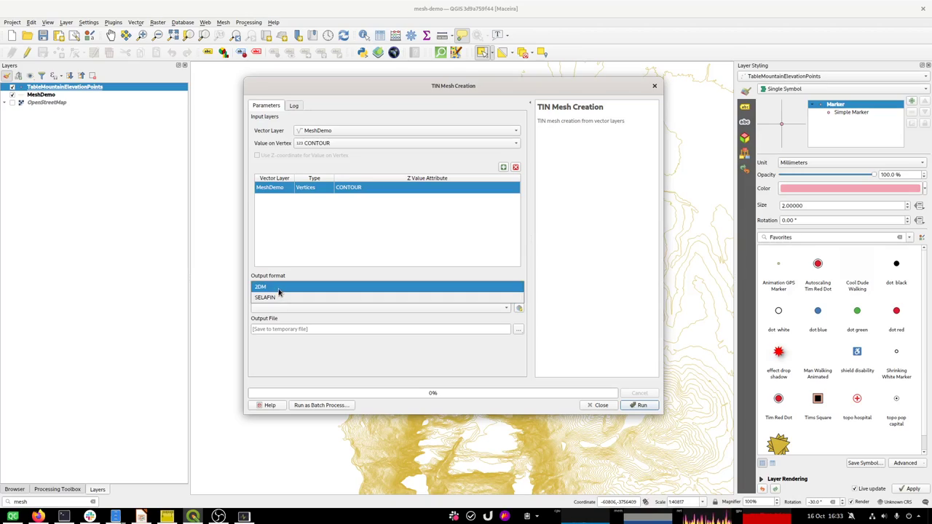
left_click(278, 289)
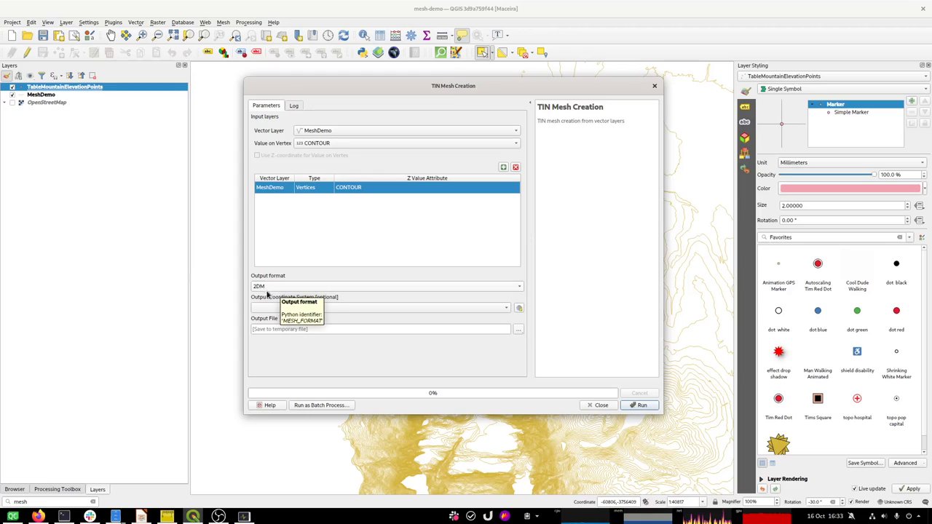
left_click(275, 309)
left_click(286, 321)
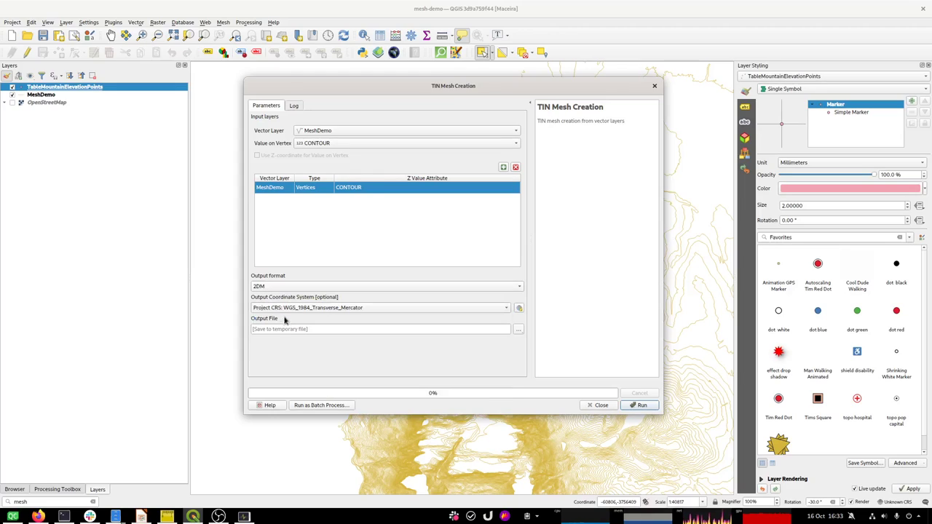
left_click(272, 310)
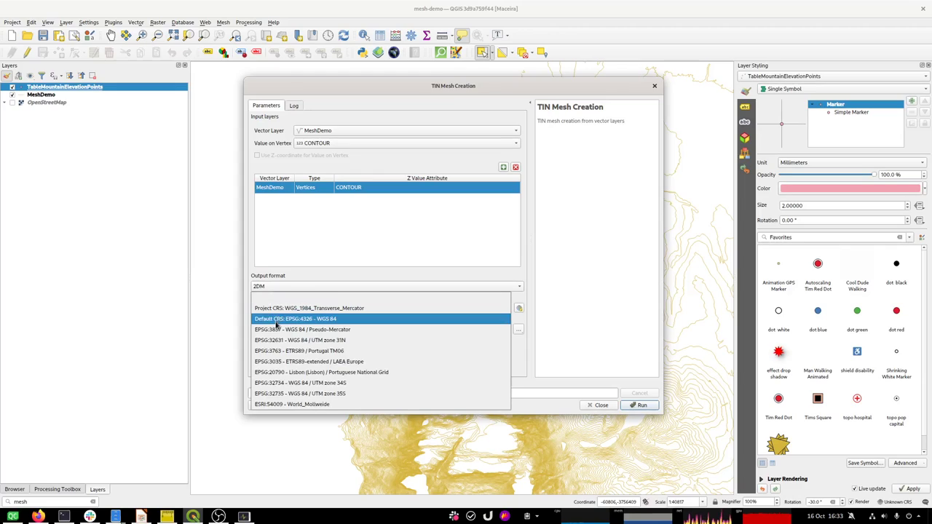
left_click(275, 330)
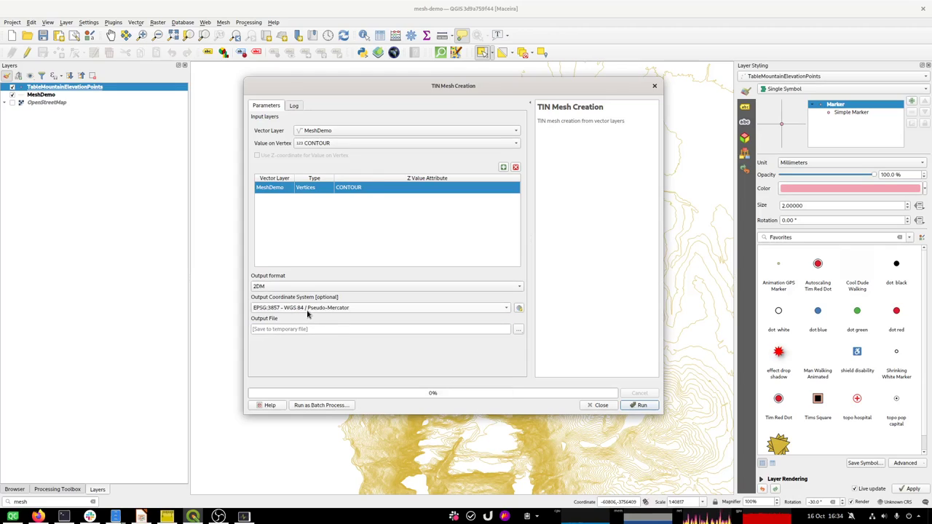
Set the output file to Mesh.2dm in the MeshDemo folder and run the TIN mesh creation
mouse_move(306, 311)
left_click(518, 331)
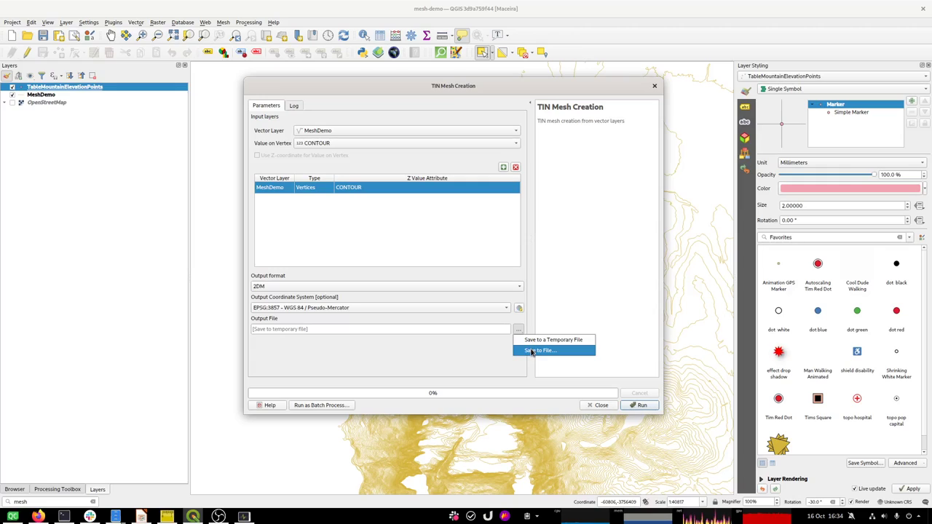
left_click(532, 351)
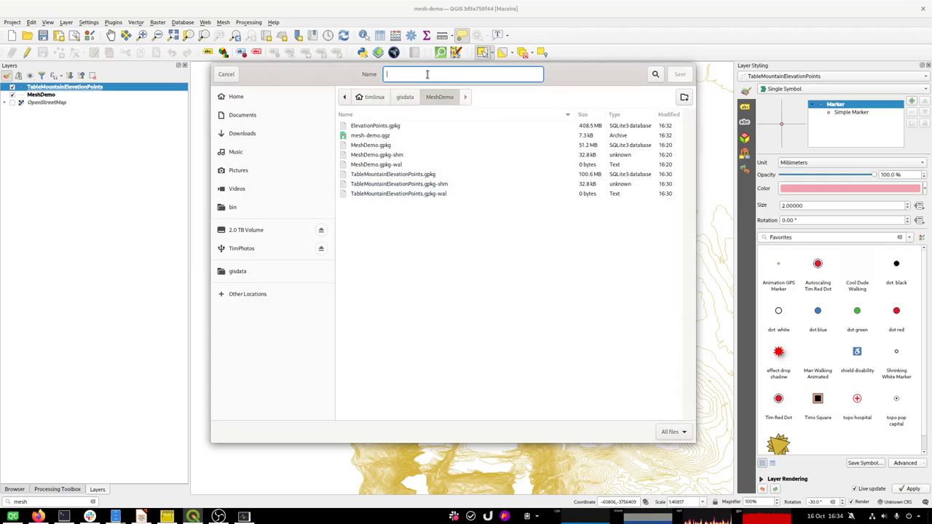
type("Me")
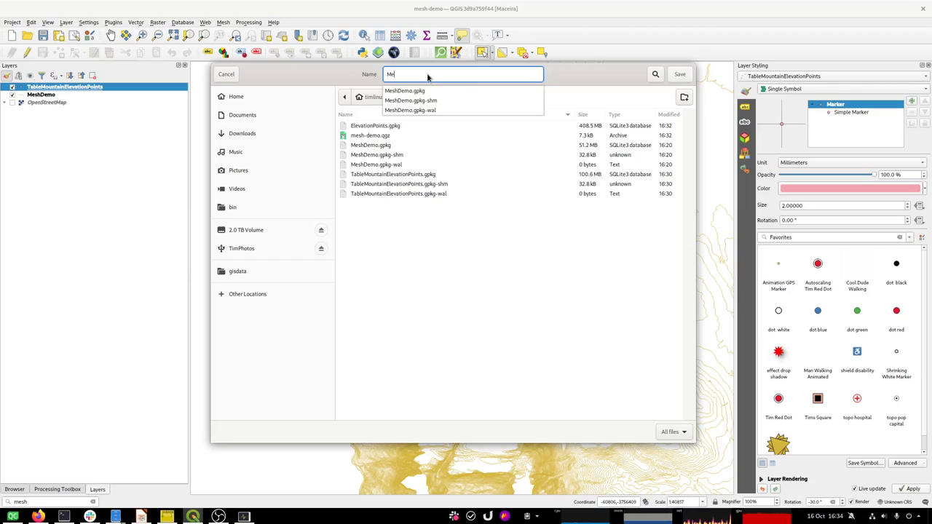
type("sh.2dm")
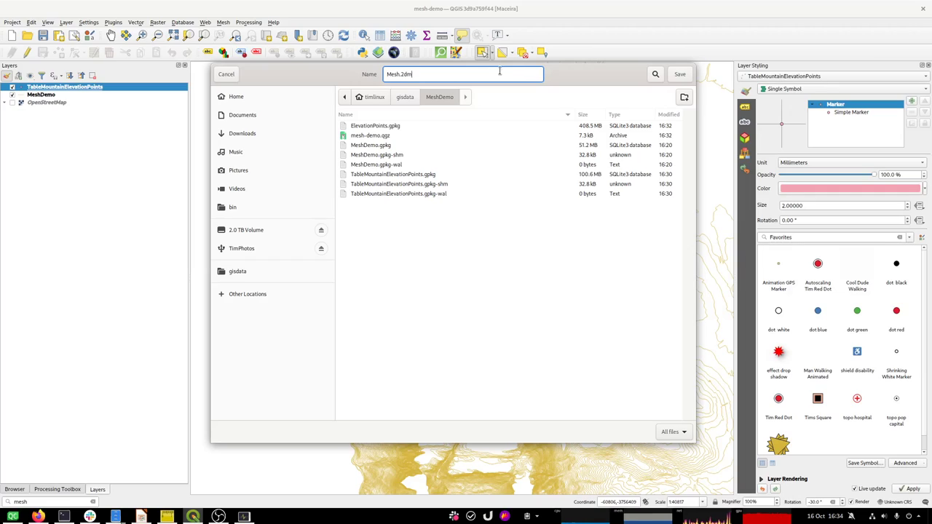
left_click(678, 74)
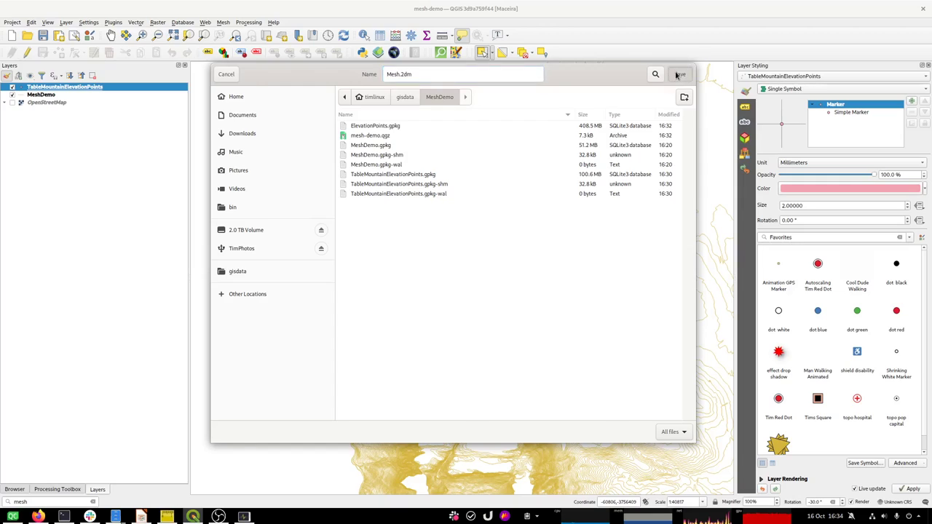
left_click(645, 405)
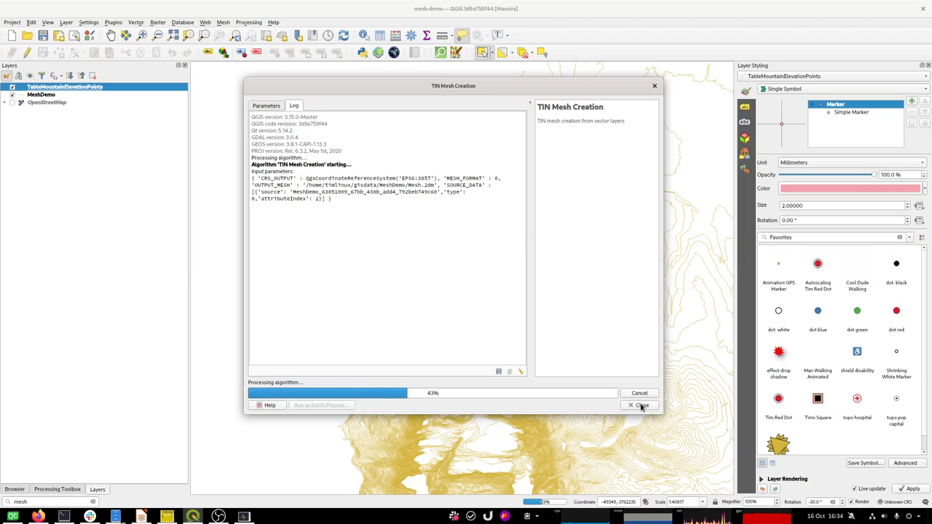
Check the CPU and memory load in the system monitor, and look at the MeshDemo folder in the file manager while the mesh processes
left_click(245, 516)
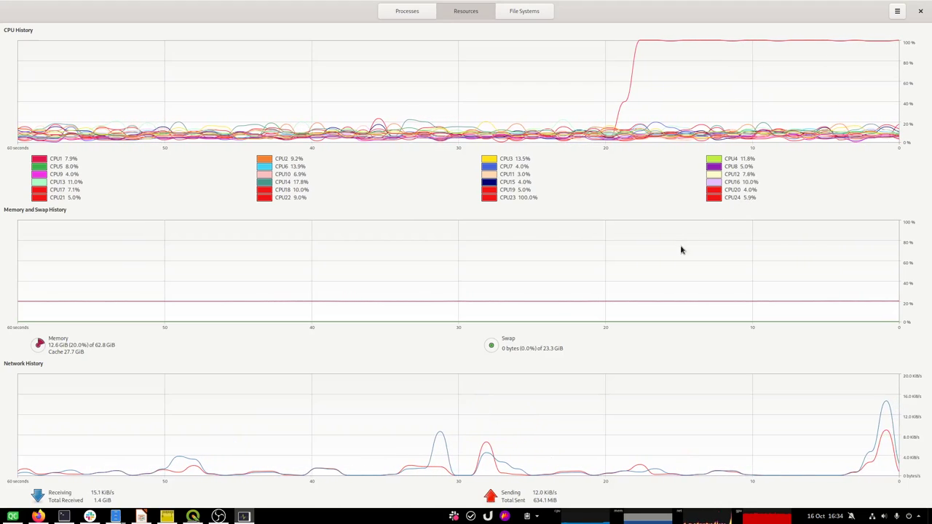
key("alt+Tab")
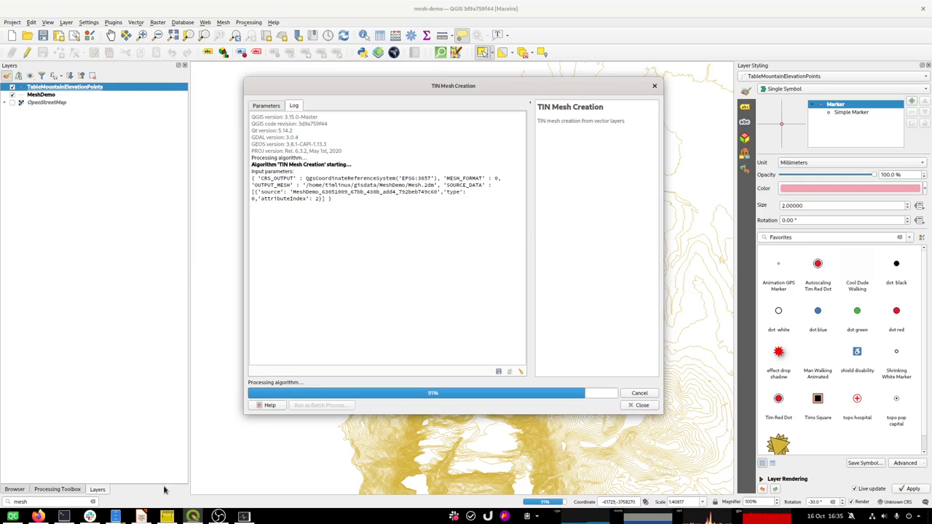
left_click(116, 516)
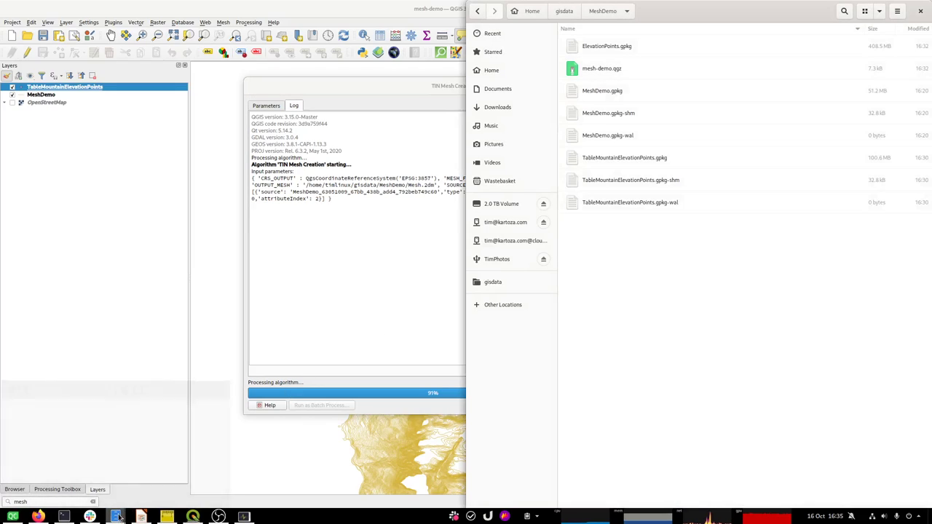
Delete ElevationPoints.gpkg from the MeshDemo folder in the file manager
left_click(735, 101)
left_click(685, 240)
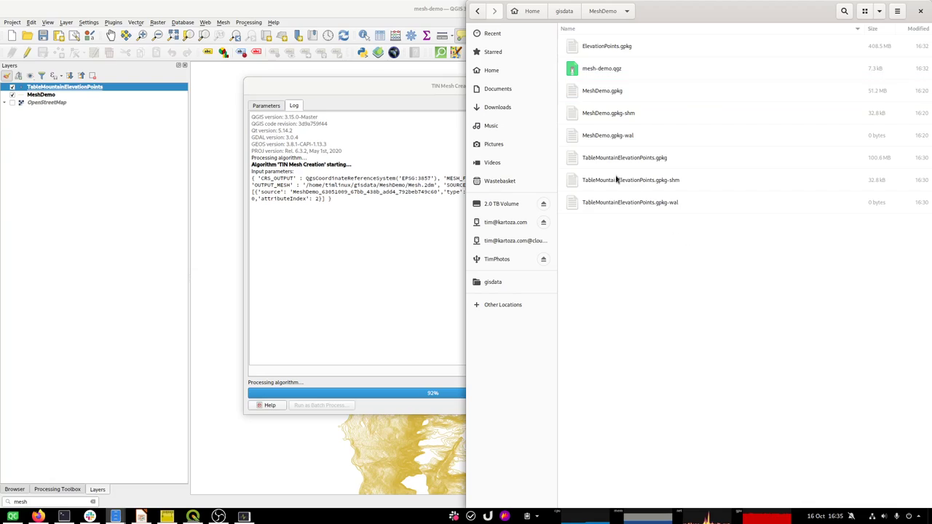
left_click(601, 160)
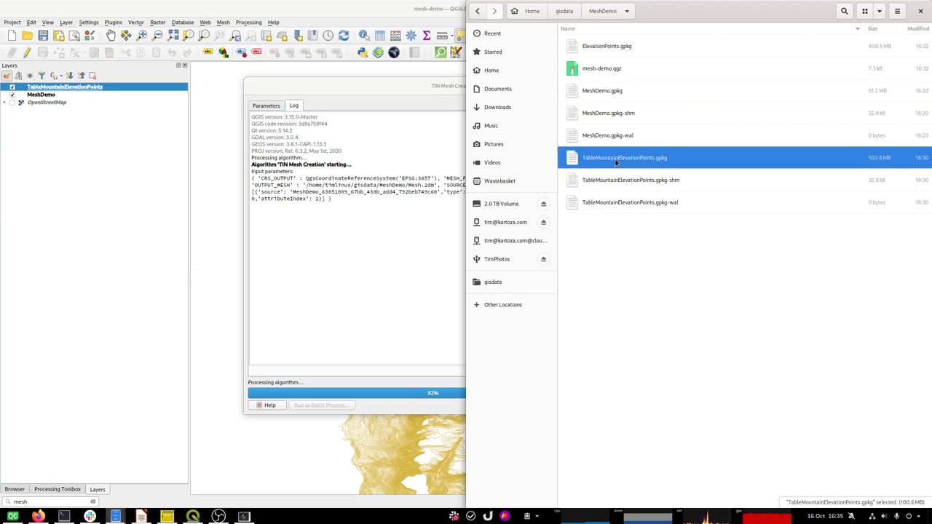
left_click(598, 49)
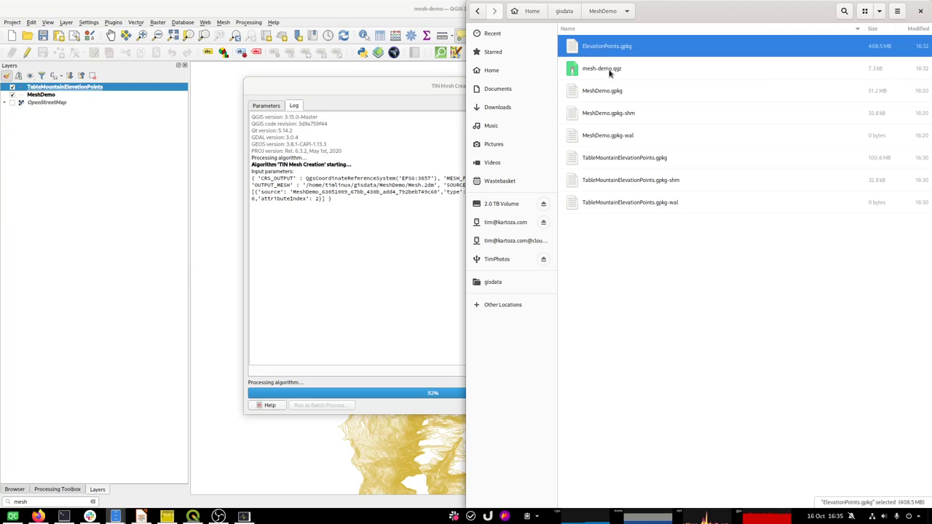
key("Delete")
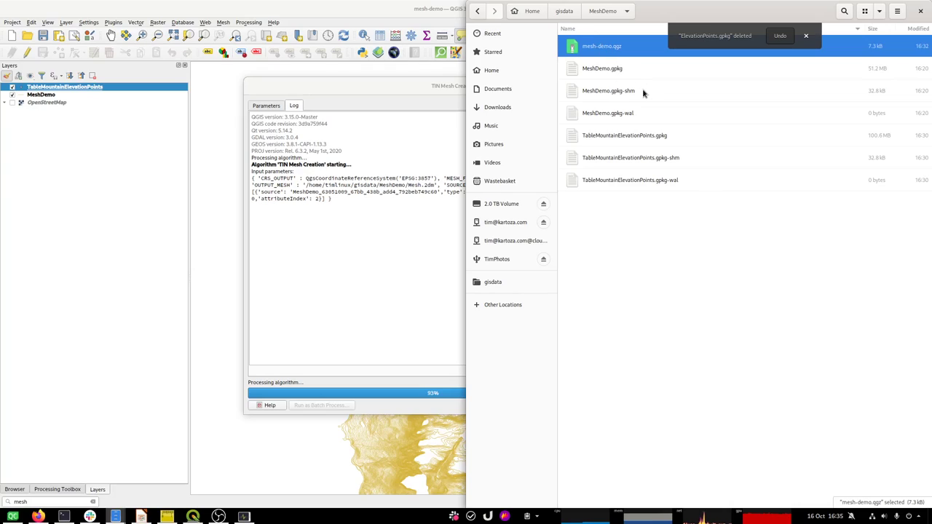
Examine MeshDemo.gpkg and its two companion files in the folder, leaving nothing selected
left_click(602, 73)
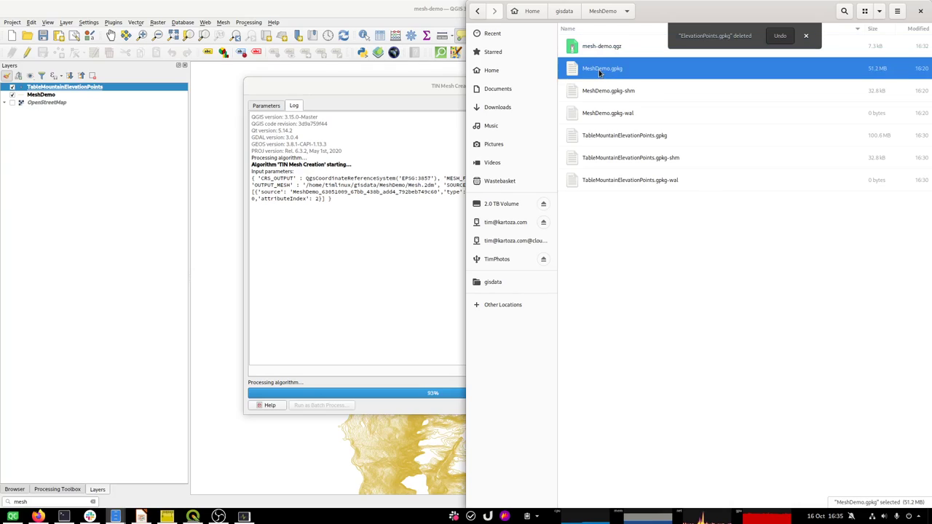
left_click(599, 114, "shift")
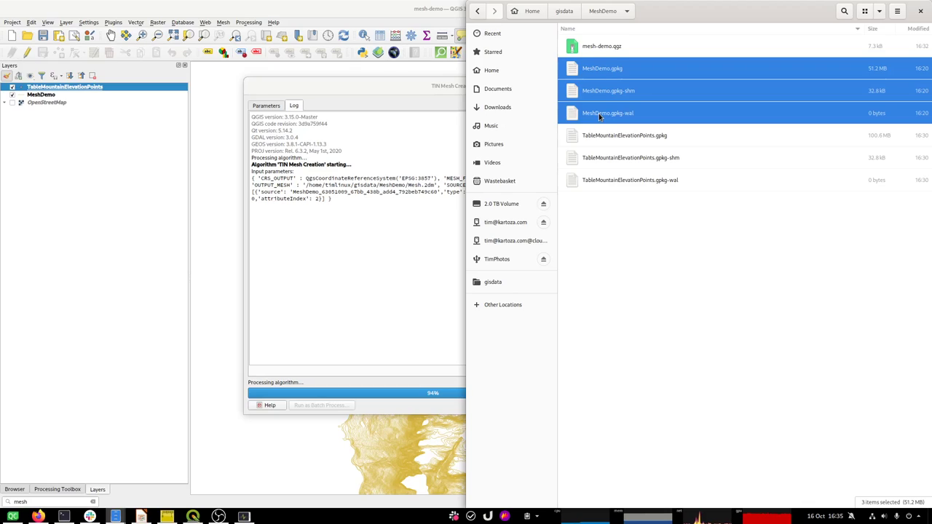
left_click(631, 273)
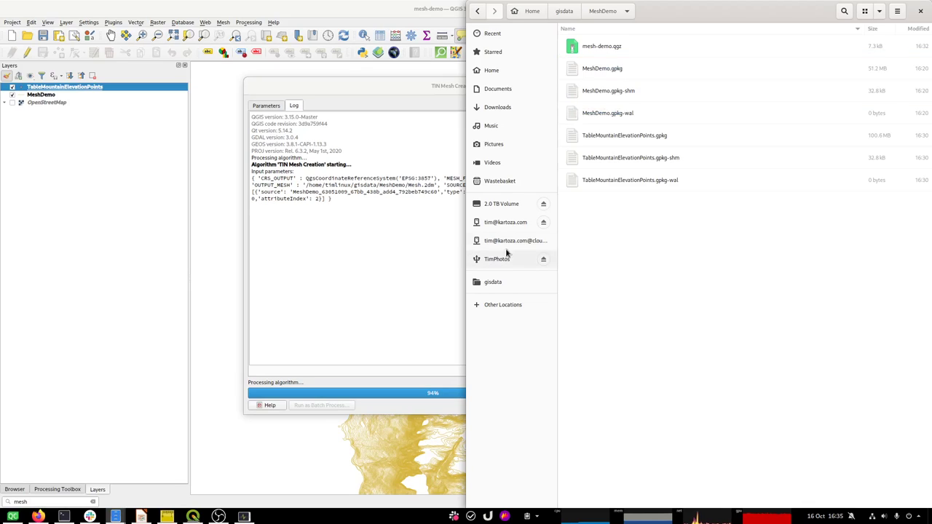
Return to QGIS and save the mesh-demo project while the TIN mesh processes
left_click(375, 244)
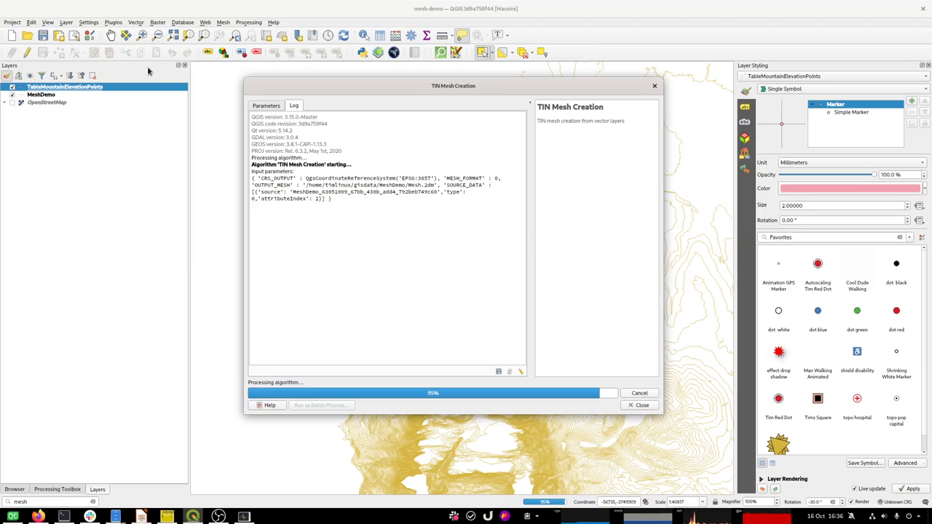
left_click(41, 36)
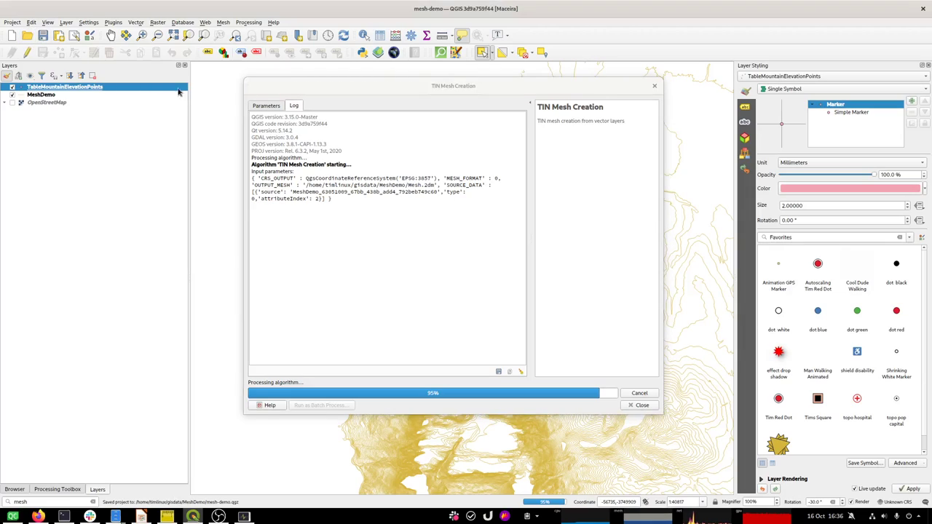
left_click(274, 85)
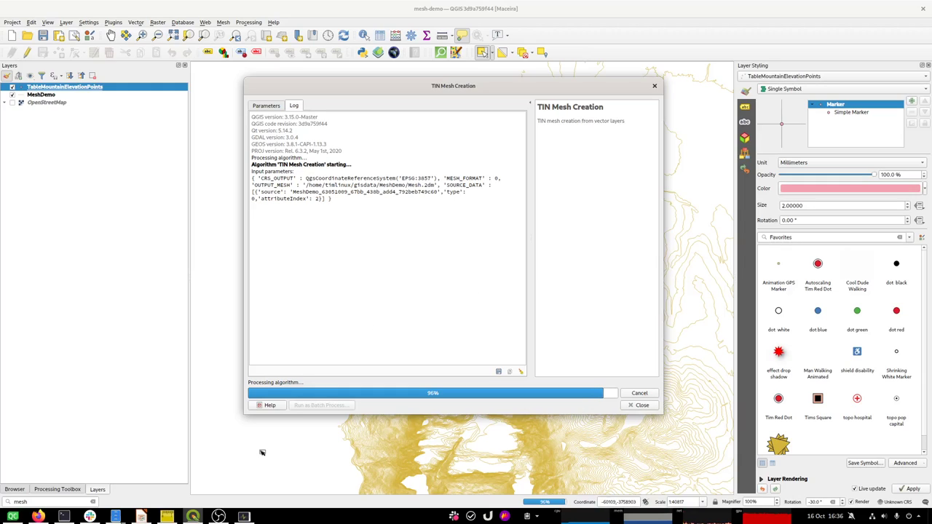
Switch to Firefox and open twitter.com in a new tab
left_click(38, 516)
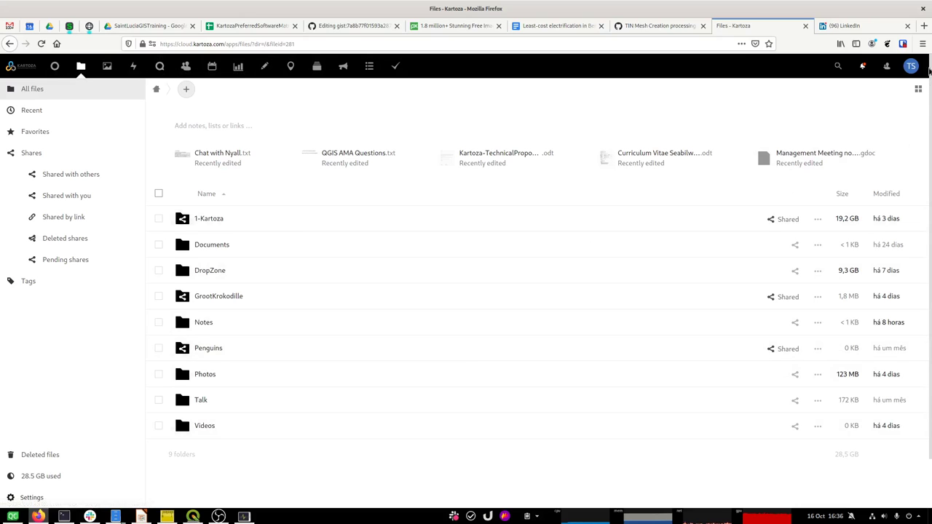
left_click(924, 25)
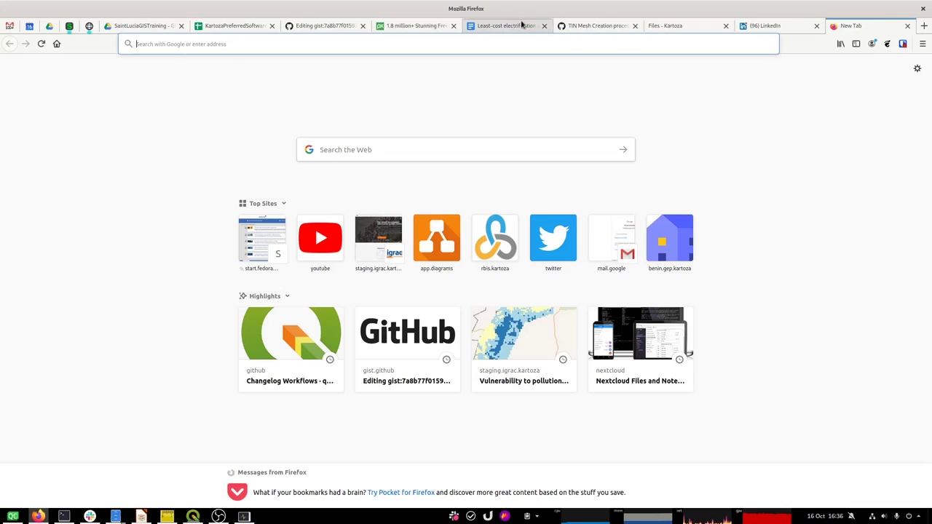
left_click(489, 47)
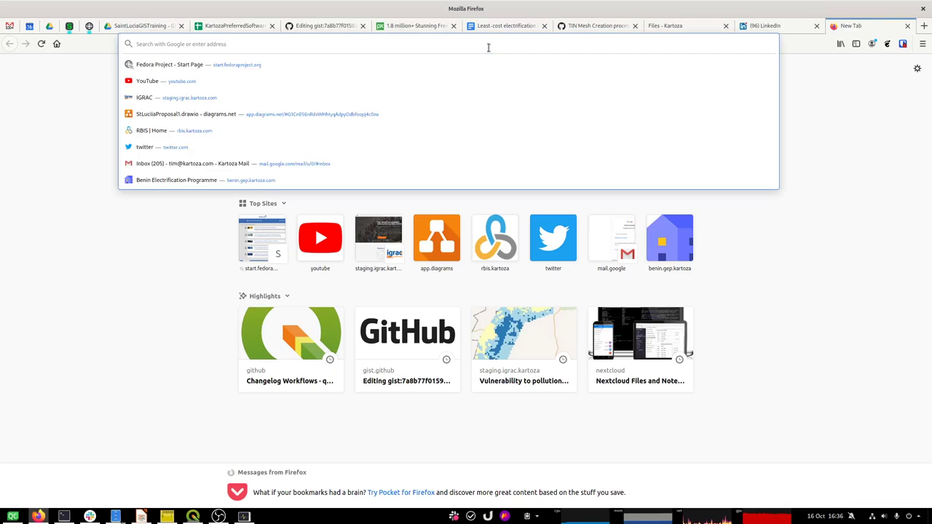
type("twidd")
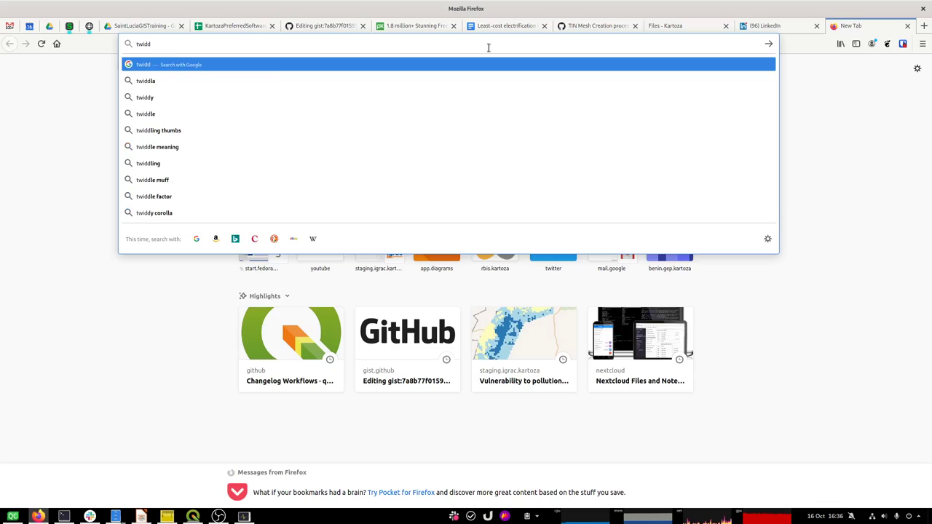
key("BackSpace")
key("BackSpace")
type("tter.com/")
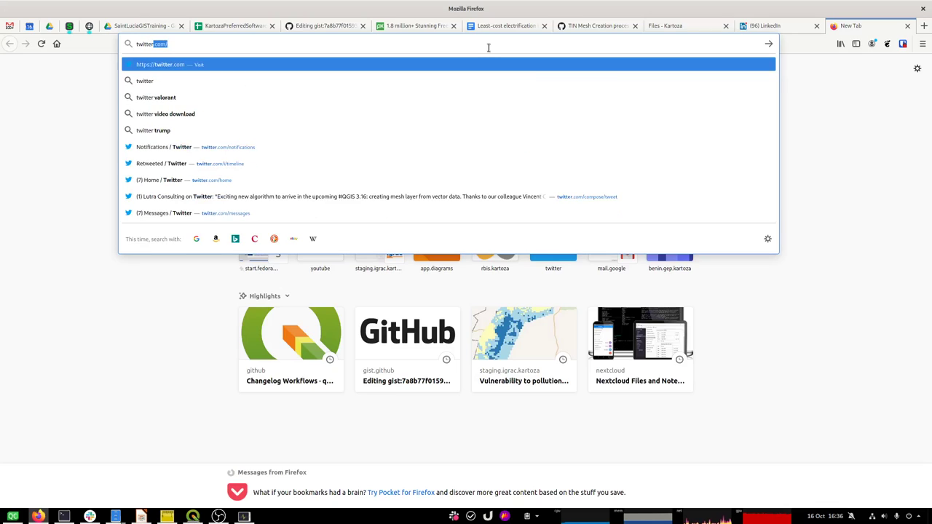
key("Return")
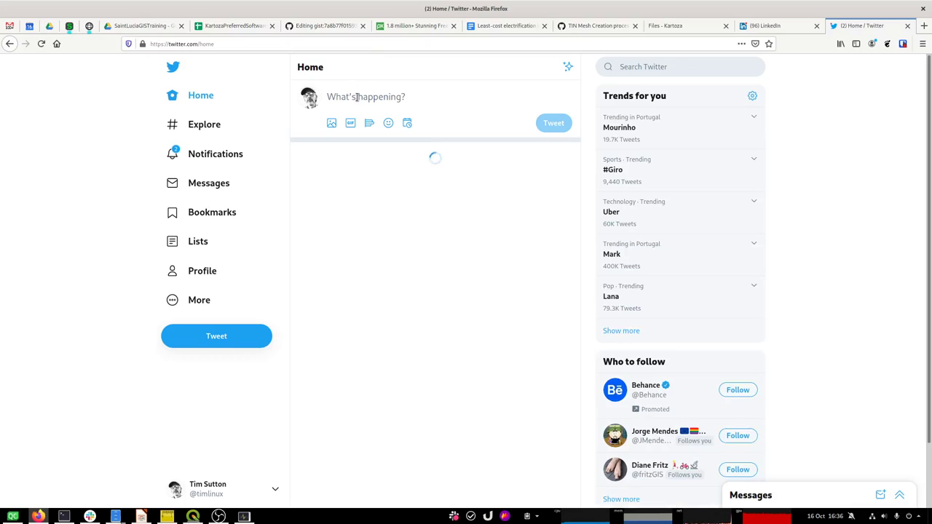
Search Twitter for "lutra"
left_click(621, 66)
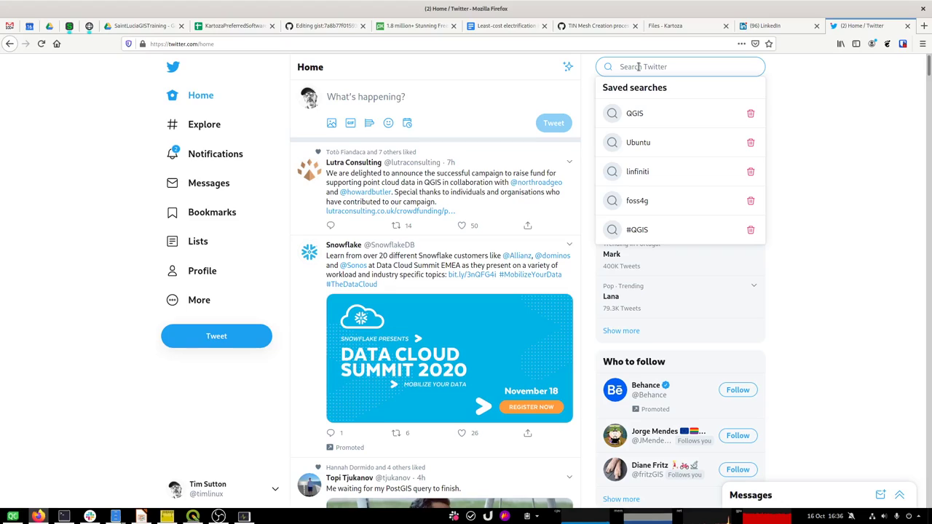
type("l")
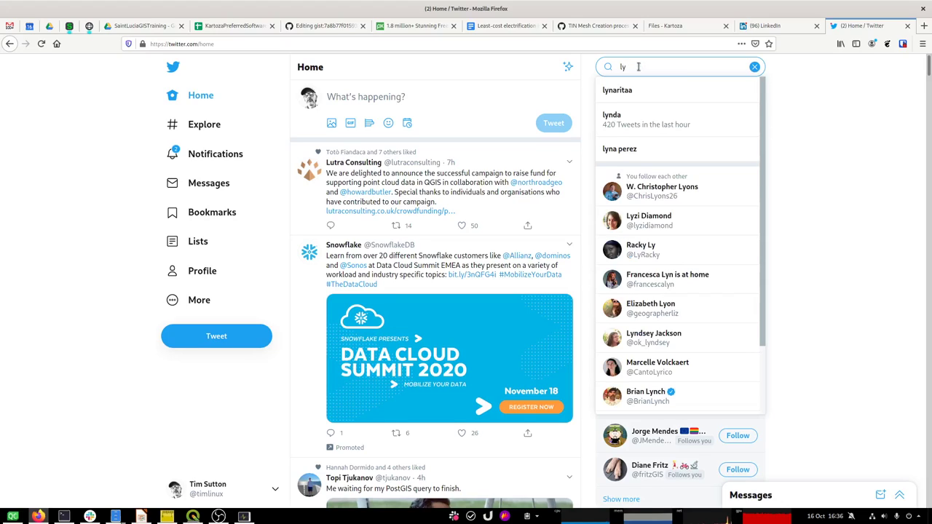
type("utra")
key("Return")
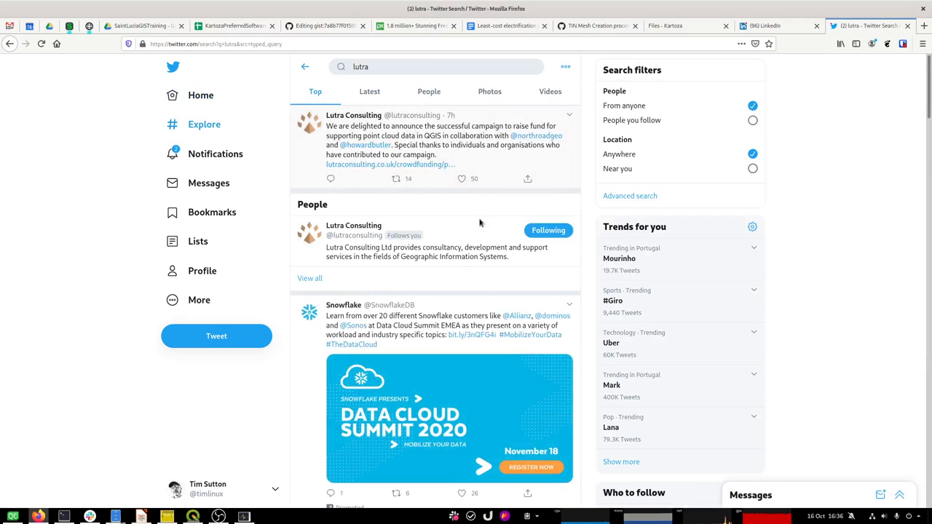
Look through the Lutra Consulting tweets and enlarge the image comparing triangular, quad and mixed-element meshes
scroll(485, 309, "down", 3)
scroll(485, 309, "down", 2)
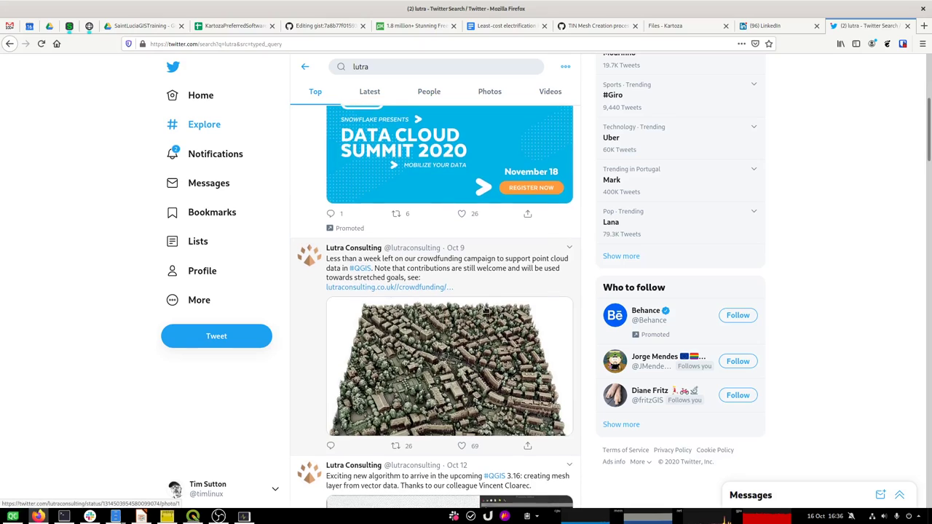
scroll(484, 309, "down", 5)
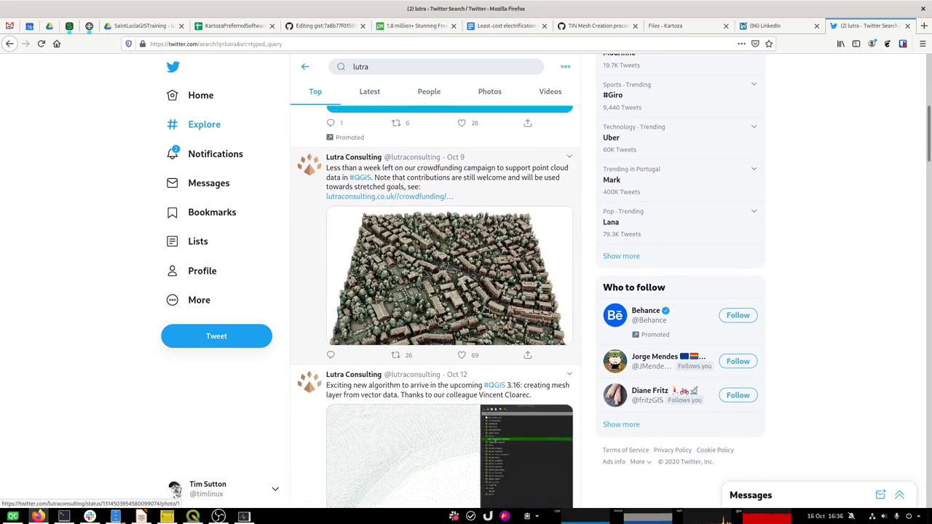
scroll(485, 308, "down", 7)
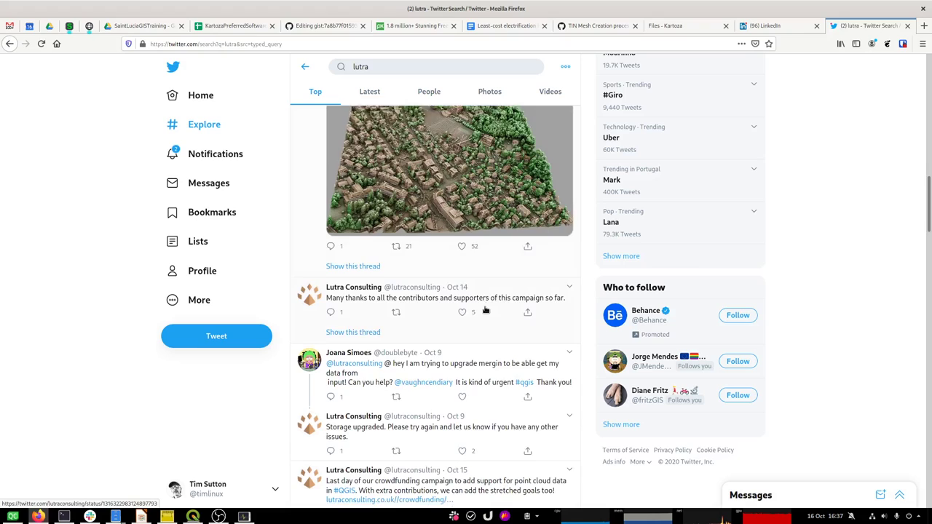
scroll(485, 310, "up", 6)
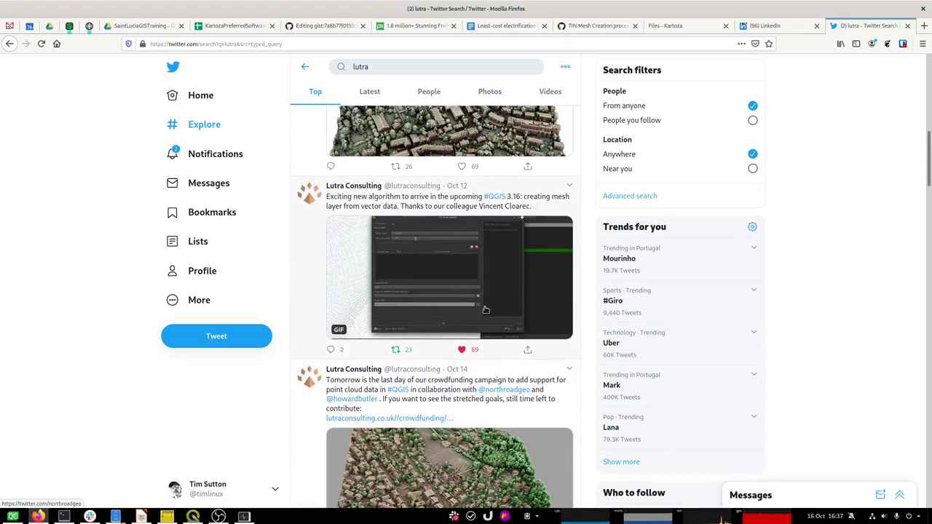
scroll(485, 310, "down", 8)
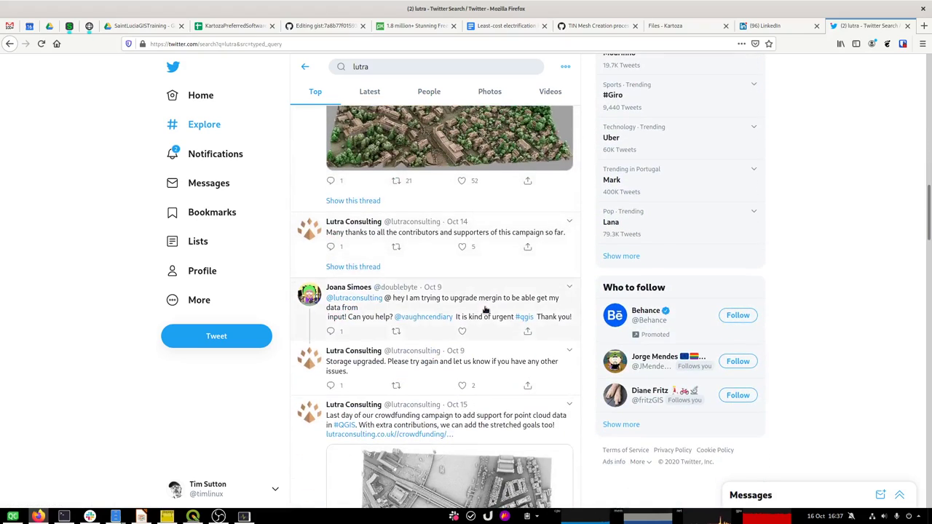
scroll(485, 310, "down", 5)
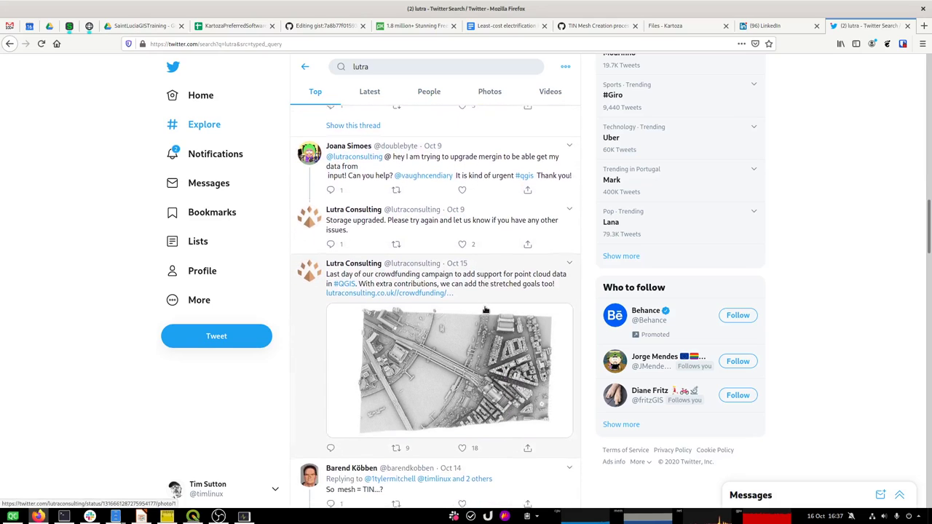
left_click(473, 328)
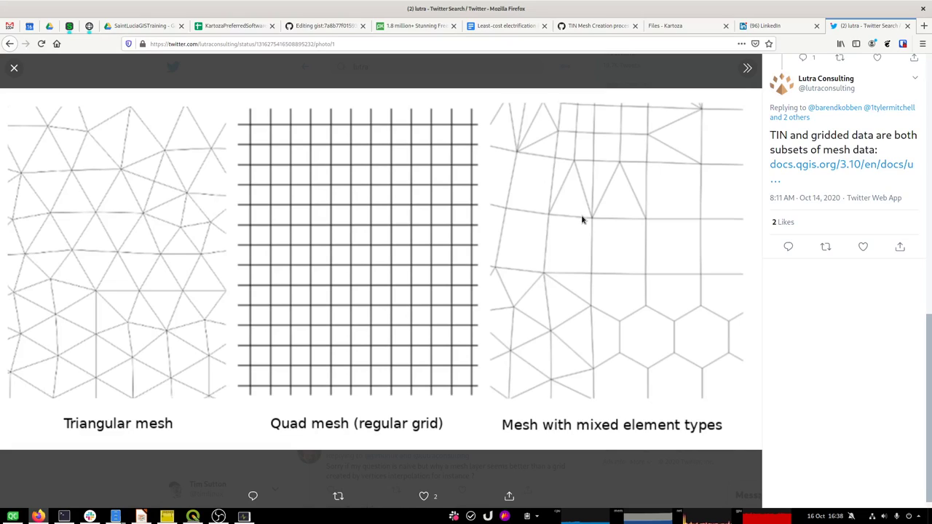
Show the LinkedIn post about QGIS hydraulic modeling and enlarge its 3D river visualization
left_click(761, 26)
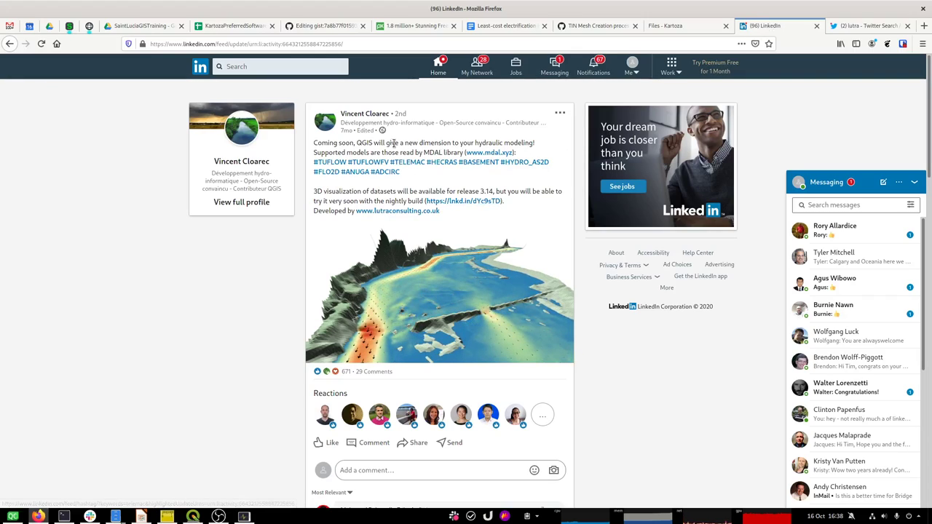
left_click(453, 242)
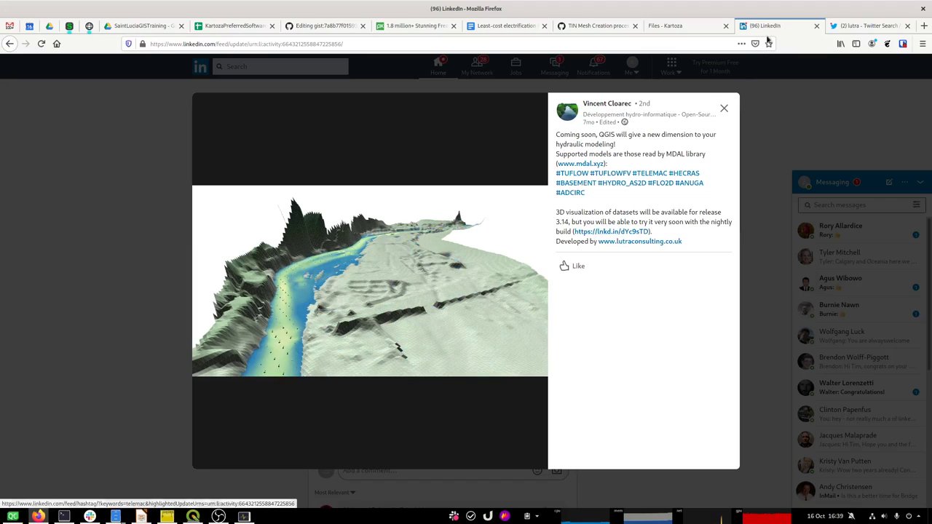
Switch back to QGIS and hide the TableMountainElevationPoints and MeshDemo layers
key("alt+Tab")
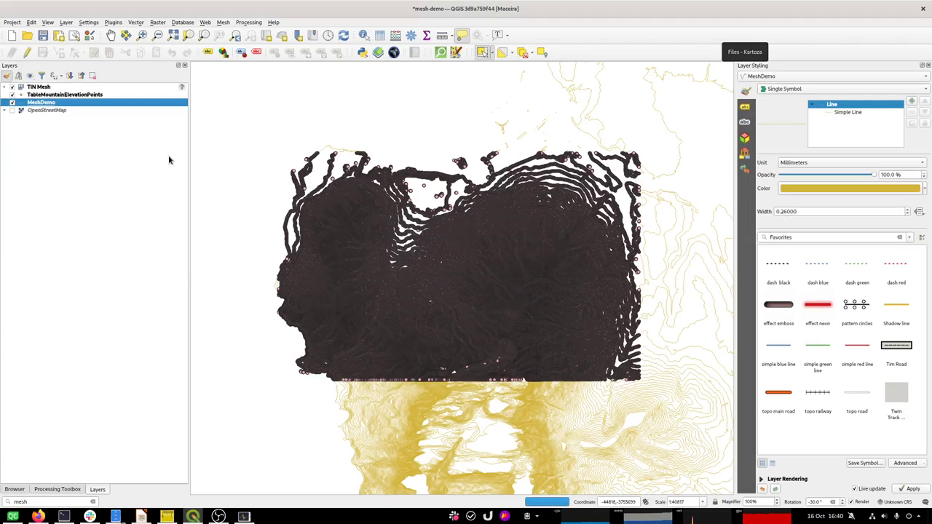
left_click(12, 96)
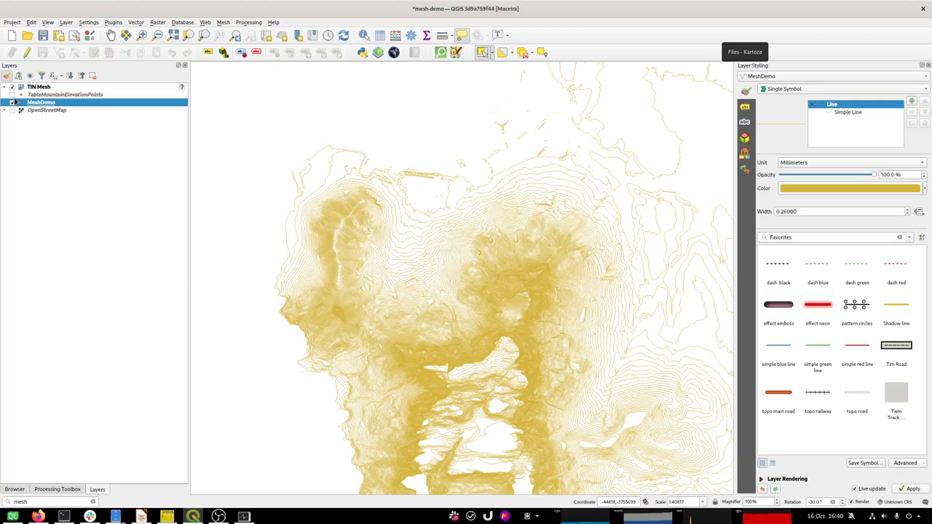
left_click(12, 103)
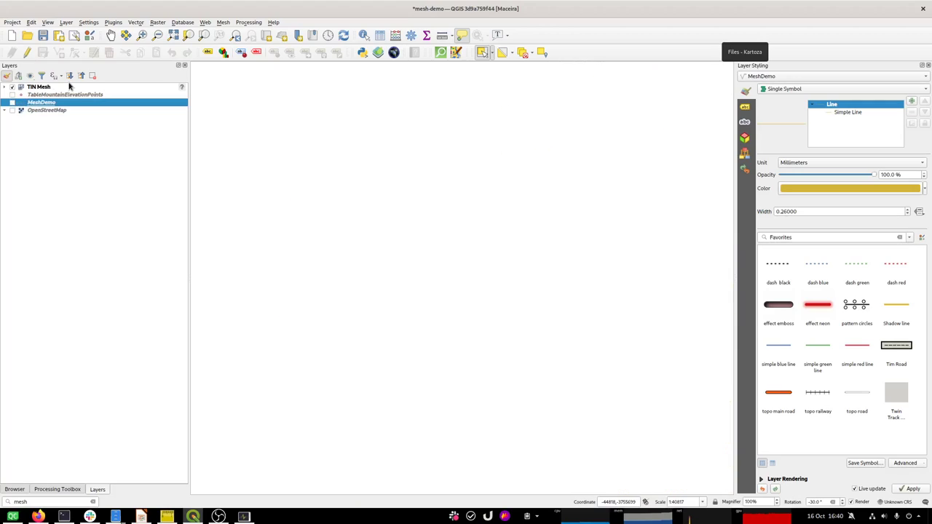
Assign the coordinate reference system EPSG:3857 - WGS 84 / Pseudo-Mercator to the TIN Mesh layer
left_click(47, 86)
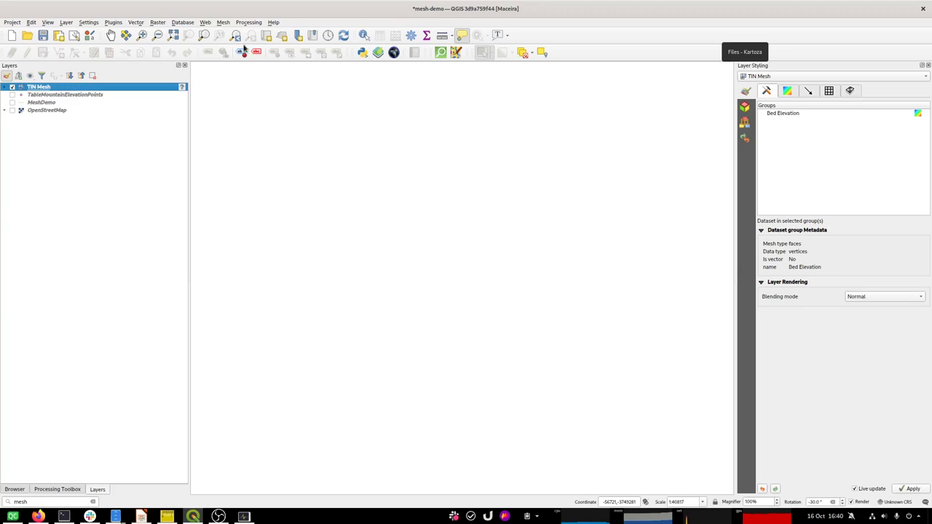
left_click(182, 88)
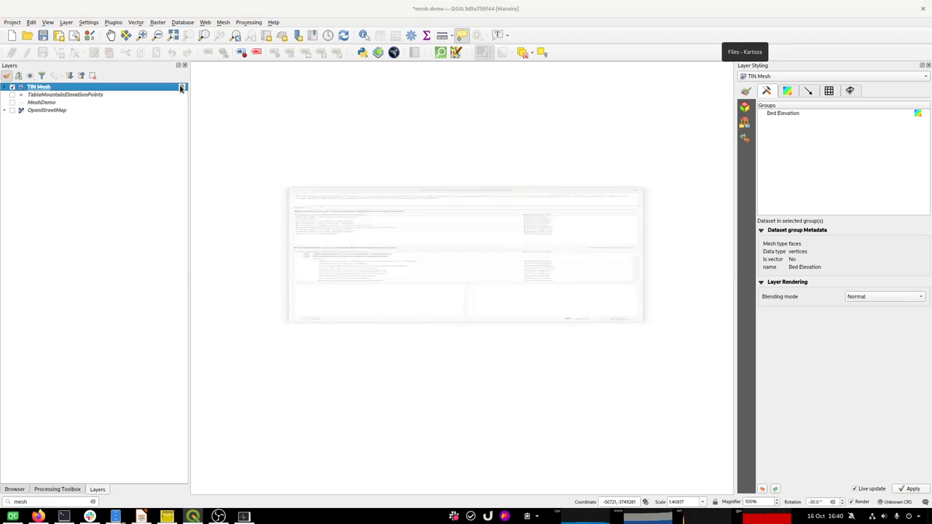
left_click(339, 134)
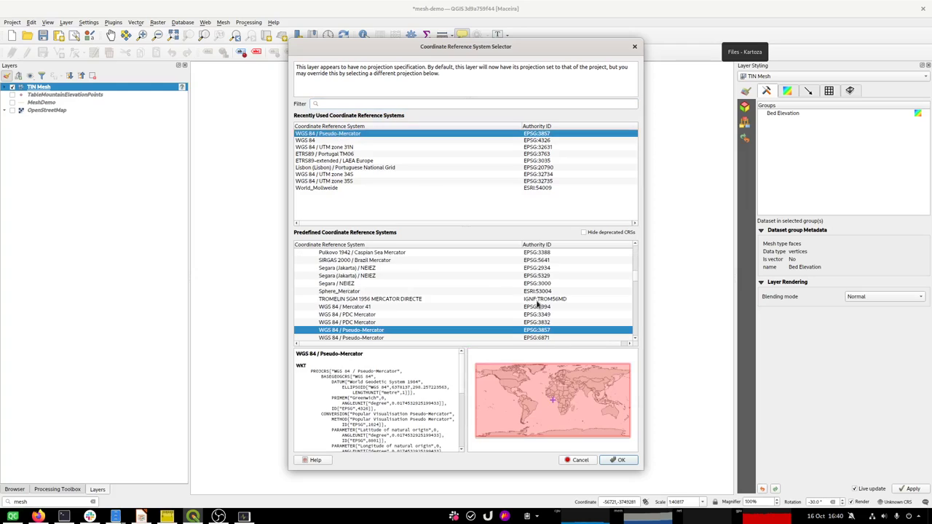
left_click(621, 461)
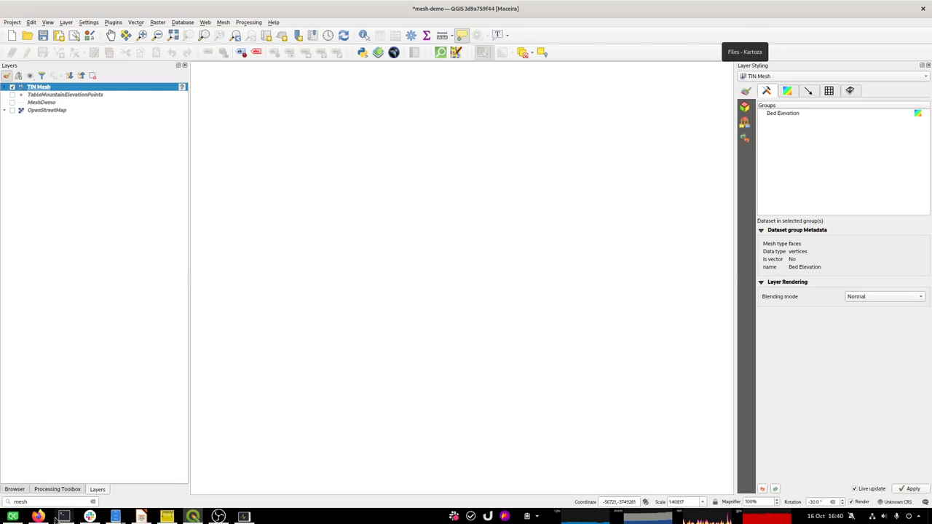
Switch to Qt Creator, inspect the latest lines of the qgis application output, and switch back to QGIS
left_click(11, 517)
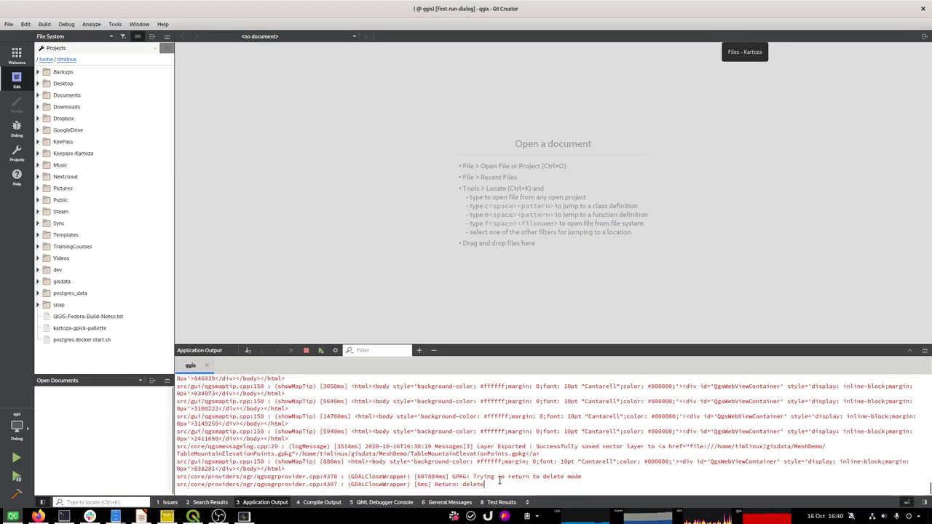
left_click_drag(590, 476, 327, 469)
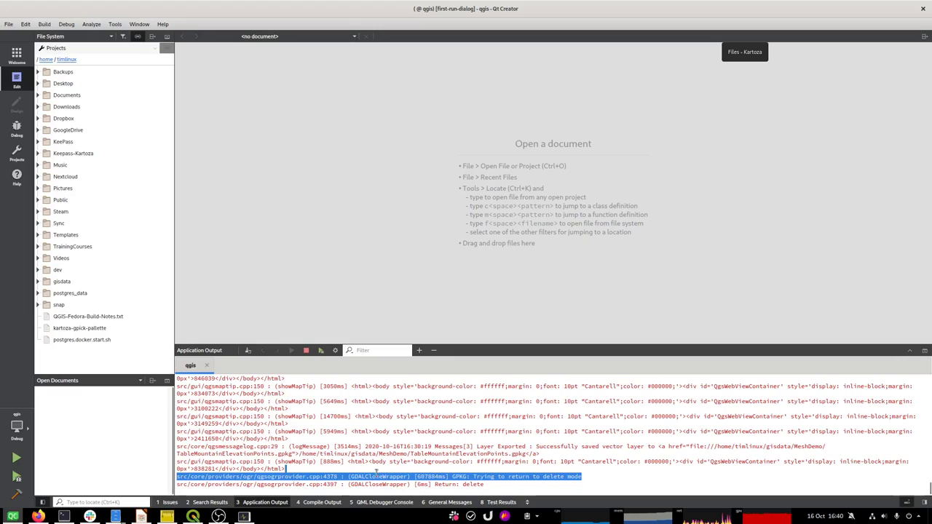
key("alt+Tab")
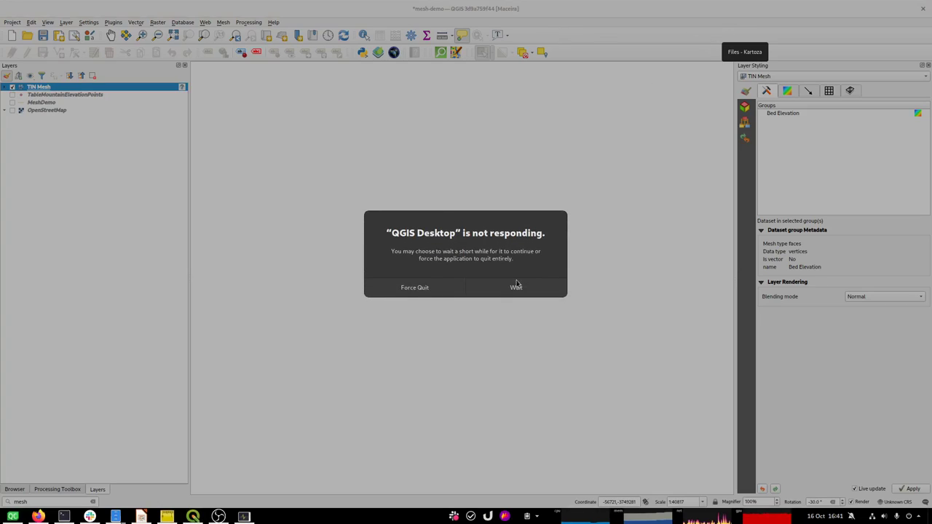
Close the mesh-demo project, saving its changes
left_click(923, 9)
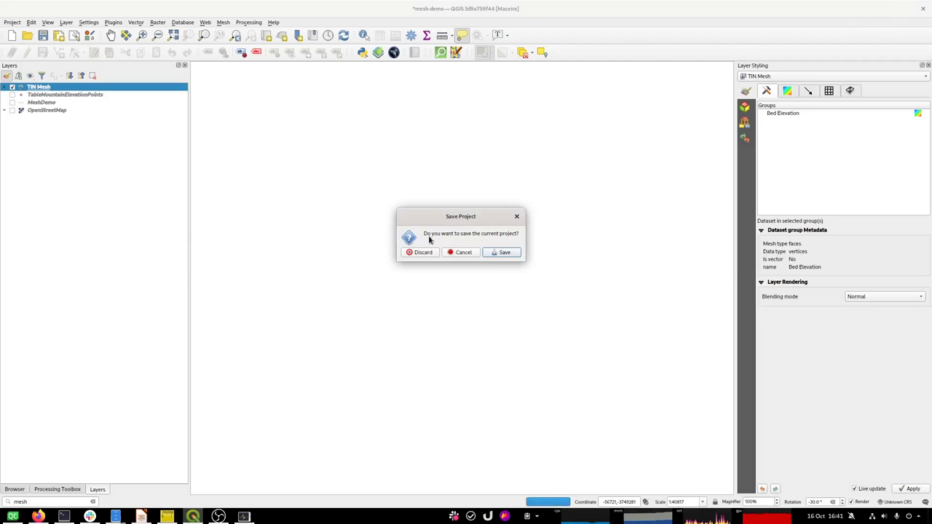
left_click(504, 253)
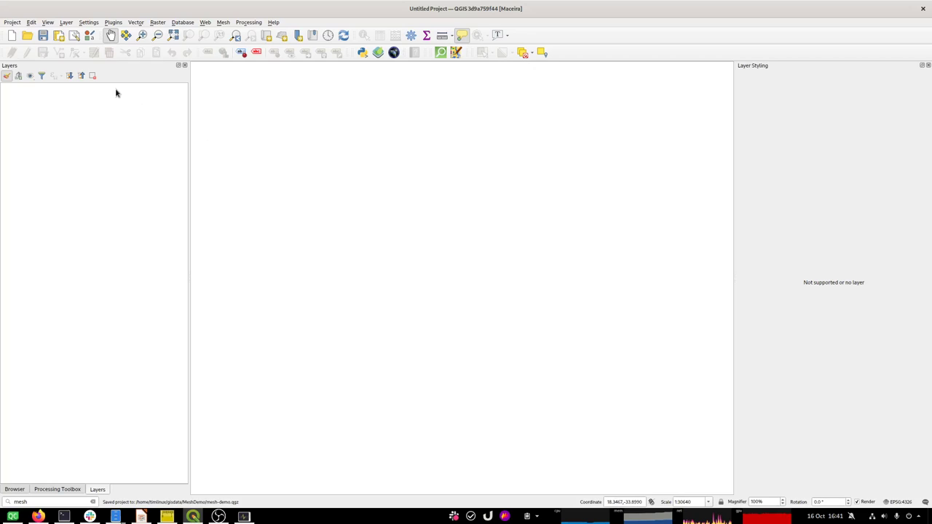
Add Mesh.2dm from the MeshDemo folder in the file manager to the empty QGIS project as a layer
key("alt+Tab")
key("alt+Tab")
key("alt+Tab")
key("alt+Tab")
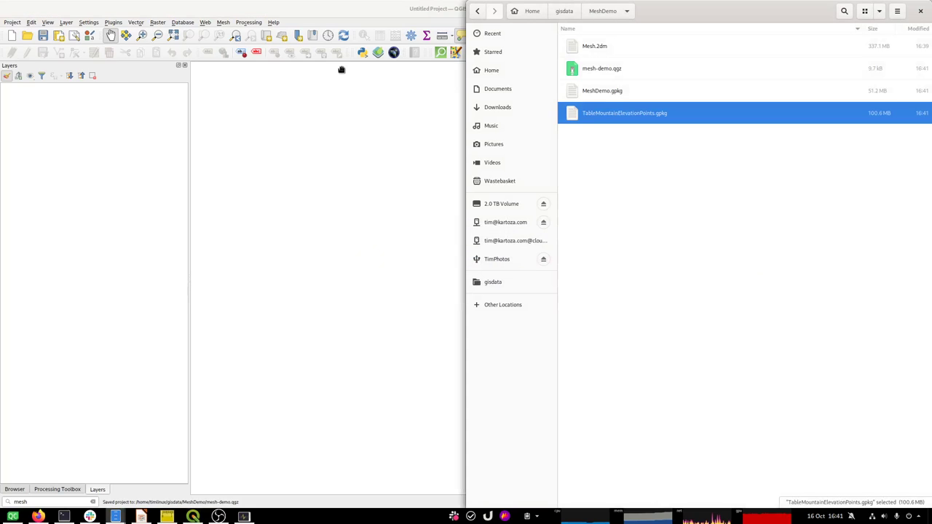
left_click(612, 215)
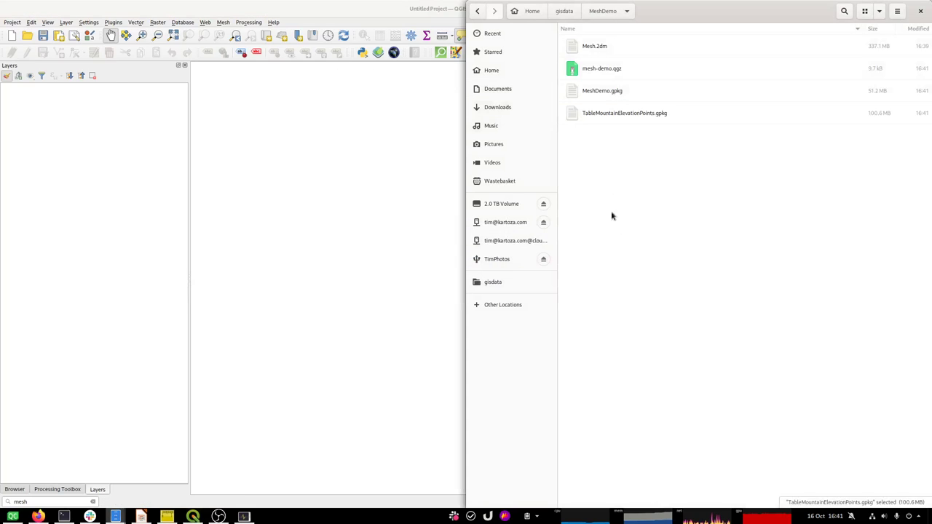
left_click(587, 46)
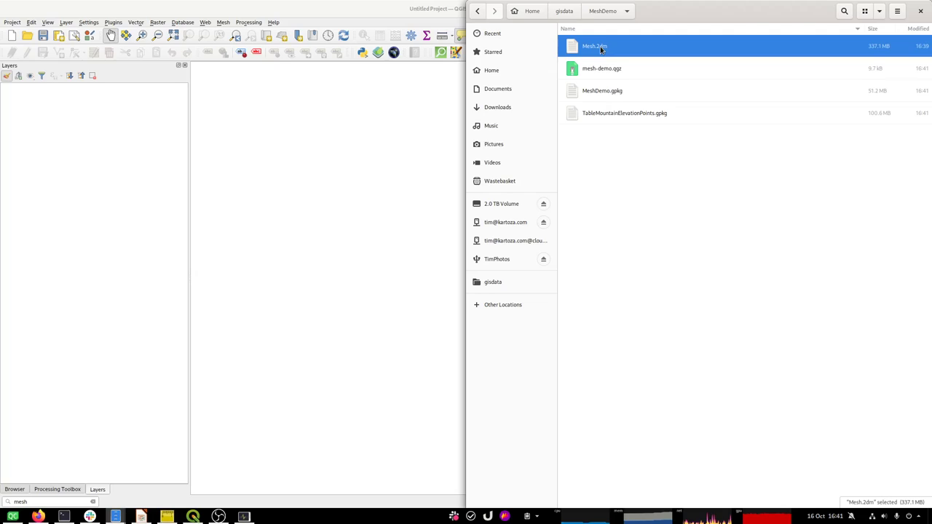
left_click_drag(595, 46, 317, 9)
left_click(318, 9)
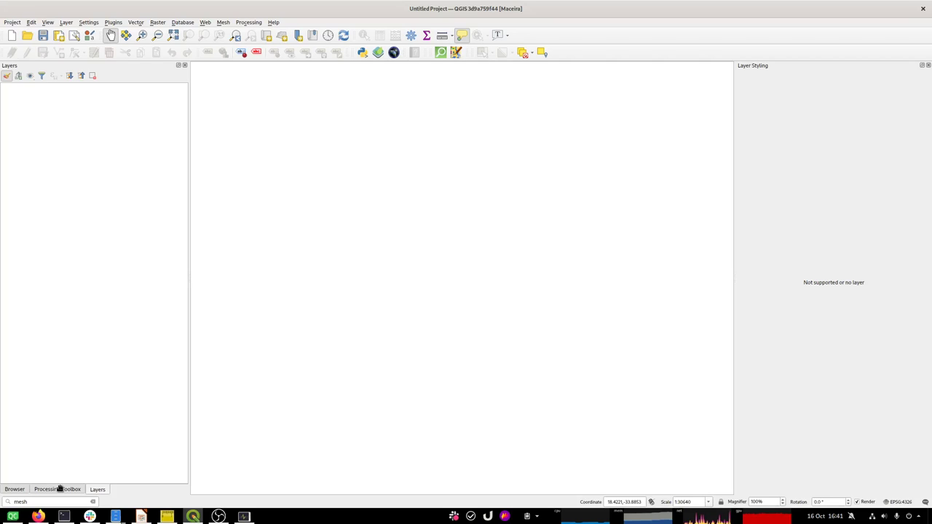
left_click_drag(195, 125, 222, 346)
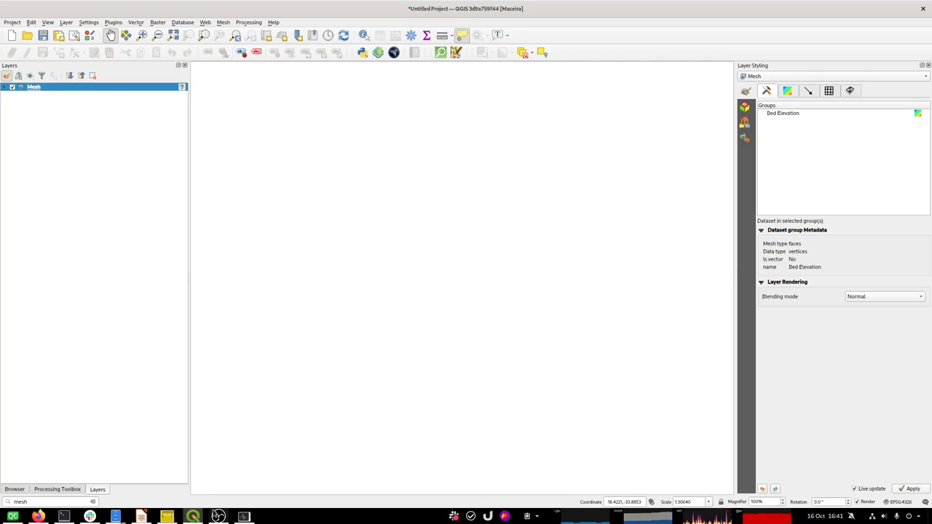
Check the processor load in the system monitor, return to QGIS, keep waiting for it, and show the Mesh layer's contour styling
left_click(244, 515)
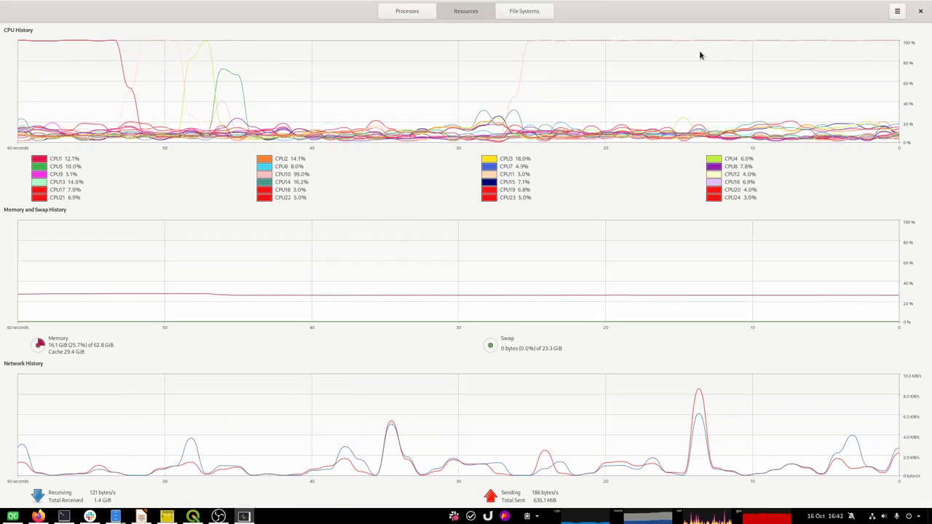
key("alt+Tab")
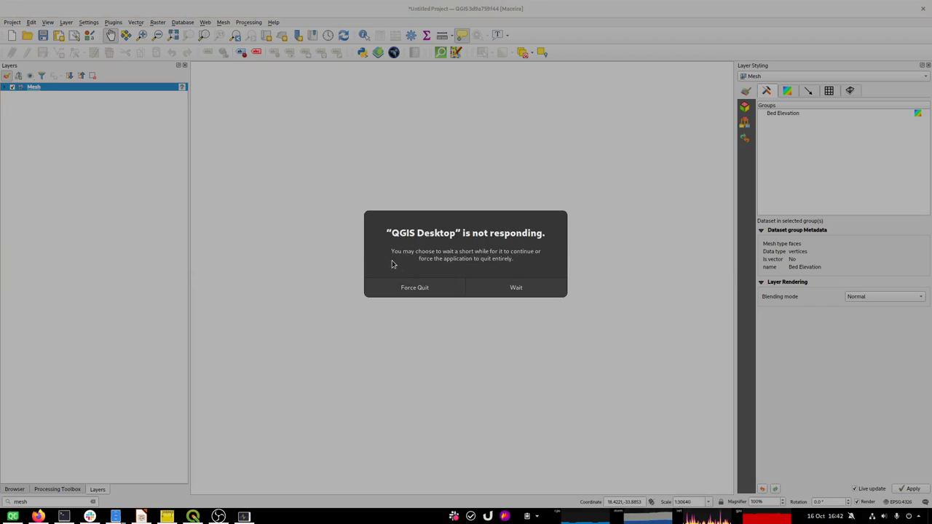
left_click(477, 286)
left_click(491, 288)
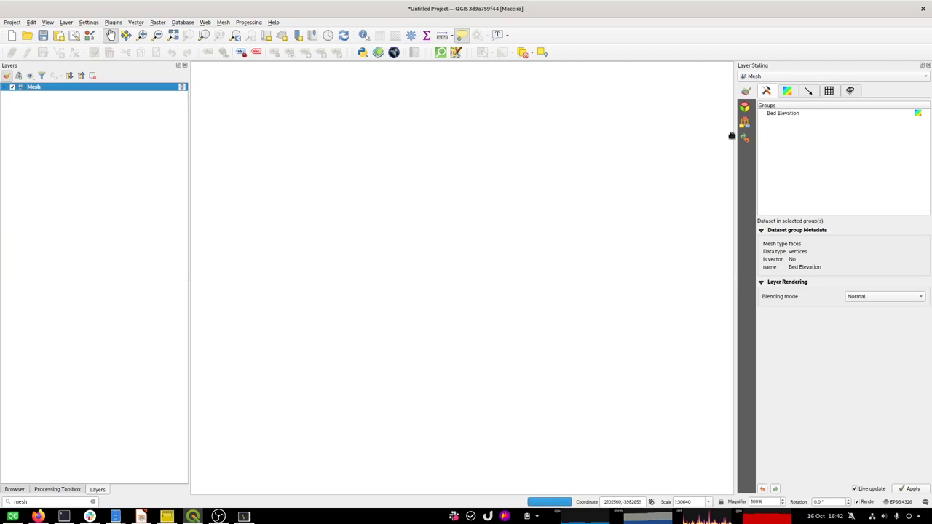
left_click(788, 91)
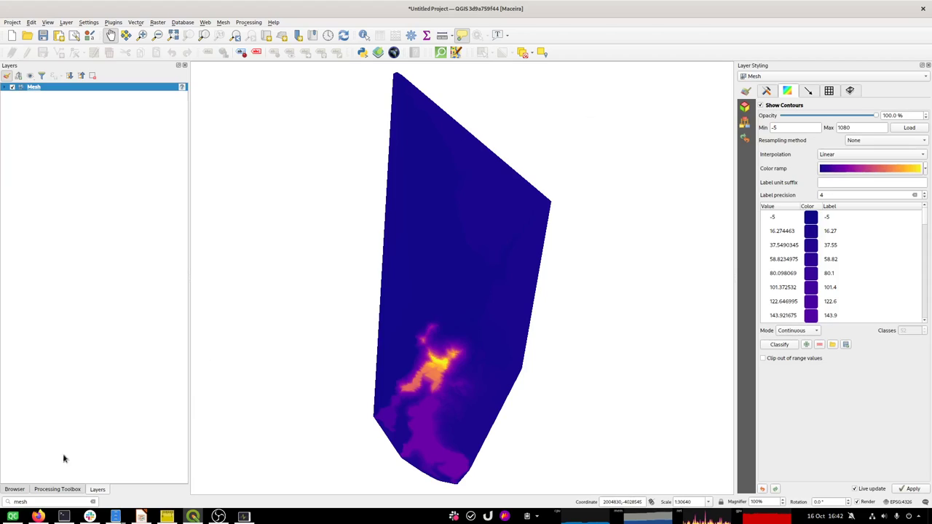
Add the OpenStreetMap tile layer to the project and place it below the Mesh layer
left_click(14, 490)
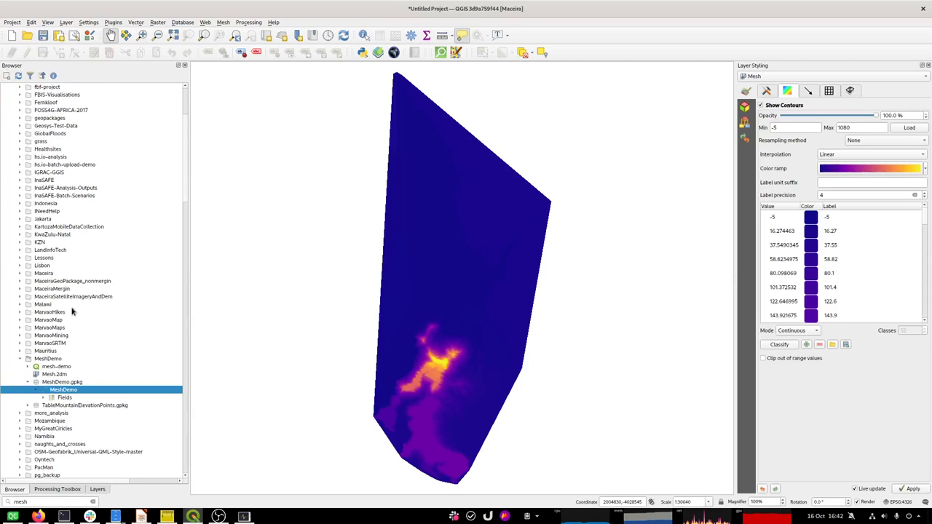
scroll(123, 368, "down", 15)
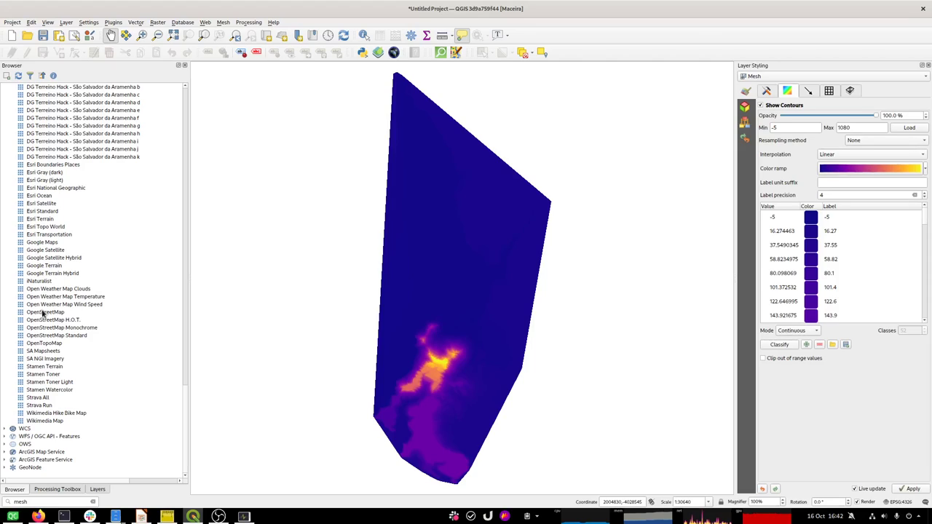
left_click_drag(43, 313, 291, 418)
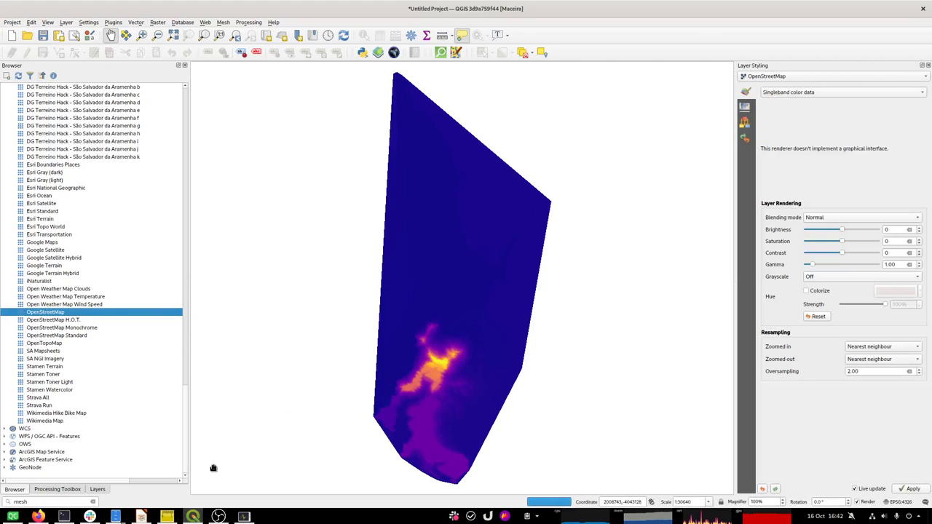
left_click(93, 491)
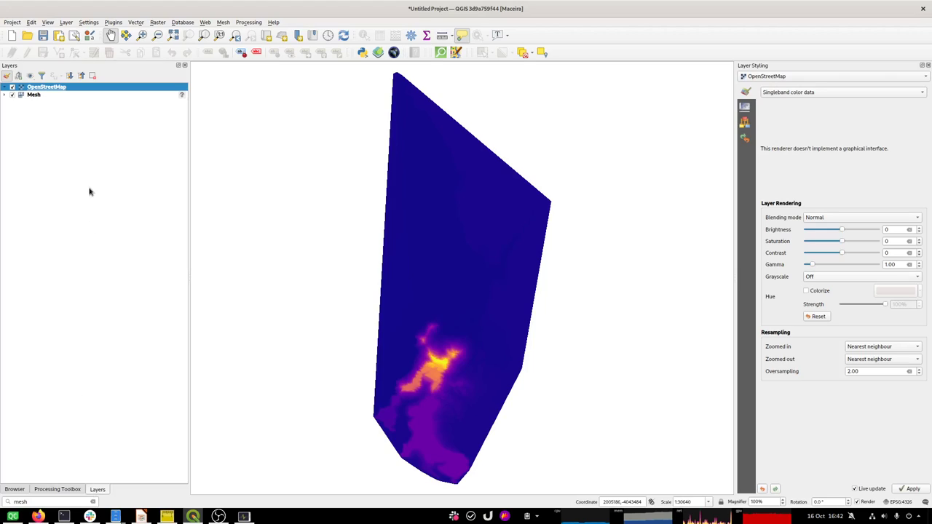
left_click_drag(36, 88, 32, 104)
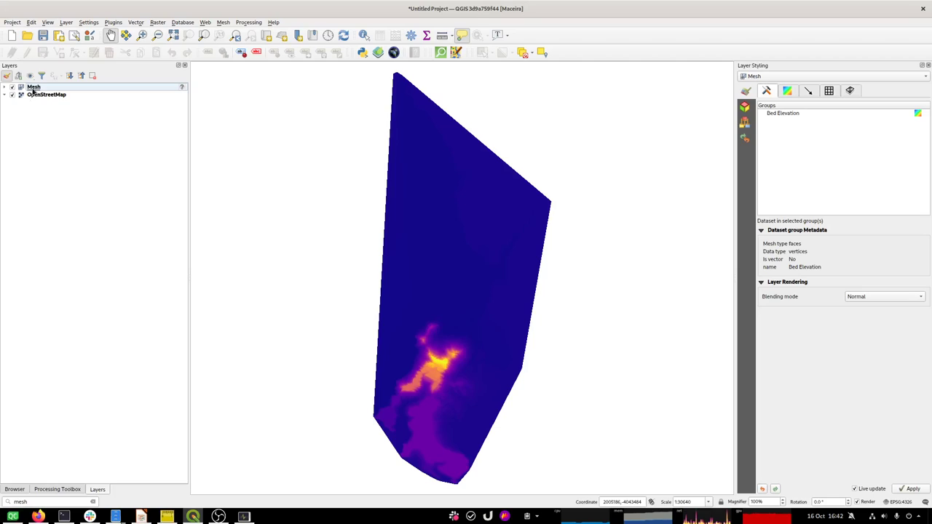
left_click(38, 94)
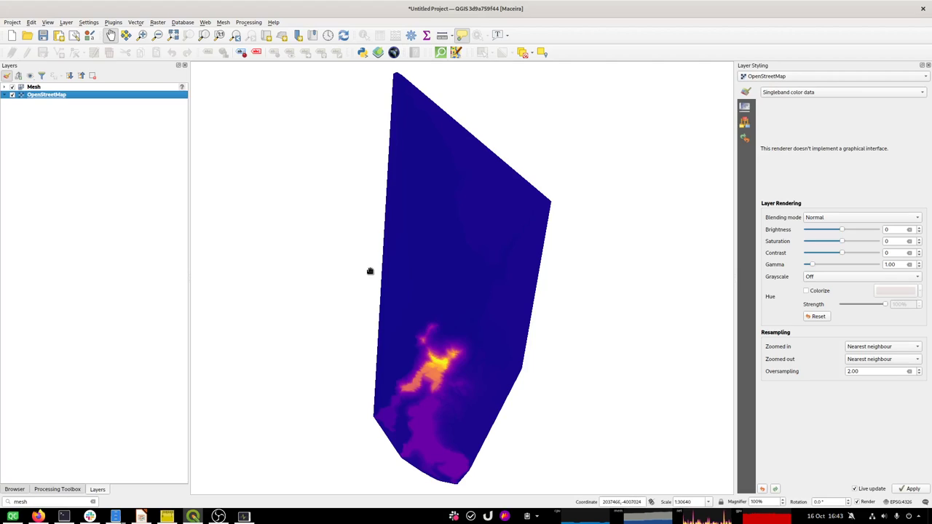
Set the project coordinate reference system to WGS 84 / Pseudo-Mercator (EPSG:3857)
left_click(899, 503)
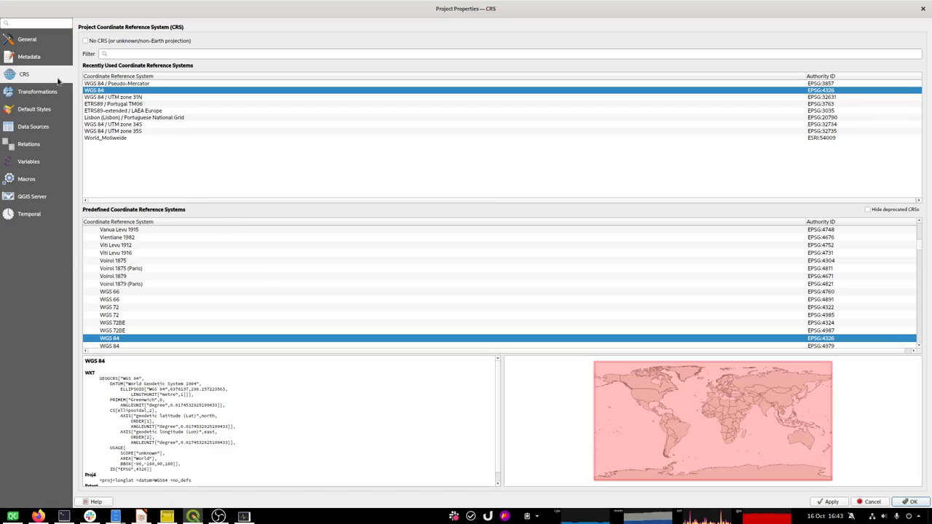
left_click(122, 84)
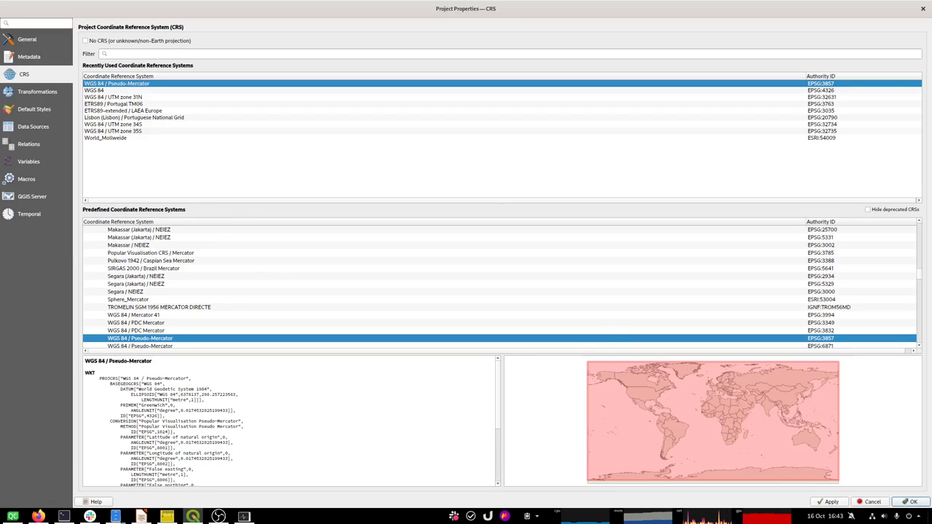
left_click(910, 501)
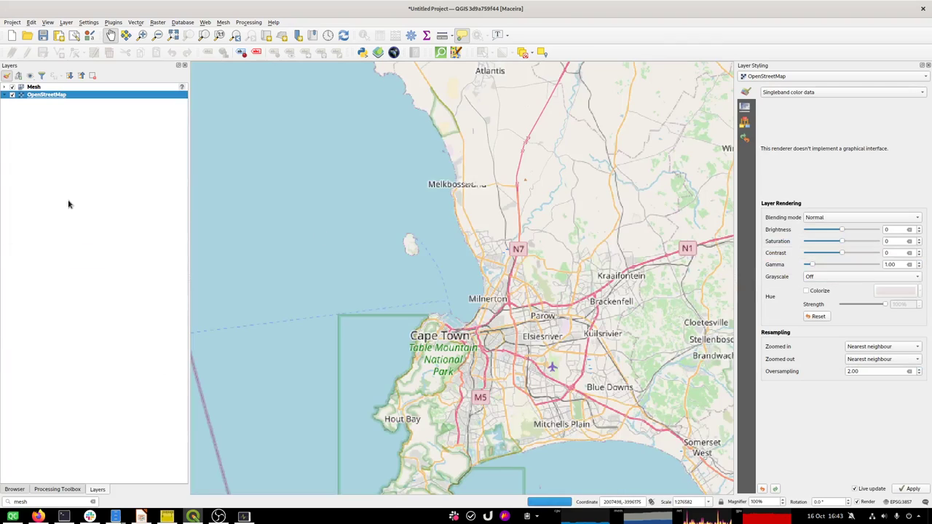
Assign the project CRS, EPSG:3857 - WGS 84 / Pseudo-Mercator, as the Mesh layer's source coordinate reference system
left_click(33, 87)
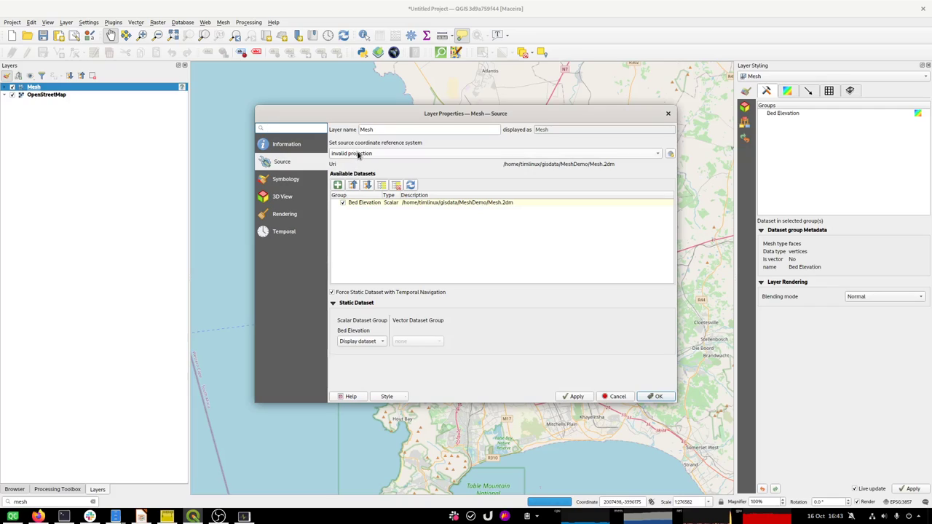
left_click(358, 155)
left_click(367, 163)
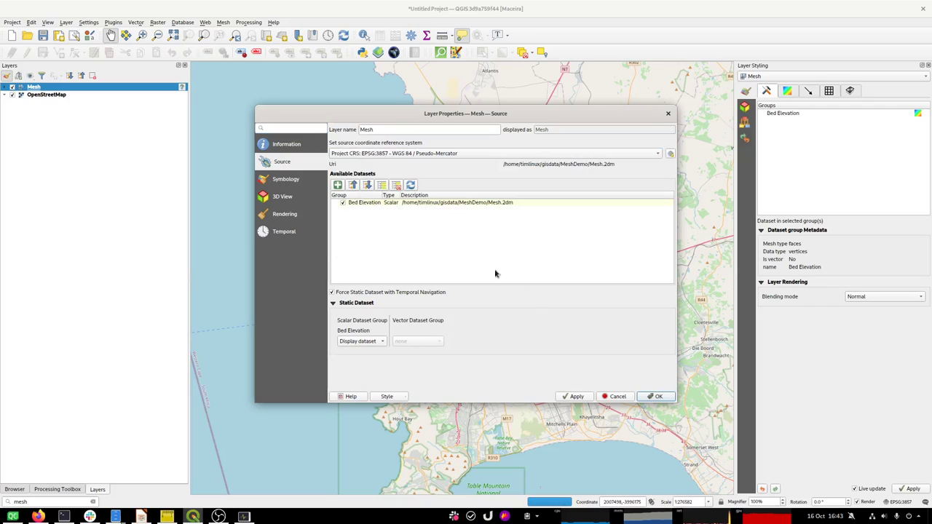
left_click(654, 397)
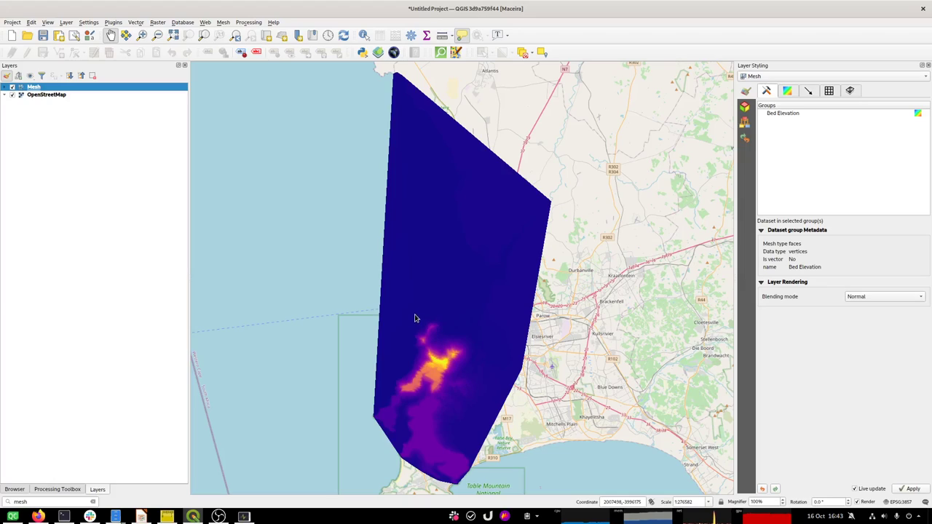
Turn on native mesh rendering for the Mesh layer around Cape Town's mountains
left_click(467, 368)
scroll(477, 373, "up", 3)
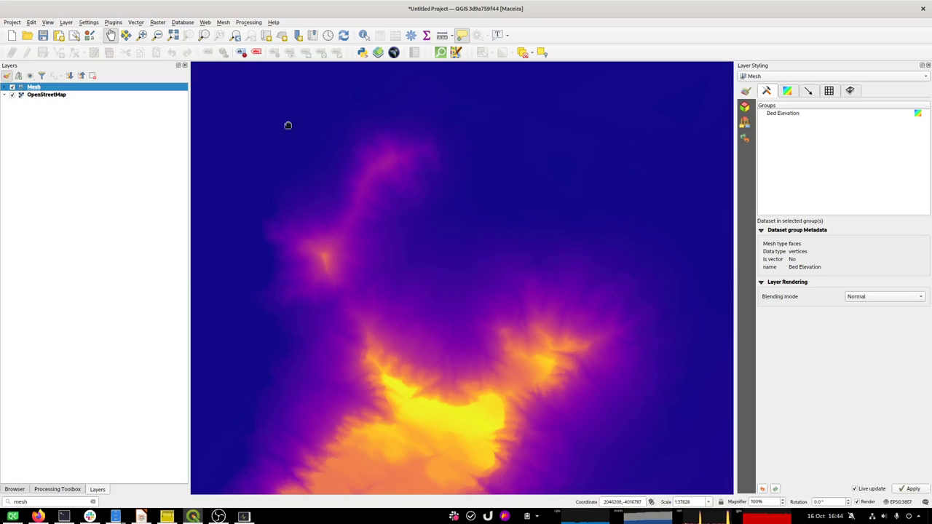
scroll(430, 210, "up", 1)
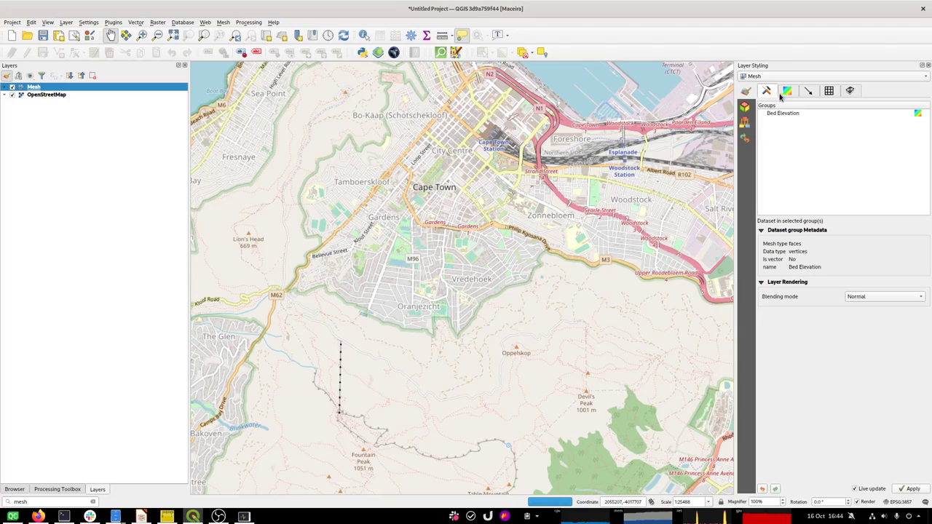
left_click(827, 113)
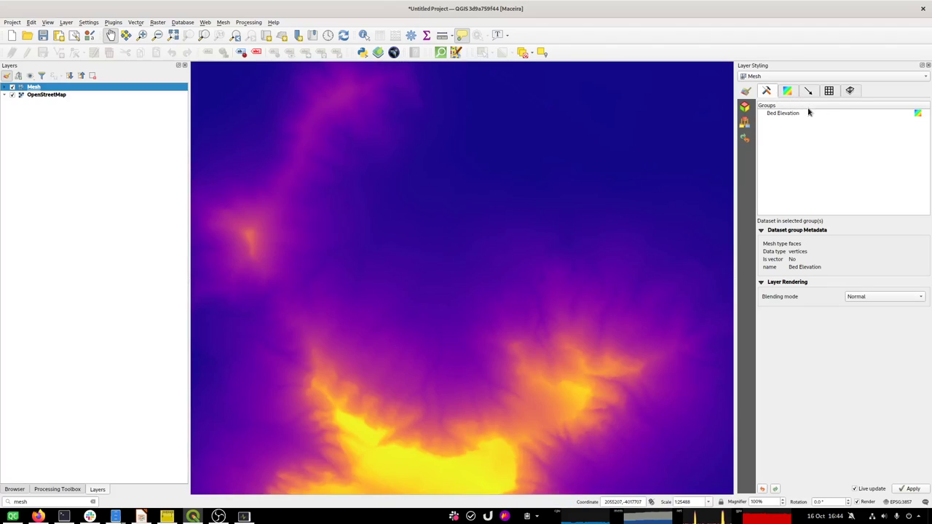
left_click(829, 91)
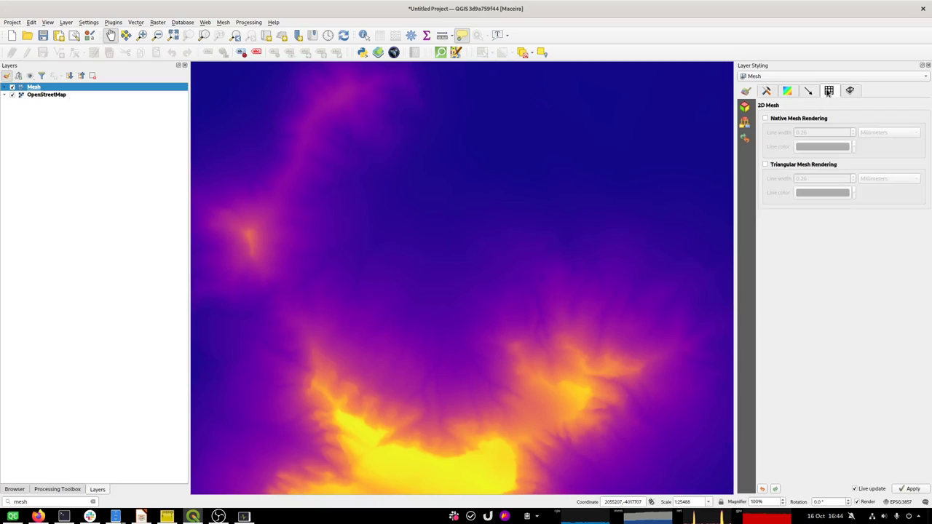
left_click(766, 119)
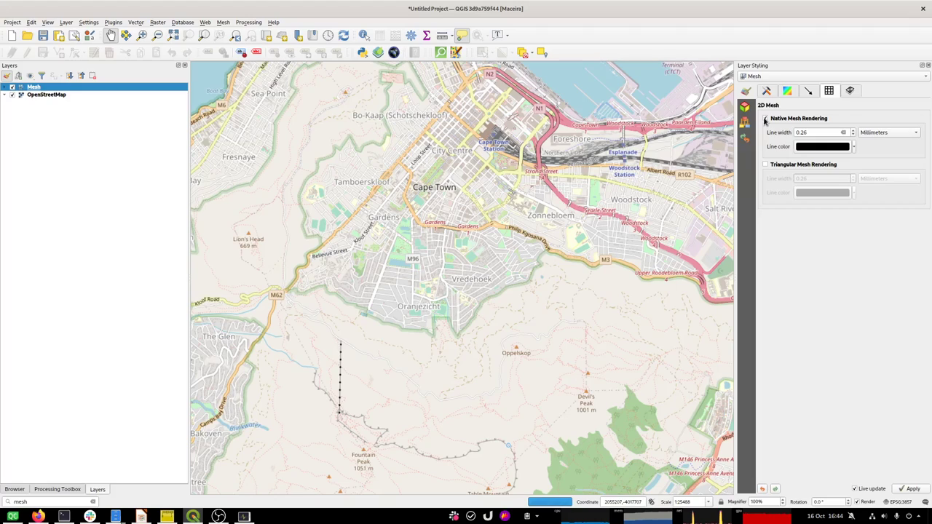
Turn off the Mesh layer's contours and examine the triangle edges up close around Bellevue Street
left_click(787, 90)
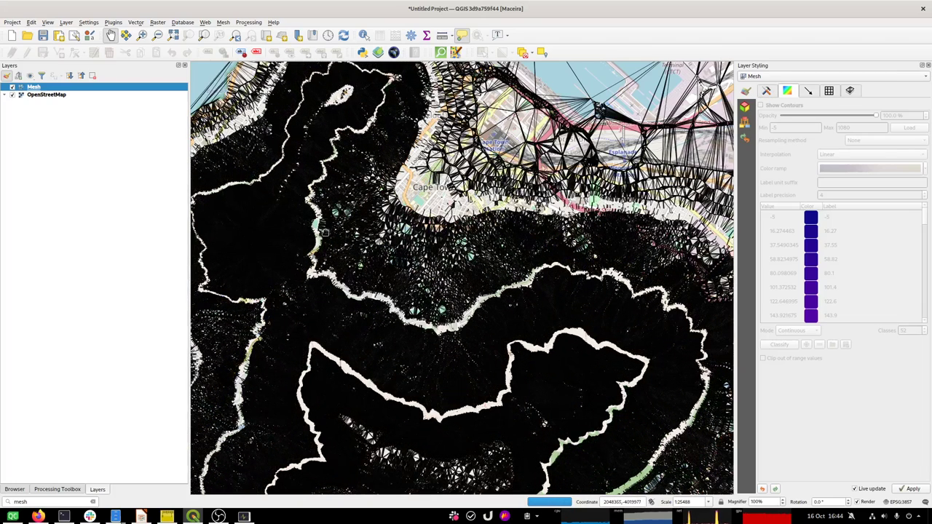
left_click_drag(334, 253, 424, 297)
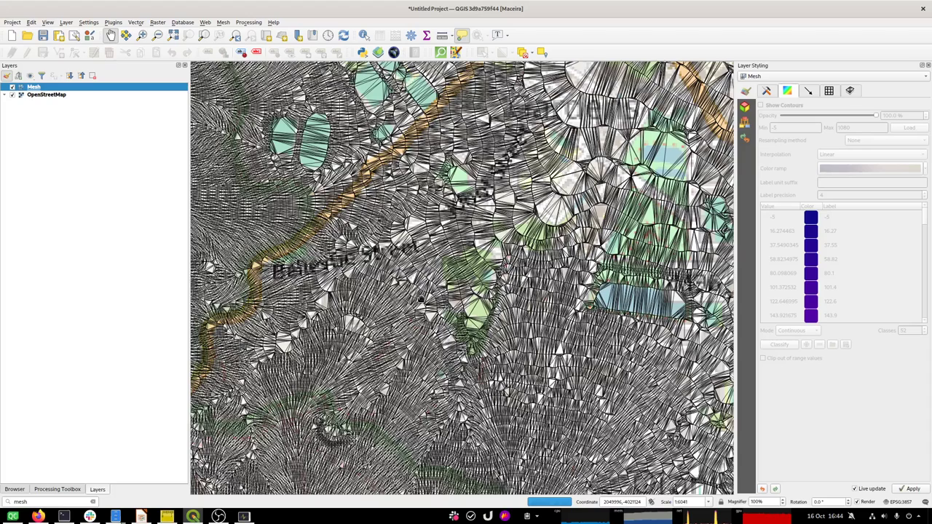
left_click_drag(290, 169, 441, 299)
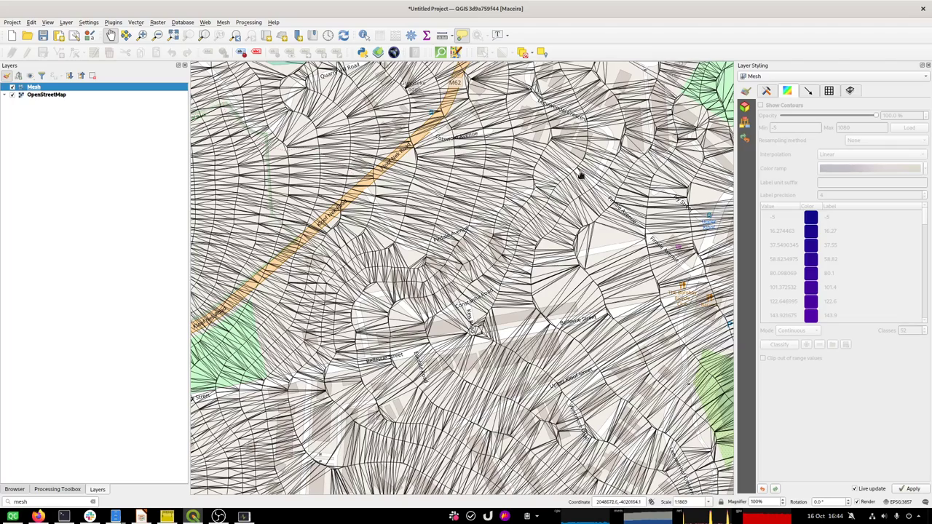
Turn the Bed Elevation contours back on for the Mesh layer and review its mesh rendering and contour settings
left_click(766, 90)
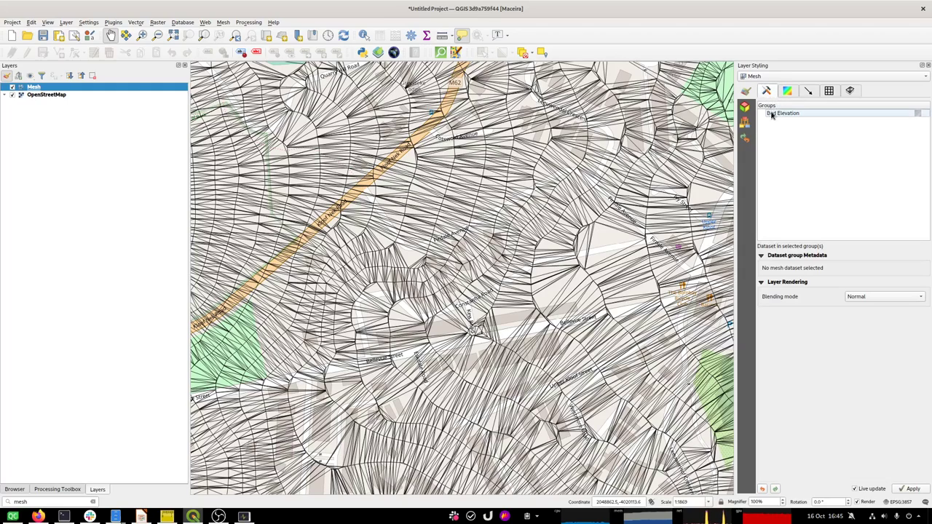
left_click(919, 114)
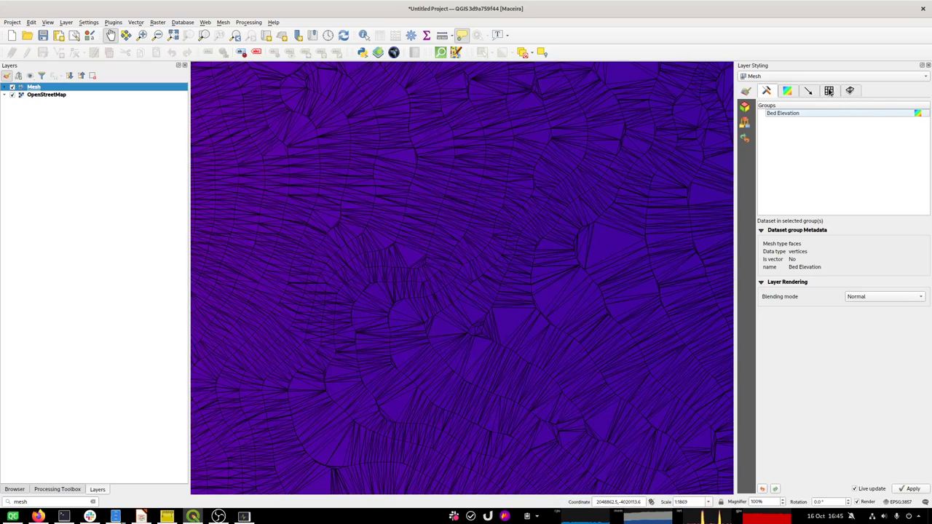
left_click(830, 91)
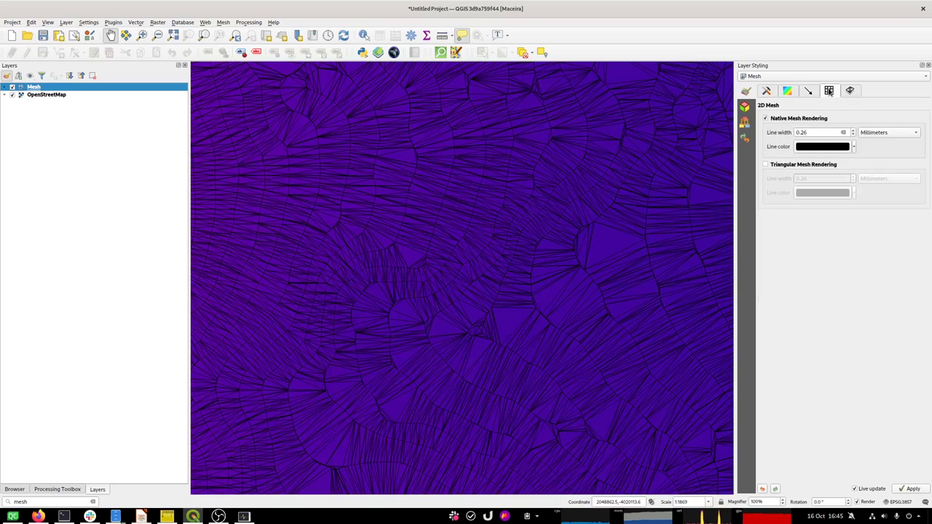
left_click(789, 92)
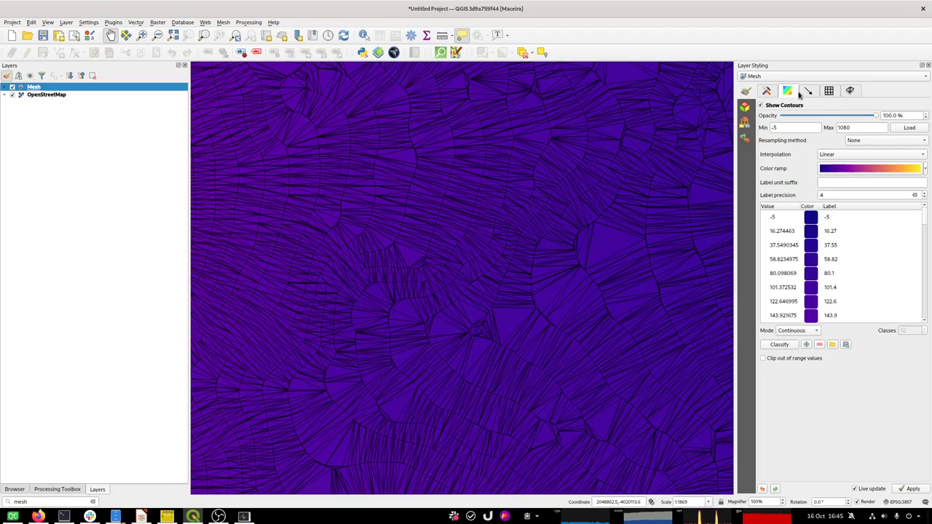
left_click(769, 93)
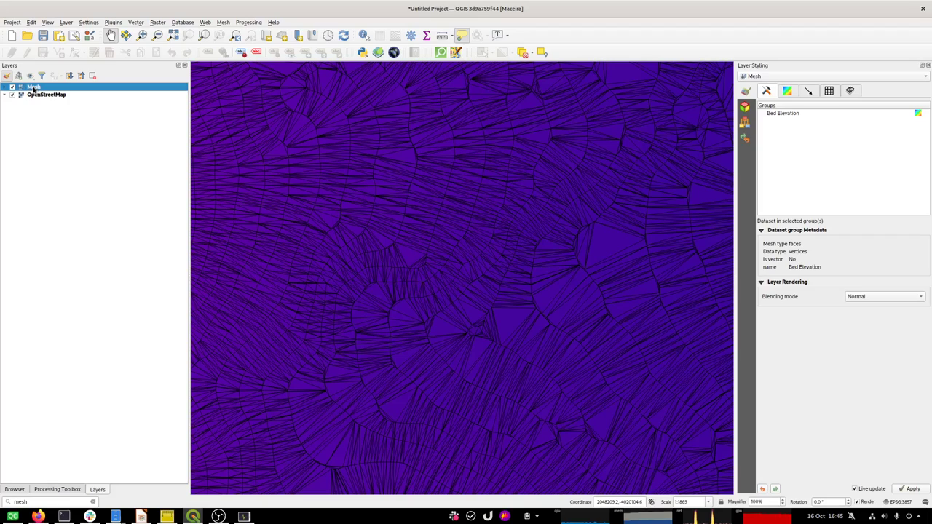
Remove the Mesh layer and add TableMountainElevationPoints.gpkg from the MeshDemo folder to the project
key("ctrl+d")
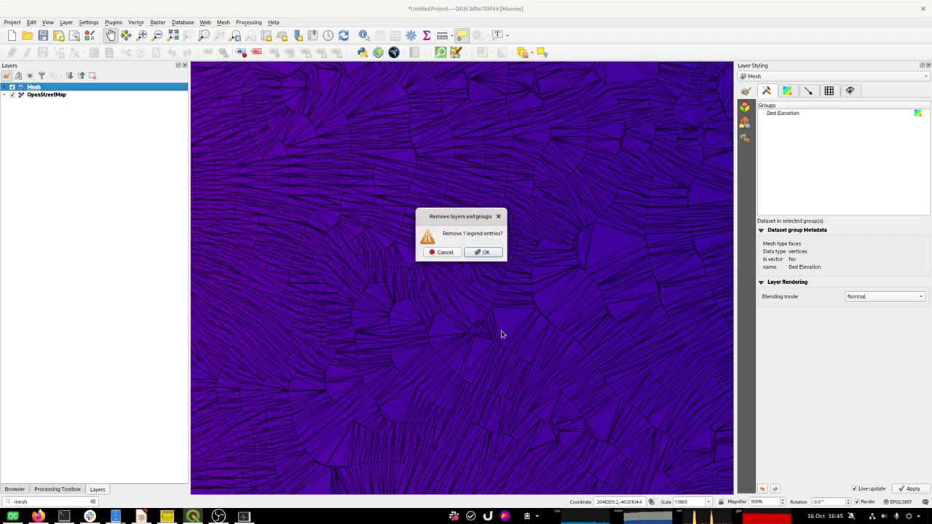
left_click(484, 251)
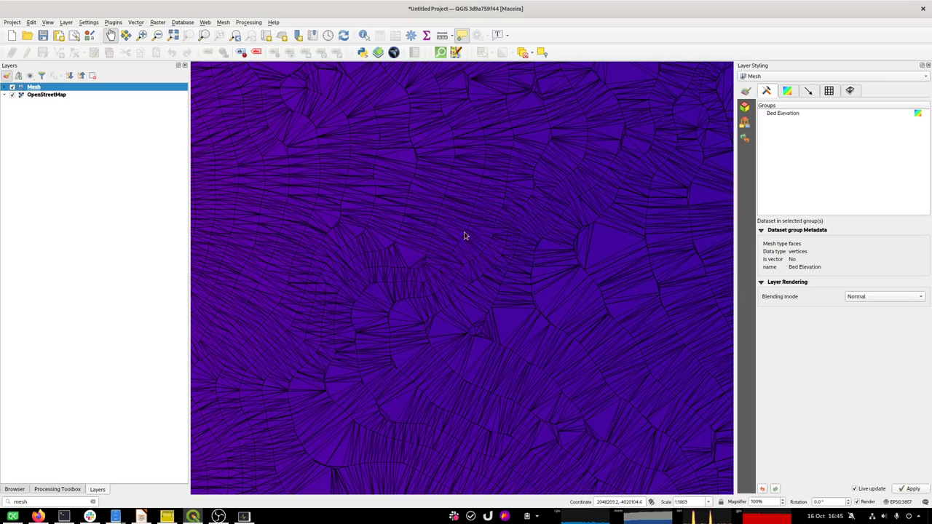
key("alt+Tab")
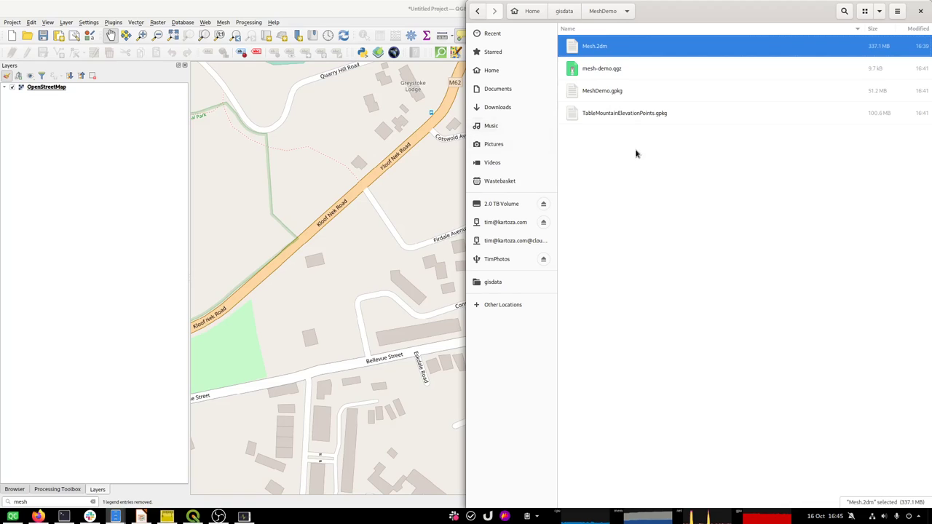
left_click(633, 150)
mouse_move(615, 116)
left_mouse_down()
mouse_move(598, 151)
mouse_move(368, 173)
left_mouse_up()
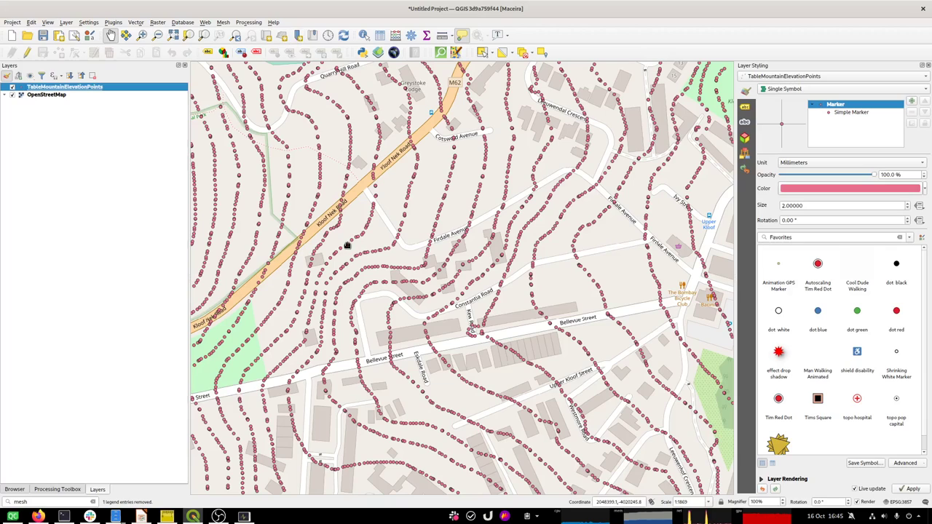
Examine the extent and distribution of the TableMountainElevationPoints layer over Cape Town
right_click(348, 245)
key("Escape")
scroll(337, 198, "up", 2)
scroll(337, 198, "down", 4)
scroll(338, 198, "down", 3)
scroll(337, 198, "down", 2)
scroll(337, 198, "down", 1)
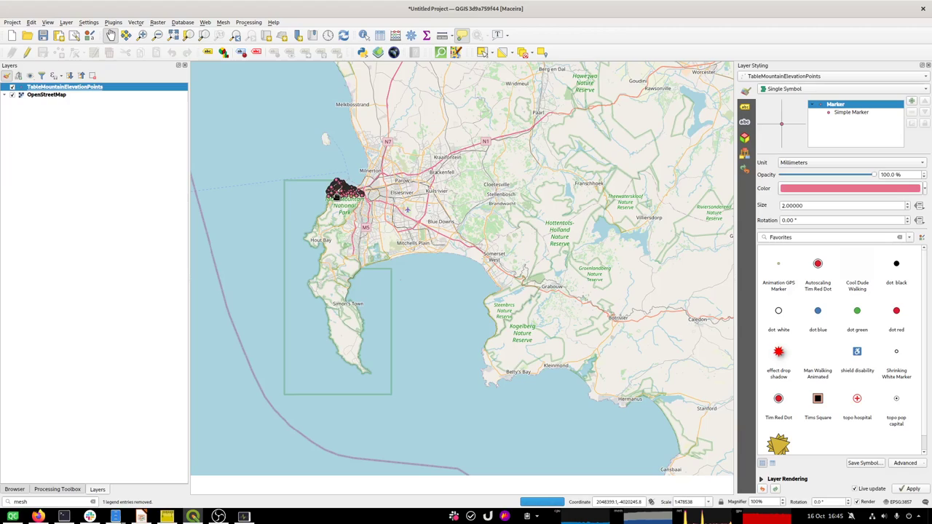
scroll(337, 195, "down", 2)
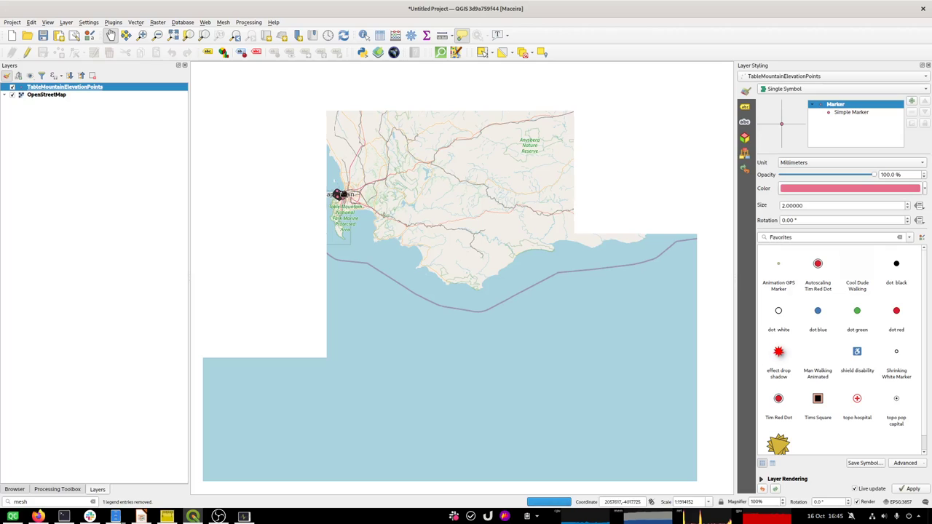
left_click_drag(324, 181, 358, 214)
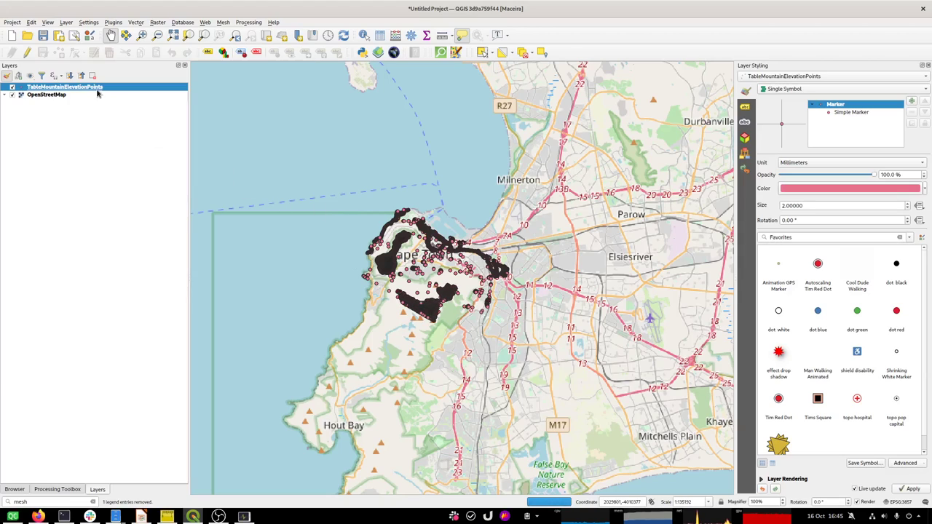
left_click_drag(354, 183, 553, 356)
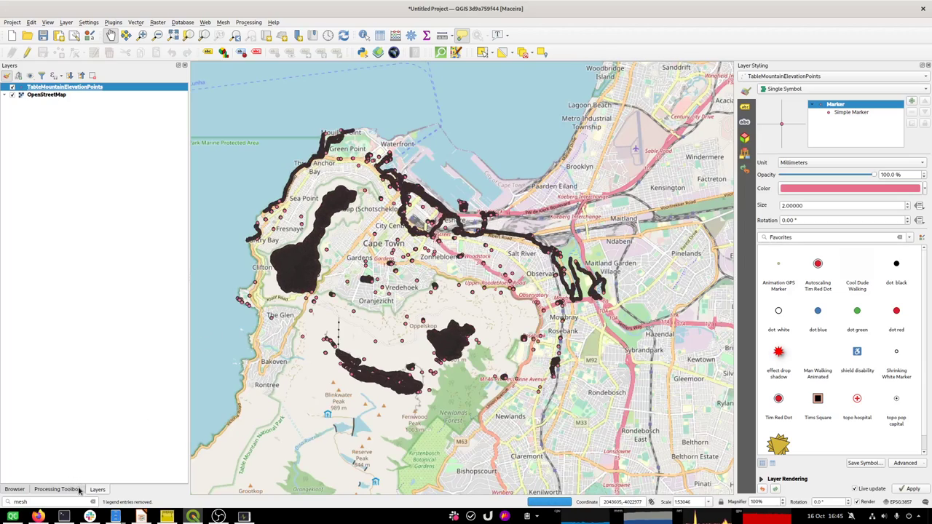
left_click(44, 501)
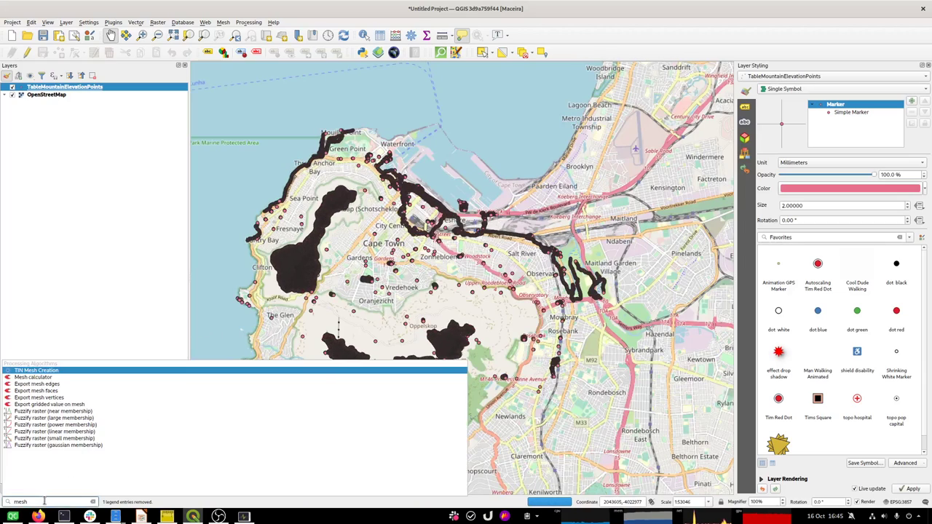
left_click(48, 371)
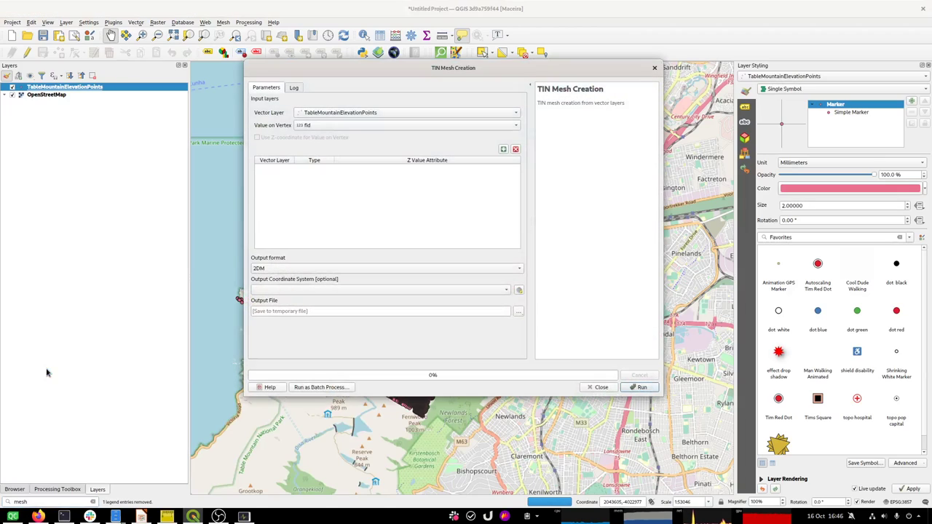
left_click(340, 113)
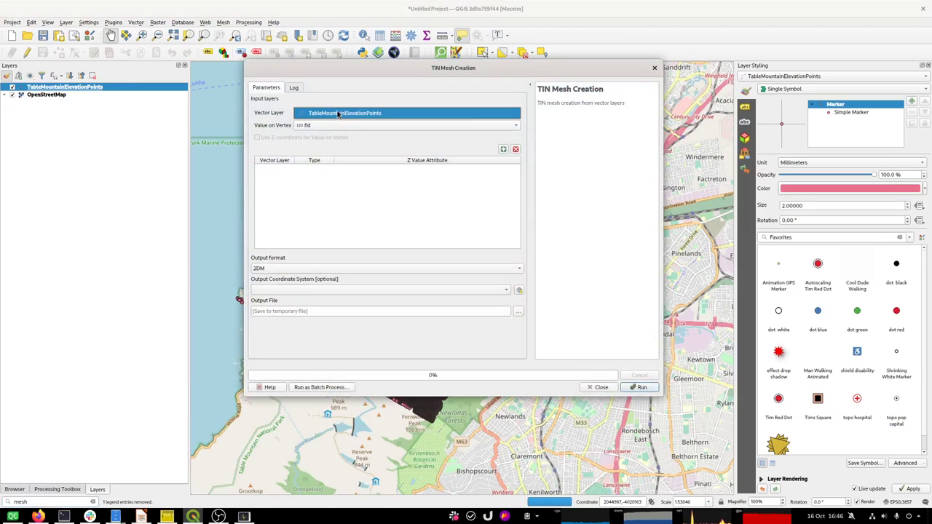
left_click(338, 114)
left_click(328, 125)
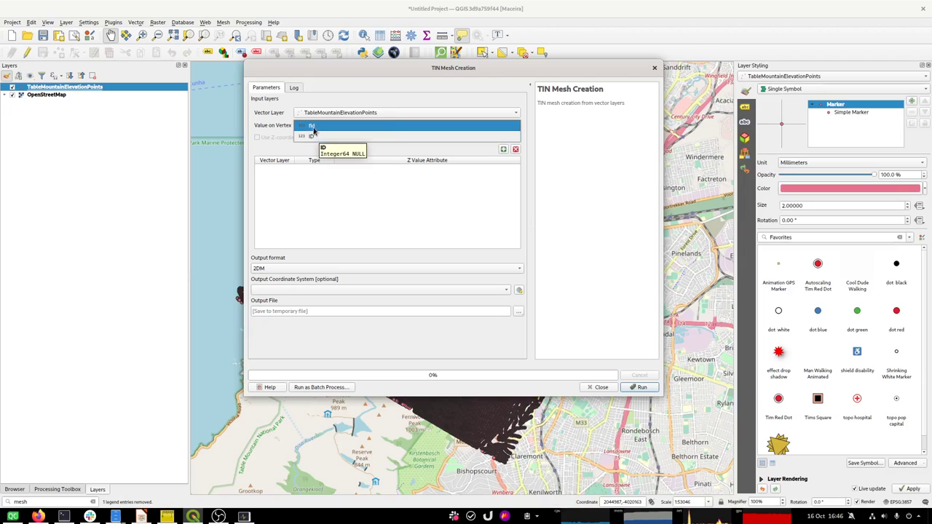
left_click(275, 146)
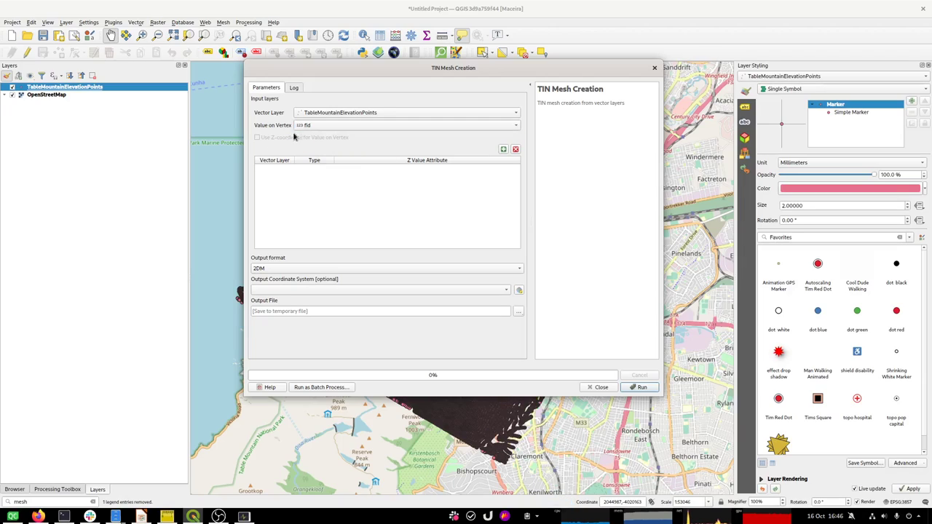
left_click(306, 127)
left_click(307, 128)
left_click(653, 69)
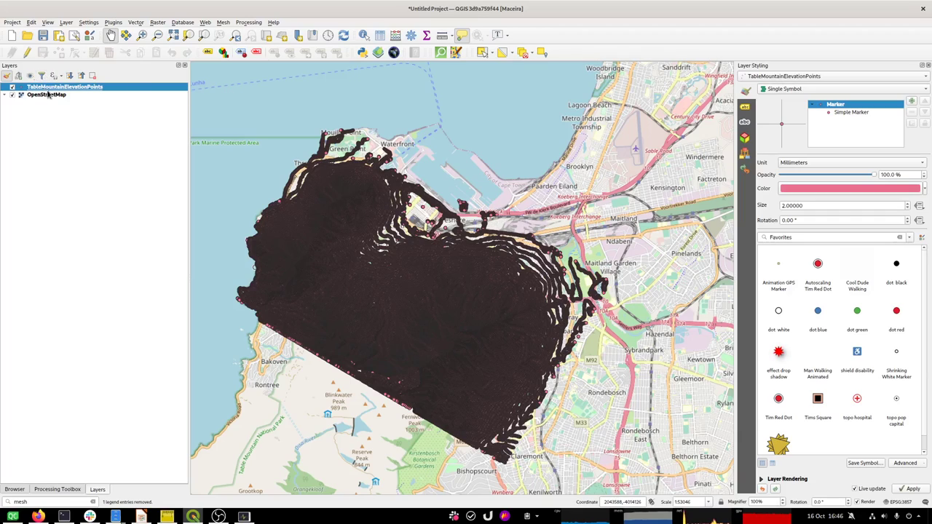
Remove the TableMountainElevationPoints layer and add MeshDemo.gpkg from the MeshDemo folder to the project
key("ctrl+d")
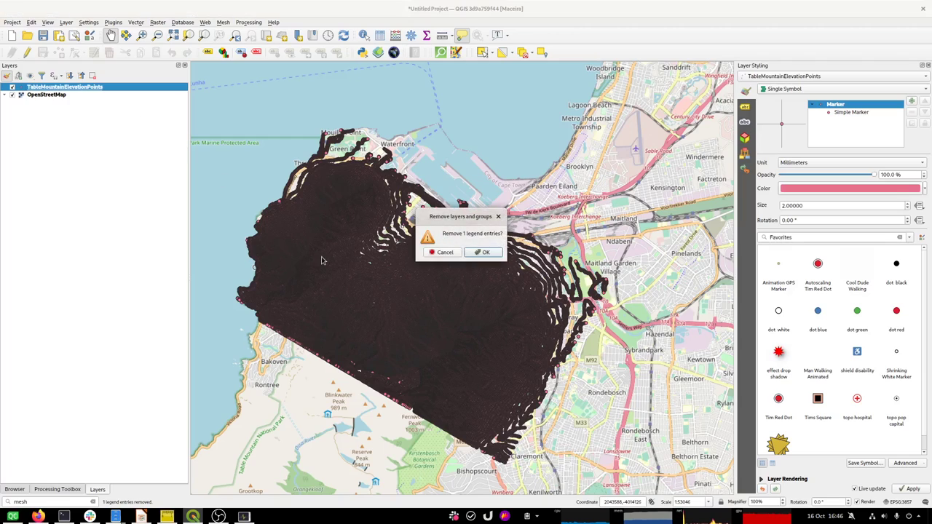
left_click(482, 253)
key("alt+Tab")
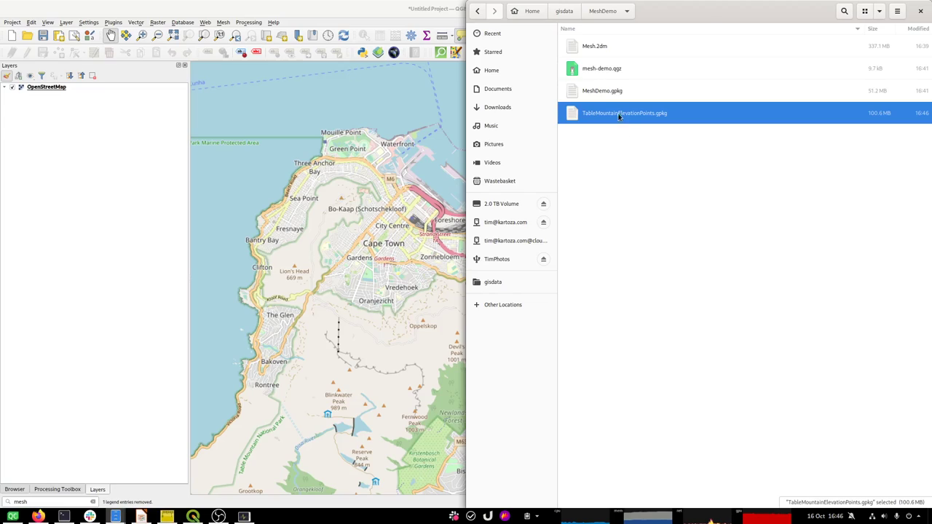
left_click(611, 91)
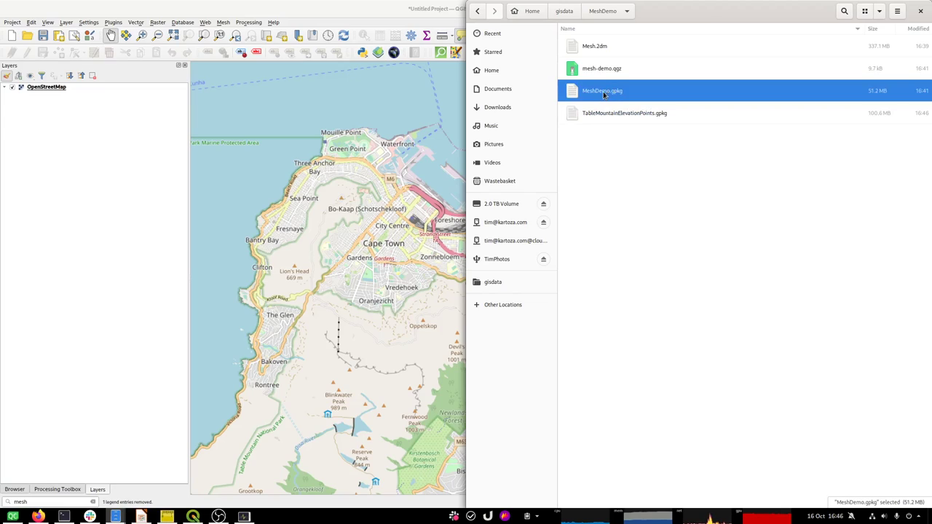
left_click_drag(600, 96, 354, 239)
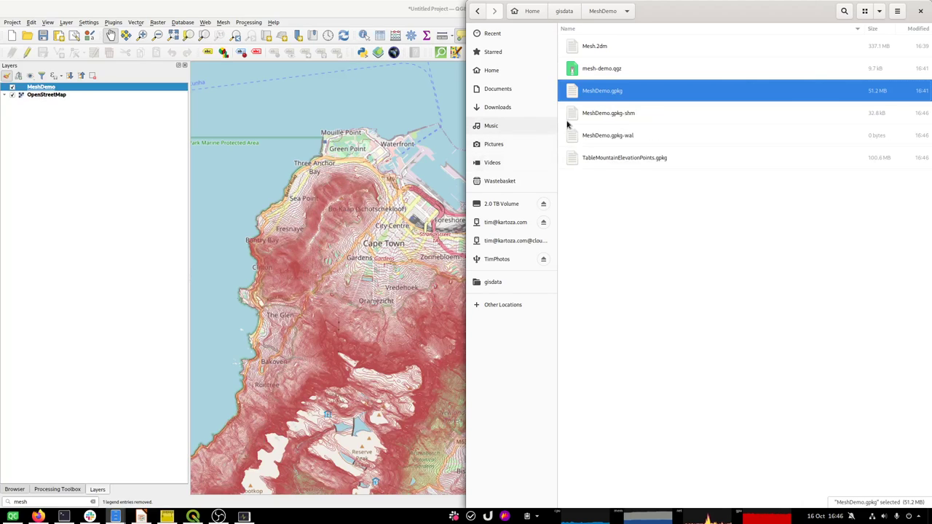
Restore ElevationPoints.gpkg from the Wastebasket and return to the MeshDemo folder
left_click(500, 181)
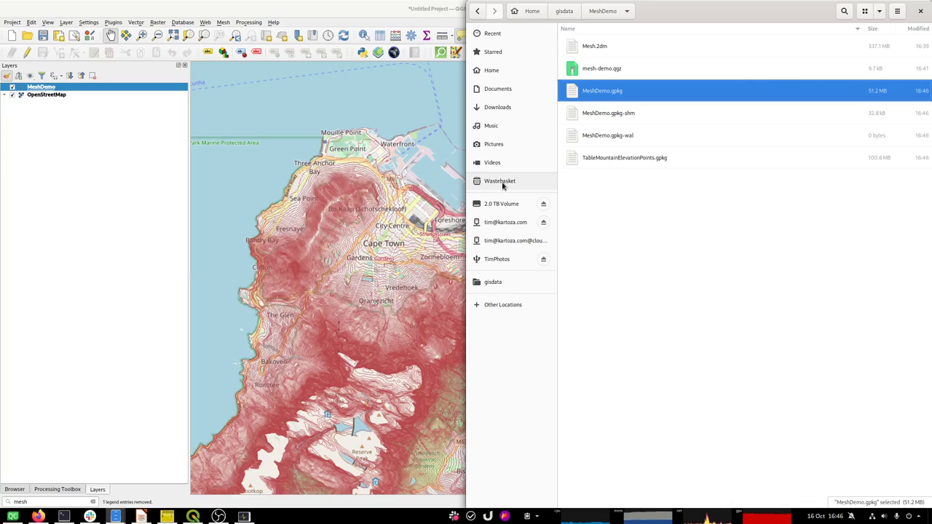
left_click_drag(608, 69, 378, 163)
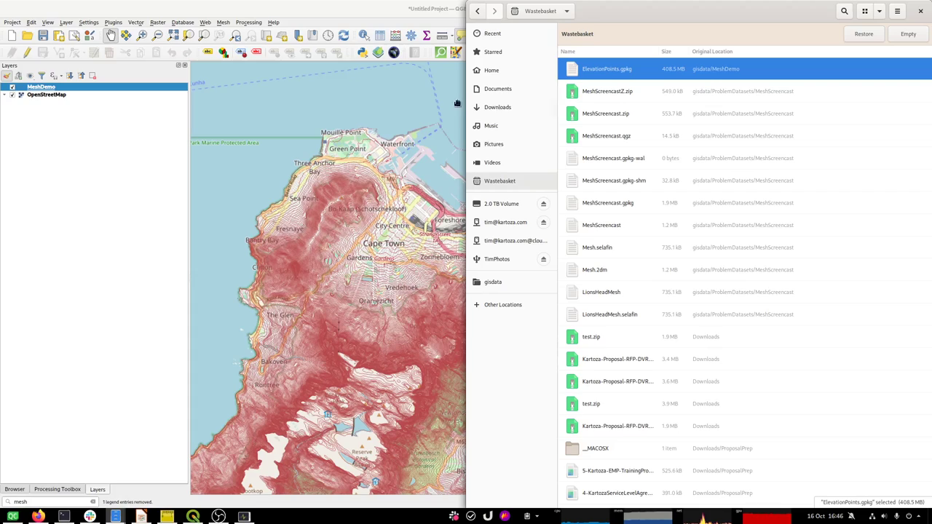
right_click(619, 73)
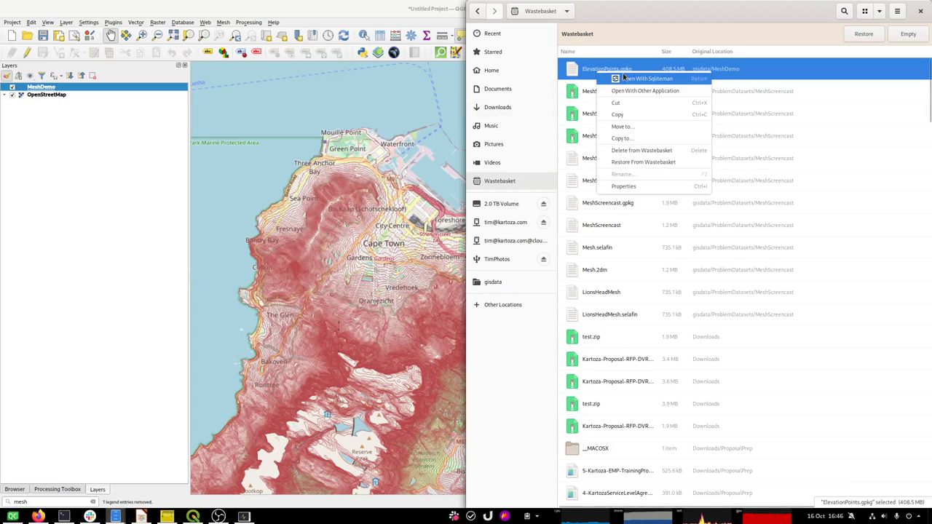
left_click(637, 162)
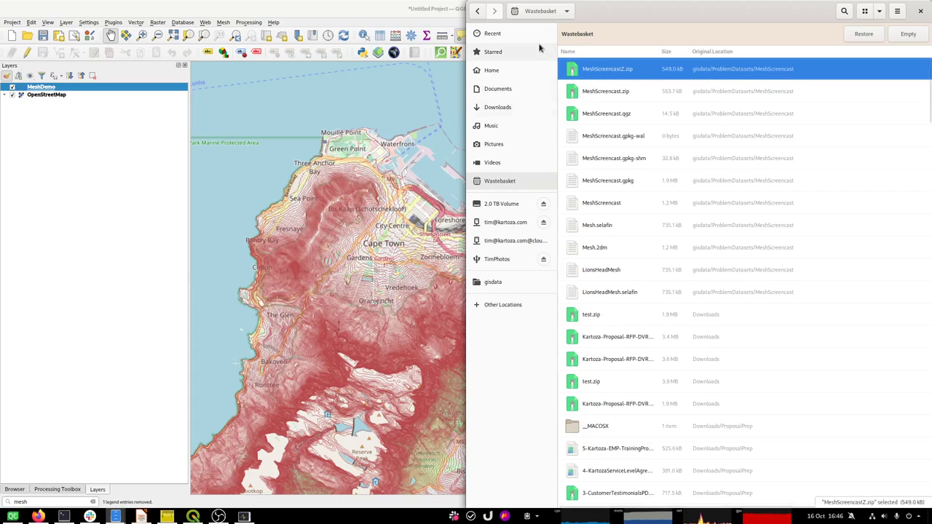
left_click(477, 11)
Add ElevationPoints.gpkg to the QGIS project and remove the MeshDemo line layer
left_click_drag(609, 46, 352, 246)
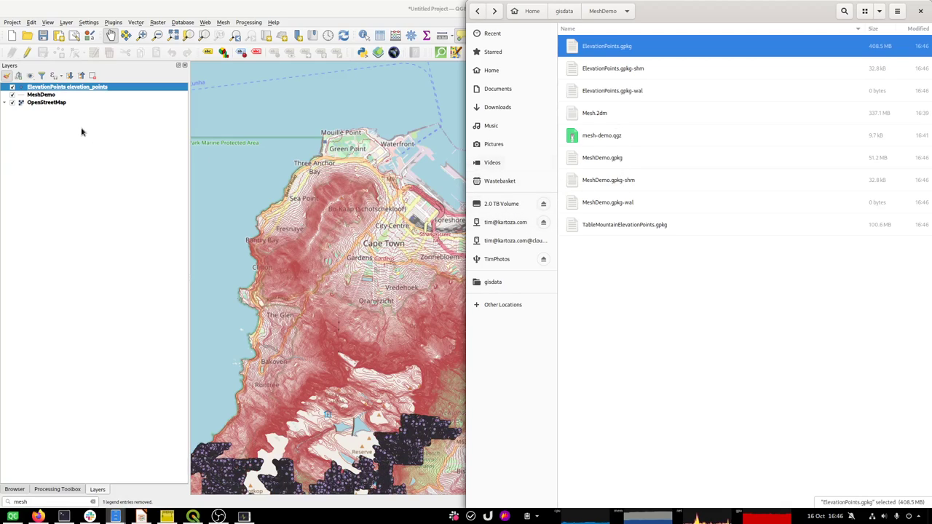
left_click(43, 95)
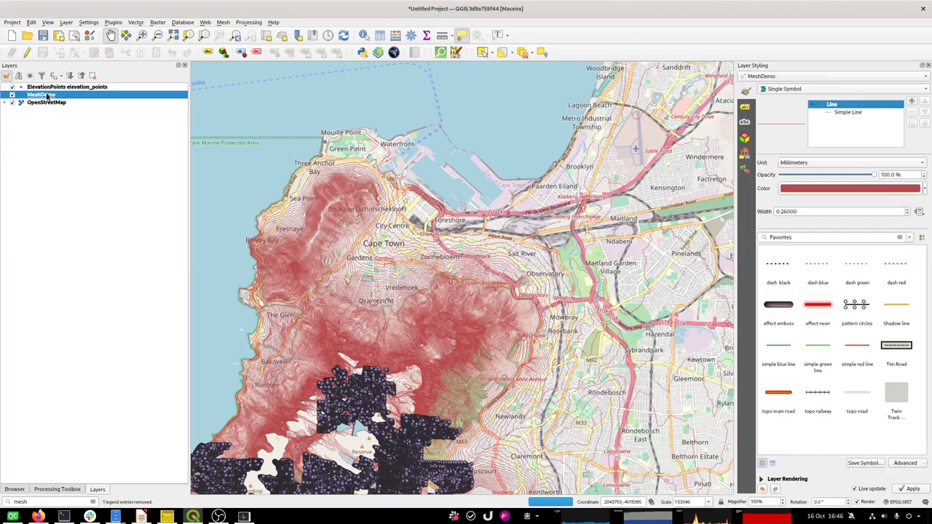
key("ctrl+d")
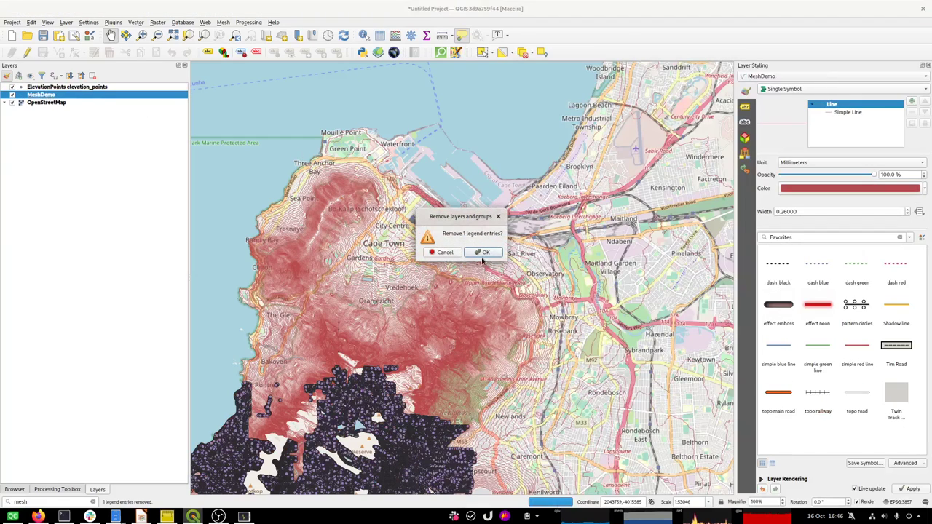
left_click(484, 252)
Delete TableMountainElevationPoints.gpkg from the MeshDemo folder and dismiss the deletion notice
key("alt+Tab")
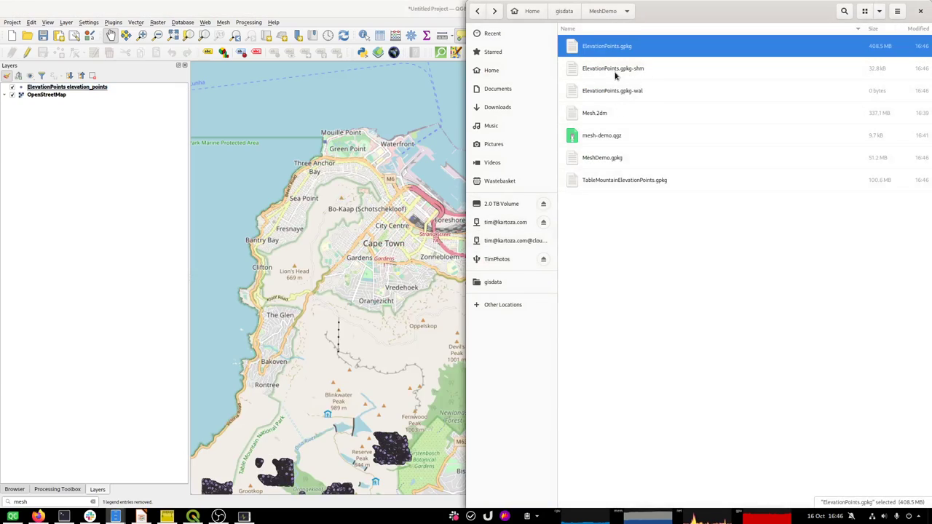
left_click(637, 180)
left_click_drag(637, 181, 512, 183)
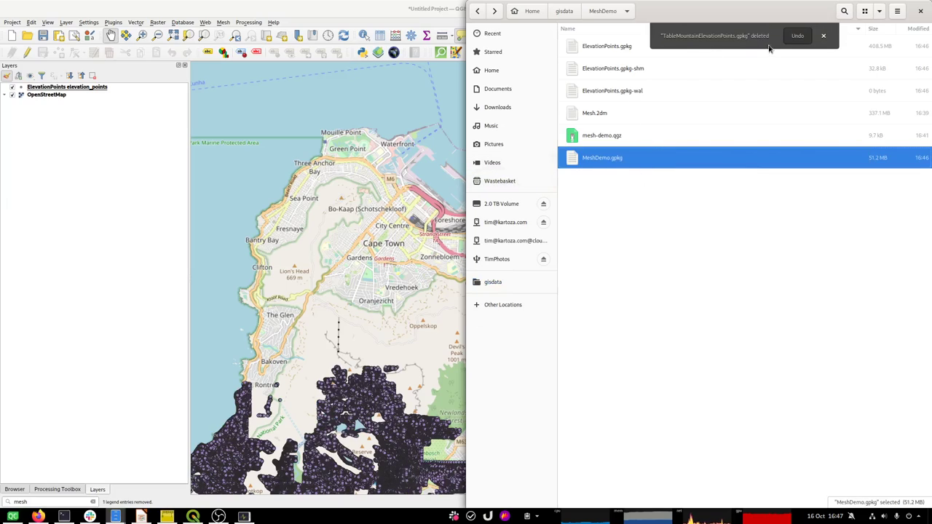
left_click(823, 35)
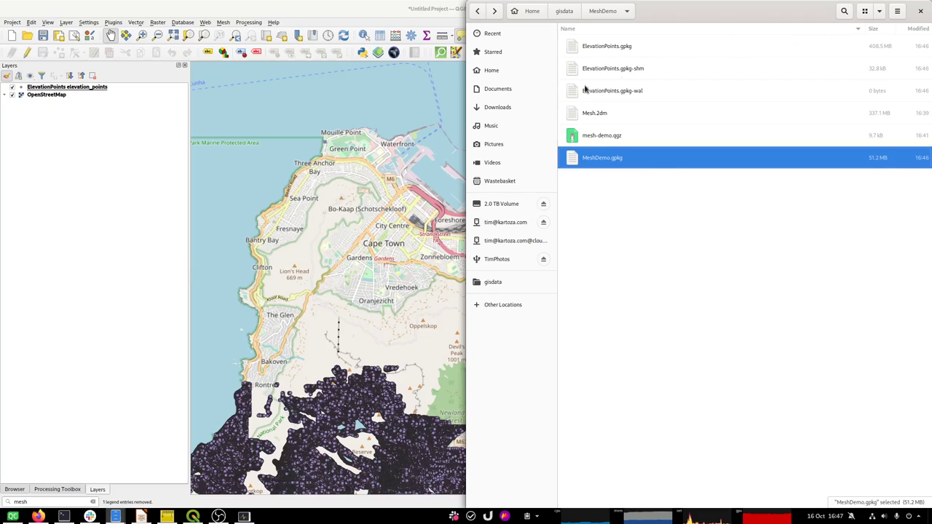
Return to QGIS and set the map rotation to 5°
left_click(334, 5)
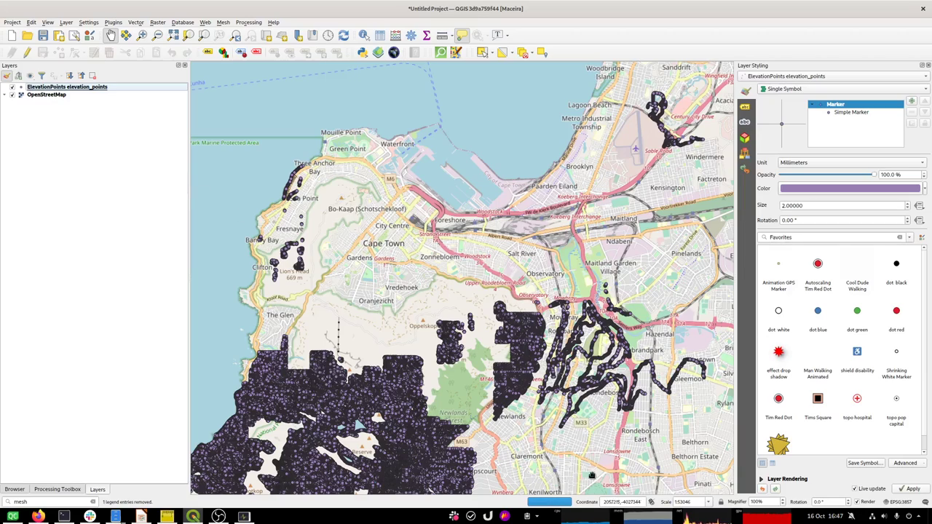
left_click(847, 502)
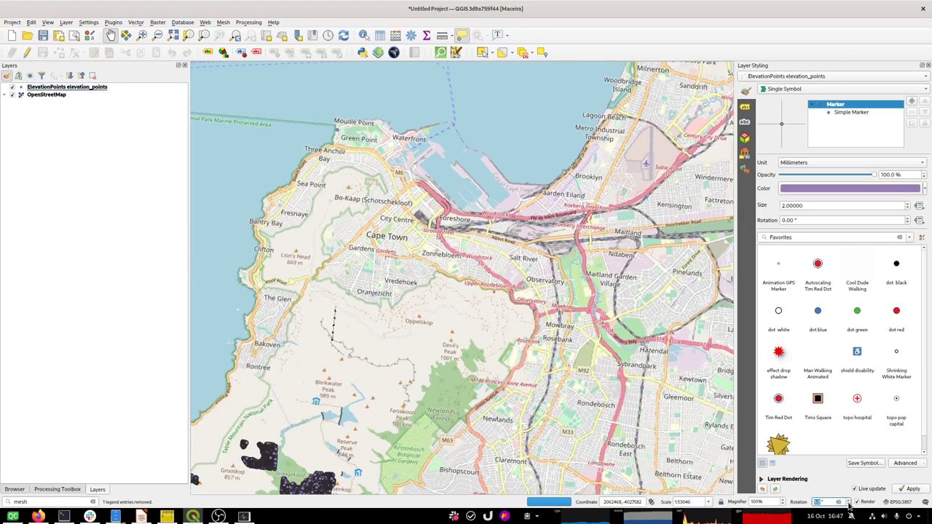
Rotate the map to -35° and select the elevation points in a rectangle covering Cape Town and Devil's Peak
scroll(848, 507, "up", 10)
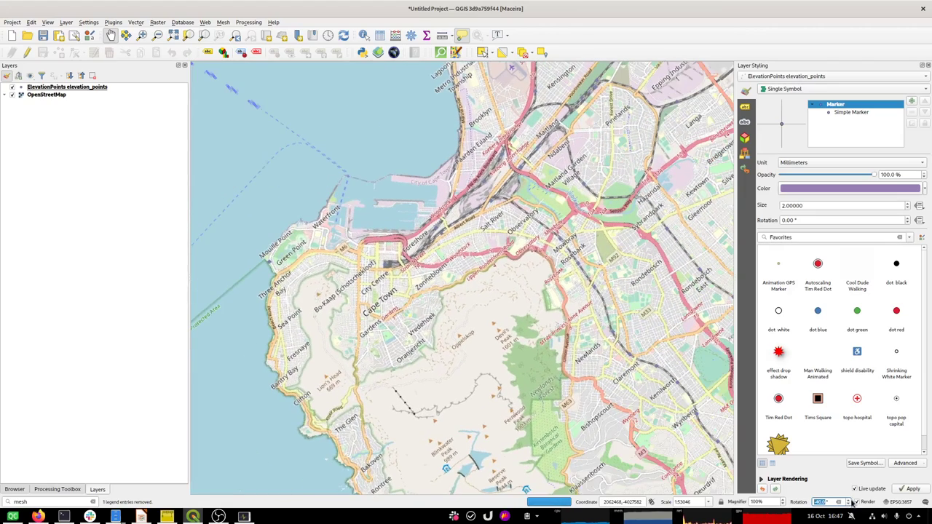
scroll(852, 504, "up", 1)
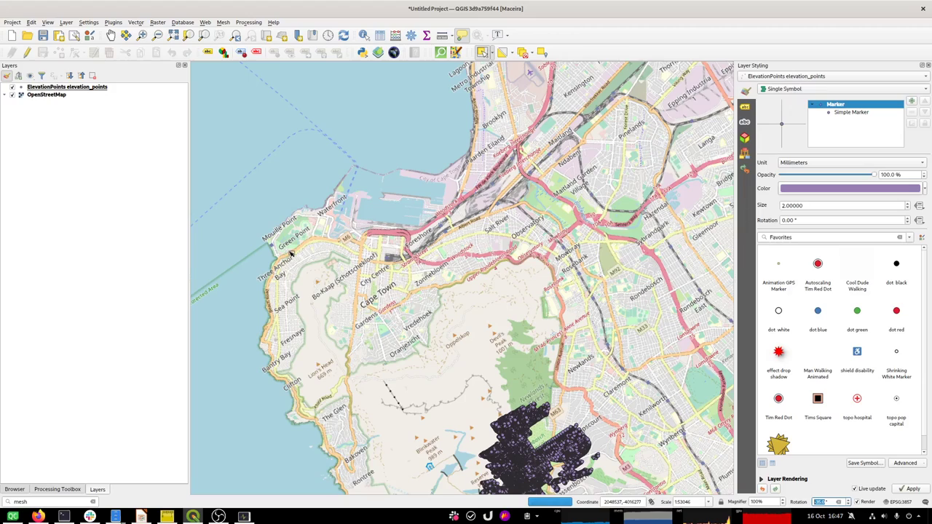
left_click_drag(269, 247, 572, 420)
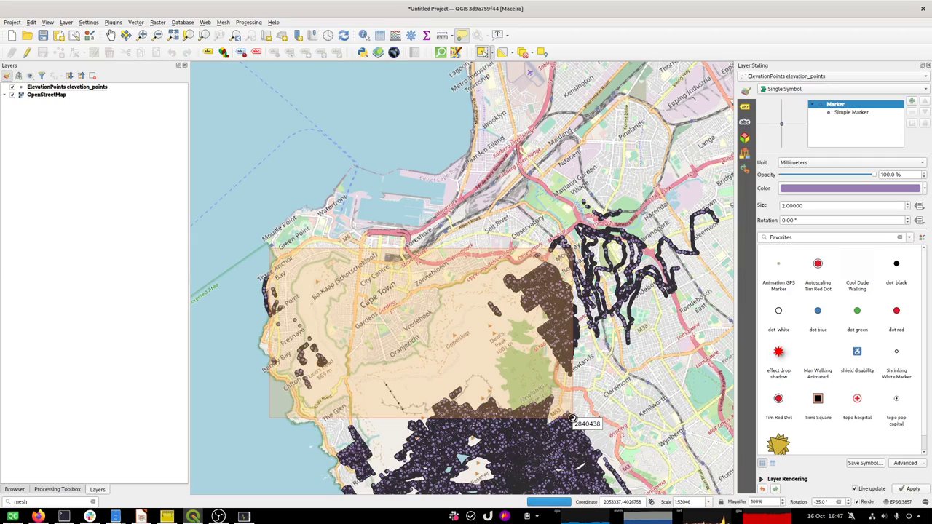
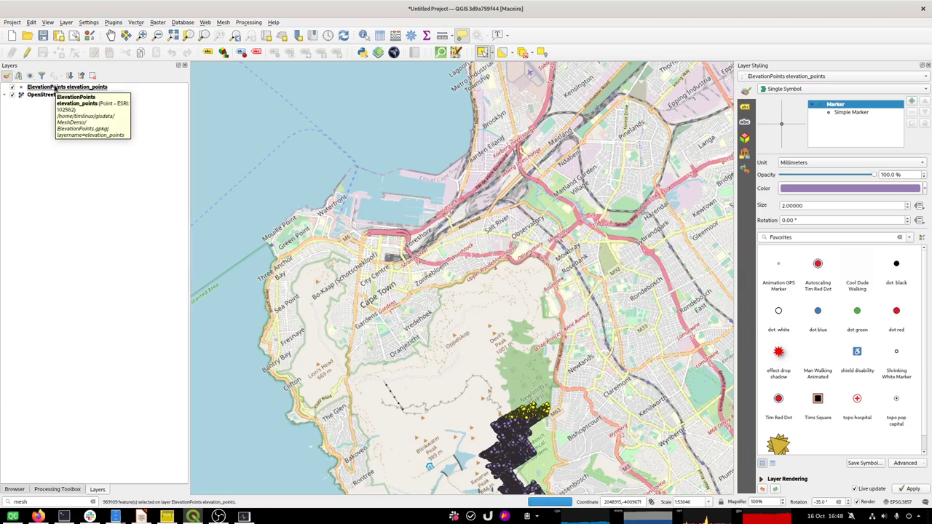
Start exporting the selected elevation points as a GeoPackage, including only the ID and CONTOUR fields
right_click(55, 87)
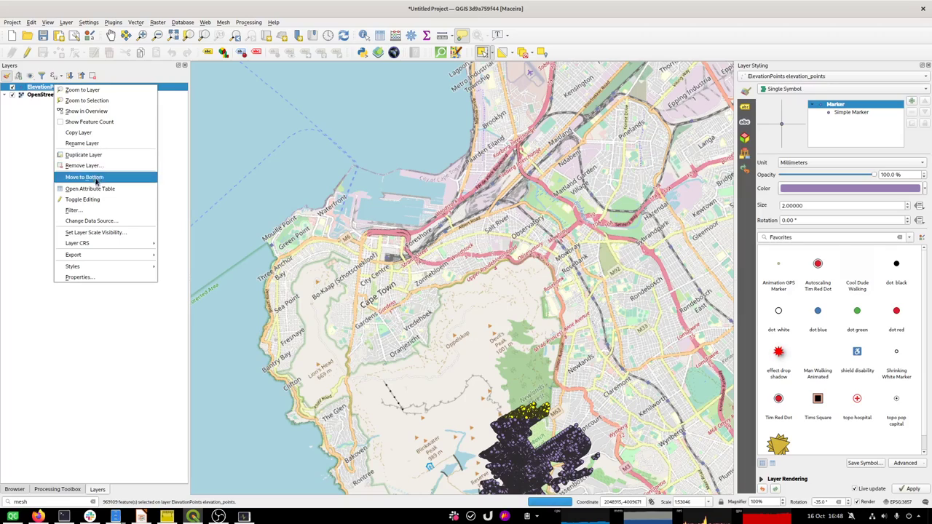
mouse_move(153, 254)
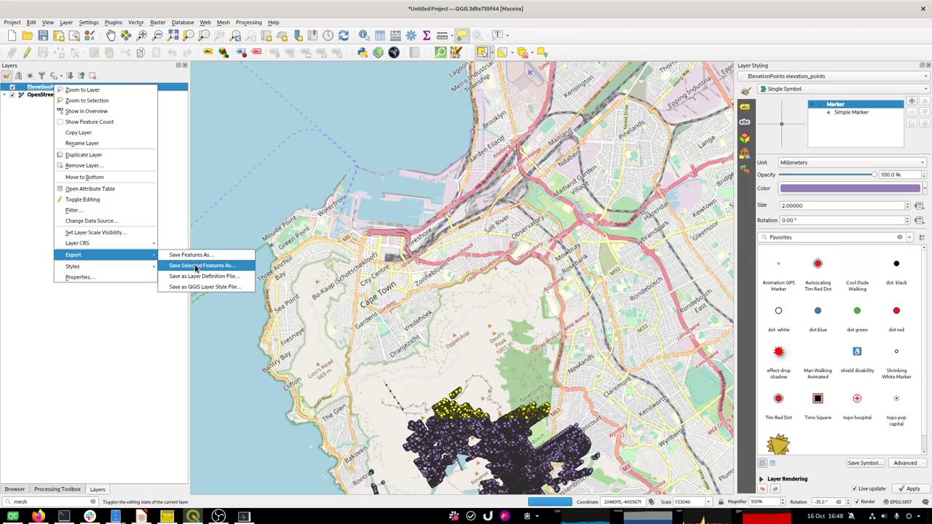
left_click(195, 267)
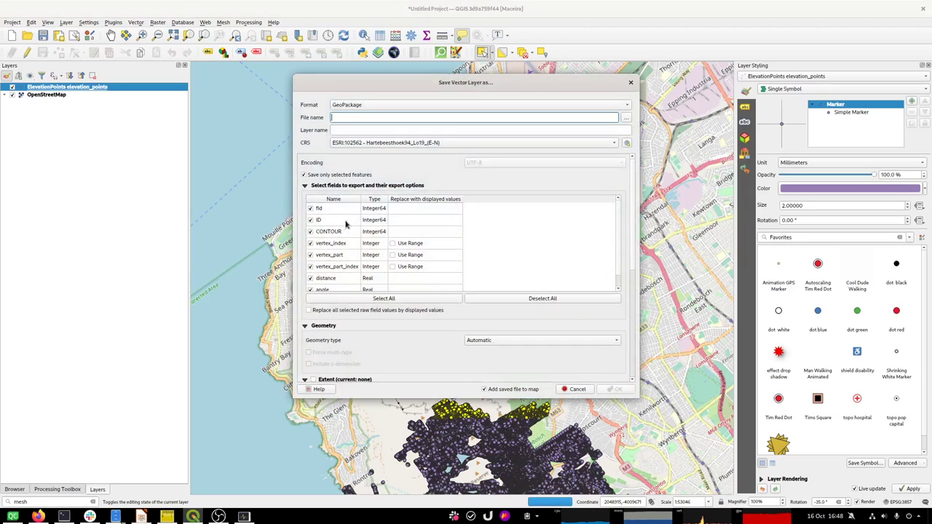
left_click(310, 220)
left_click(310, 208)
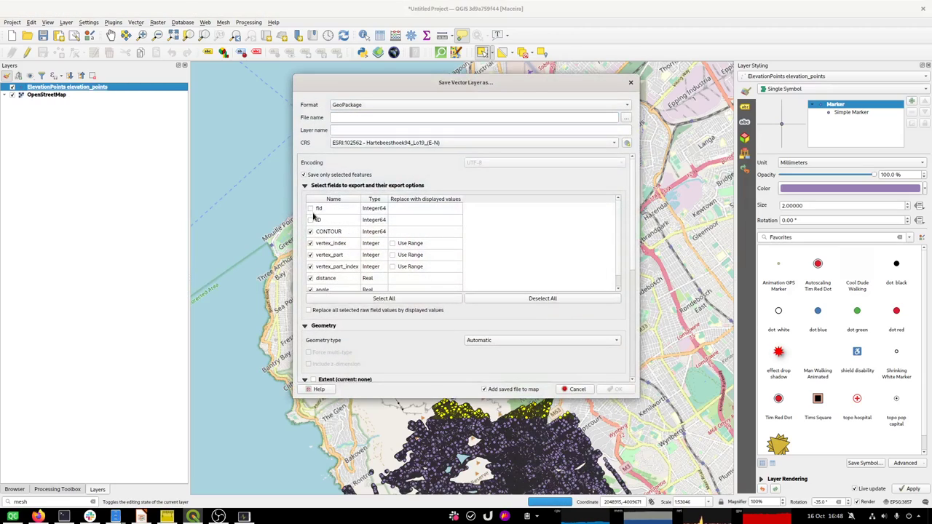
left_click(310, 220)
left_click(310, 244)
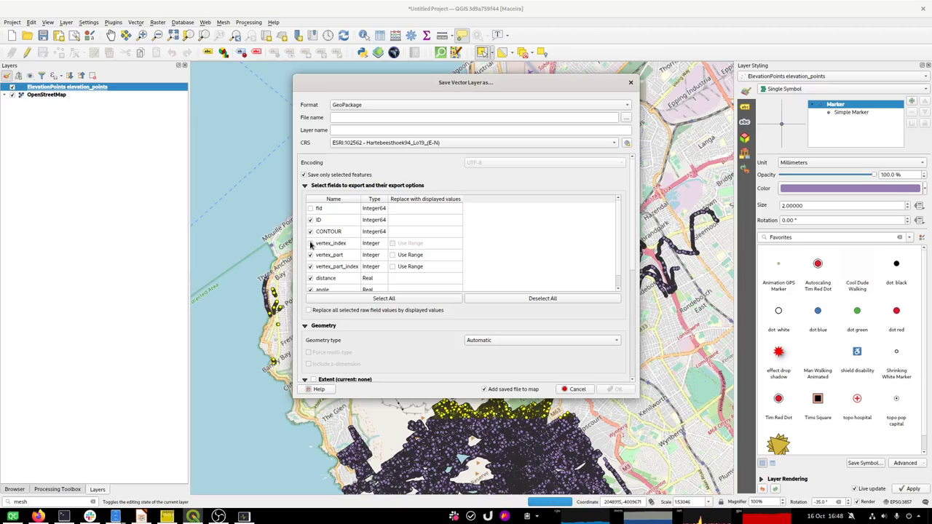
left_click(310, 255)
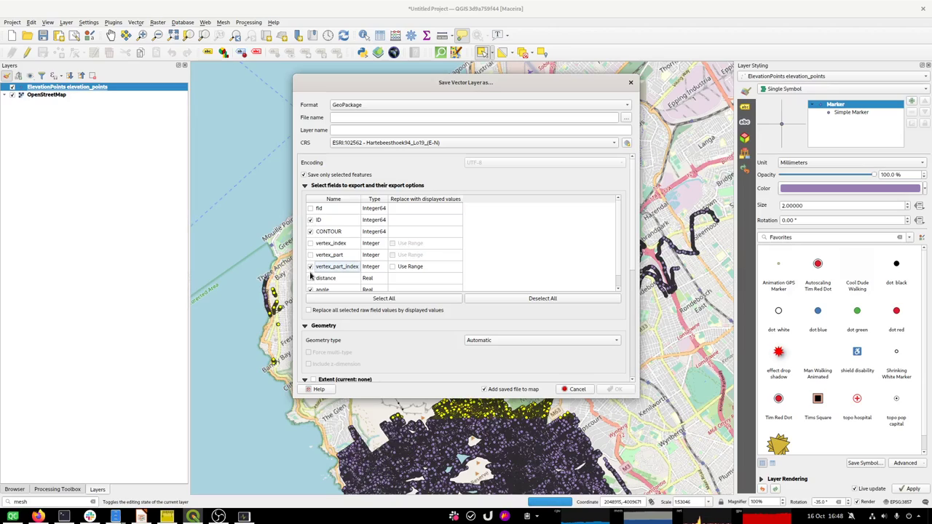
left_click(310, 267)
left_click(311, 278)
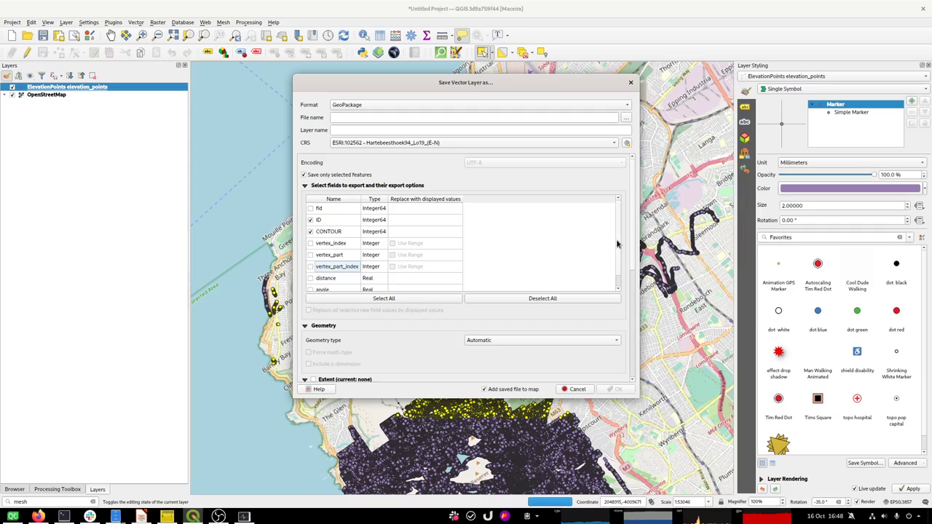
scroll(610, 249, "down", 1)
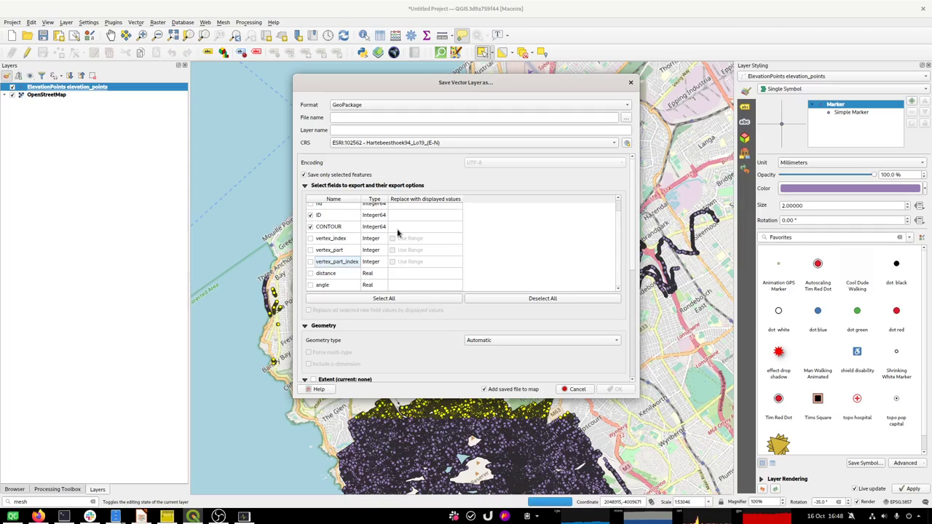
Set the export file to TableMountainElevationPoints in the MeshDemo folder
left_click(626, 118)
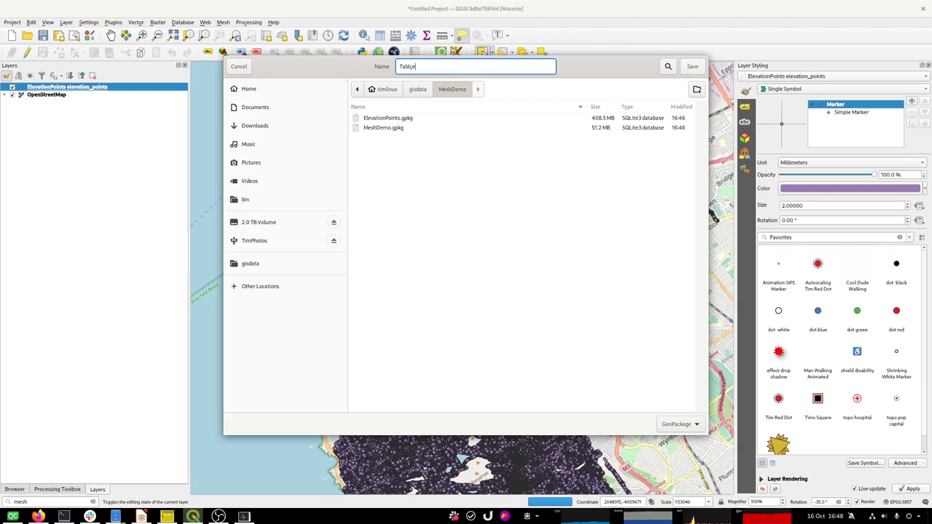
type("Table")
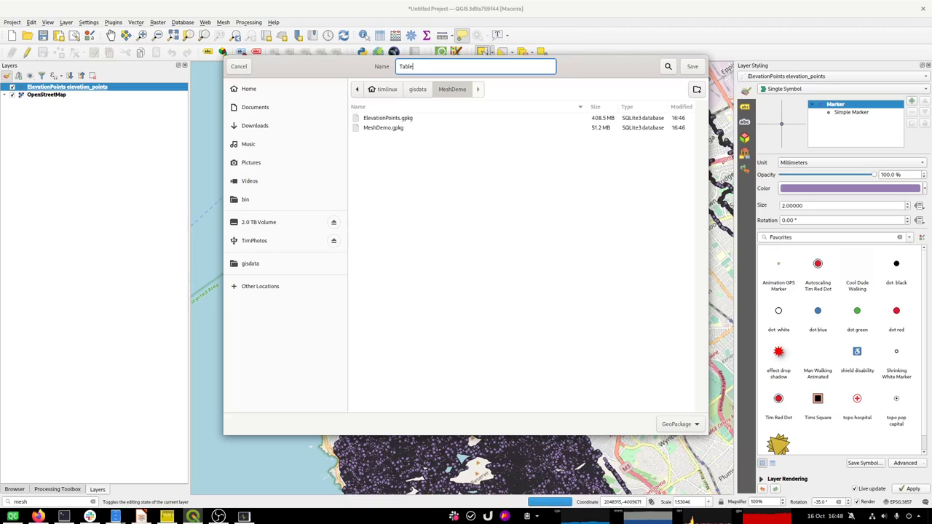
type("MountainE")
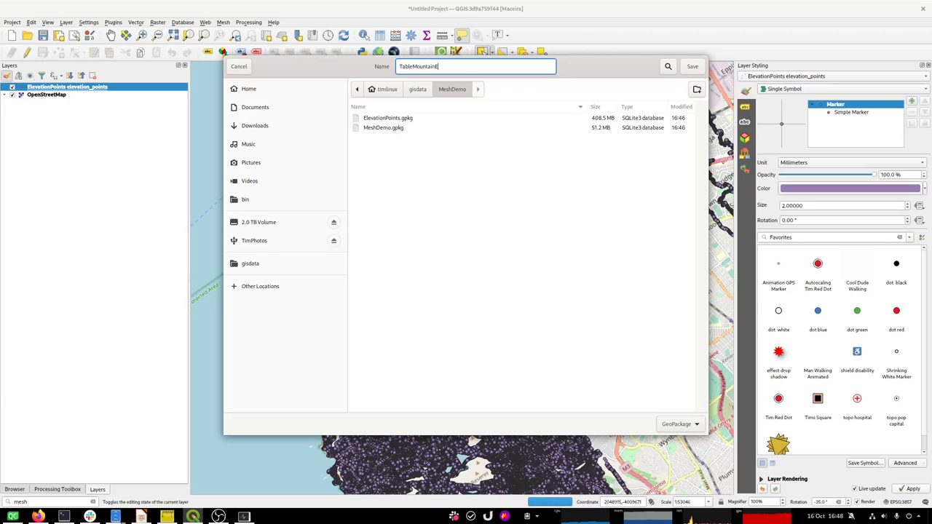
type("levation")
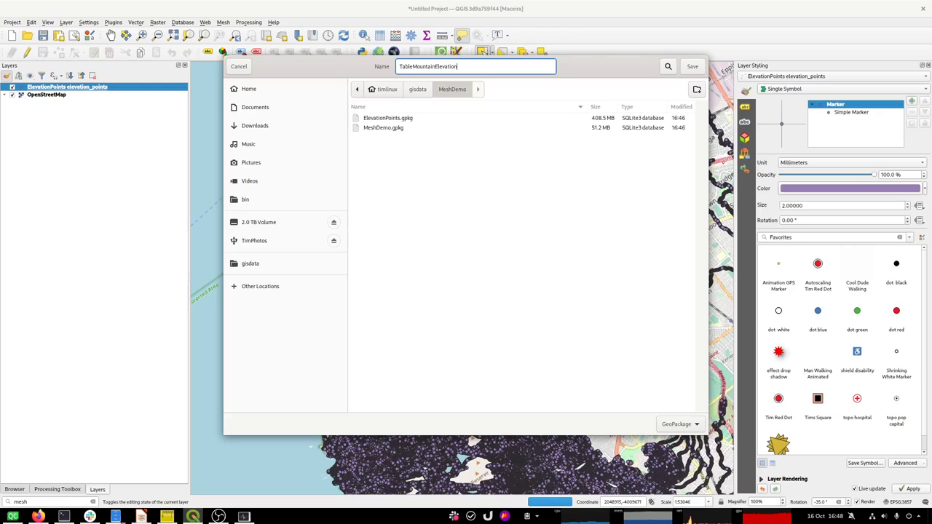
type("Points")
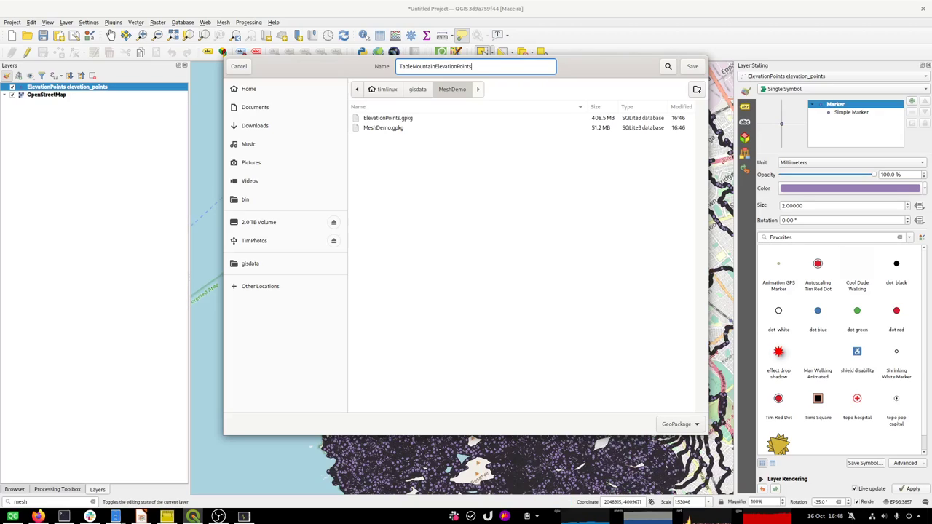
left_click(691, 66)
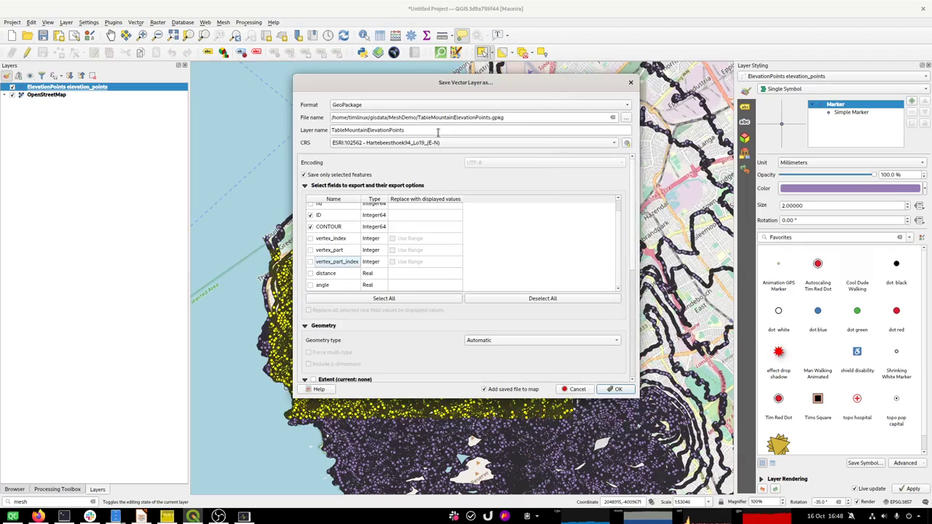
Name the exported layer elevation_points and set its CRS to EPSG:3857 - WGS 84 / Pseudo-Mercator
left_click_drag(413, 129, 277, 121)
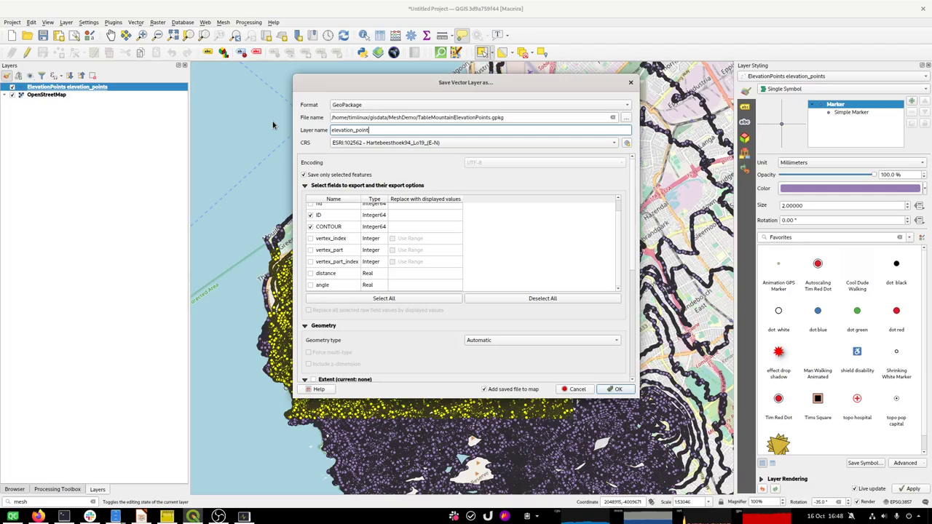
left_click(337, 142)
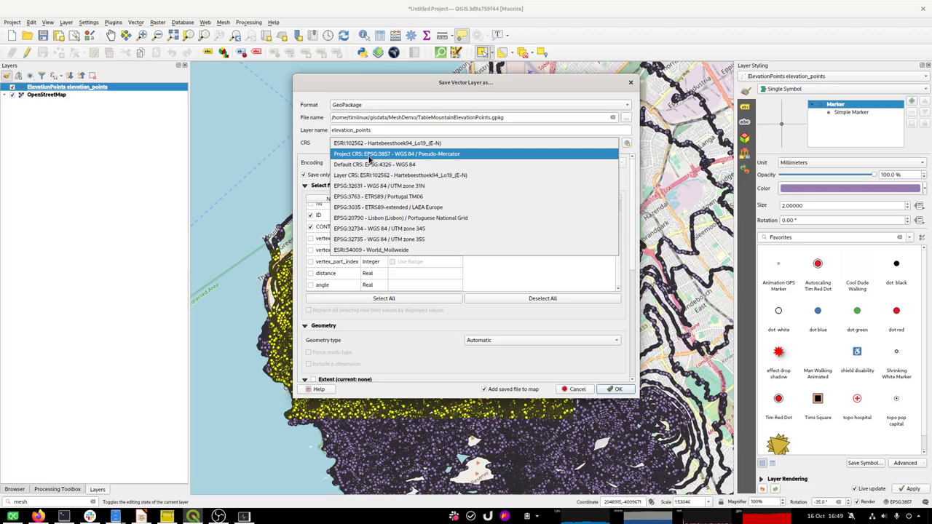
left_click(369, 155)
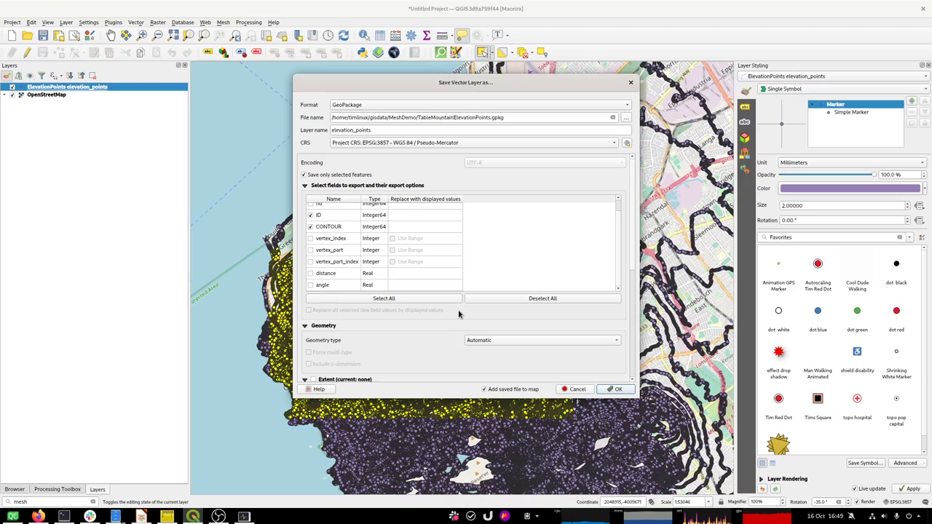
Try to export the selected points with the FID column named id, and dismiss the error report
left_click_drag(633, 216, 634, 281)
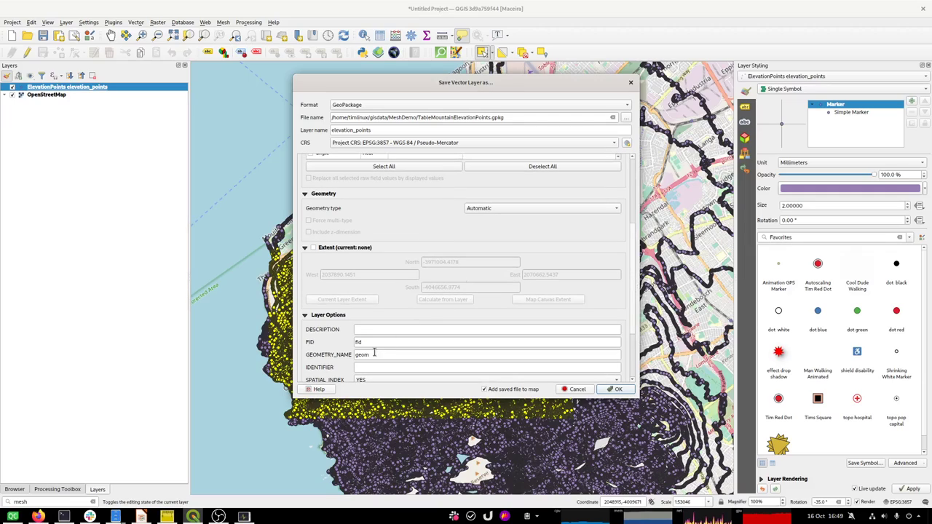
left_click_drag(372, 342, 344, 341)
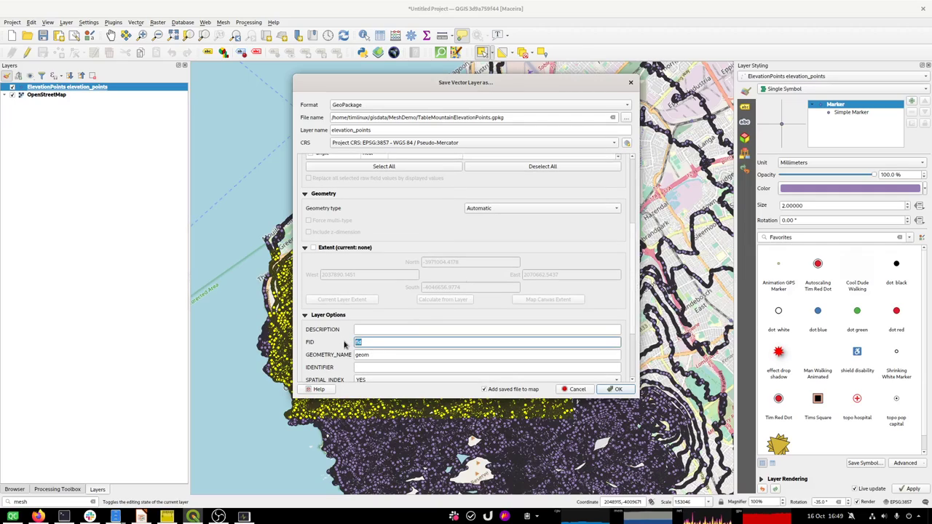
type("id")
scroll(634, 238, "down", 1)
left_click_drag(633, 238, 633, 176)
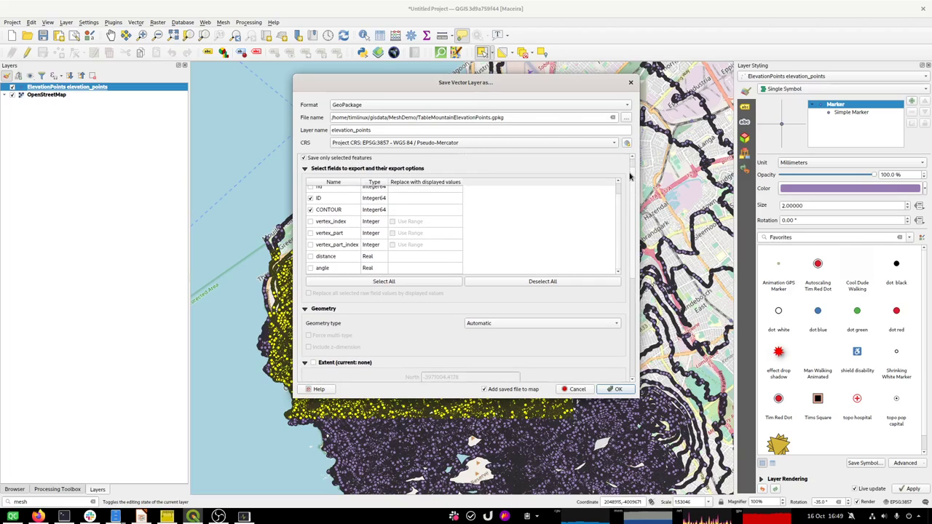
left_click(616, 391)
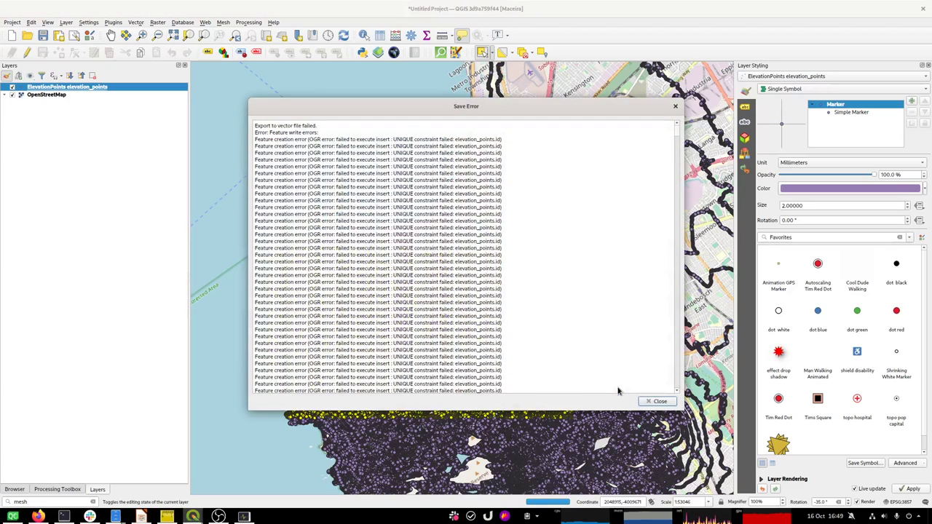
left_click(659, 402)
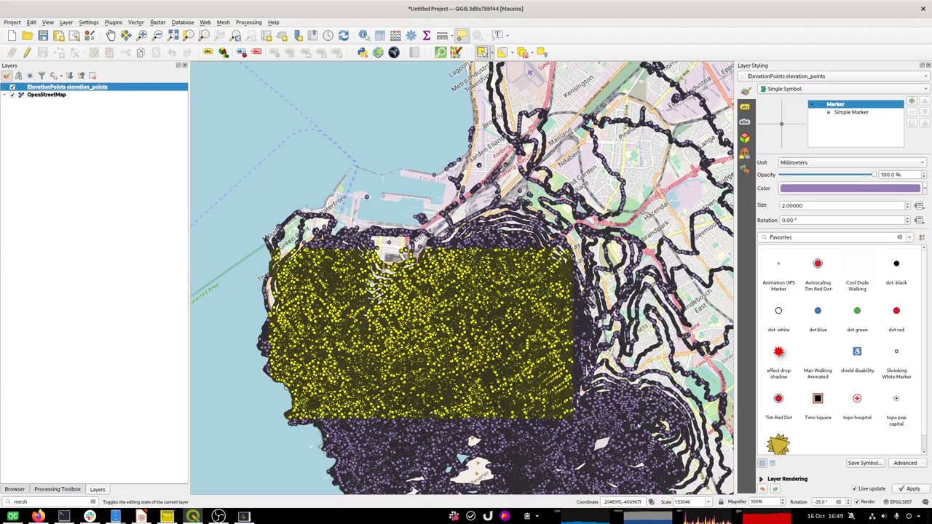
Begin a new export of the selected elevation points, excluding every field except ID and CONTOUR
right_click(61, 87)
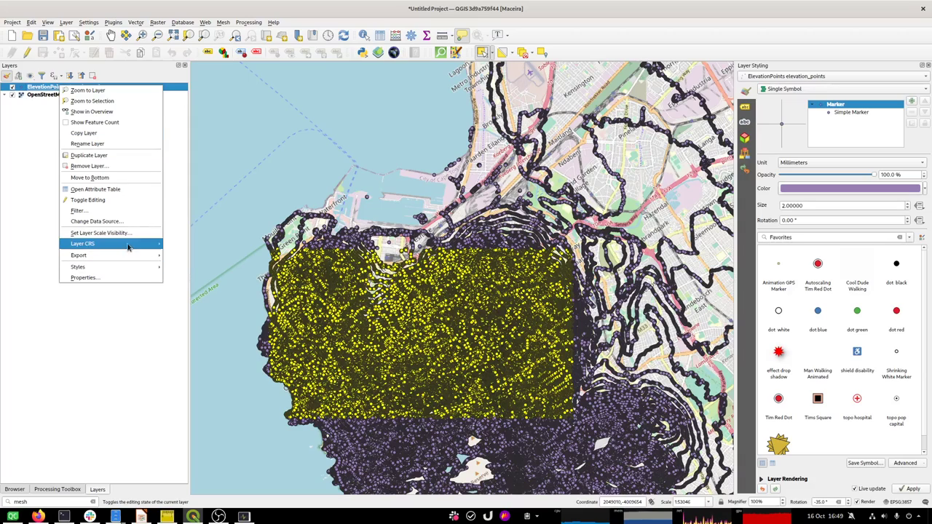
mouse_move(124, 255)
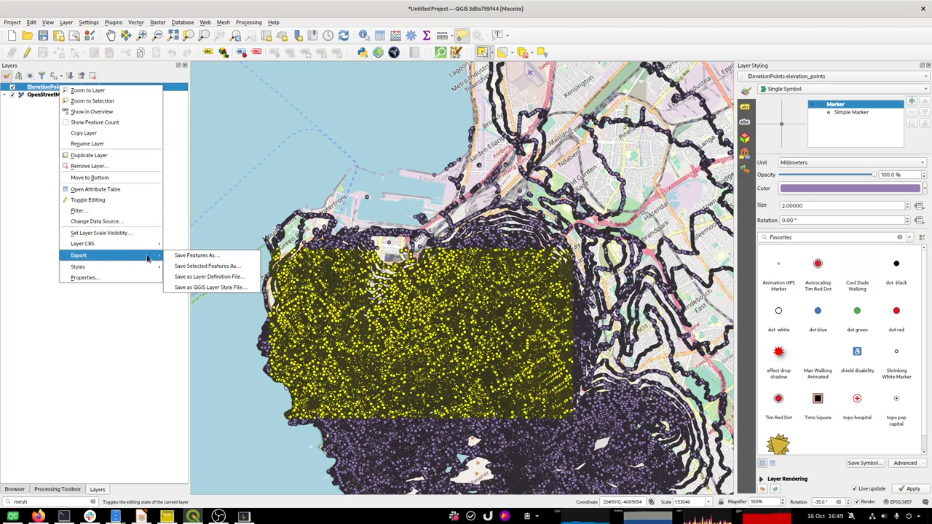
left_click(190, 265)
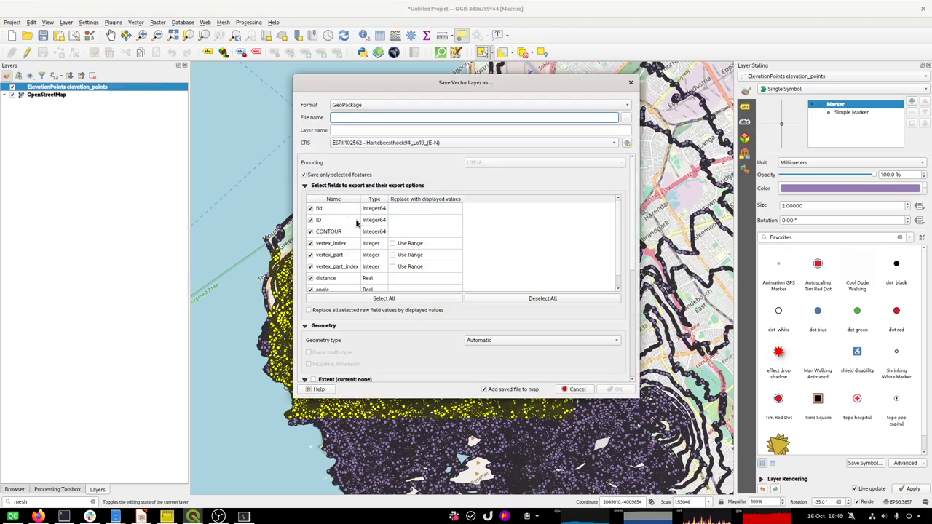
left_click(311, 210)
left_click(311, 233)
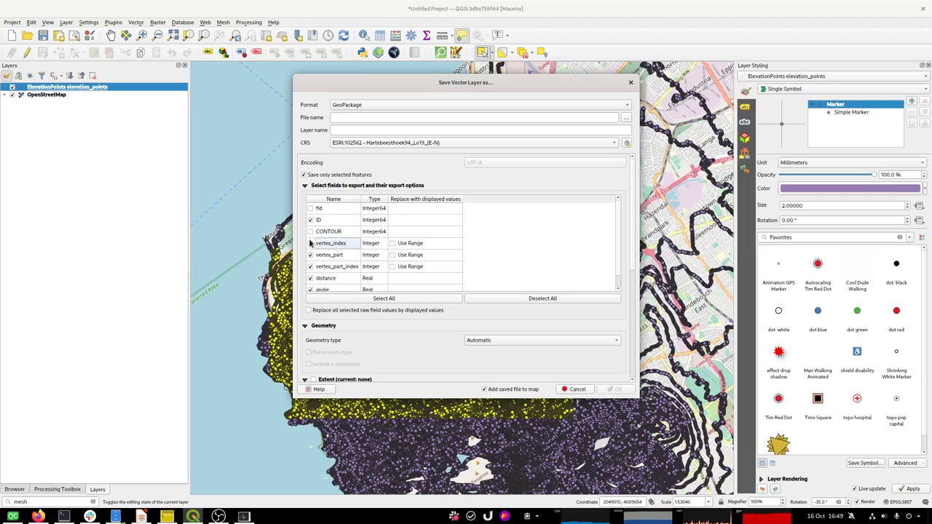
left_click(311, 243)
left_click(310, 266)
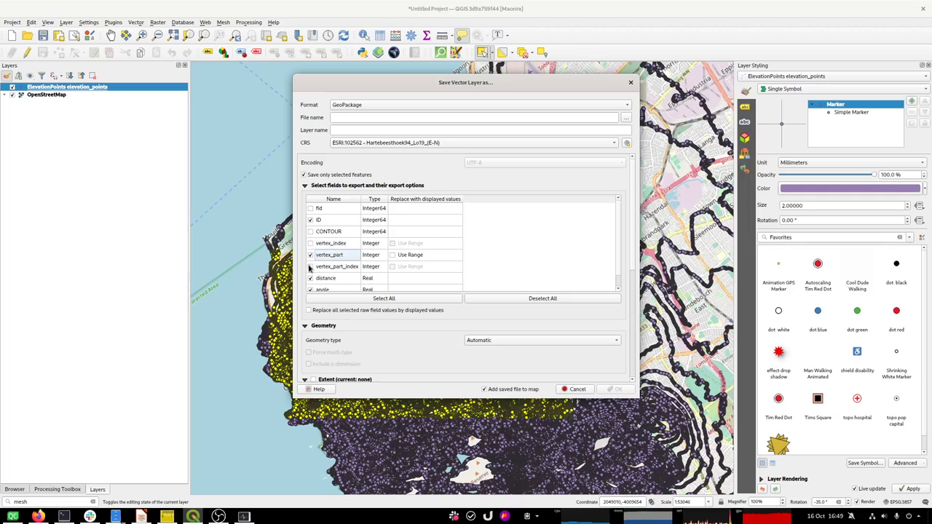
left_click(310, 255)
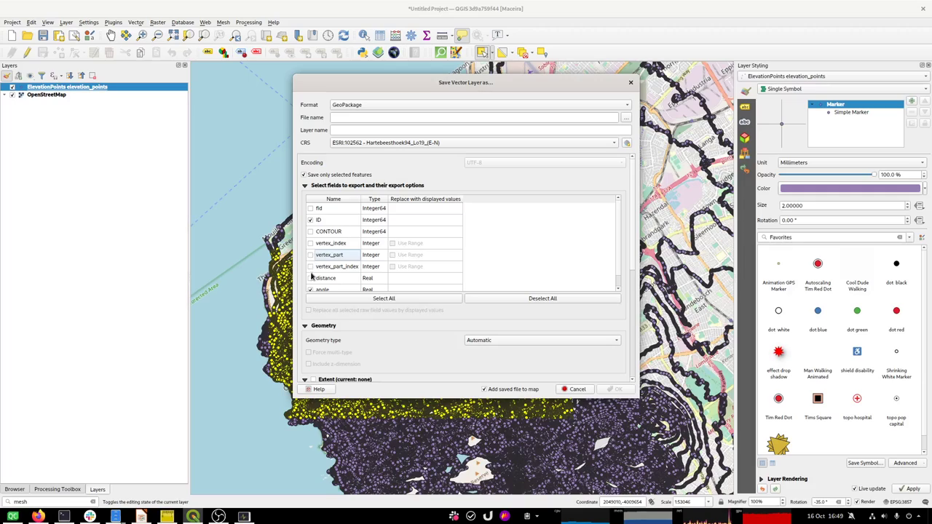
left_click(310, 231)
left_click(310, 289)
mouse_move(617, 230)
left_mouse_down()
mouse_move(617, 264)
mouse_move(614, 237)
left_mouse_up()
Choose the existing TableMountainElevationPoints.gpkg as the export file and name the layer elevation_points
left_click(626, 117)
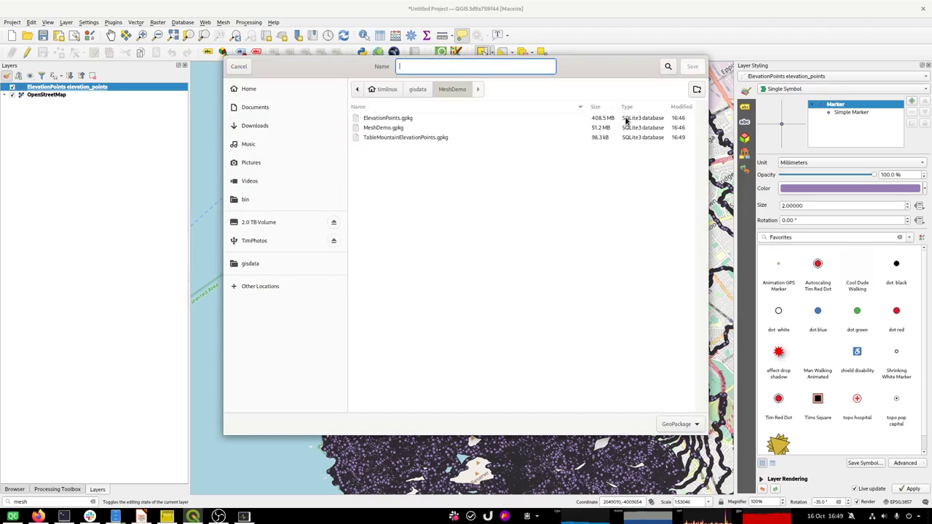
double_click(403, 139)
left_click(401, 130)
left_click_drag(401, 127, 299, 127)
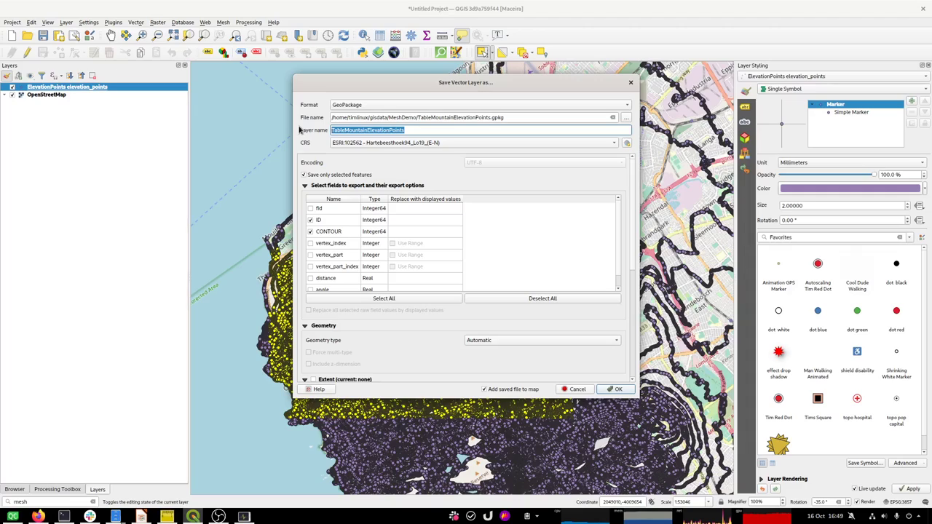
type("elevation_point")
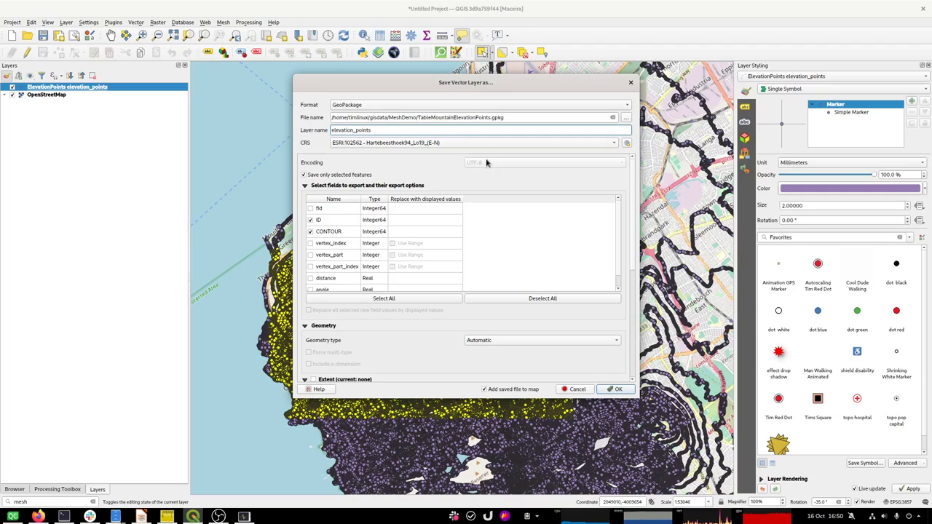
Set the export CRS to Project CRS: EPSG:3857 - WGS 84 / Pseudo-Mercator, try the export, and back out of overwriting the existing layer
left_click(439, 144)
left_click(362, 155)
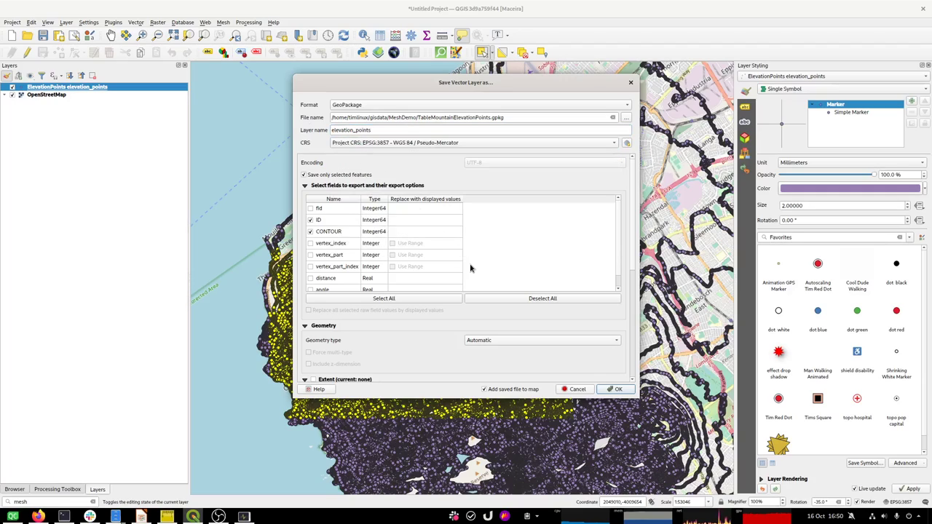
left_click(615, 390)
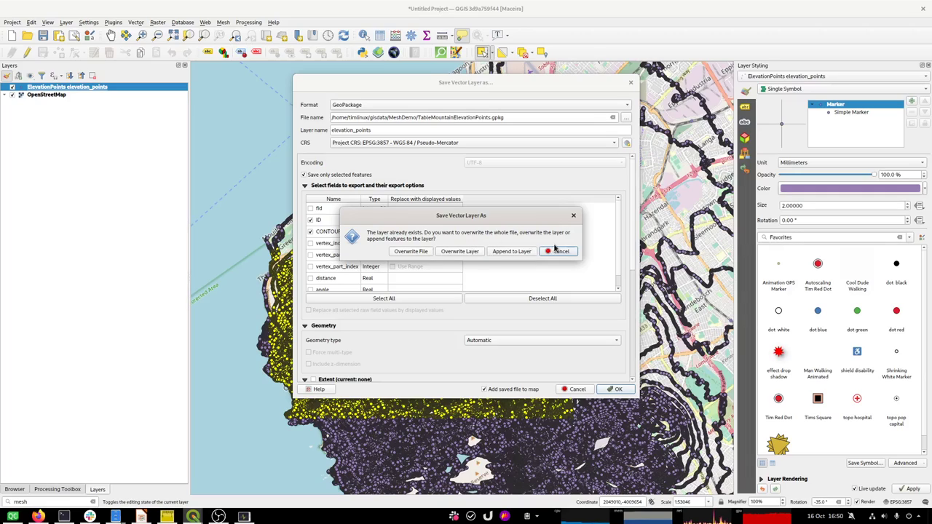
left_click(573, 217)
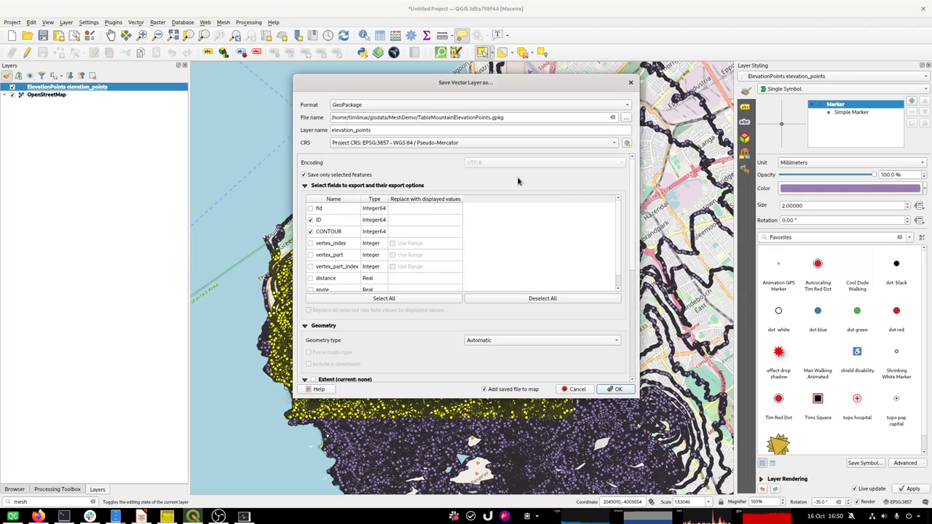
left_click(380, 130)
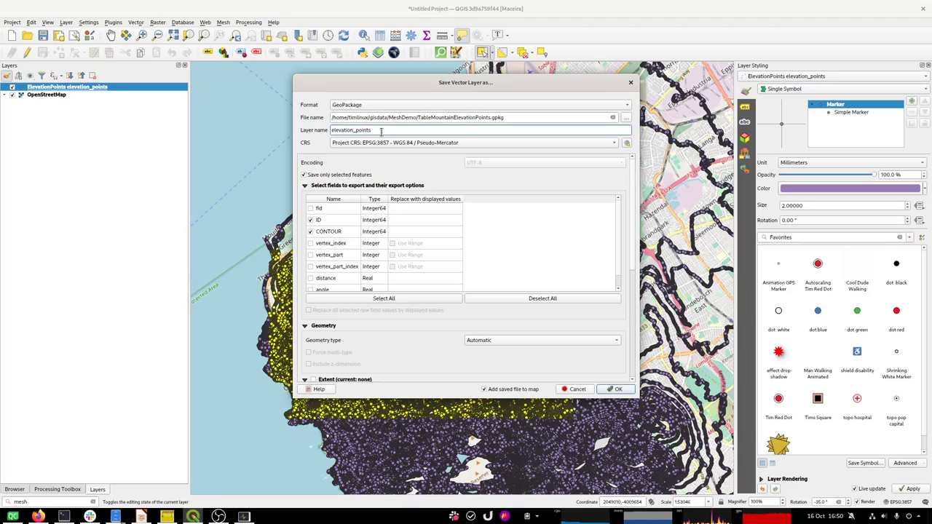
key("BackSpace")
key("BackSpace")
key("BackSpace")
key("BackSpace")
key("BackSpace")
key("BackSpace")
key("BackSpace")
key("BackSpace")
key("BackSpace")
key("BackSpace")
key("BackSpace")
key("BackSpace")
key("BackSpace")
key("BackSpace")
key("BackSpace")
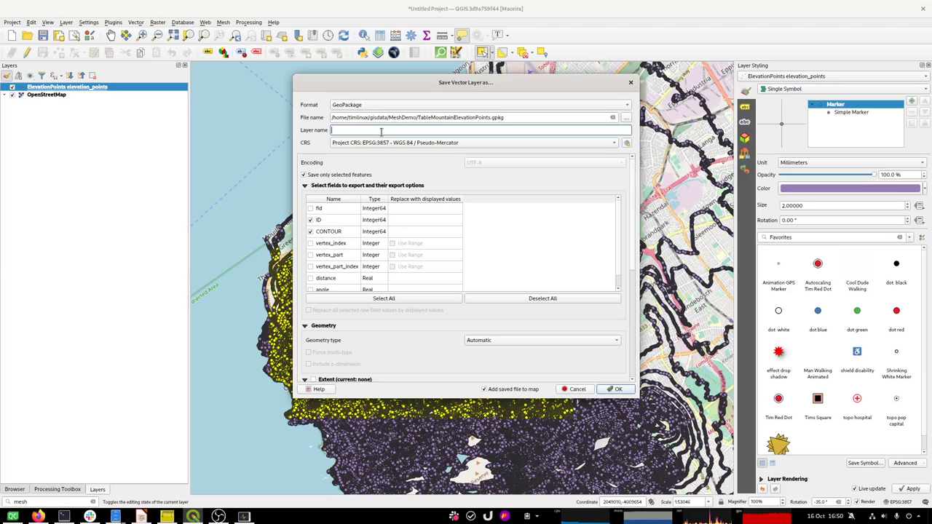
type("height_poi")
key("BackSpace")
key("BackSpace")
key("BackSpace")
key("BackSpace")
key("BackSpace")
key("BackSpace")
key("BackSpace")
key("BackSpace")
key("BackSpace")
key("BackSpace")
key("BackSpace")
key("BackSpace")
Export the selected points to TableMountainElevationPoints2.gpkg with the layer name elevation_points
left_click(490, 117)
type("2")
left_click_drag(420, 131, 332, 130)
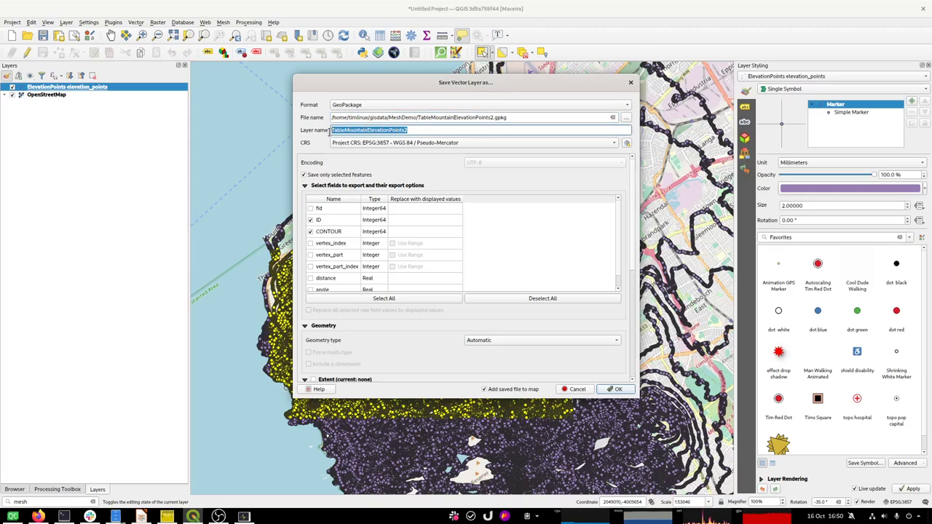
type("elevatio")
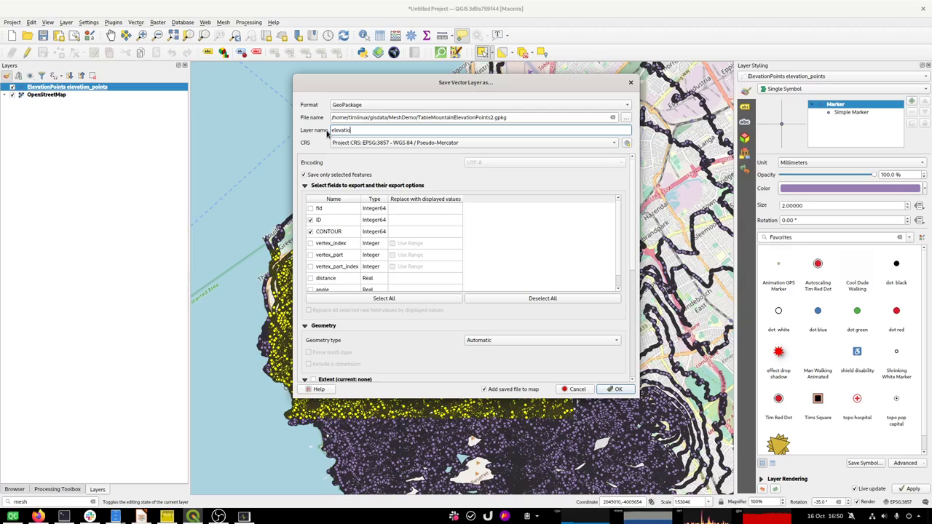
type("n_points")
left_click(614, 390)
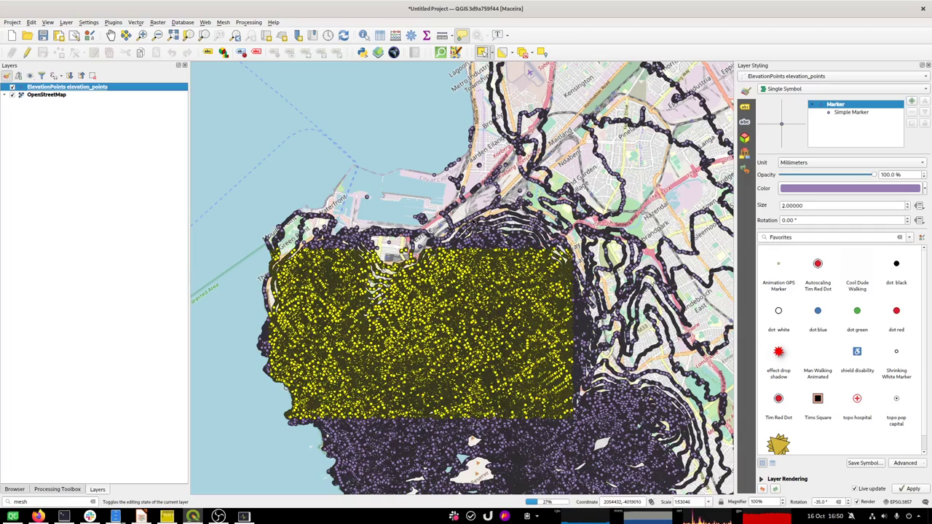
Switch to the file manager to check the TableMountainElevationPoints2.gpkg output in the MeshDemo folder, and return to QGIS
mouse_move(477, 221)
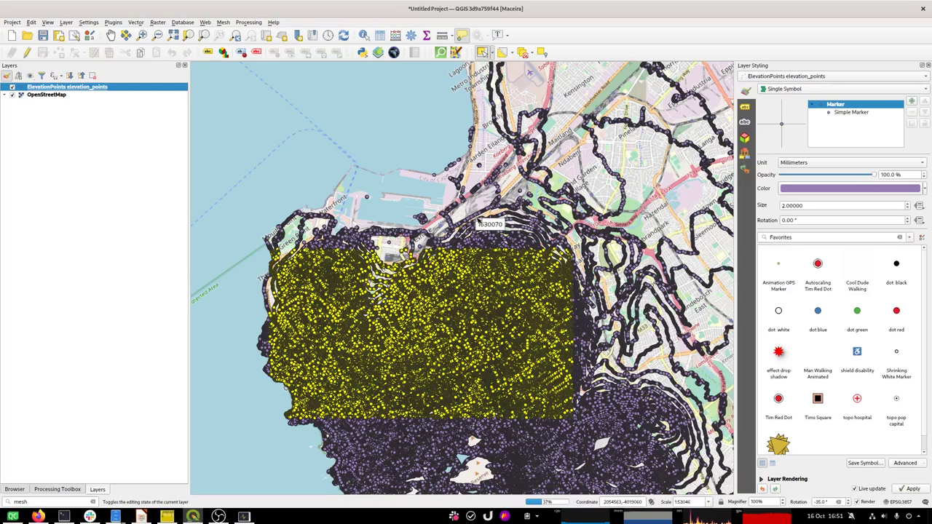
mouse_move(629, 295)
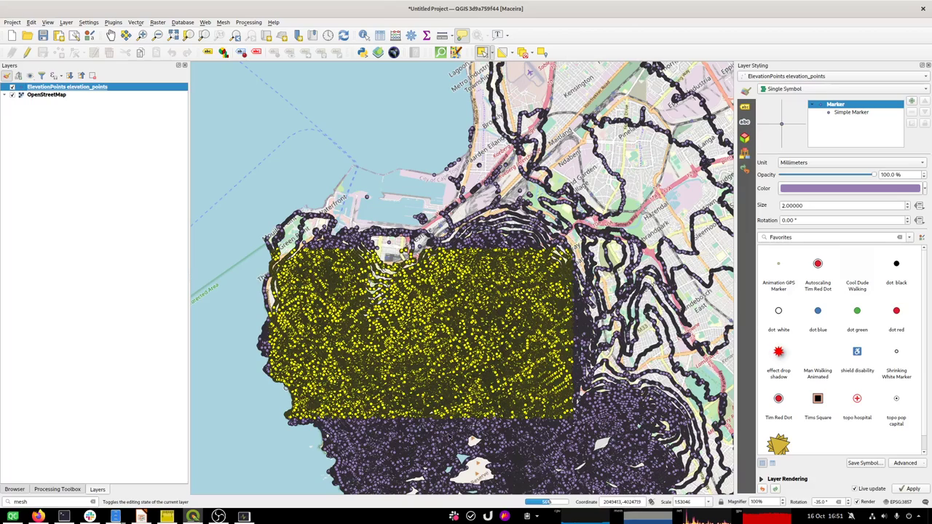
mouse_move(116, 517)
left_click(59, 437)
left_click(662, 274)
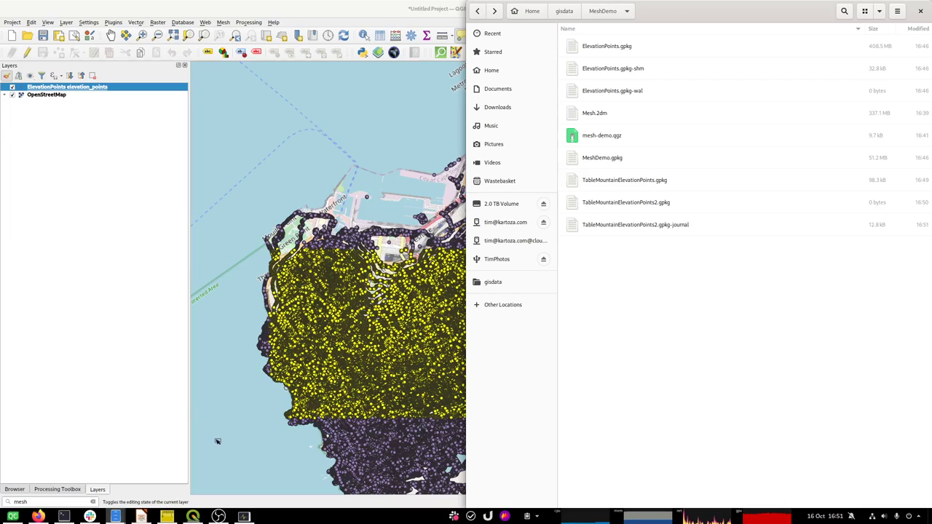
left_click(193, 516)
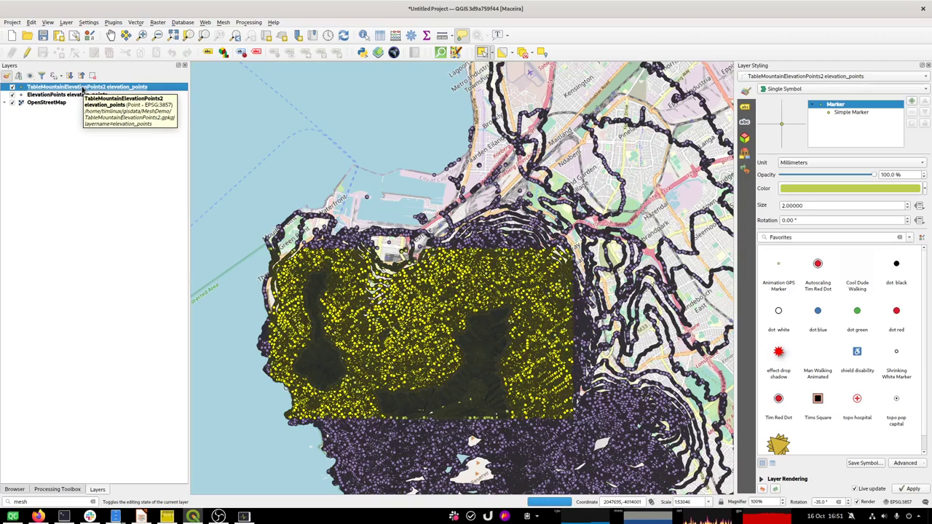
key("alt+Tab")
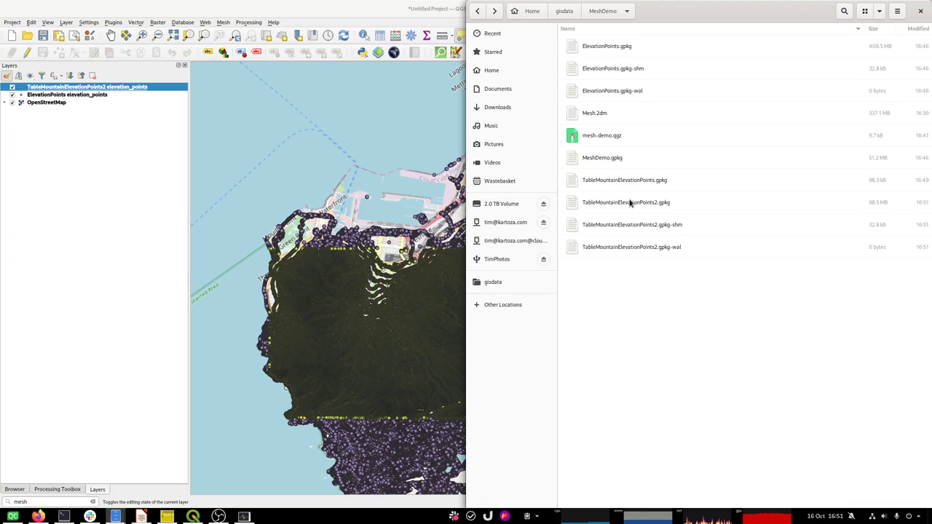
left_click(375, 7)
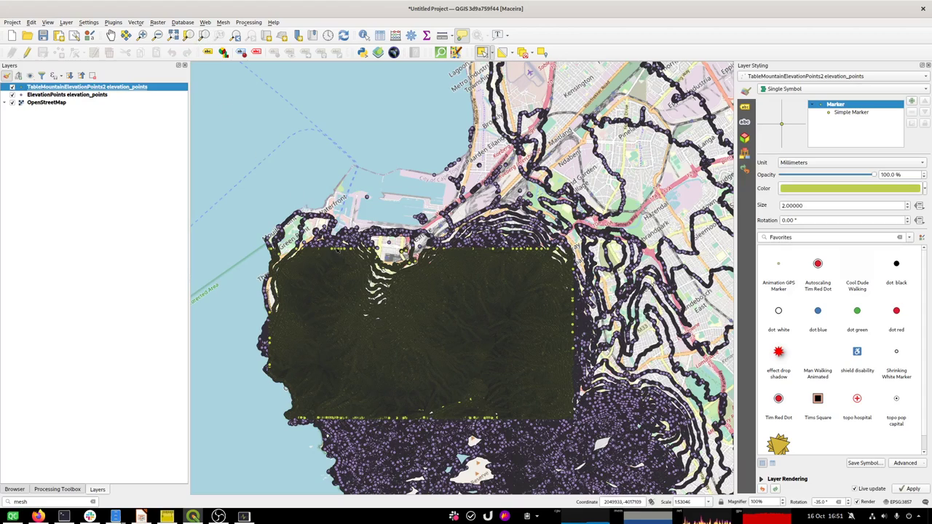
Deselect the features in all layers and hide the original ElevationPoints elevation_points layer
left_click_drag(341, 292, 383, 320)
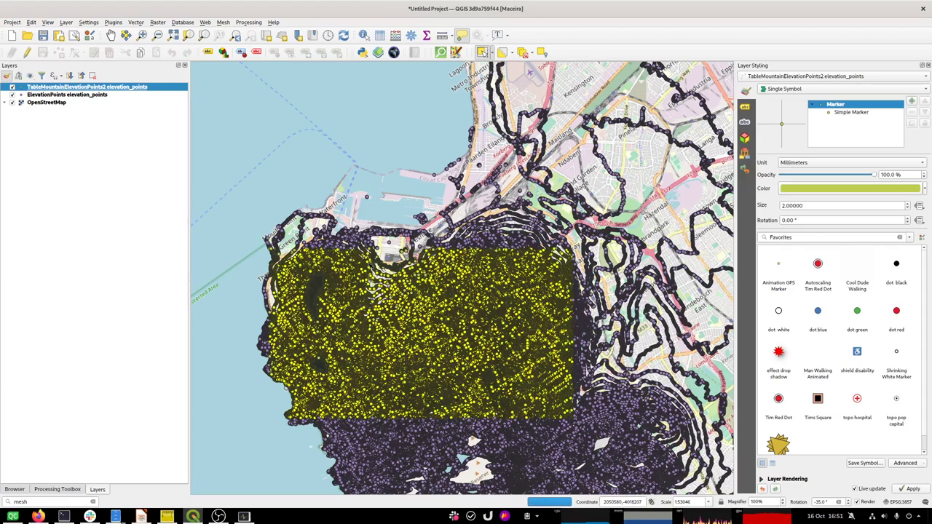
left_click(522, 52)
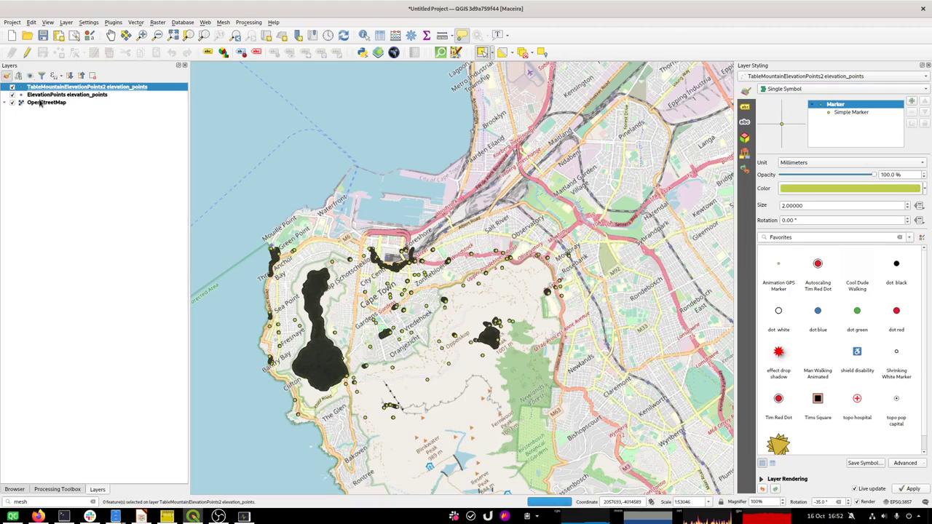
left_click(12, 95)
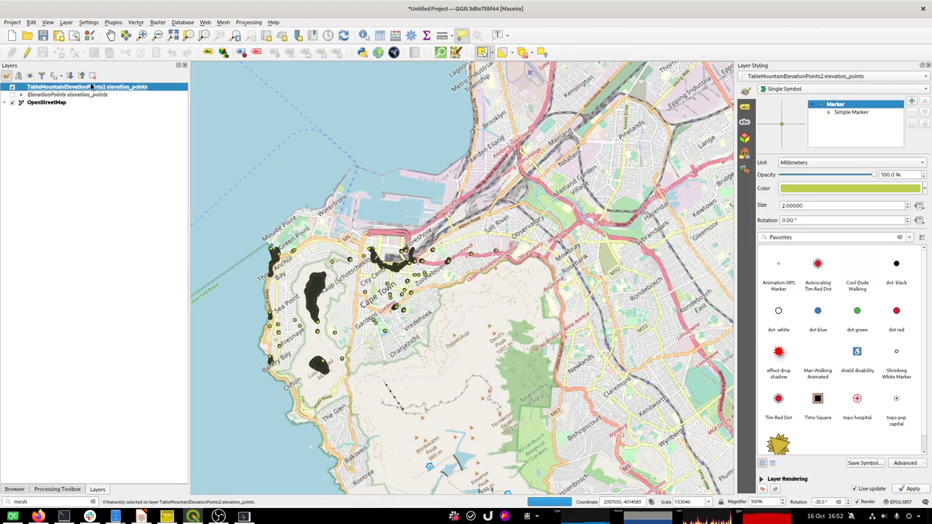
Identify one contour point in the TableMountainElevationPoints2 layer and check its CONTOUR attribute
left_click(143, 35)
left_click_drag(318, 296, 355, 326)
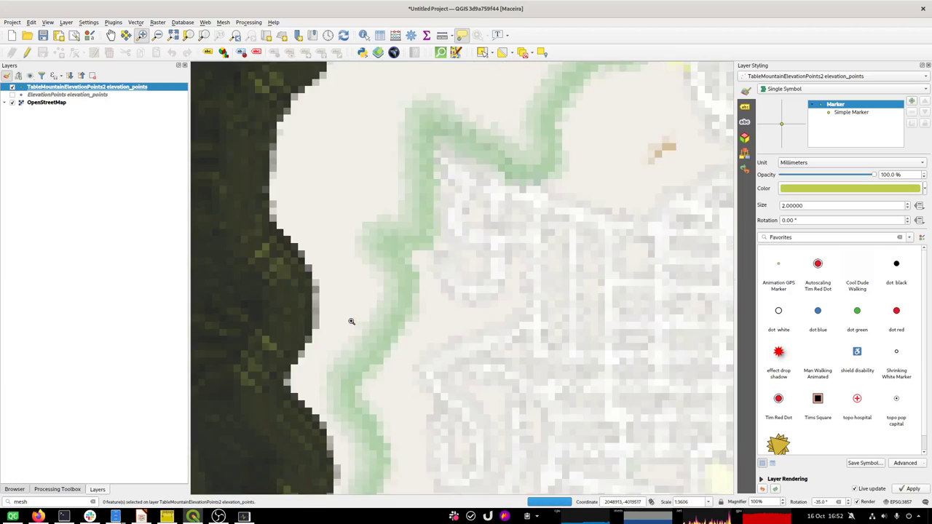
left_click_drag(342, 280, 393, 325)
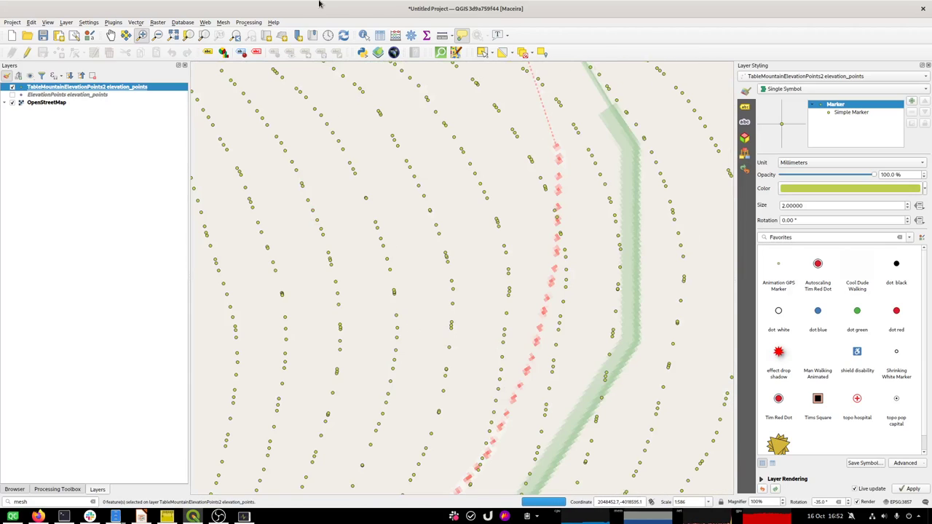
left_click(363, 35)
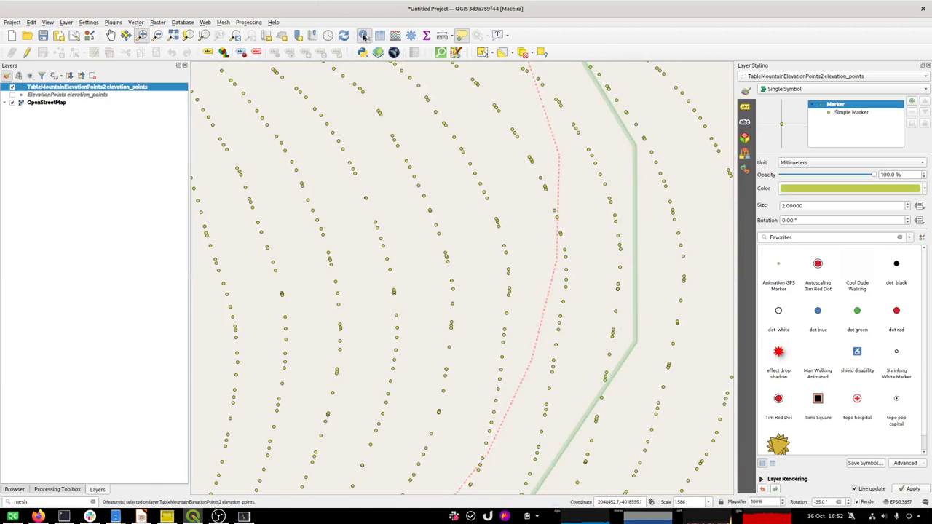
left_click(364, 92)
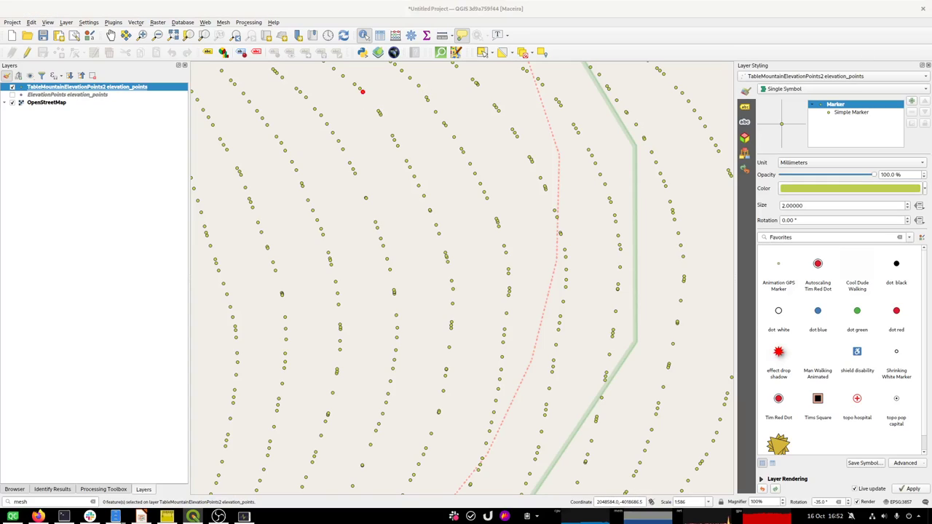
left_click_drag(921, 231, 382, 168)
left_click_drag(382, 217, 357, 215)
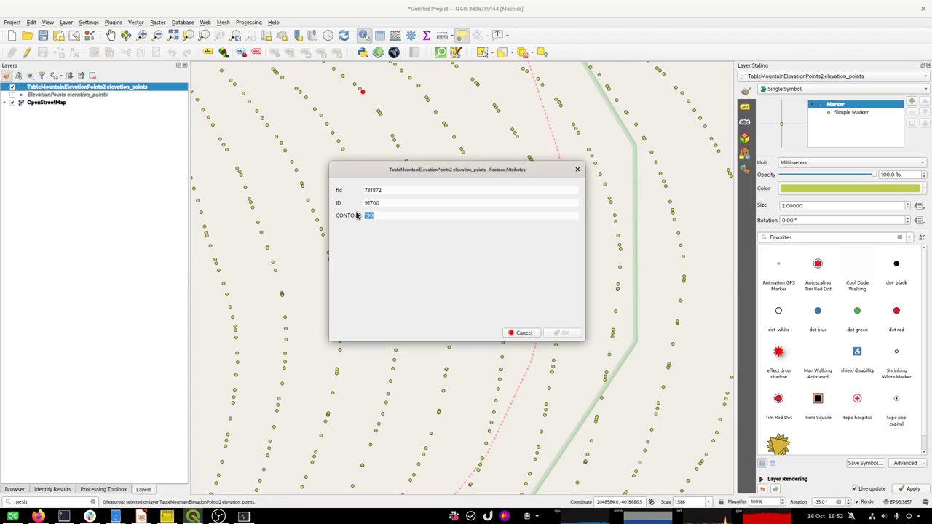
left_click(576, 170)
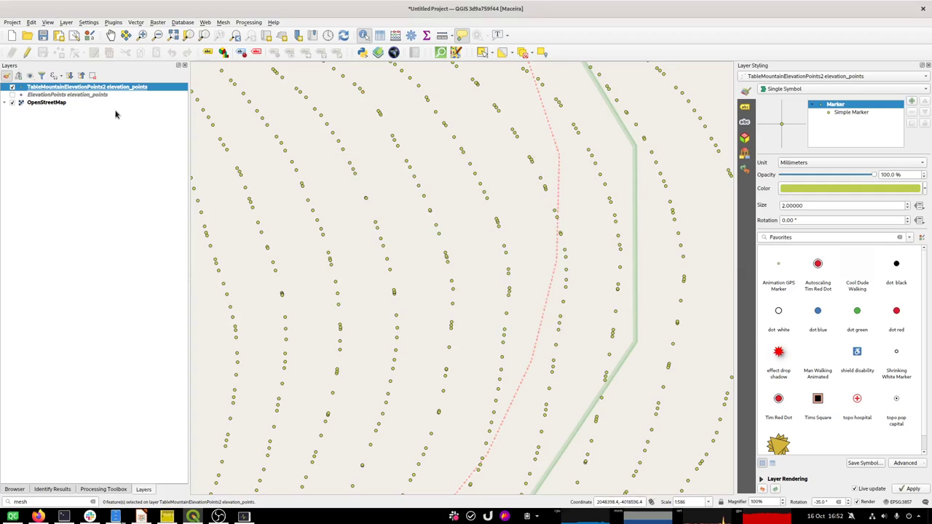
Remove the ElevationPoints elevation_points layer from the project and make the TableMountainElevationPoints2 layer active
left_click(92, 96)
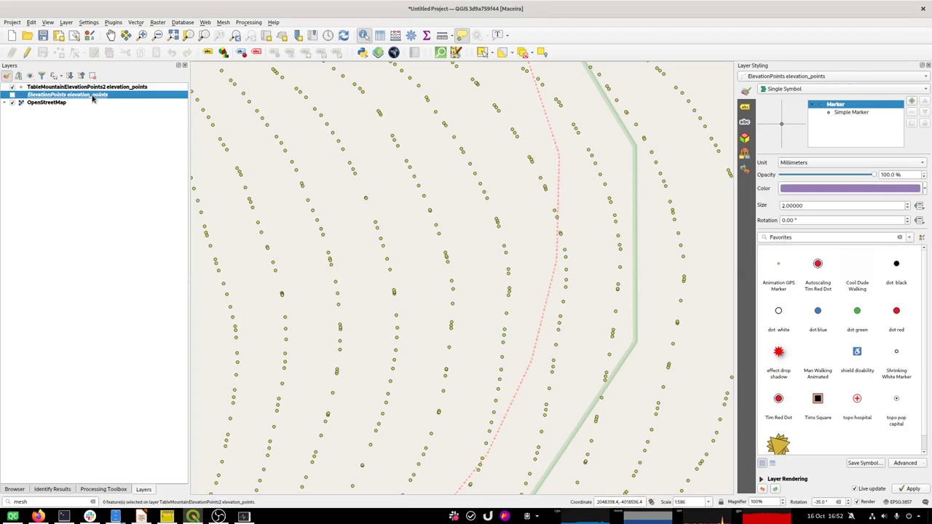
key("ctrl+d")
left_click(483, 251)
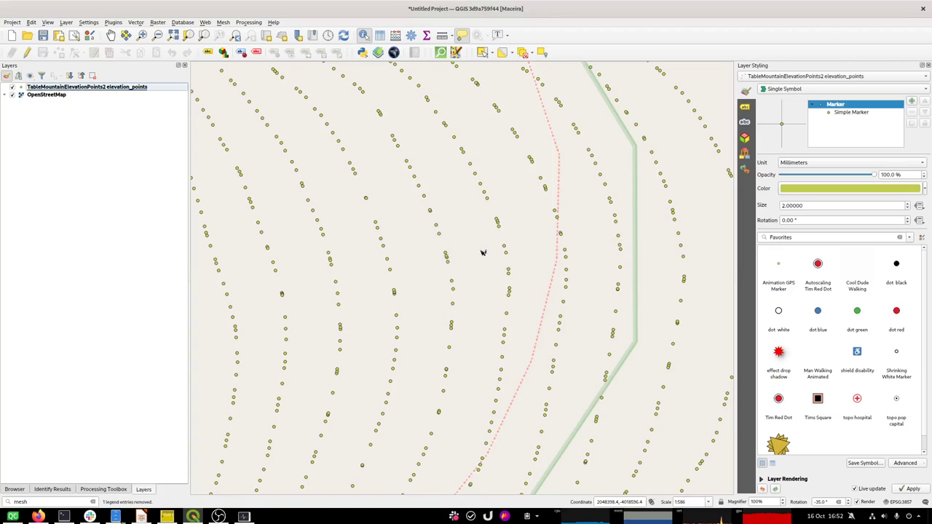
left_click(107, 87)
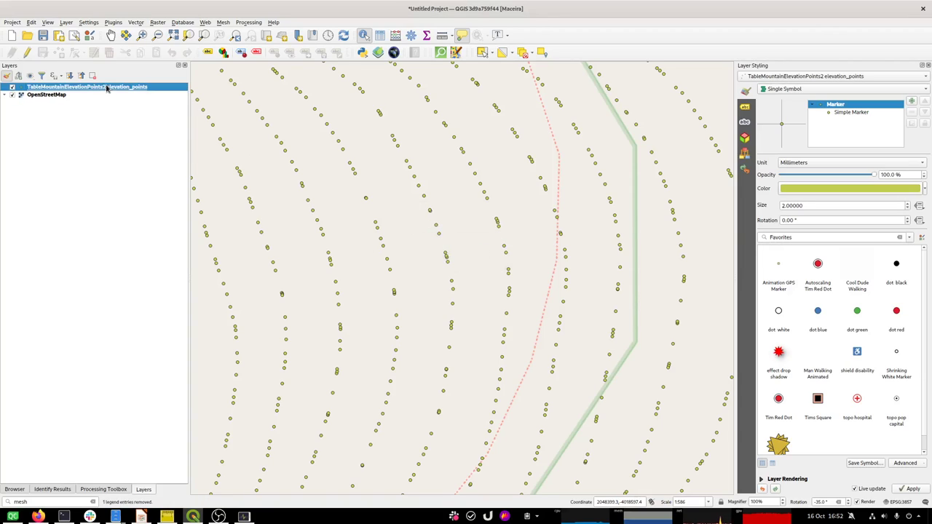
Switch to the file manager, delete TableMountainElevationPoints.gpkg from the MeshDemo folder, and return to QGIS
key("alt+Tab")
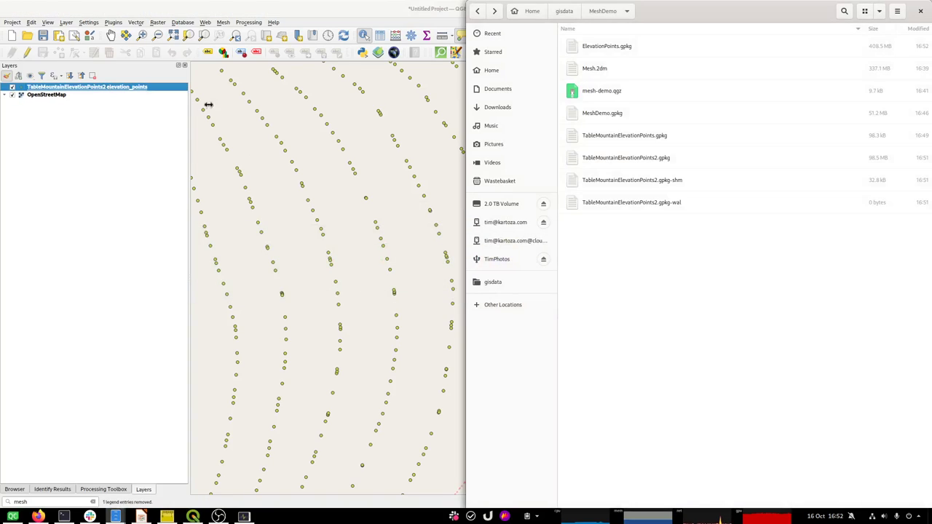
left_click(622, 138)
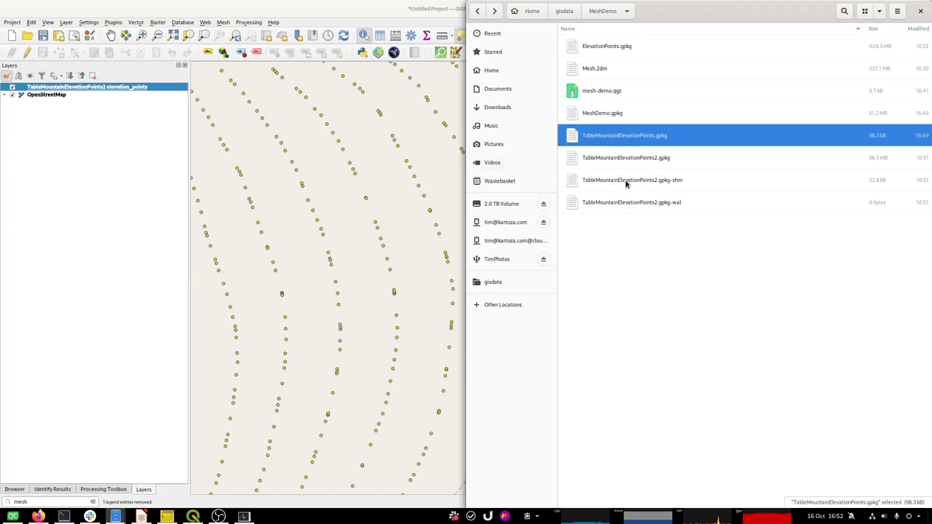
left_click_drag(616, 138, 503, 187)
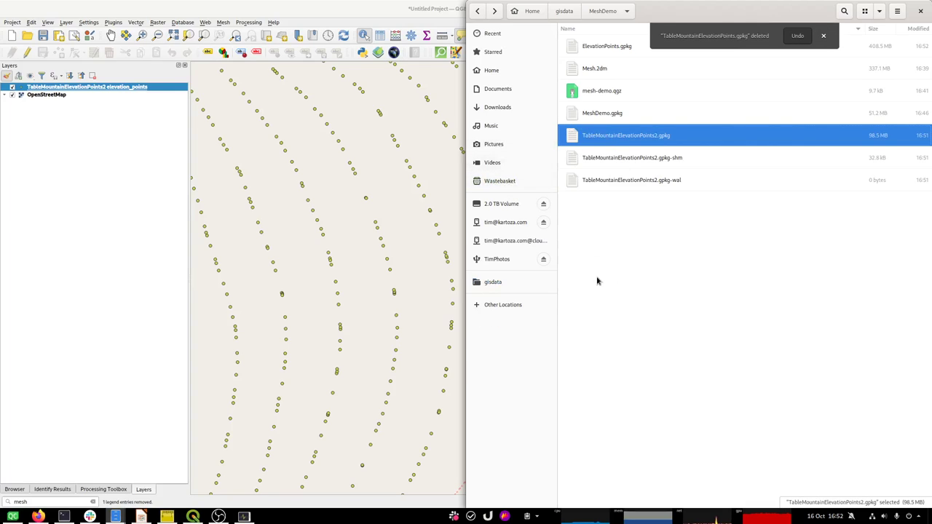
left_click(338, 9)
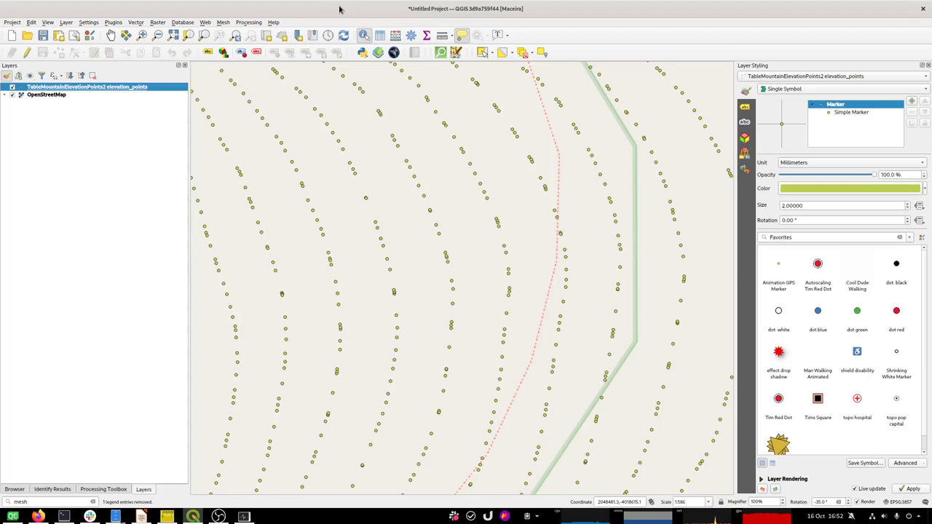
Set up TIN Mesh Creation with TableMountainElevationPoints2 vertices, CONTOUR as the vertex value, and the project CRS EPSG:3857 for output
left_click(64, 501)
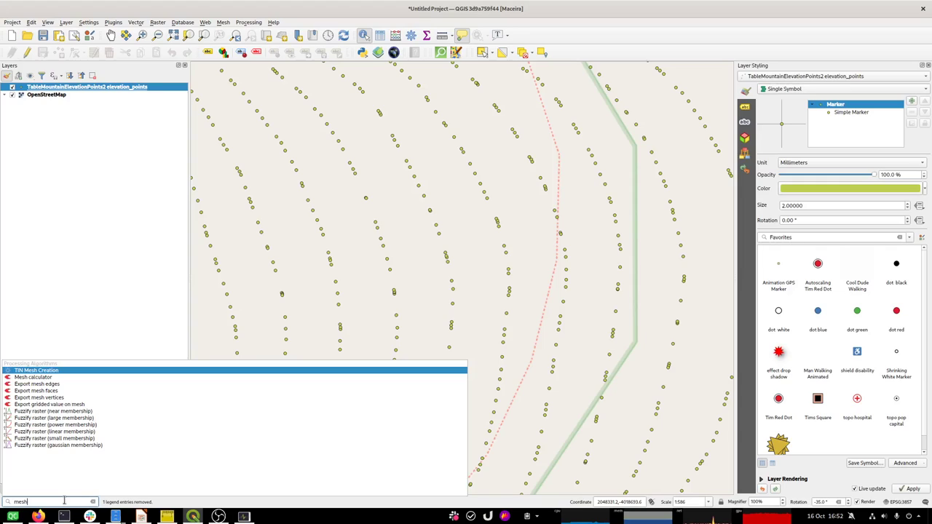
left_click(37, 372)
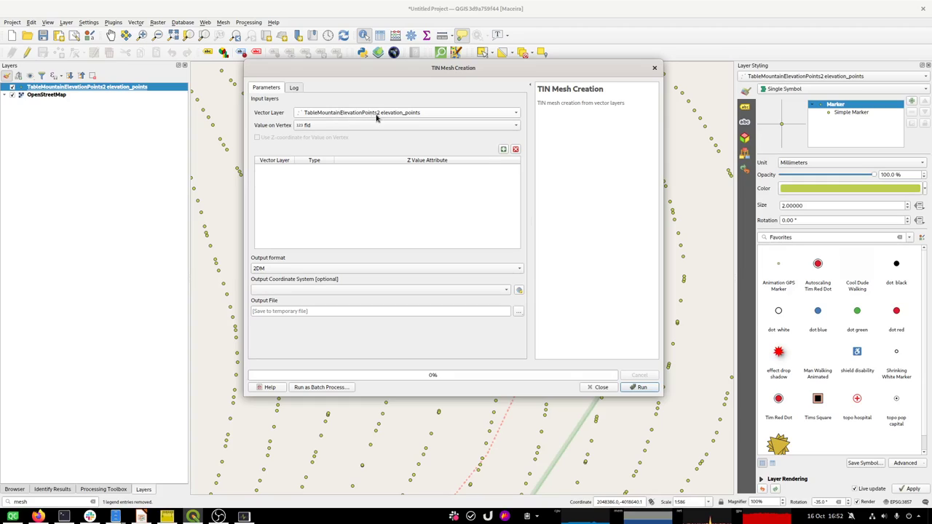
left_click(333, 127)
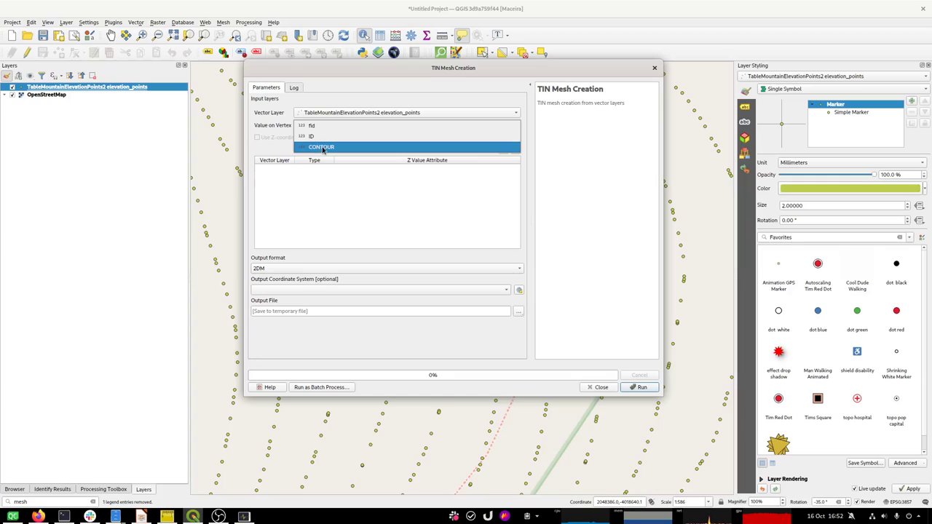
left_click(324, 148)
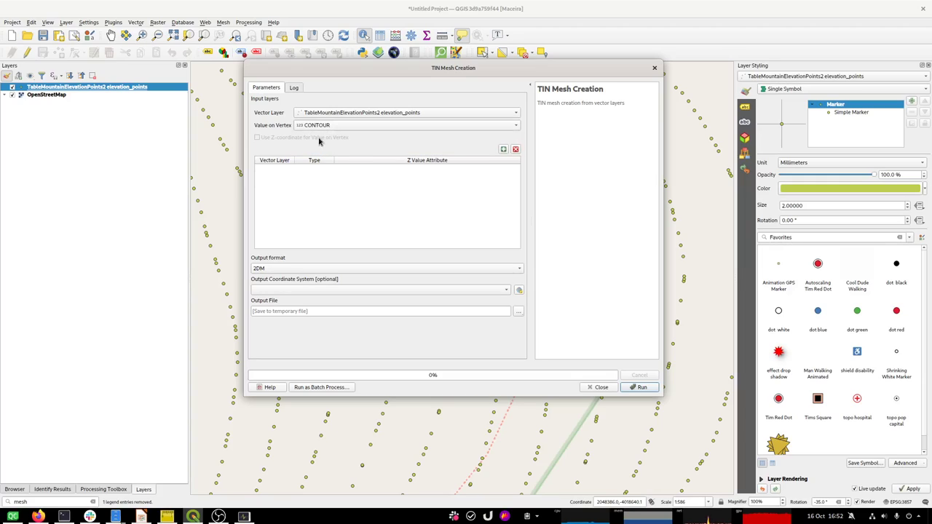
left_click(503, 149)
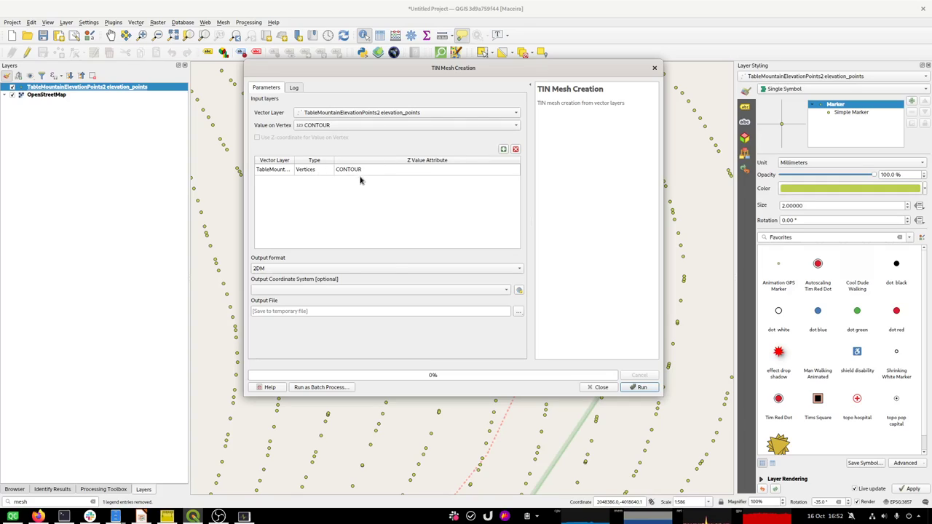
left_click(292, 290)
left_click(295, 301)
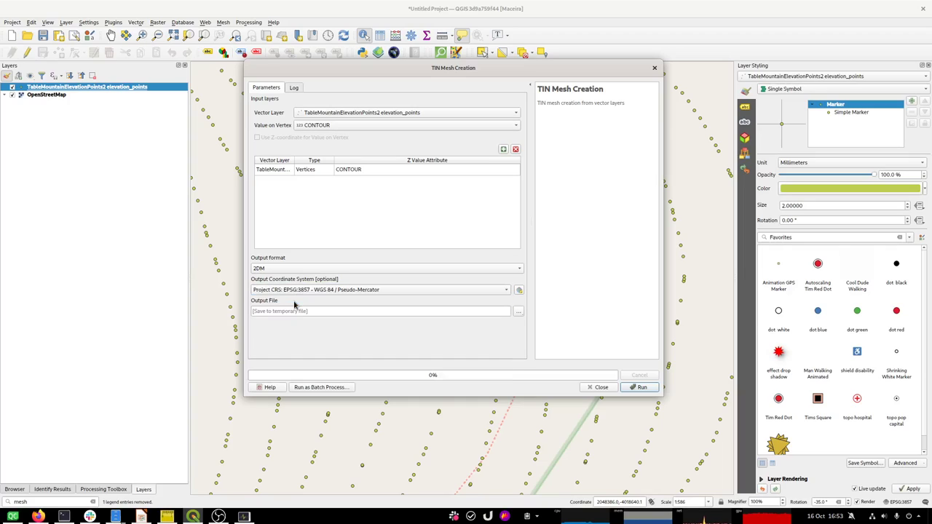
Set the output file to TableMountainMesh.2dm in the MeshDemo folder and run the TIN mesh creation
left_click(518, 312)
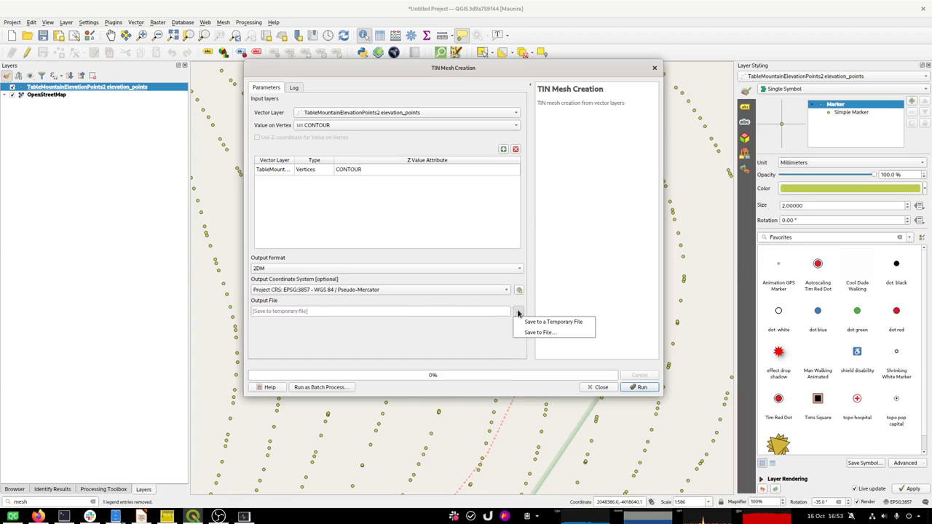
left_click(545, 334)
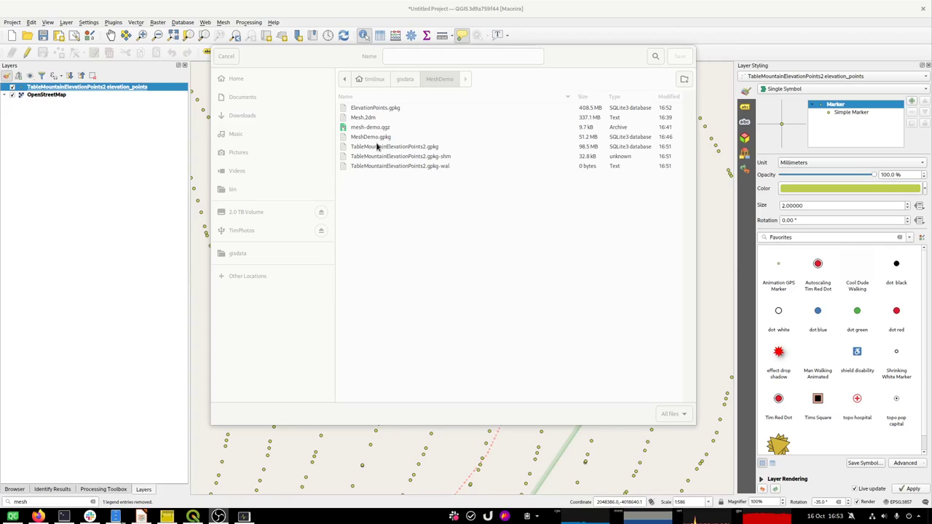
left_click(406, 57)
type("mesh2")
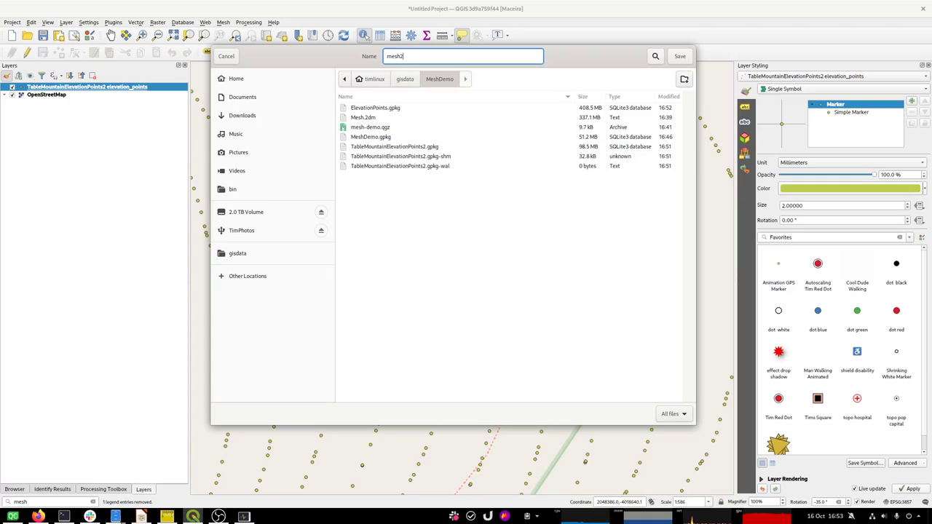
key("BackSpace")
key("BackSpace")
key("BackSpace")
key("BackSpace")
key("BackSpace")
type("TableMountainMas")
key("BackSpace")
key("BackSpace")
type("esh.2dm")
left_click(685, 59)
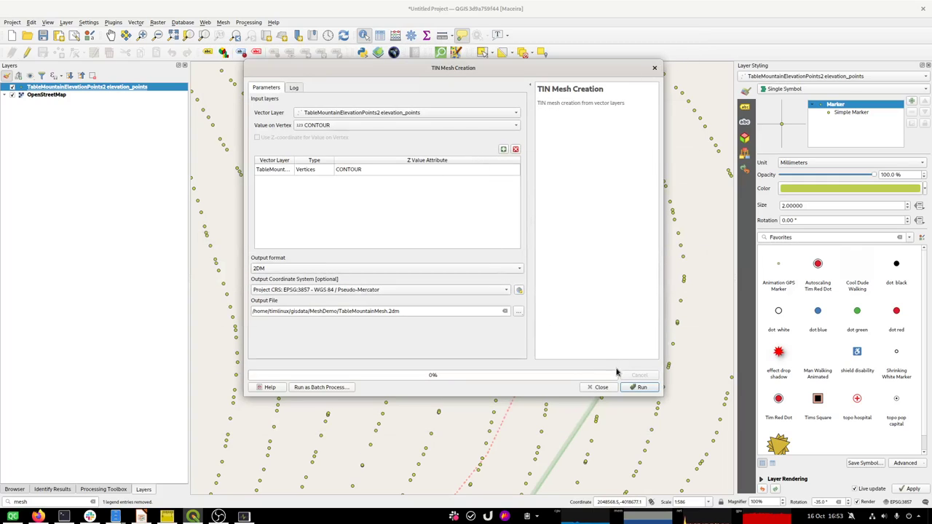
left_click(639, 388)
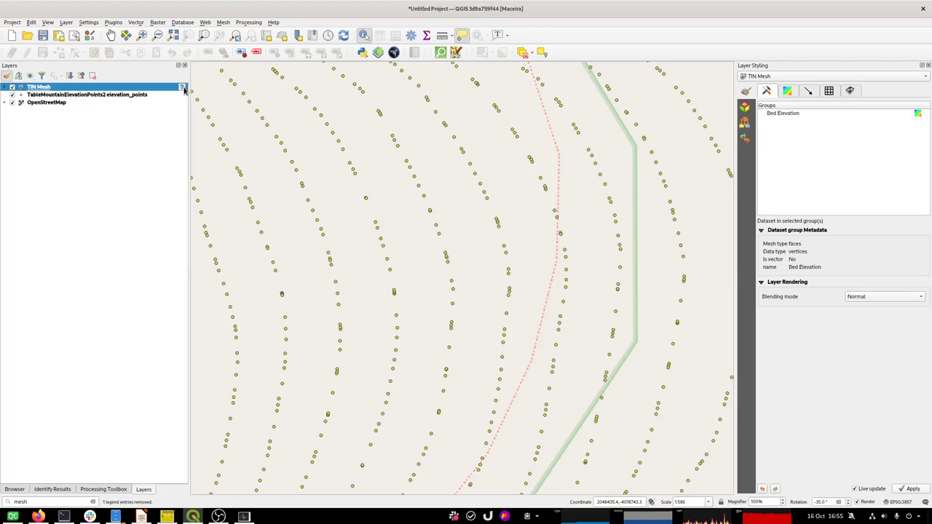
Assign the WGS 84 / Pseudo-Mercator (EPSG:3857) coordinate reference system to the TIN Mesh layer
mouse_move(182, 88)
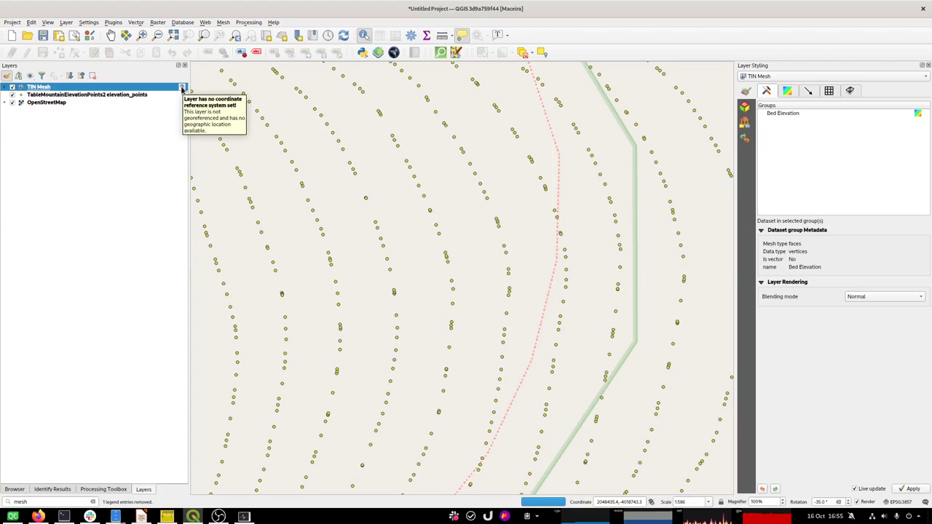
left_click(182, 89)
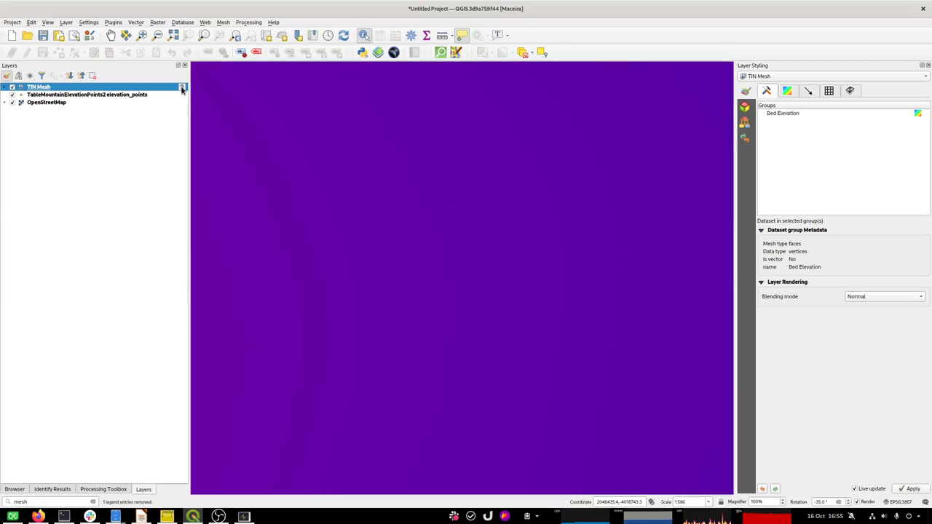
left_click(329, 136)
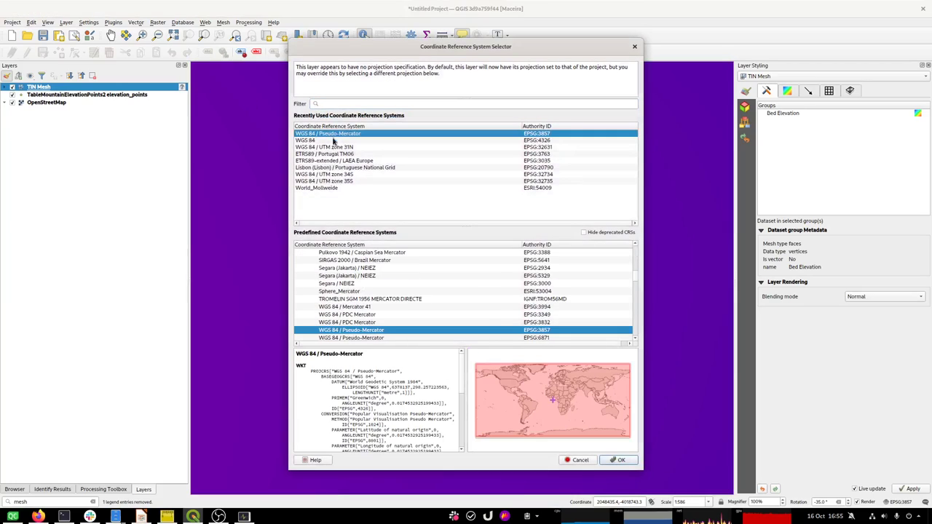
left_click(613, 463)
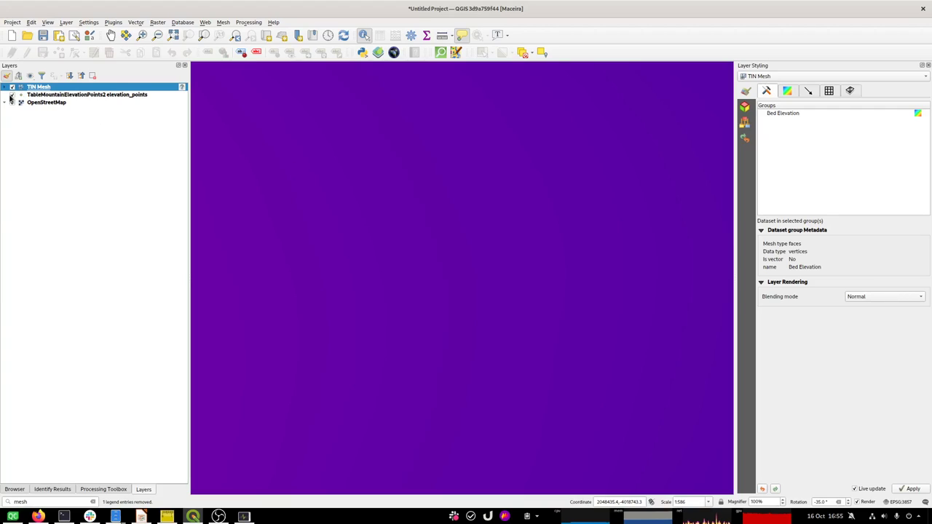
Hide the TableMountainElevationPoints2 layer and show the full extent of the TIN mesh over the base map
left_click(12, 95)
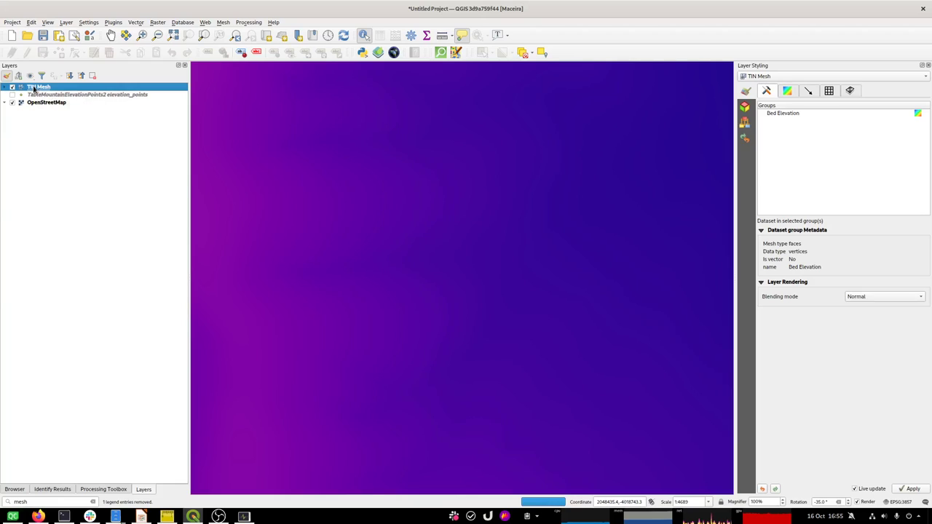
scroll(274, 282, "down", 2)
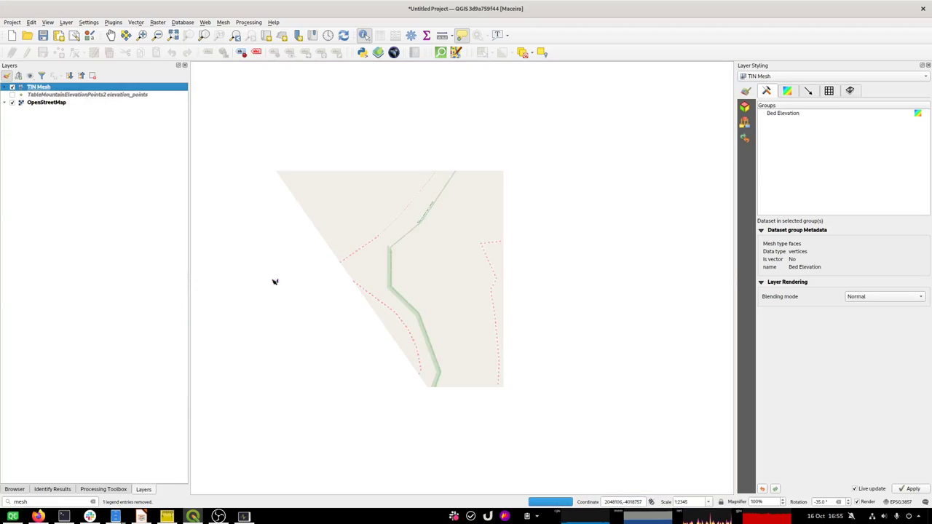
scroll(274, 282, "down", 2)
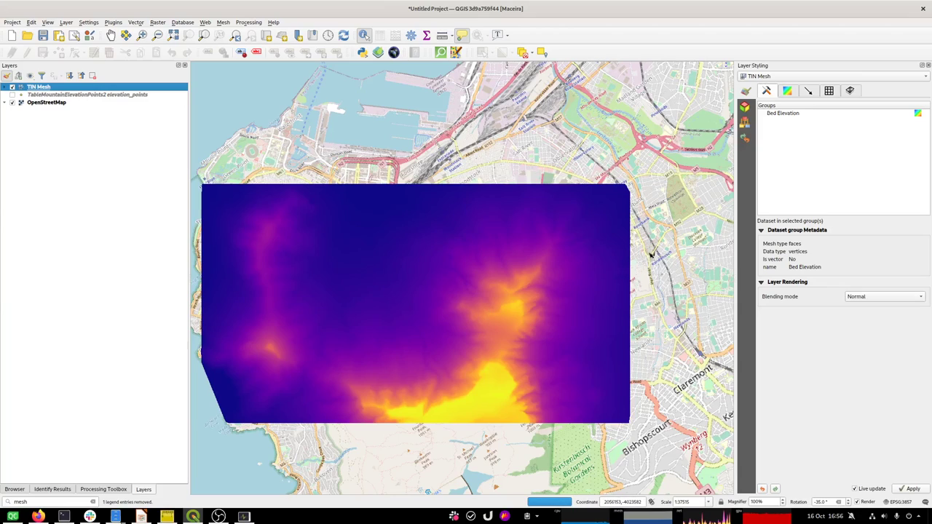
Enable Native Mesh Rendering for the TIN Mesh layer and inspect its triangle edges up close
left_click(829, 90)
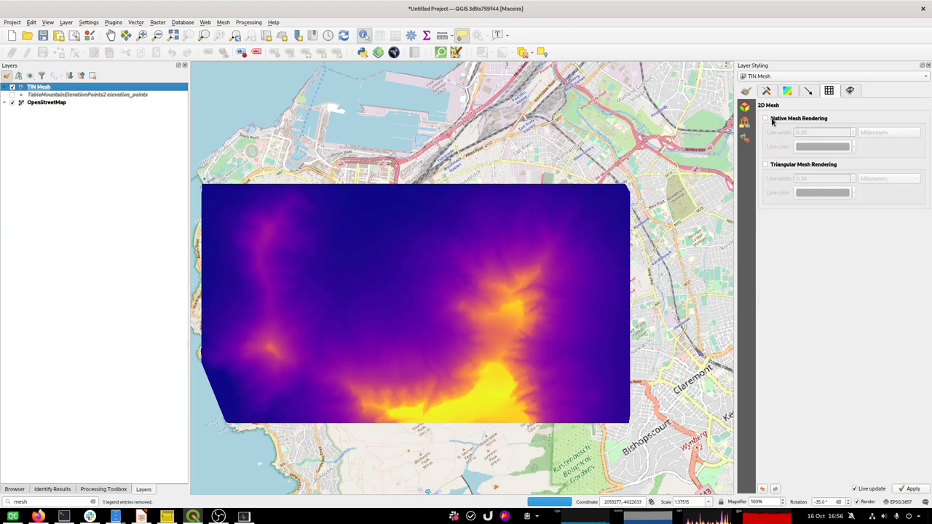
left_click(769, 118)
left_click_drag(297, 259, 351, 304)
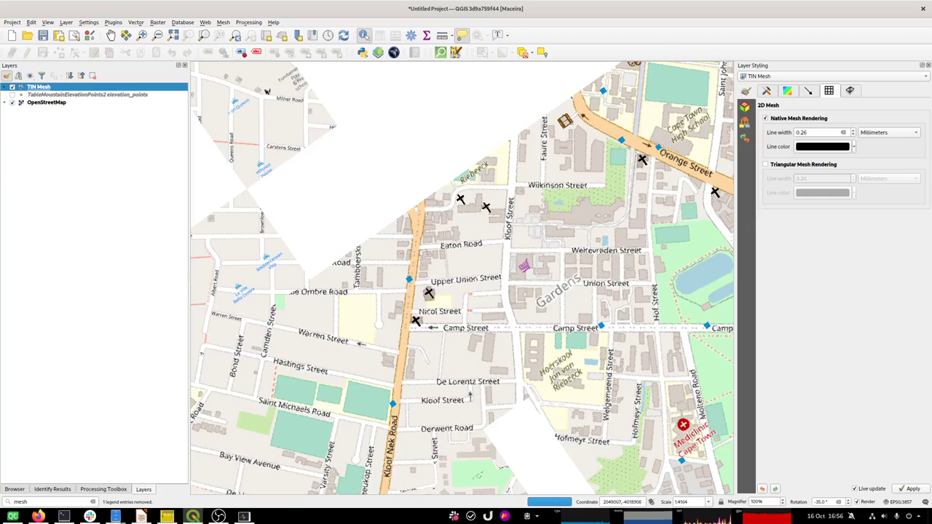
left_click(140, 36)
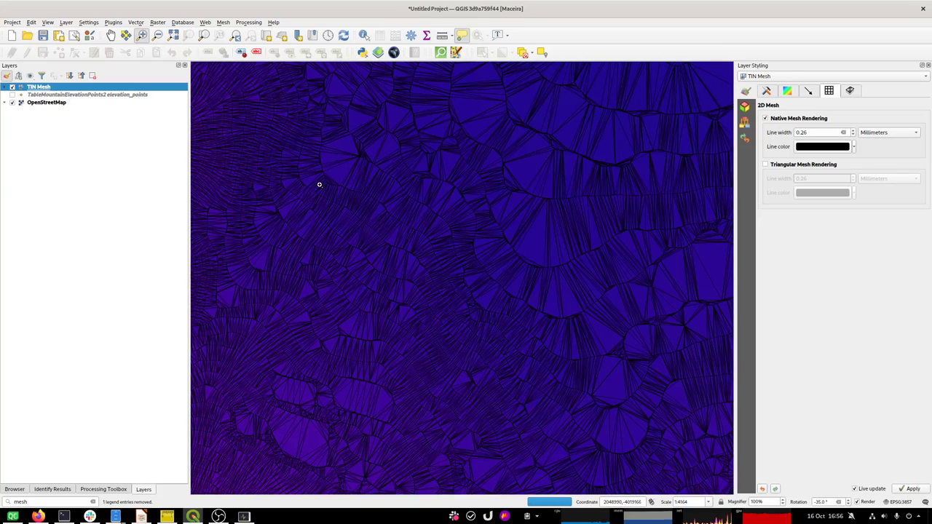
left_click_drag(325, 183, 451, 295)
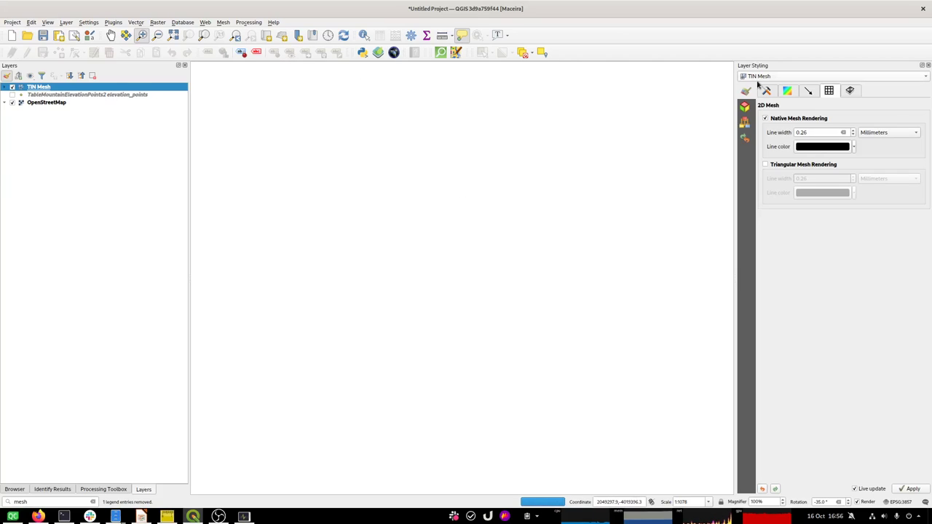
Launch the Sqliteman application to inspect the elevation point data
key("alt+Tab")
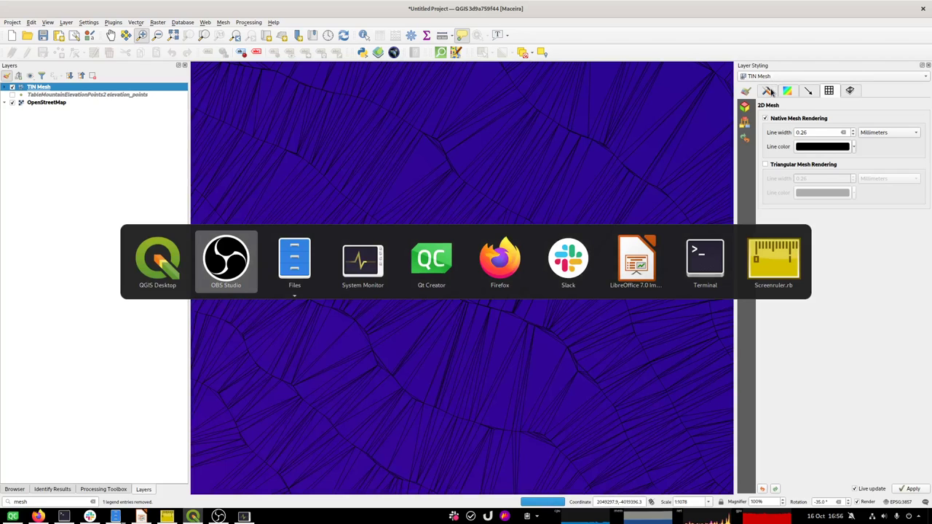
key("super")
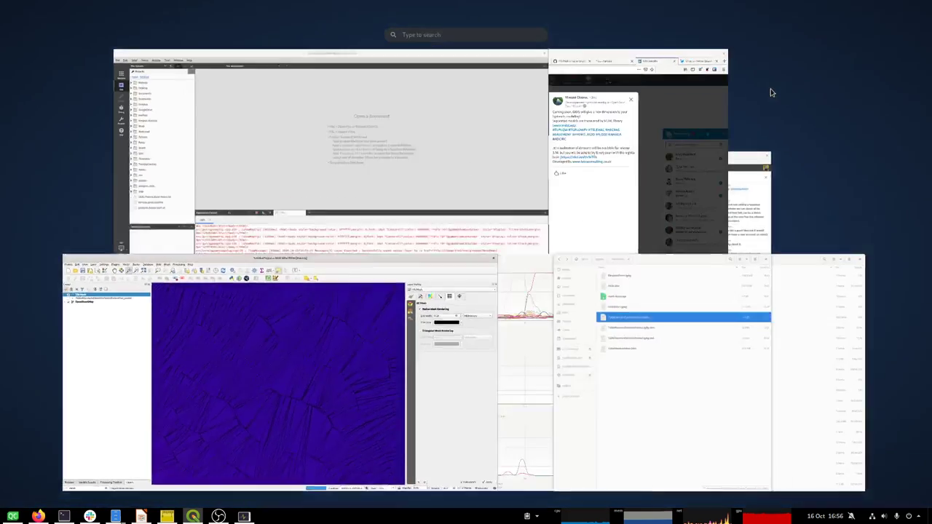
type("sq")
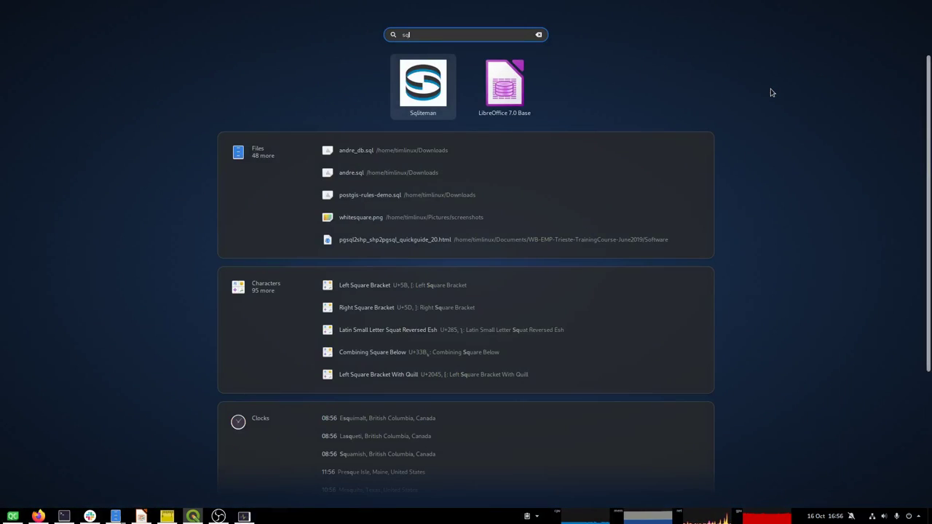
key("Return")
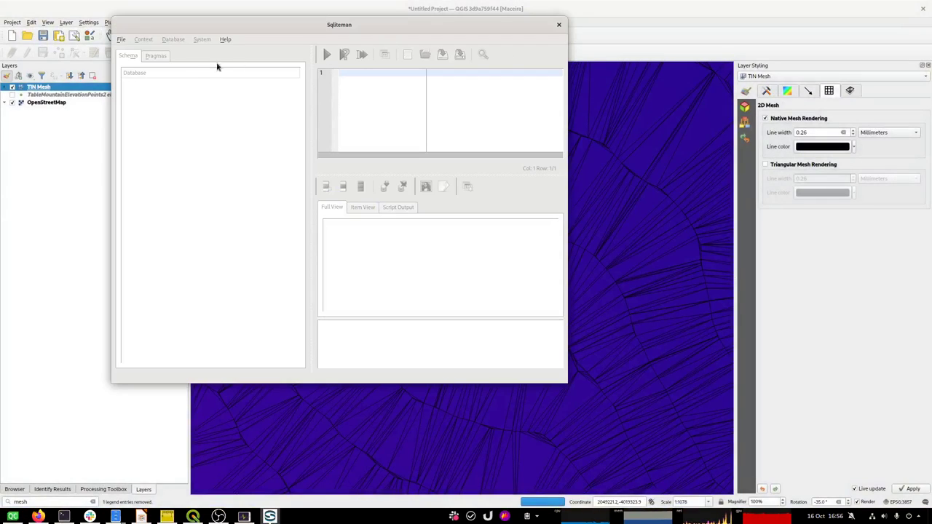
Open the TableMountainElevationPoints2.gpkg database from the MeshDemo folder in gisdata
left_click(121, 40)
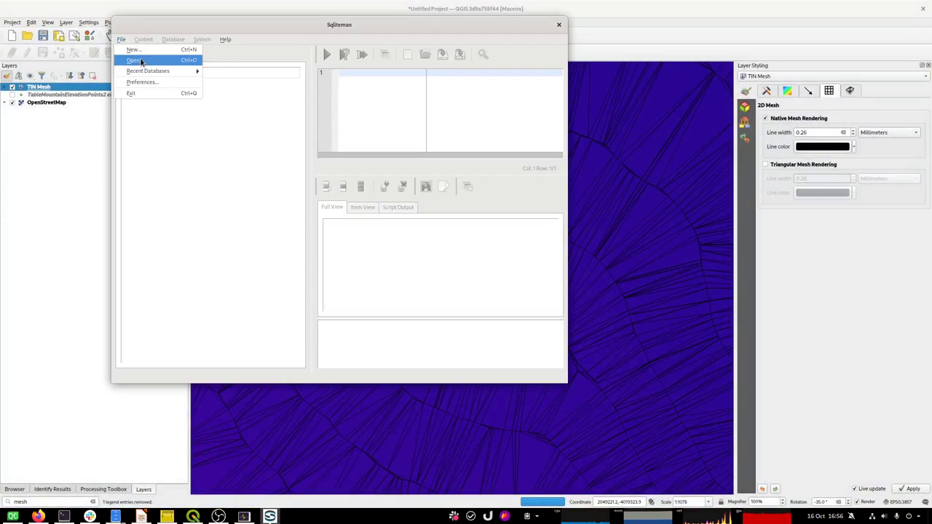
left_click(134, 60)
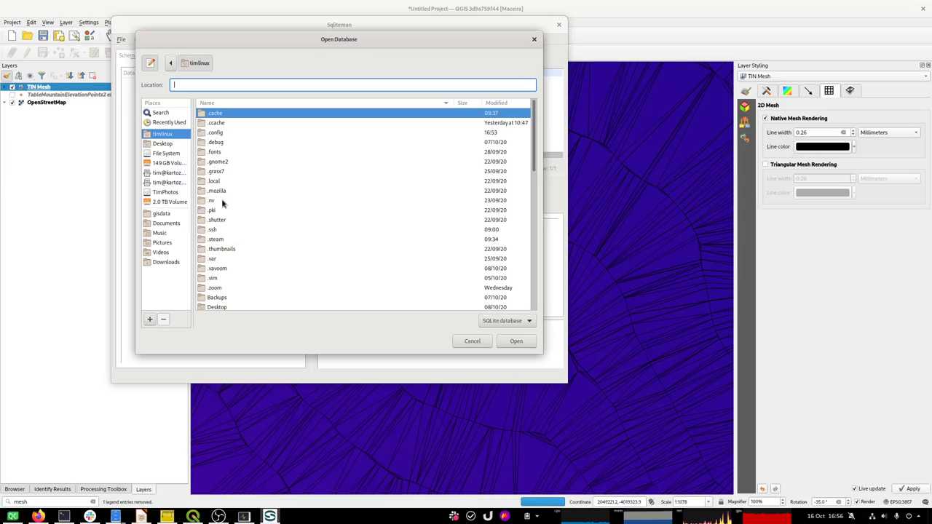
left_click(159, 214)
scroll(247, 208, "down", 3)
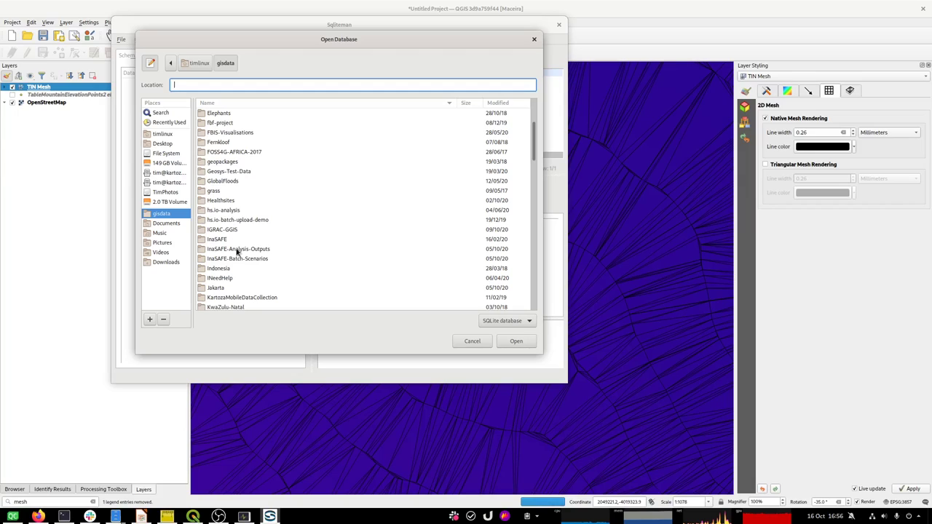
scroll(236, 252, "down", 1)
scroll(237, 252, "down", 3)
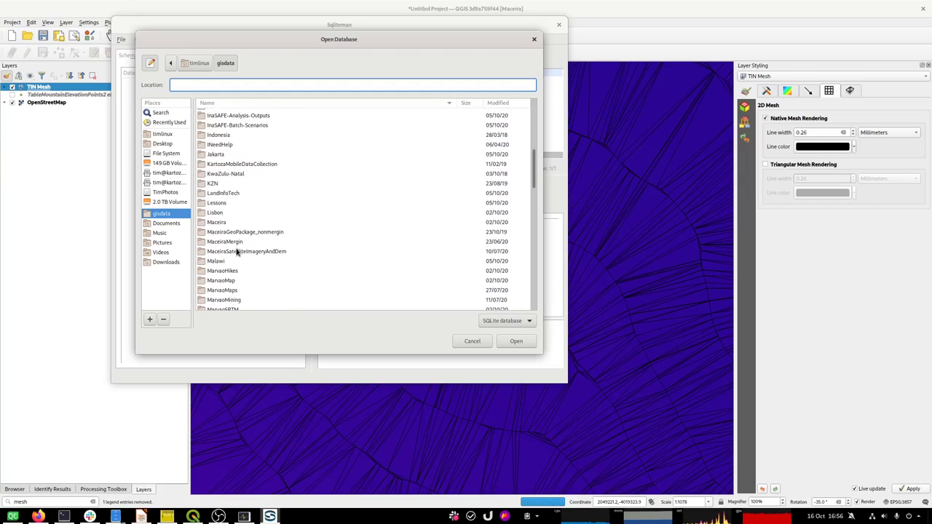
scroll(236, 254, "down", 1)
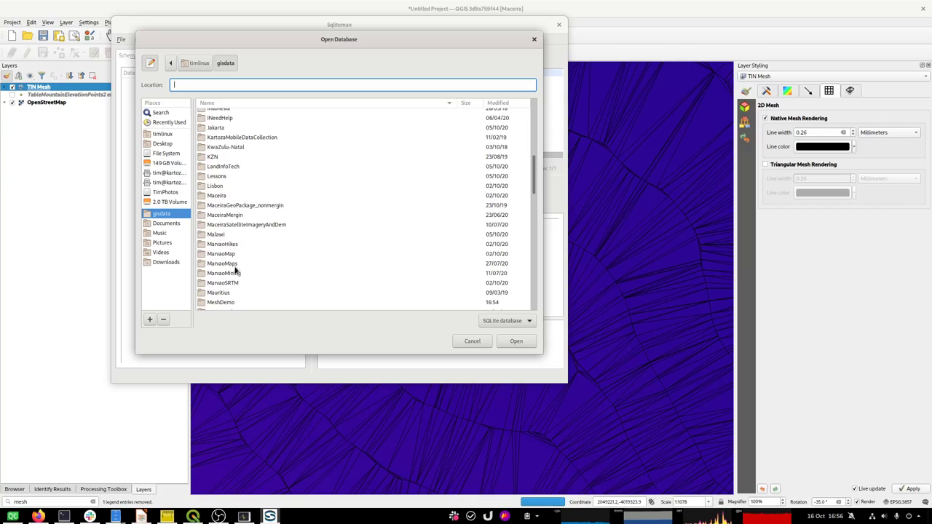
double_click(219, 302)
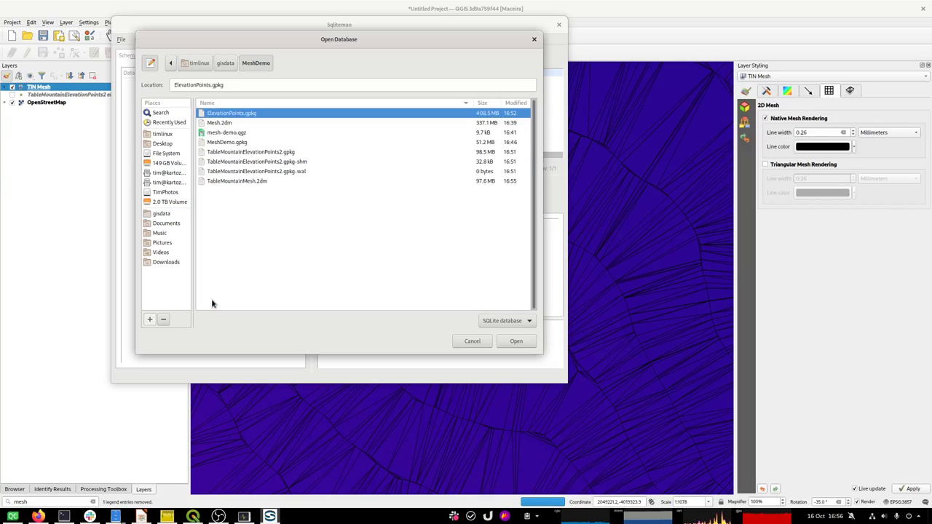
double_click(254, 153)
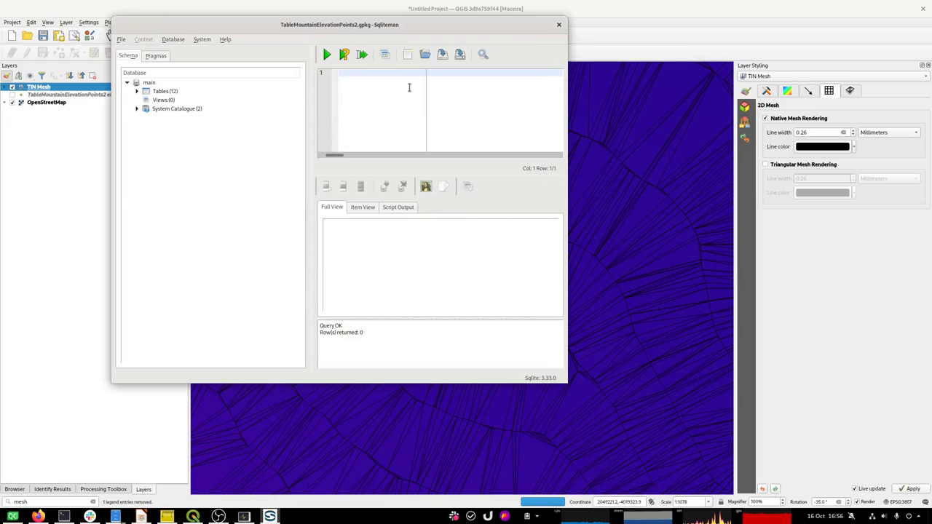
Run the query "select count(*) from elevation_points;" on the database and close Sqliteman without saving the query
left_click(137, 92)
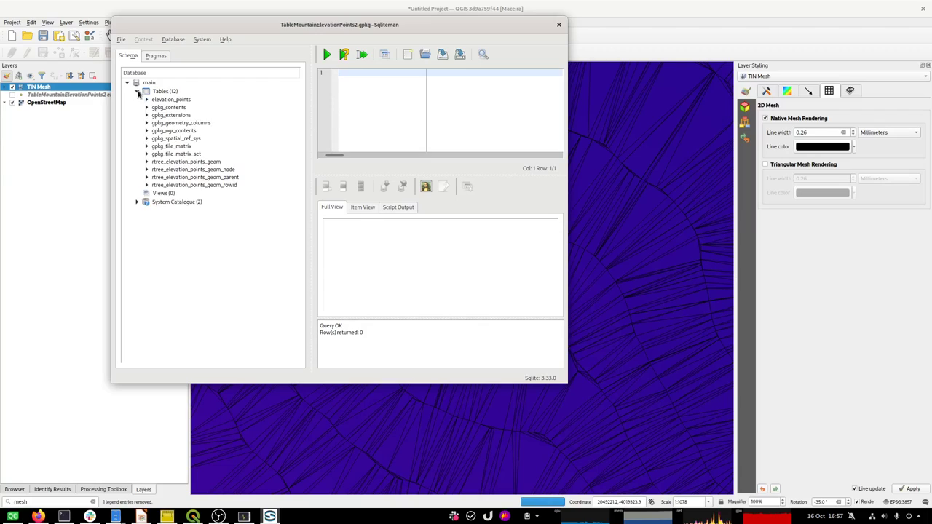
left_click(408, 107)
type("select count(*) from ")
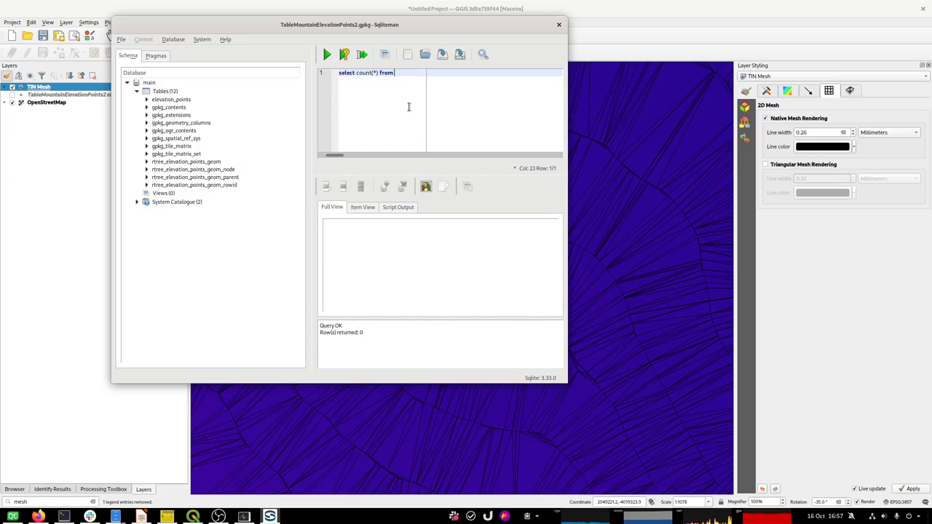
type("table")
key("BackSpace")
key("BackSpace")
type("elevation_points;")
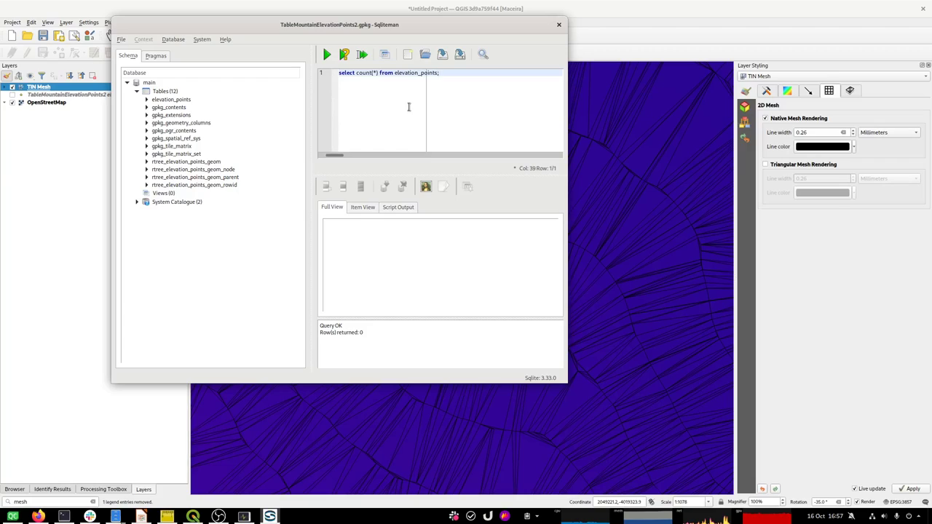
left_click(327, 54)
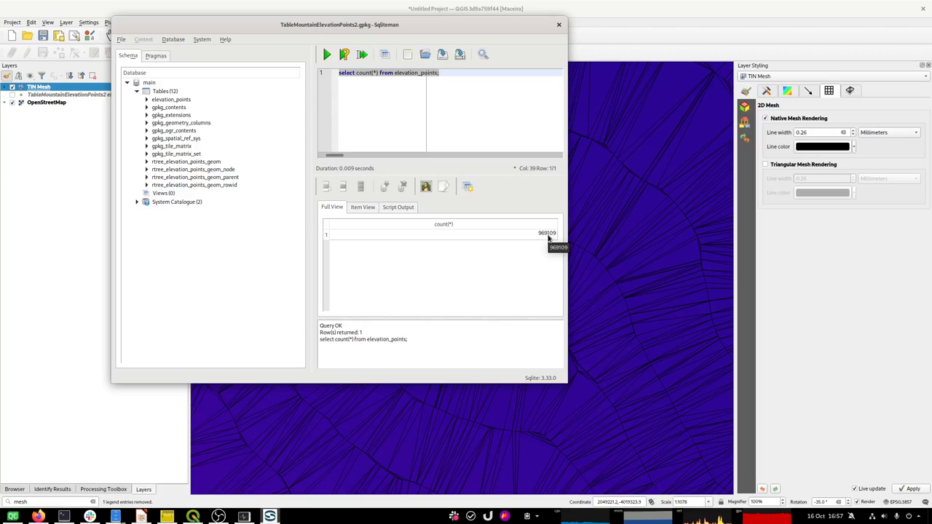
left_click(559, 25)
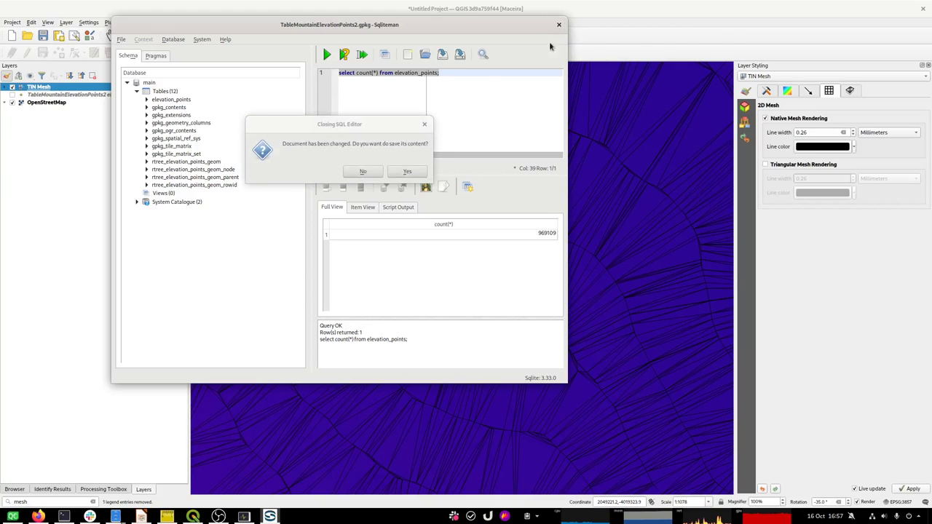
left_click(362, 171)
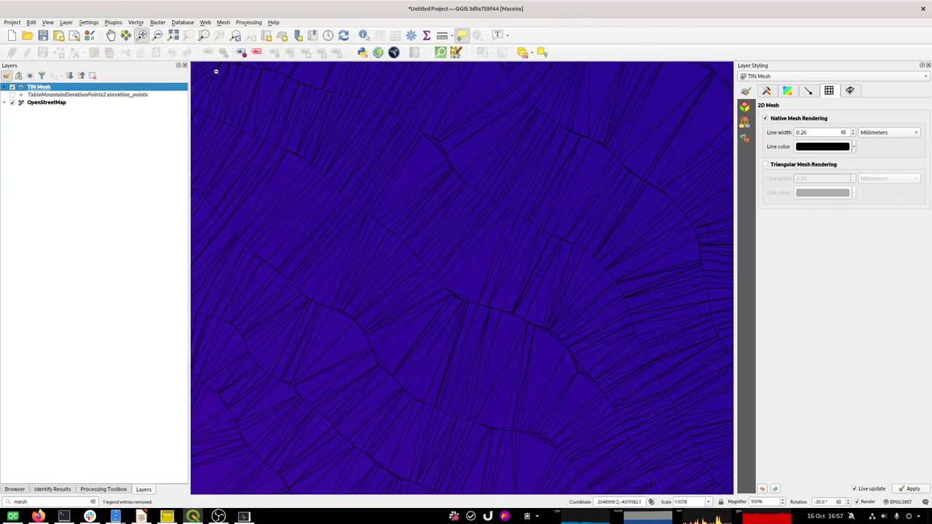
Create a new 3D map view and dock it above the 2D map canvas in QGIS
left_click(88, 23)
mouse_move(64, 23)
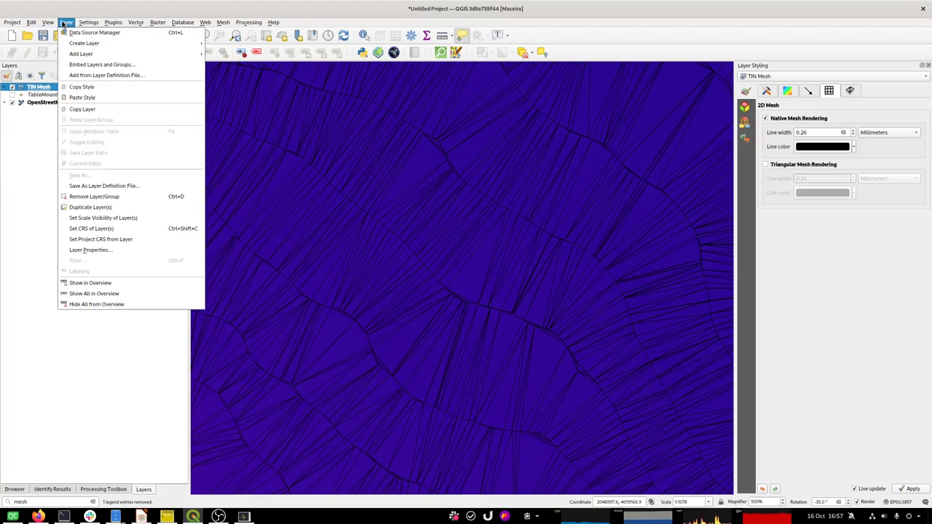
left_click(60, 43)
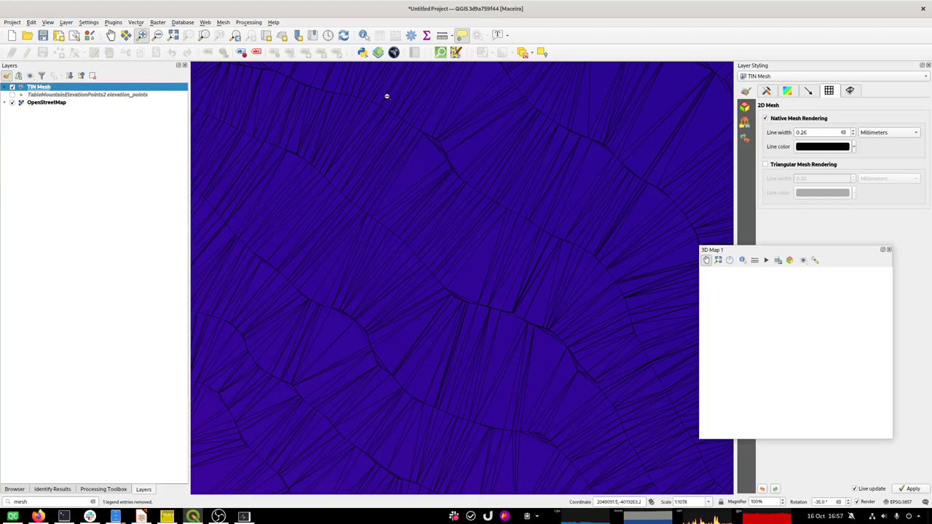
left_click_drag(828, 251, 536, 85)
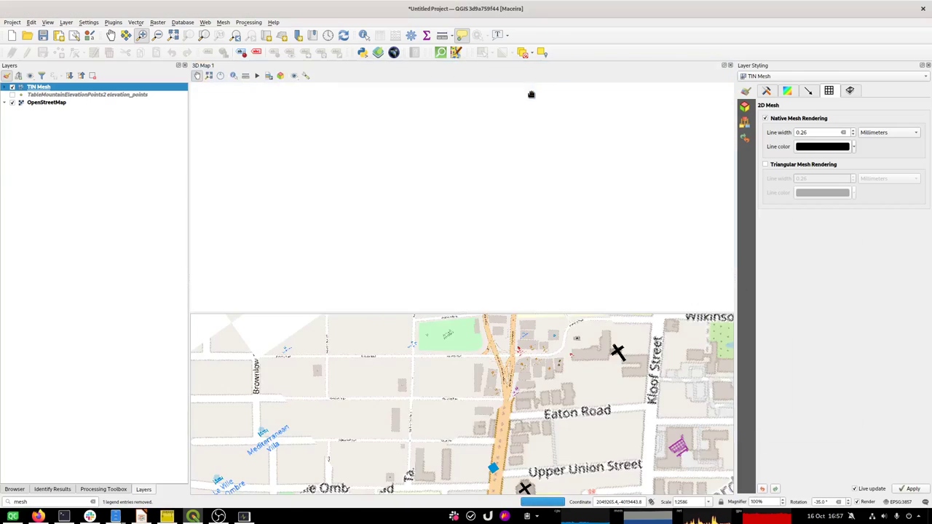
Configure the 3D view to use the Mesh terrain type
left_click(306, 77)
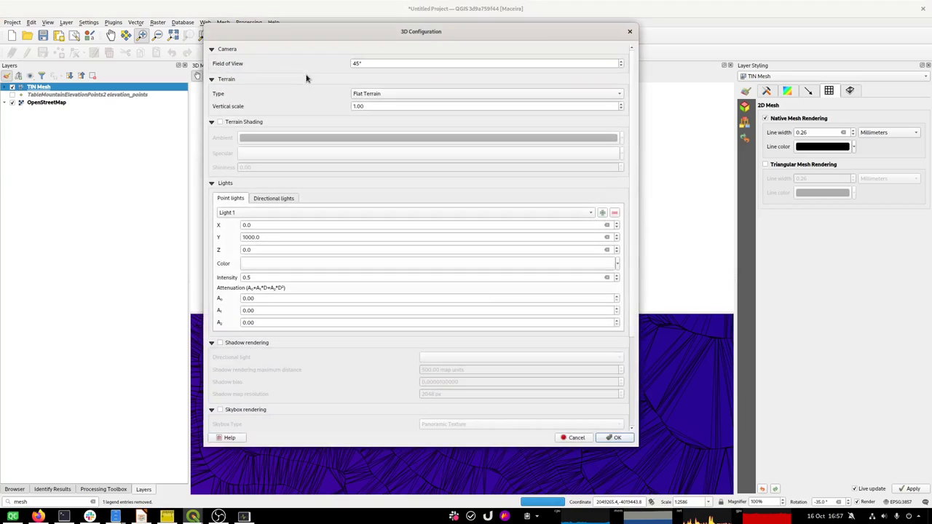
left_click(377, 97)
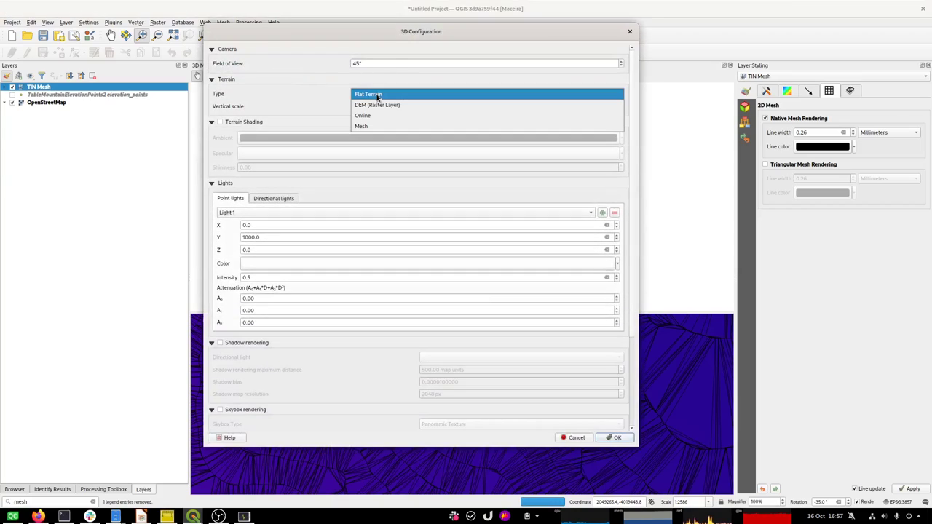
left_click(369, 129)
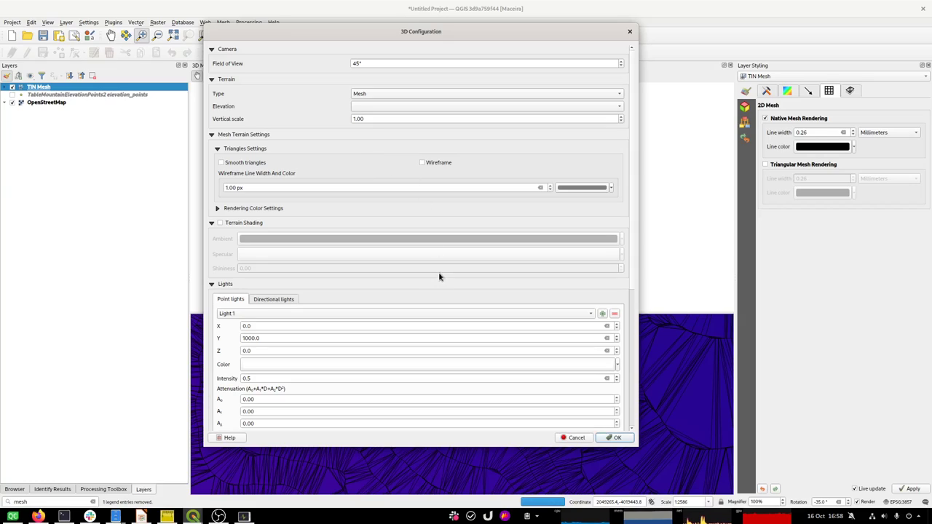
left_click(616, 438)
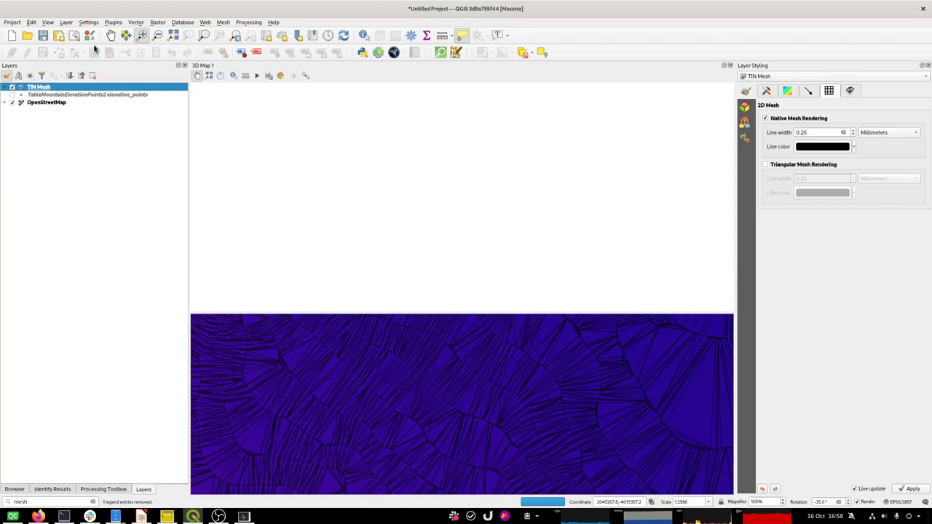
Save the project as mesh-demo.qgz in the MeshDemo folder, replacing the existing file
left_click(44, 35)
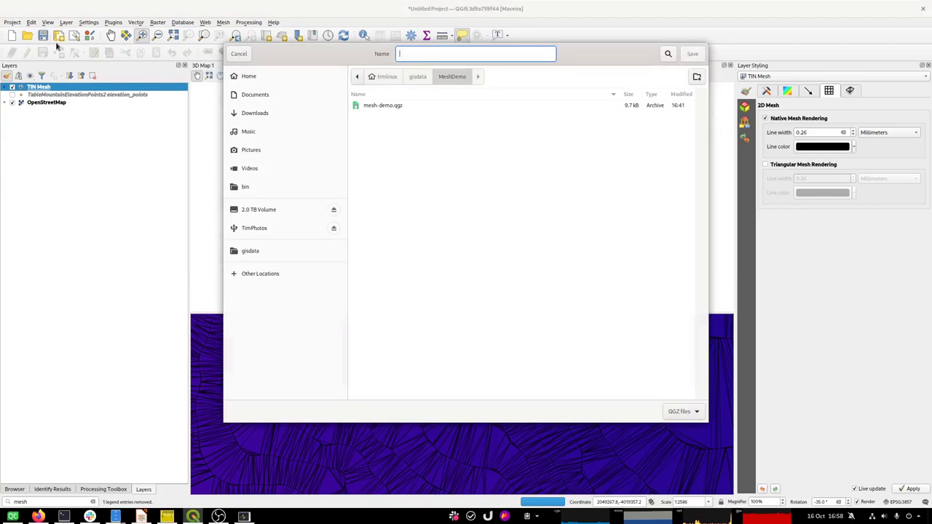
left_click(377, 107)
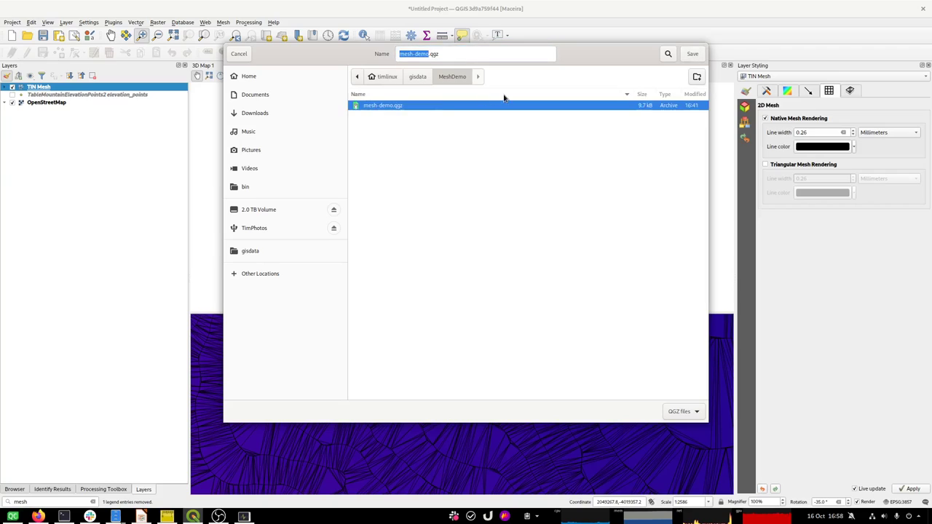
left_click(693, 54)
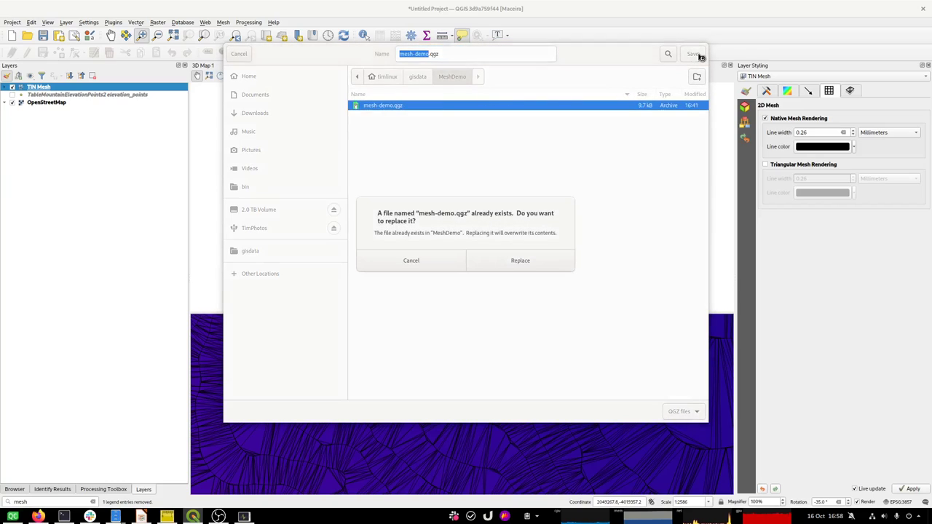
left_click(504, 261)
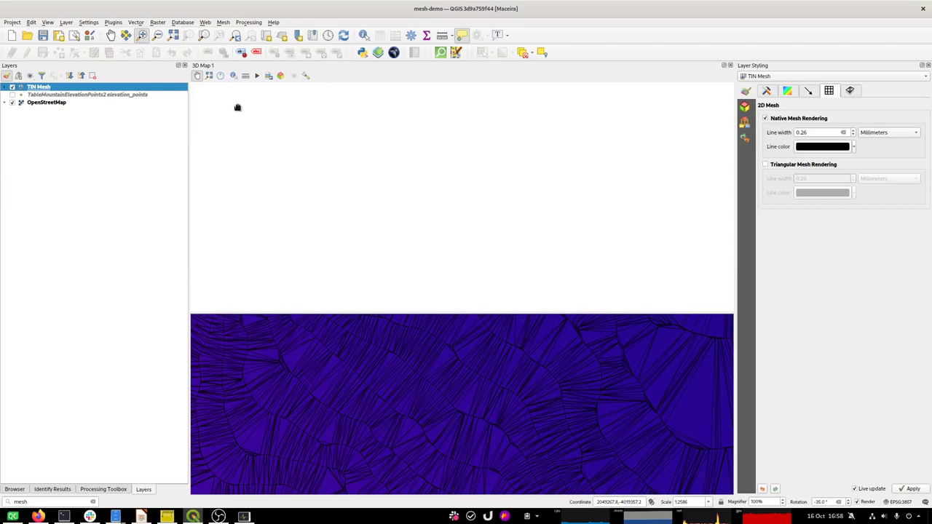
Set the 3D terrain's elevation source to the TIN Mesh layer and check resource usage in System Monitor before returning to QGIS
left_click(306, 76)
left_click(377, 105)
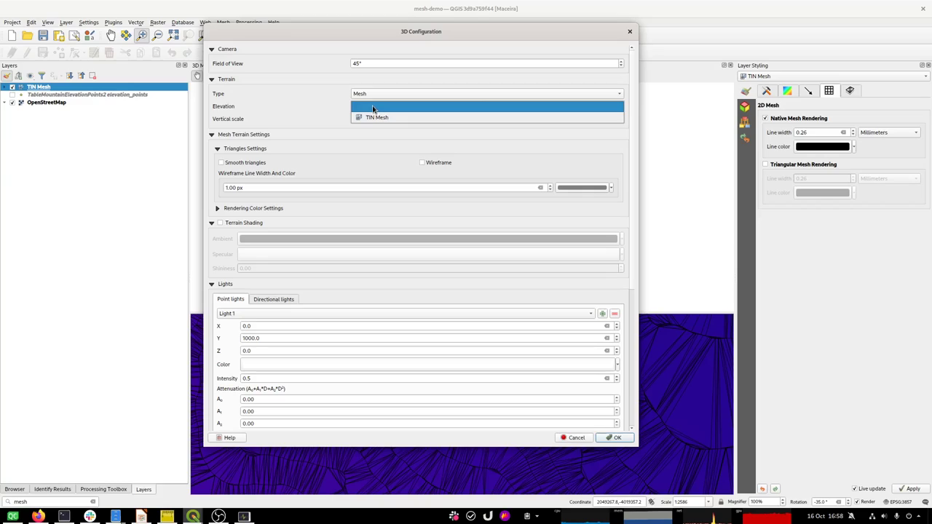
left_click(375, 116)
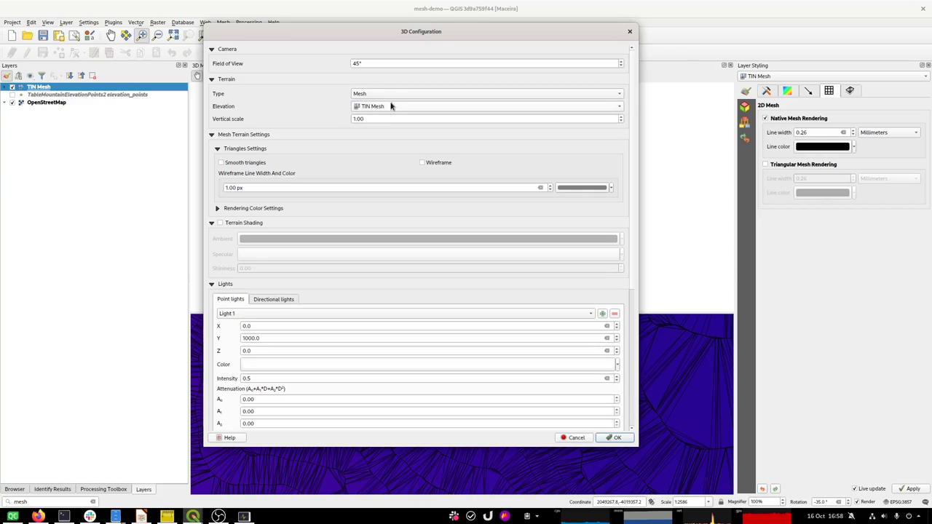
left_click(615, 438)
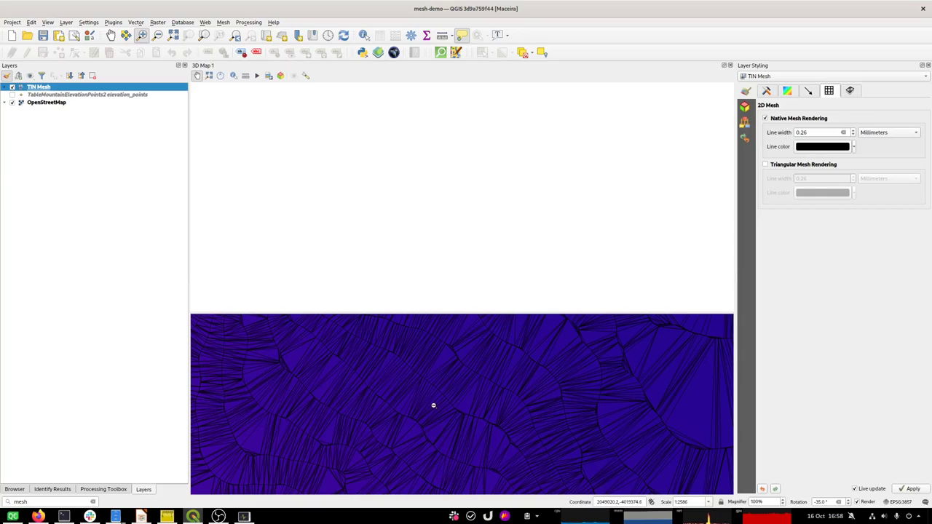
left_click(244, 516)
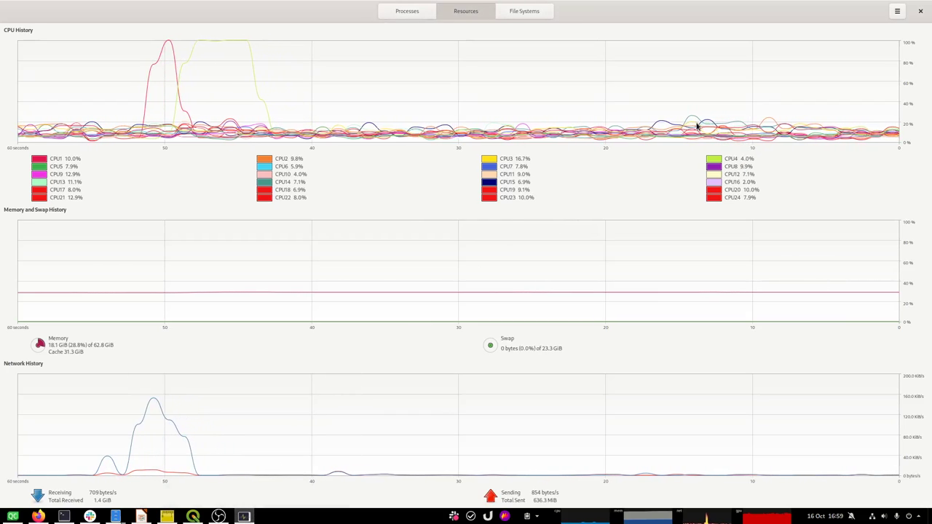
key("alt+Tab")
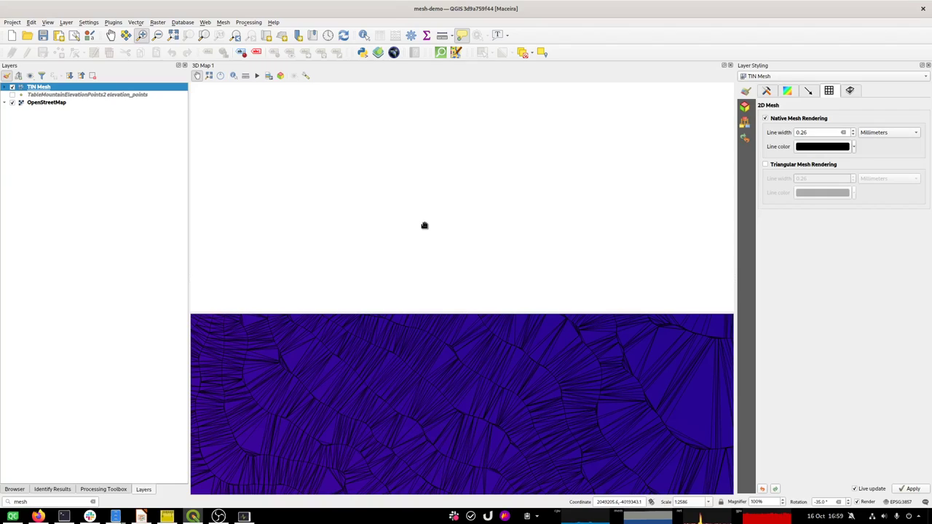
Enable the 3D Renderer for the TIN Mesh layer
left_click(746, 106)
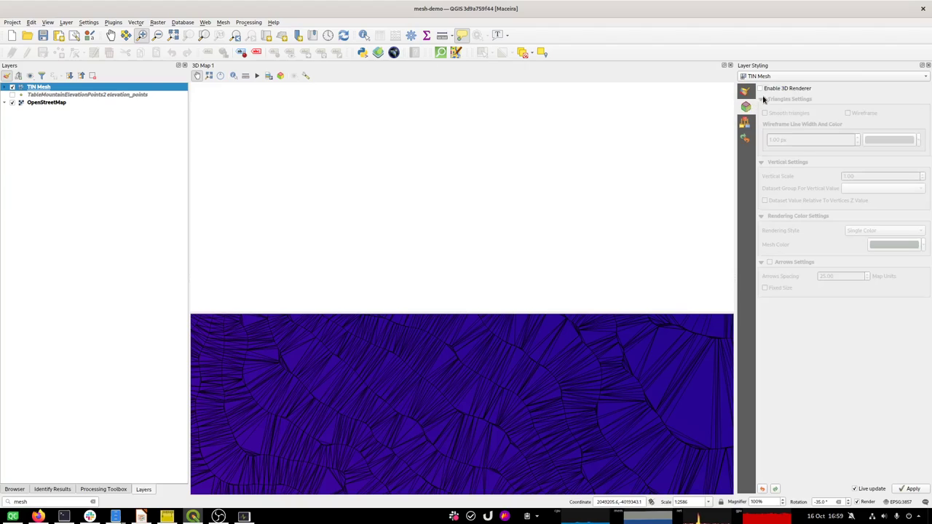
left_click(761, 88)
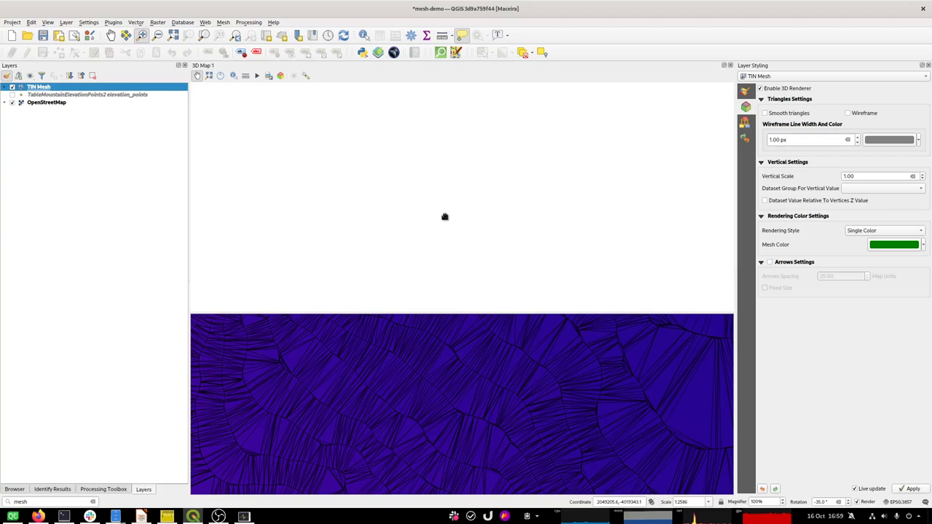
Show the full mesh in the 3D view, inspect the mountain's relief from several angles, and save the project
left_click(209, 76)
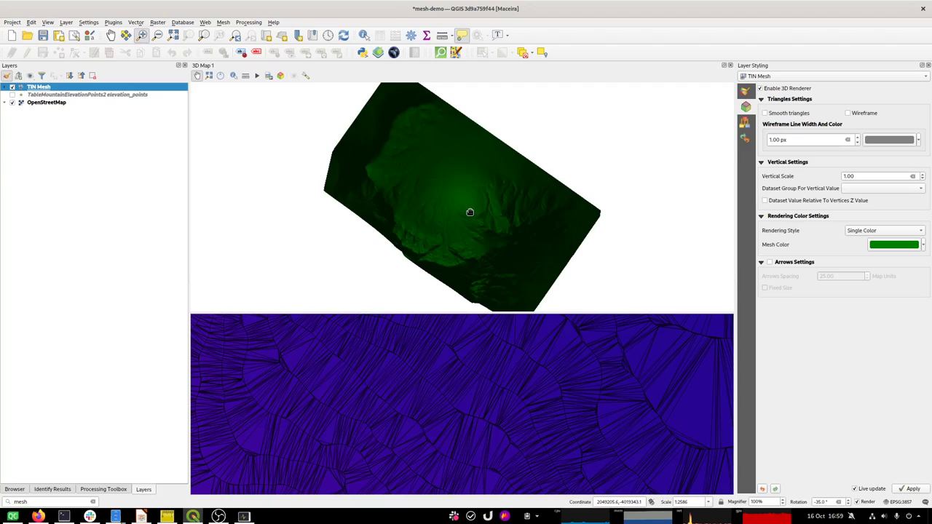
left_click_drag(487, 228, 539, 220)
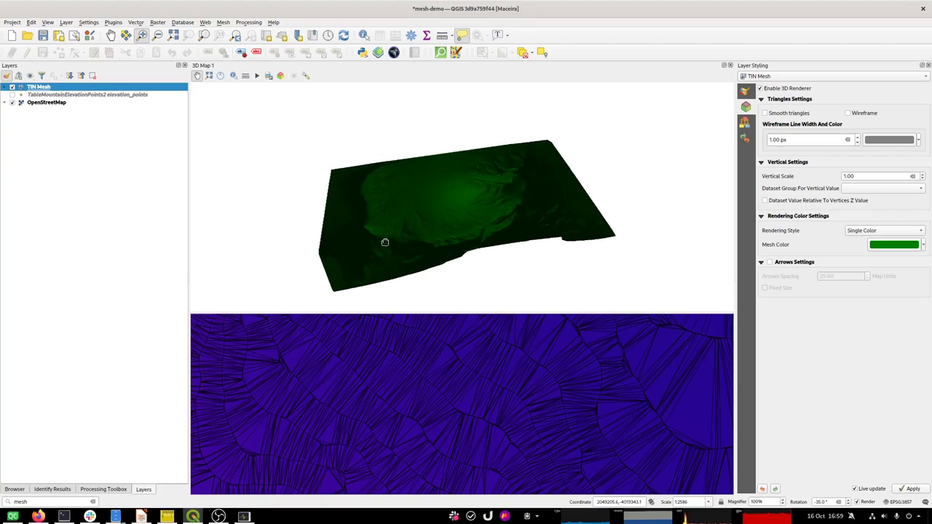
left_click_drag(427, 235, 453, 191)
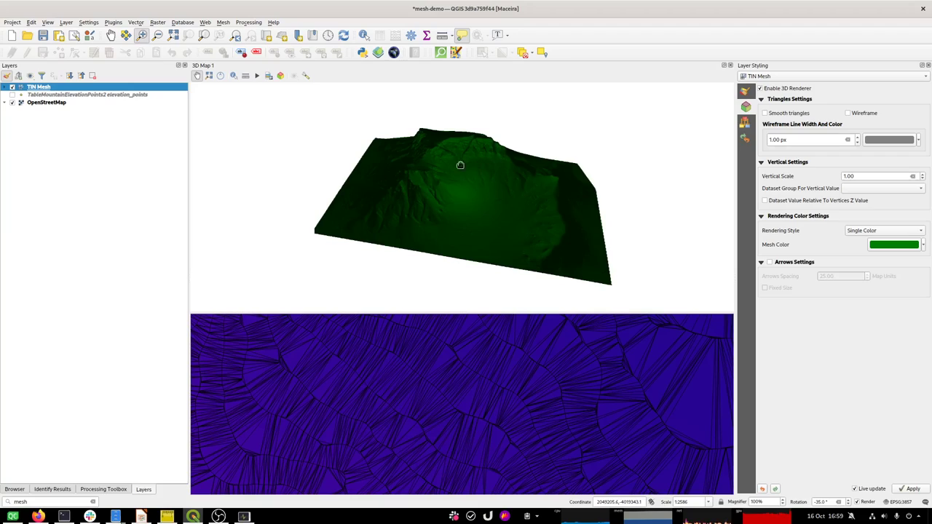
scroll(496, 210, "down", 1)
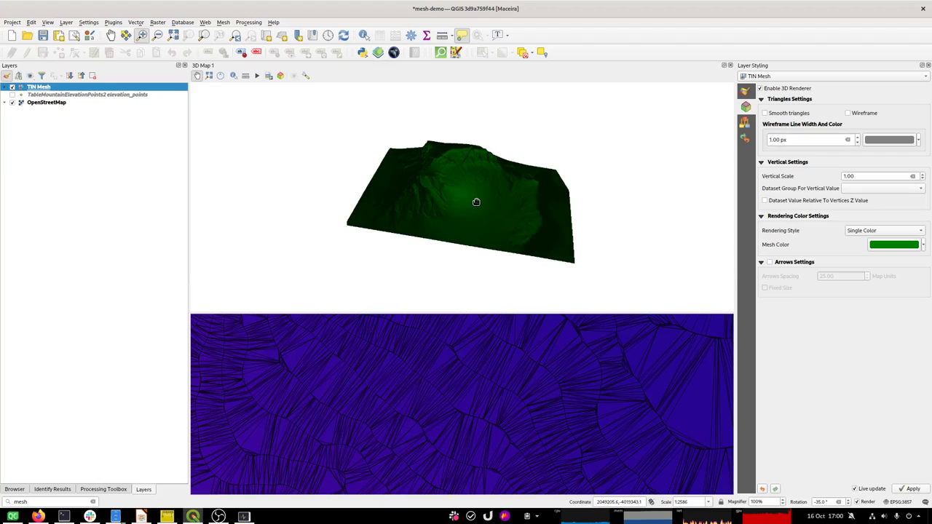
scroll(477, 201, "down", 3)
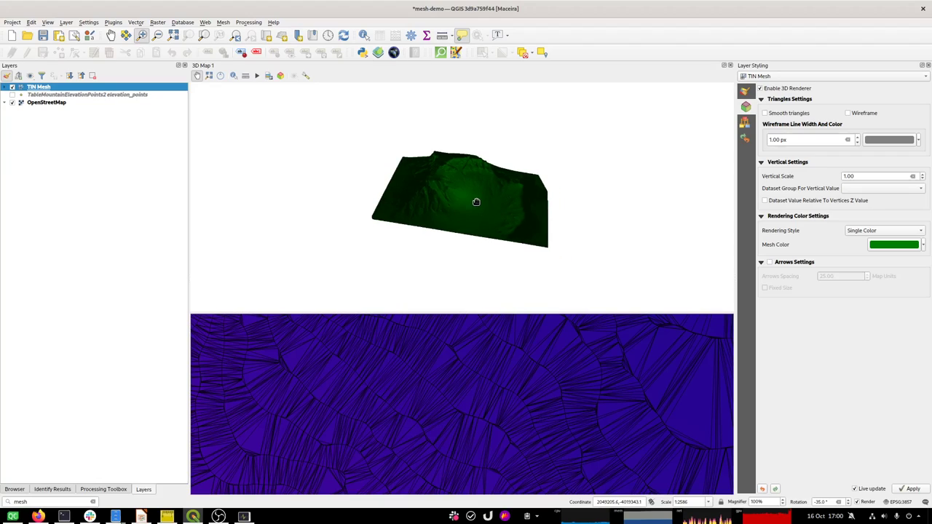
scroll(477, 201, "up", 3)
scroll(476, 202, "up", 3)
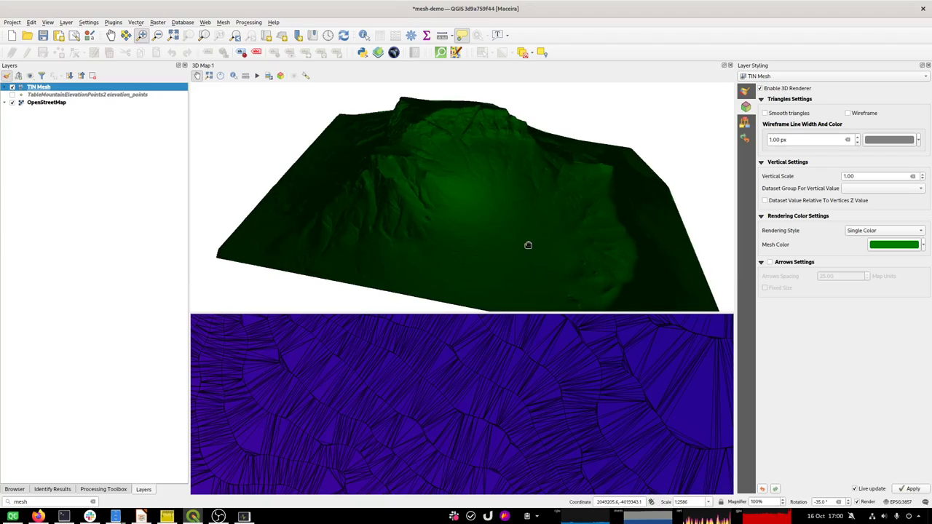
left_click_drag(541, 248, 545, 256)
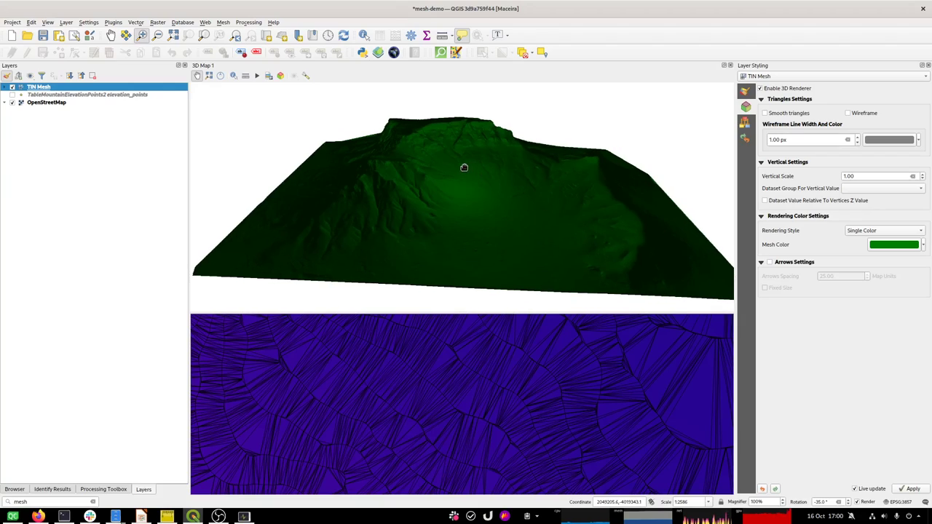
scroll(455, 170, "up", 2)
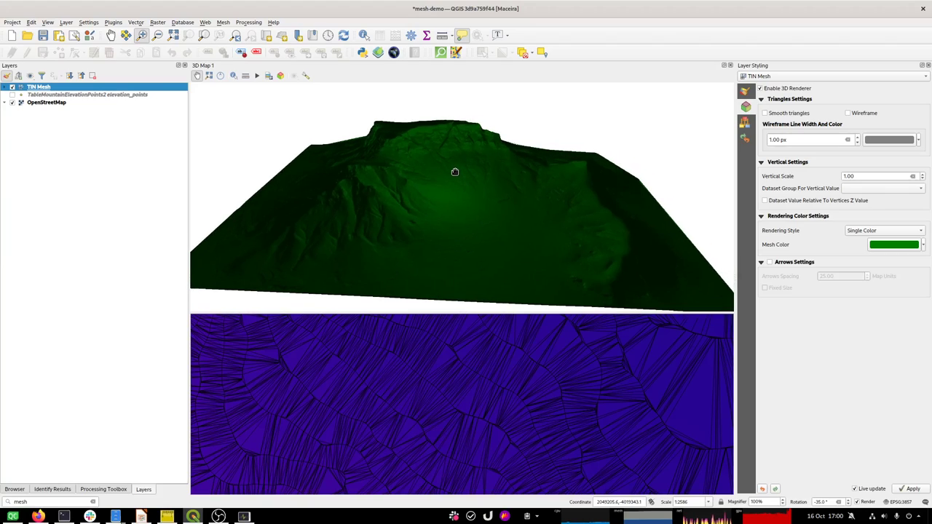
scroll(449, 174, "up", 1)
left_click_drag(445, 173, 428, 172)
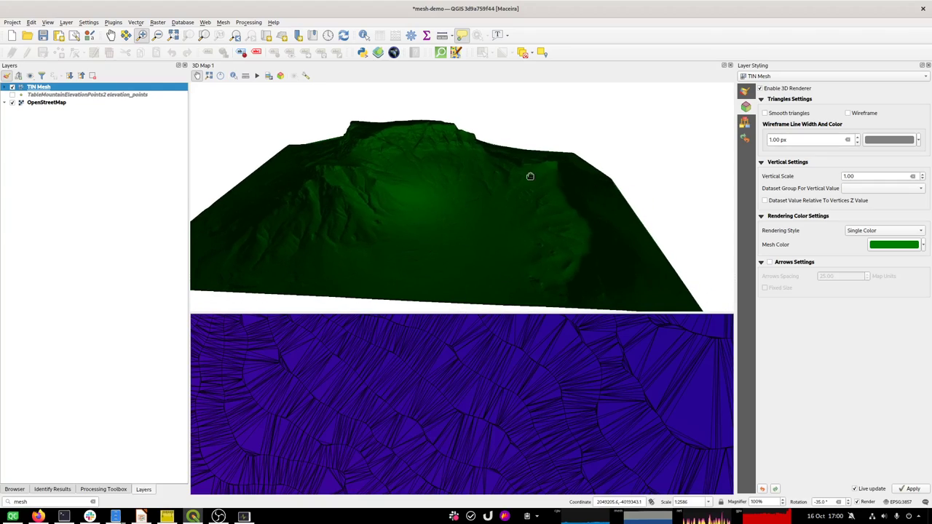
left_click(43, 35)
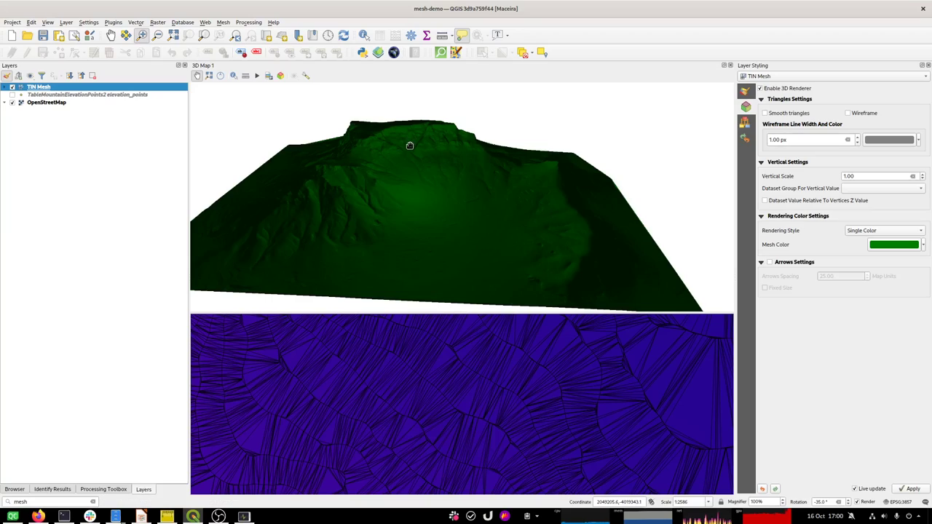
Examine the mountain's slopes, ravines and cliffs close up in the 3D view
scroll(410, 145, "down", 4)
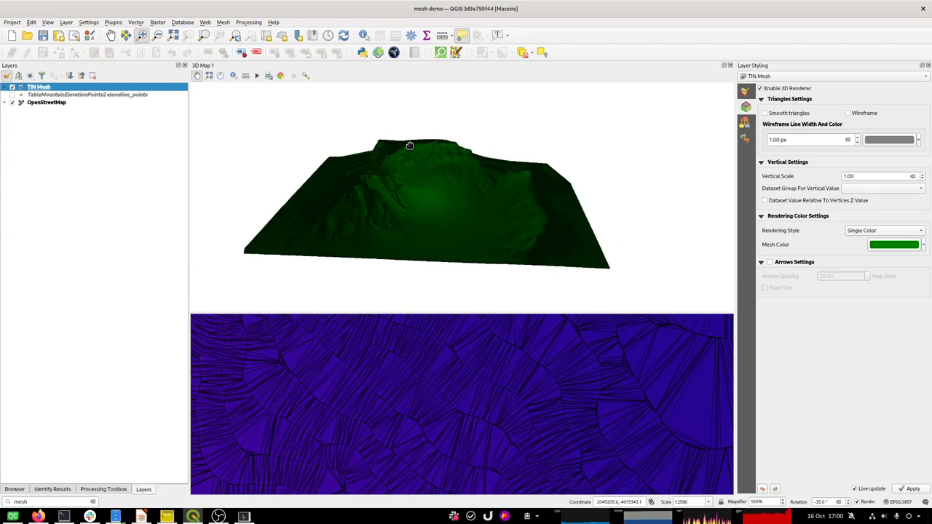
scroll(410, 145, "up", 6)
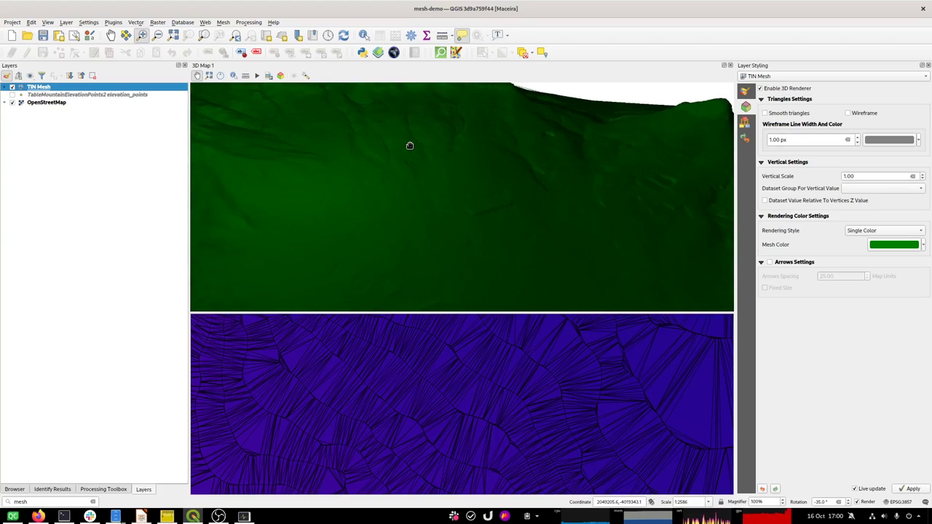
scroll(410, 145, "up", 2)
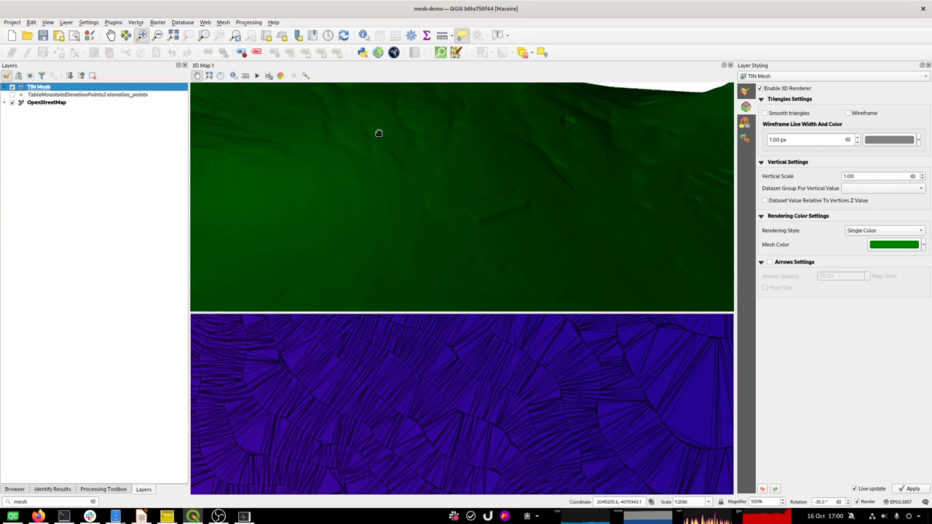
left_click_drag(378, 148, 448, 251)
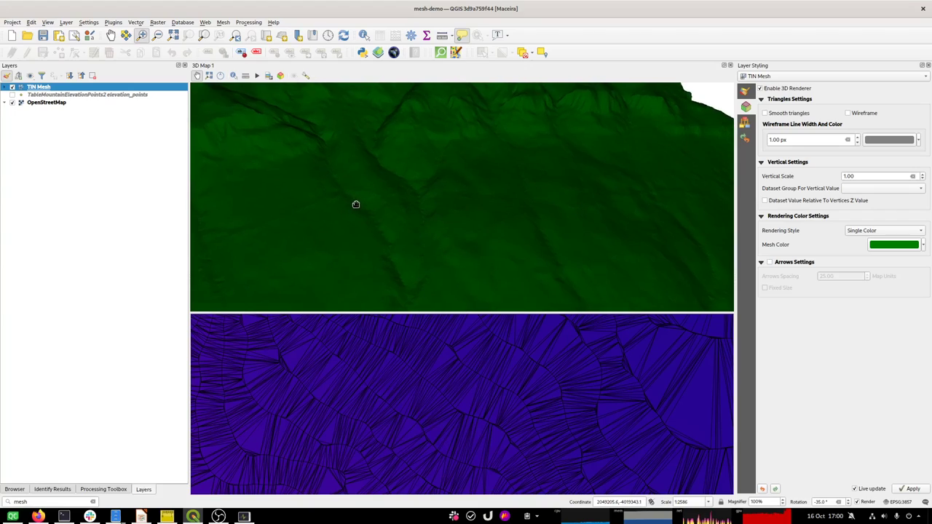
left_click_drag(364, 212, 434, 260)
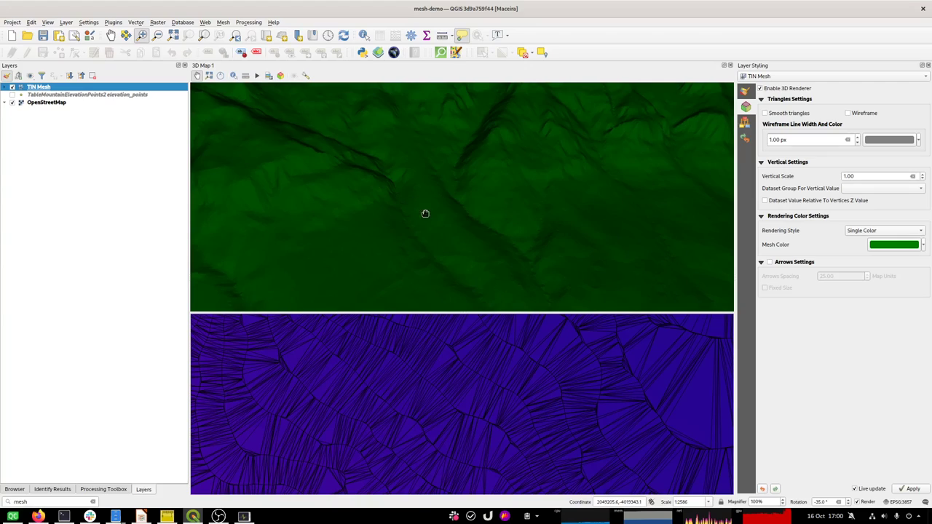
left_click_drag(425, 212, 436, 226)
left_click_drag(426, 179, 344, 181)
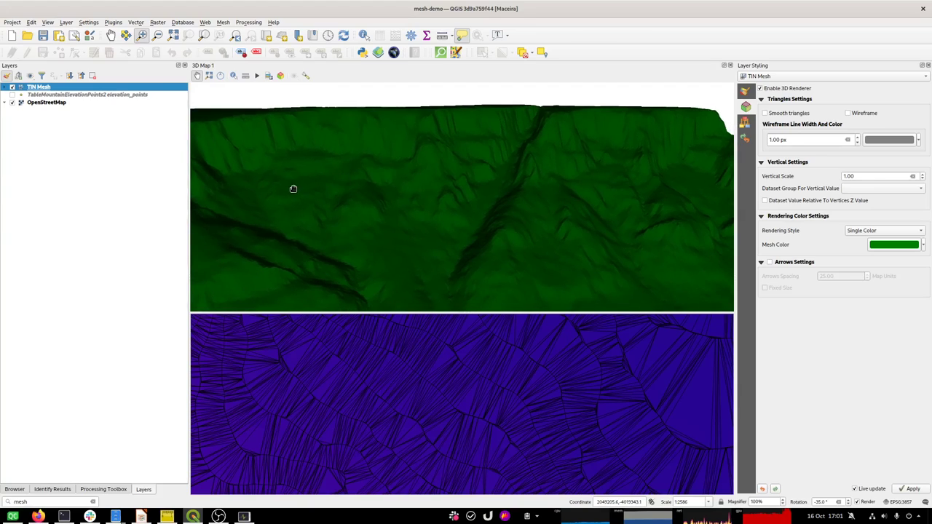
left_click_drag(308, 187, 450, 189)
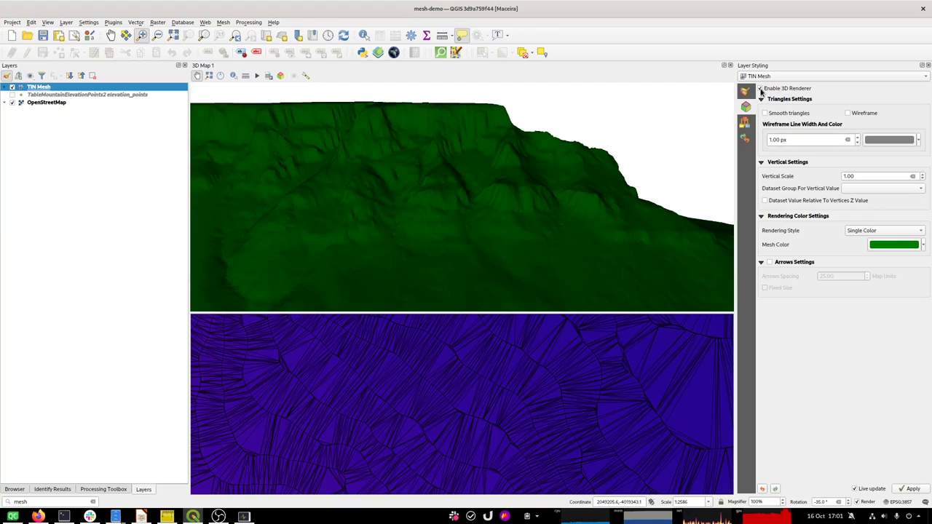
Disable the 3D Renderer for the TIN Mesh layer and save the project
left_click(760, 88)
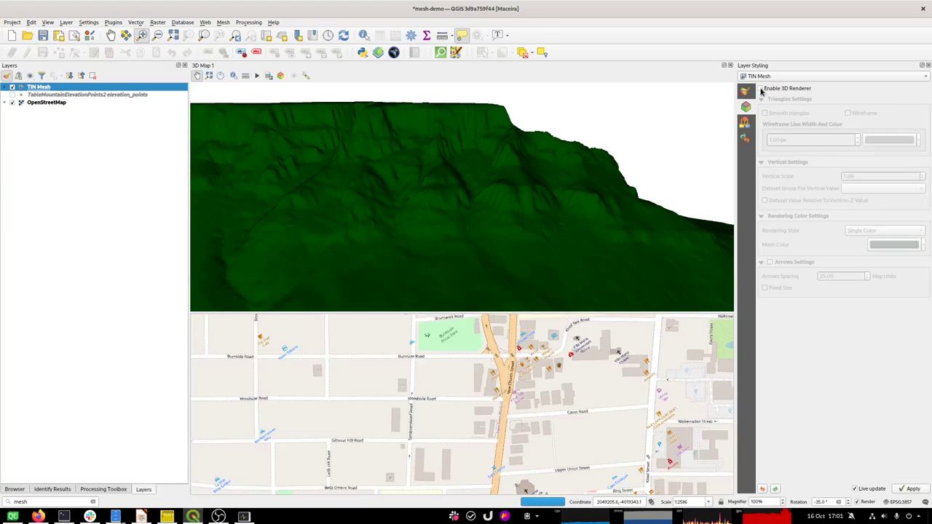
left_click_drag(468, 160, 498, 161)
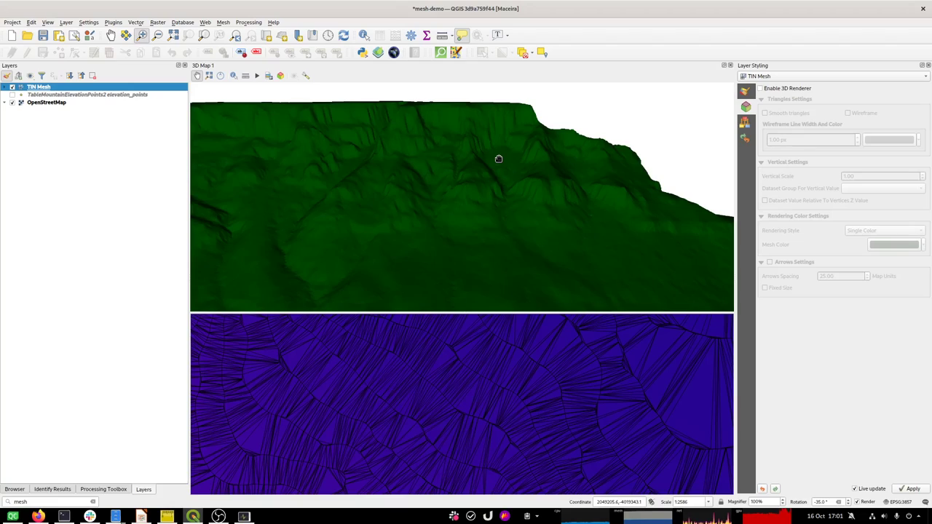
left_click(43, 35)
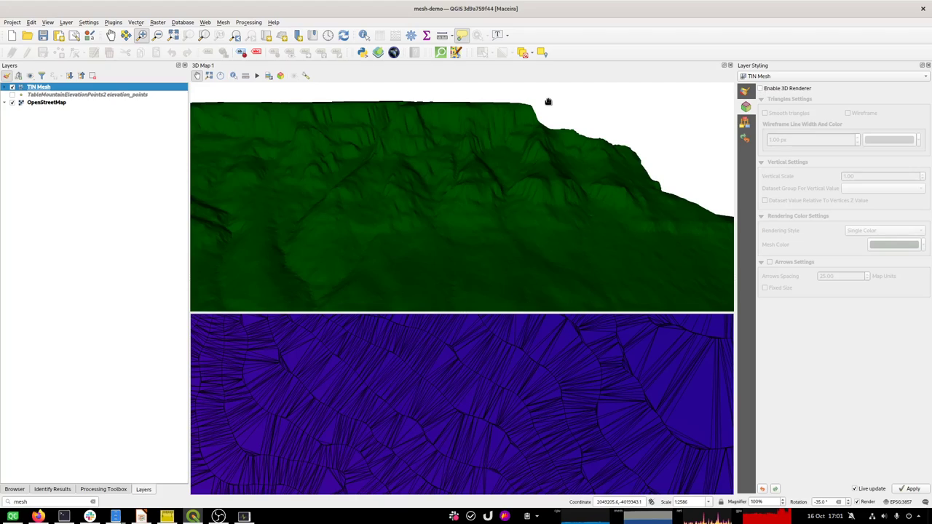
In the 3D configuration, try the Color Ramp Shader for the mesh terrain and set its rendering style back to Single Color
left_click(306, 76)
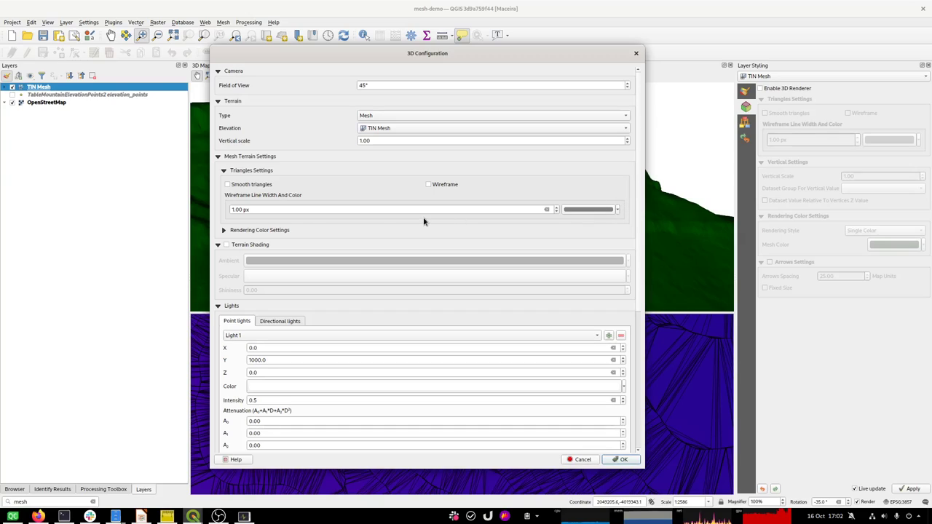
left_click(225, 230)
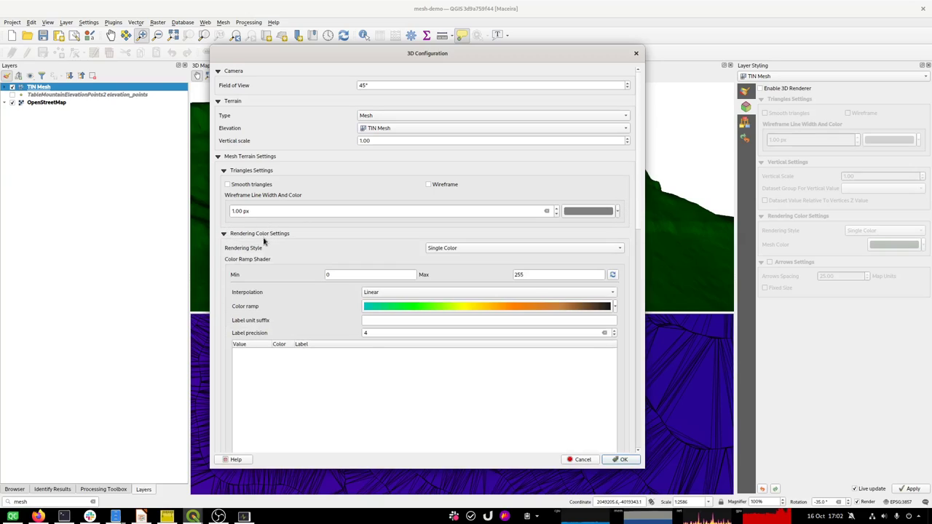
left_click(445, 252)
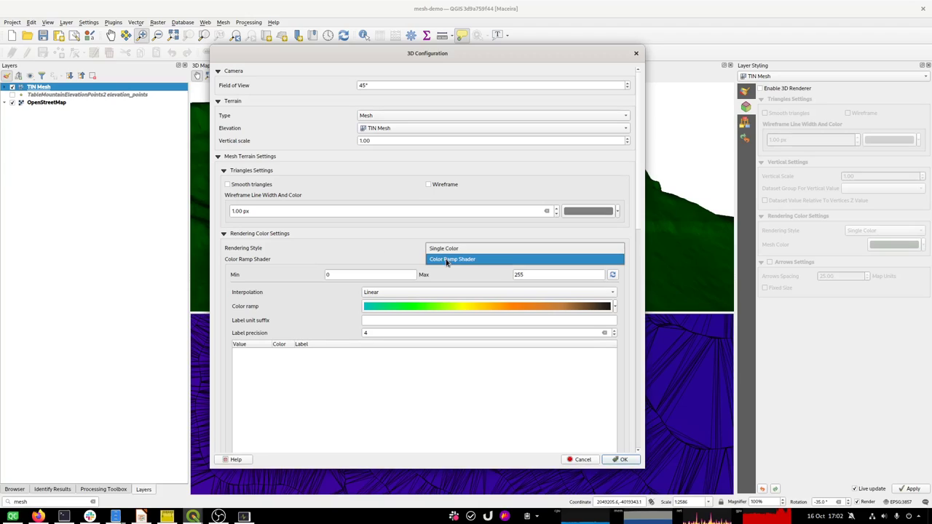
left_click(447, 259)
left_click(449, 251)
left_click(447, 241)
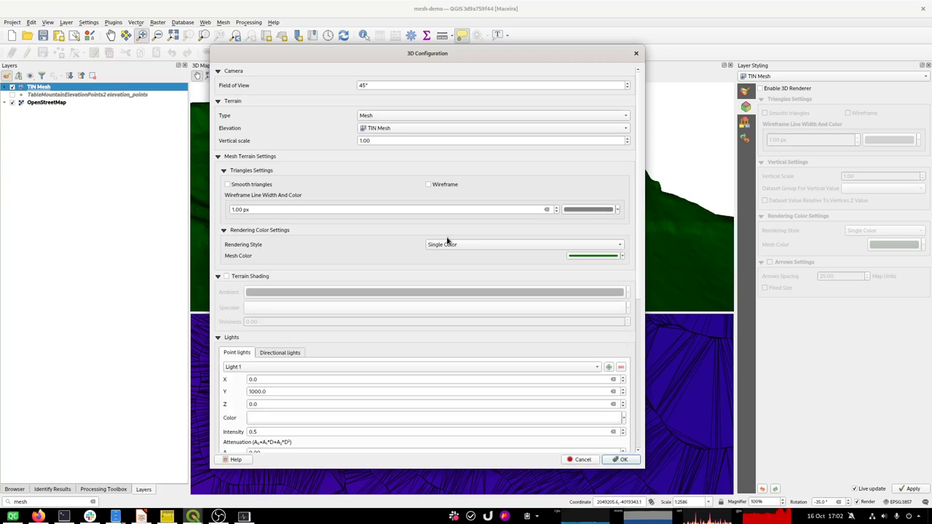
Set the terrain's mesh color to golden yellow #d1a103 and apply the 3D configuration
left_click(593, 257)
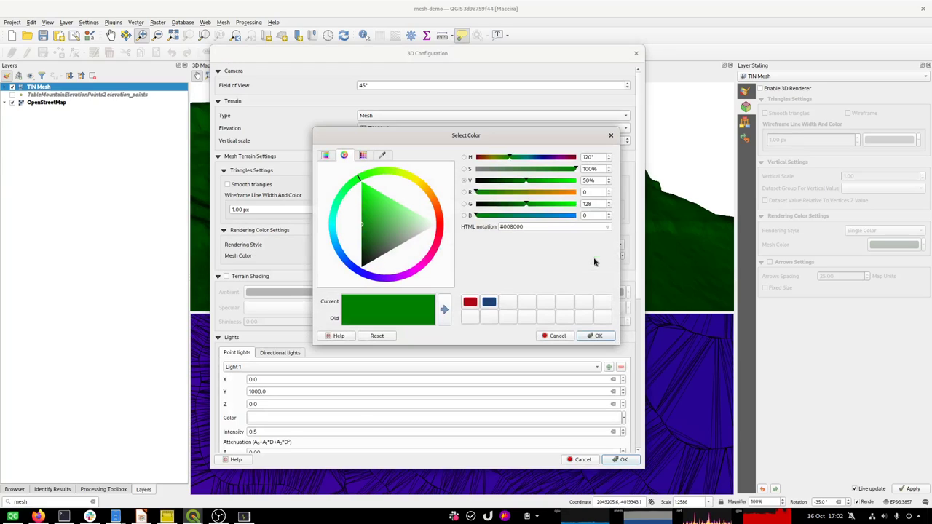
left_click(415, 184)
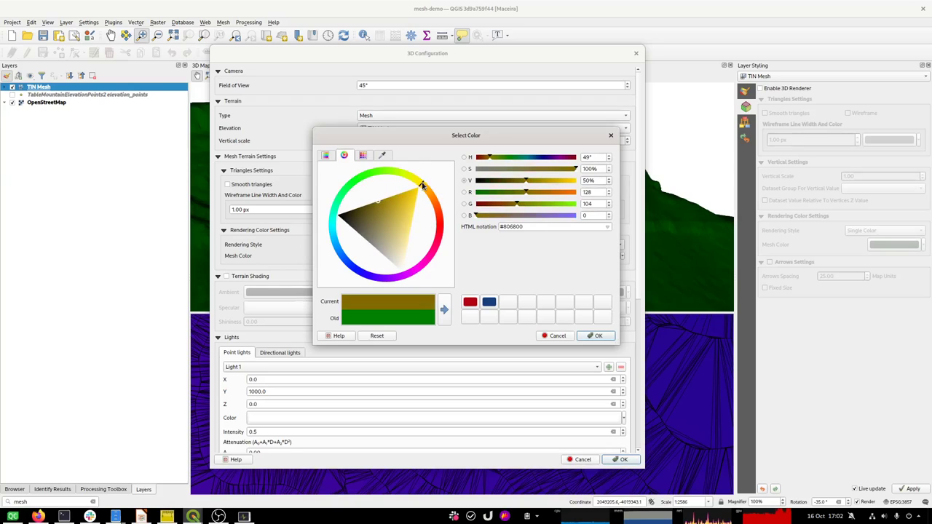
left_click(411, 195)
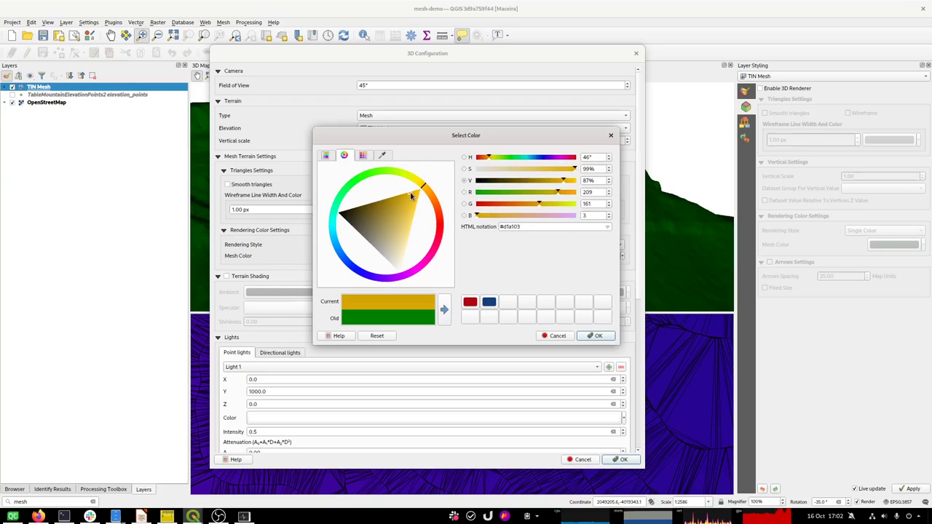
left_click(595, 336)
left_click(624, 459)
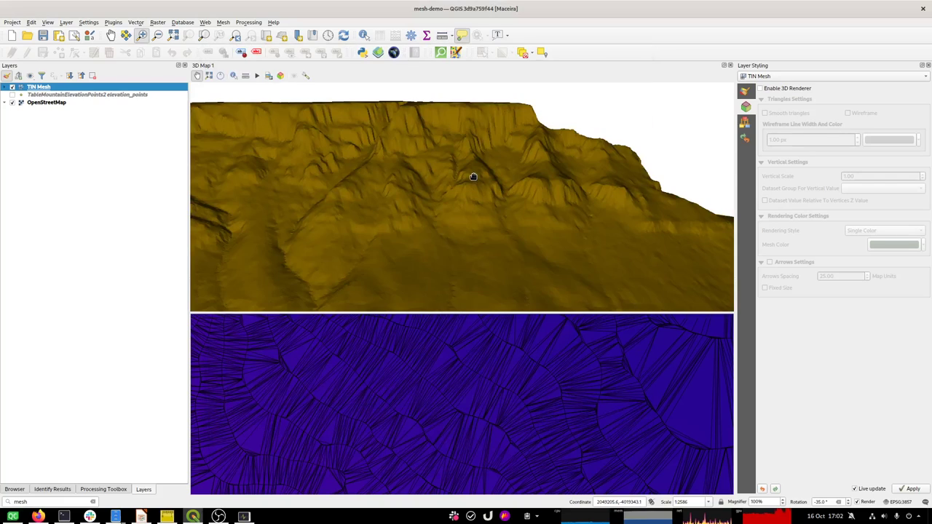
left_click_drag(495, 178, 484, 176)
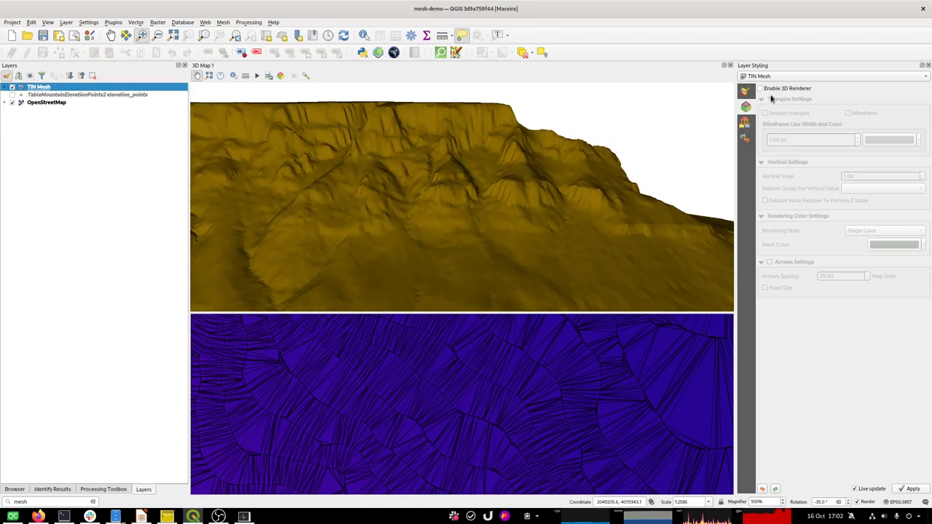
Enable the 3D Renderer with Wireframe for the TIN Mesh layer and reapply the unchanged 3D configuration
left_click(761, 88)
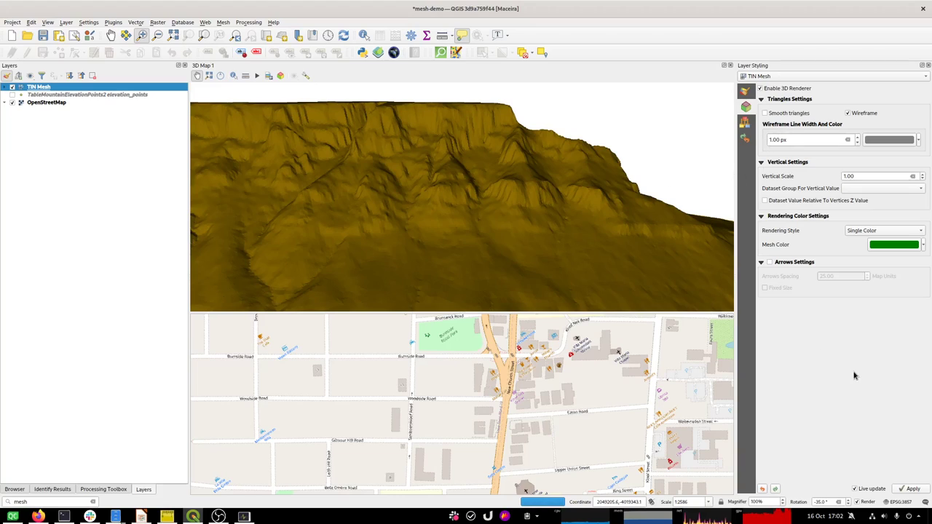
left_click(913, 488)
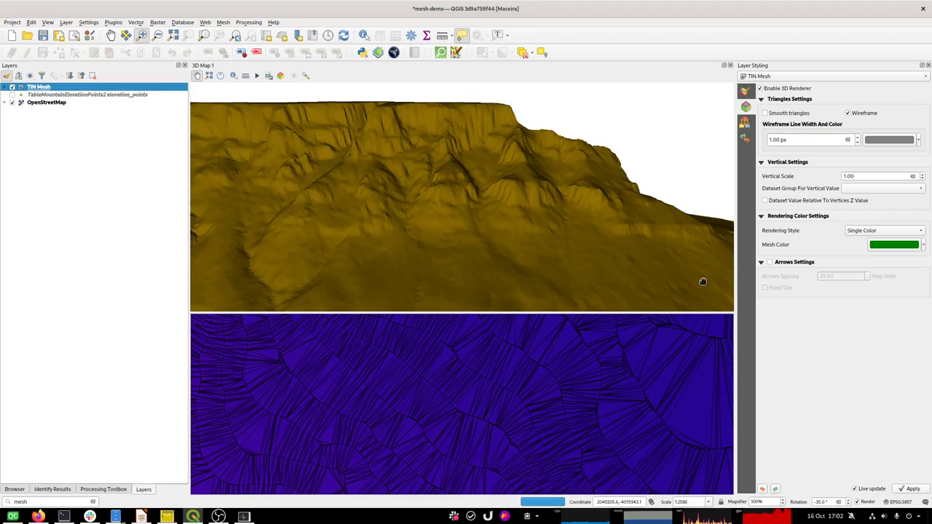
left_click(306, 76)
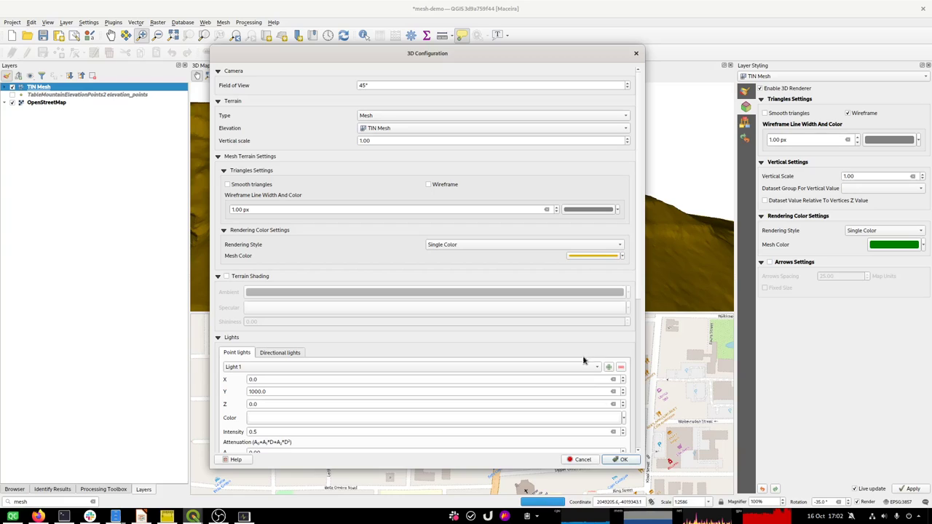
left_click(624, 460)
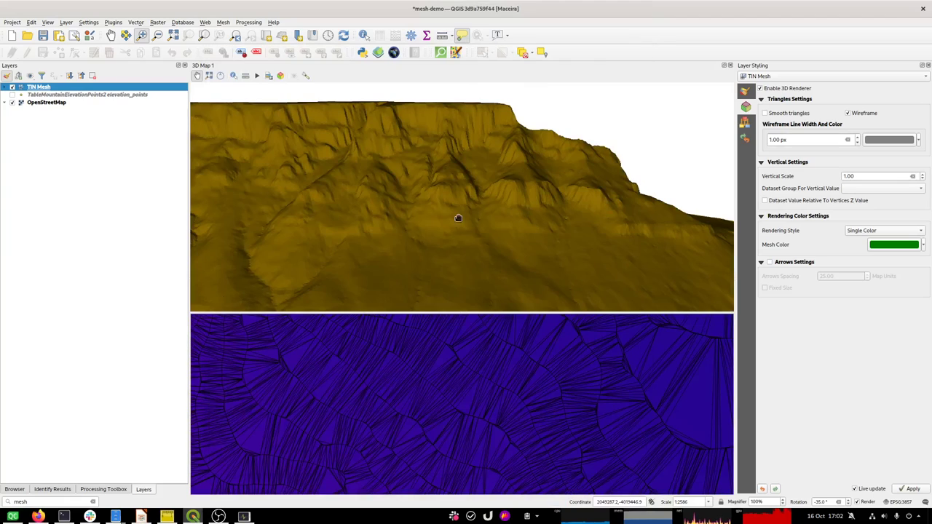
Set the TIN Mesh layer's dataset group for vertical value to Bed Elevation
left_click_drag(472, 212, 524, 206)
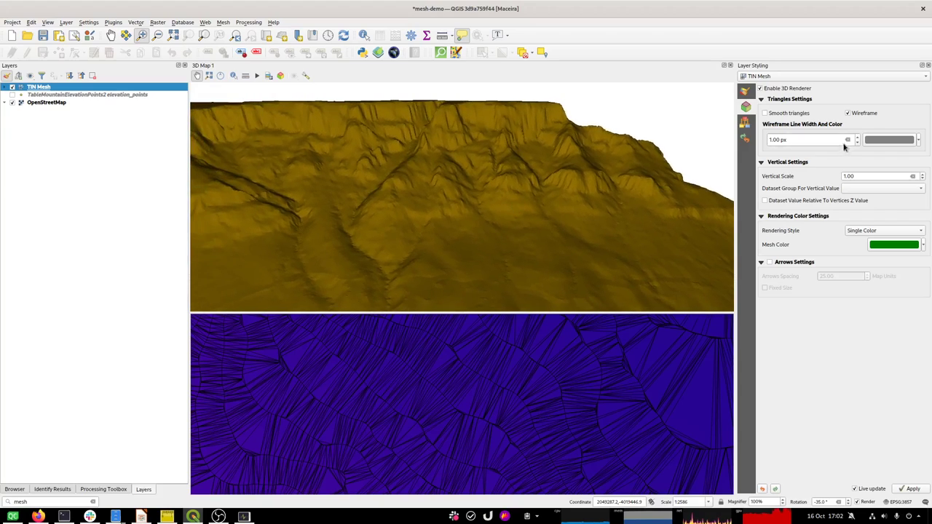
left_click(871, 190)
left_click(870, 193)
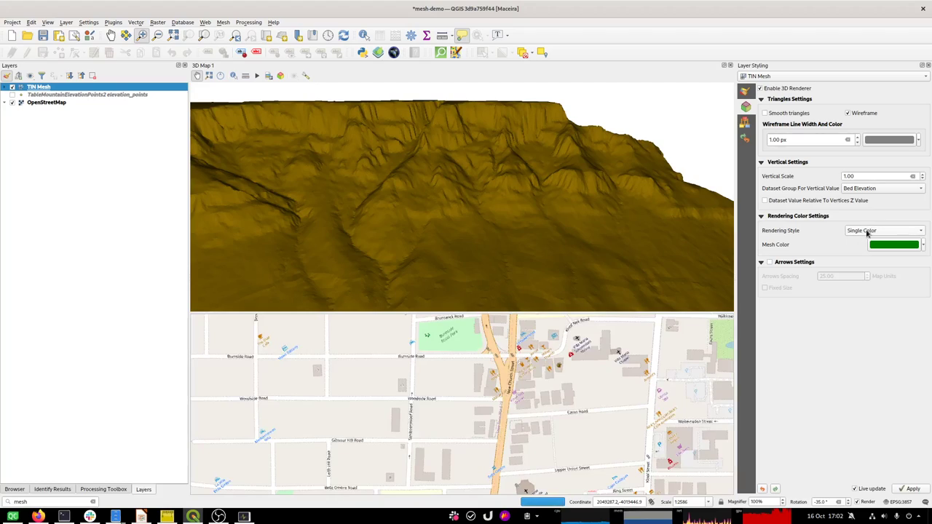
Set the TIN Mesh layer's 3D mesh color to near-white #f4f5f4
left_click(885, 246)
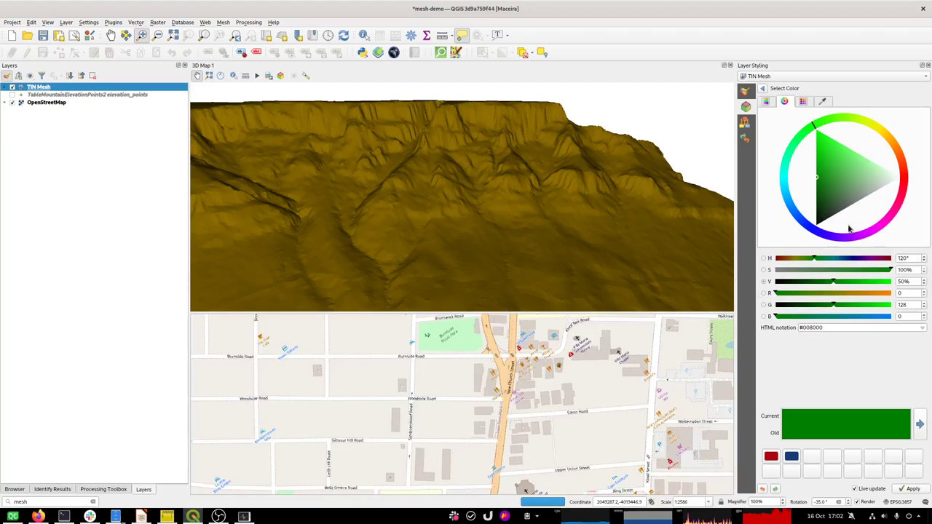
left_click(829, 209)
left_click(872, 188)
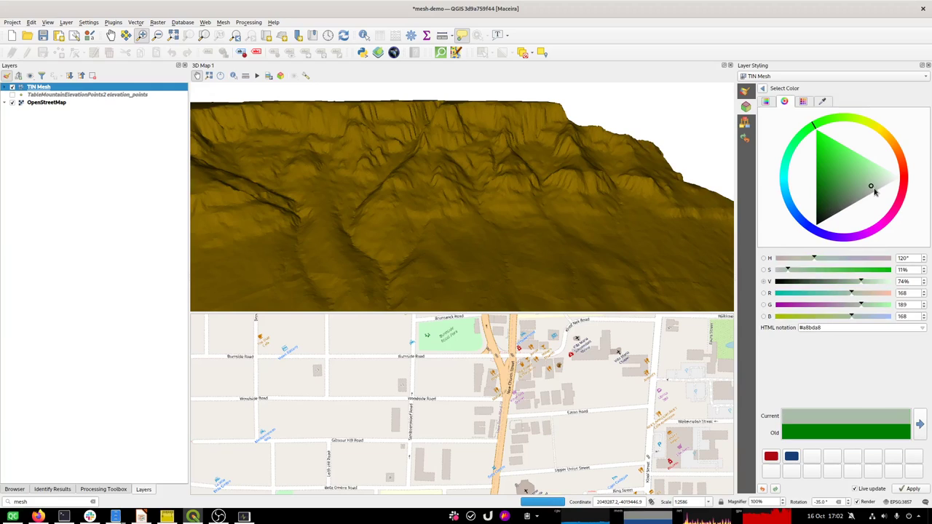
left_click(886, 185)
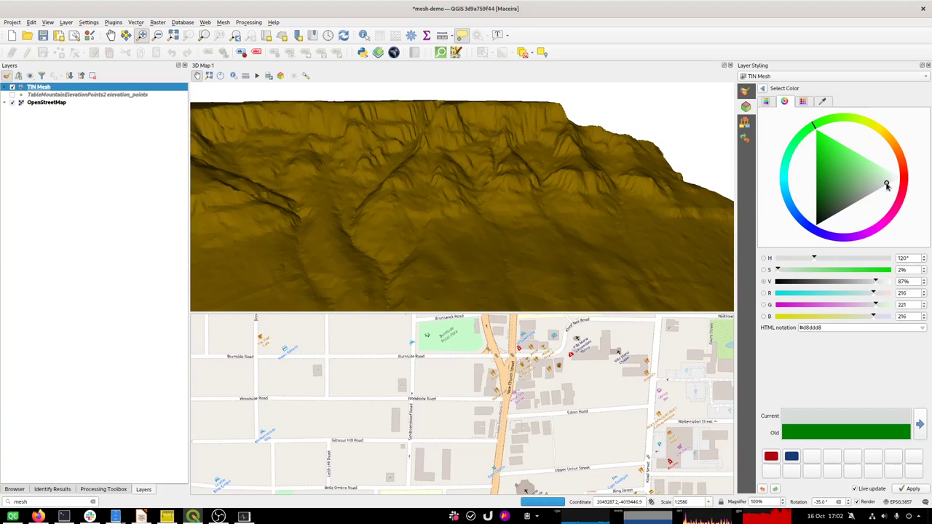
left_click(888, 182)
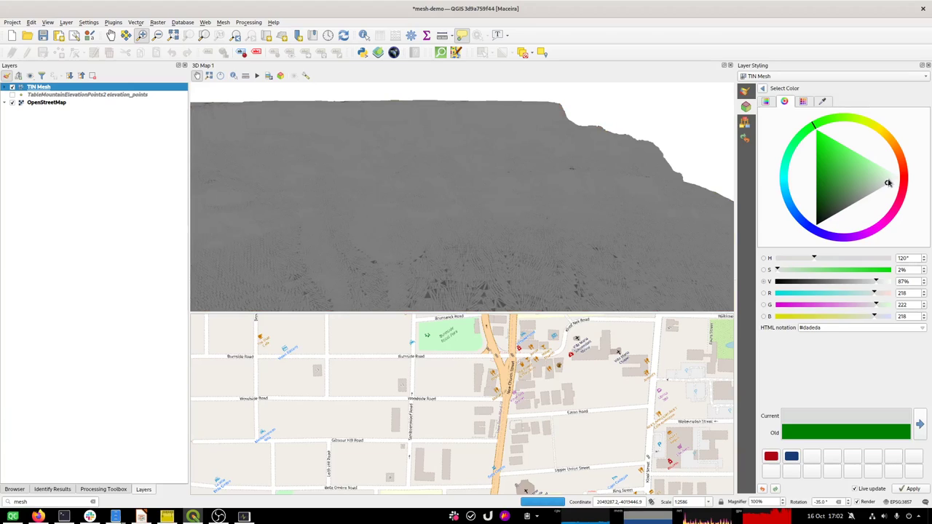
left_click(892, 179)
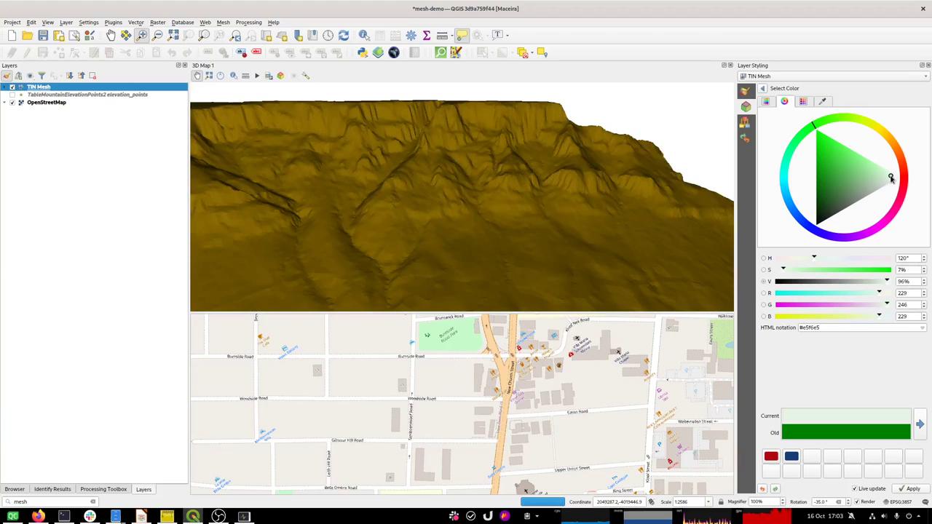
left_click(895, 178)
left_click(895, 180)
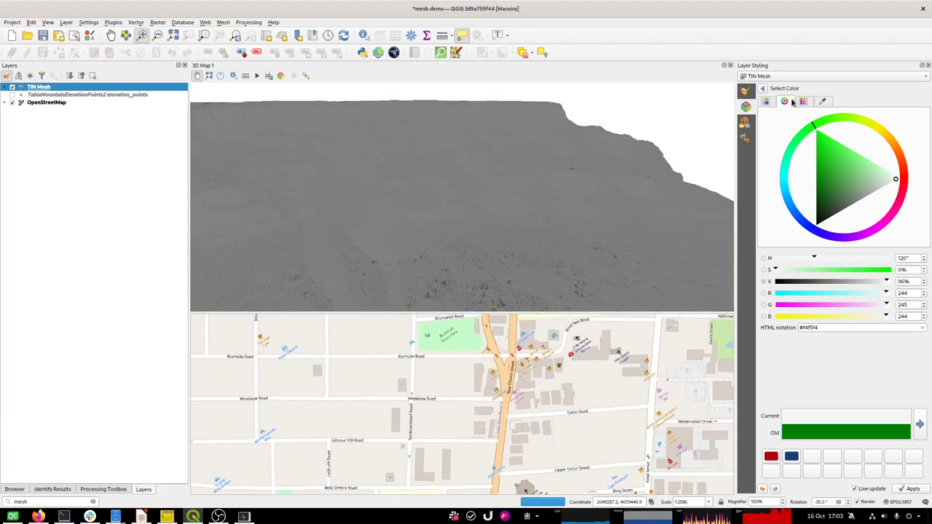
left_click(763, 89)
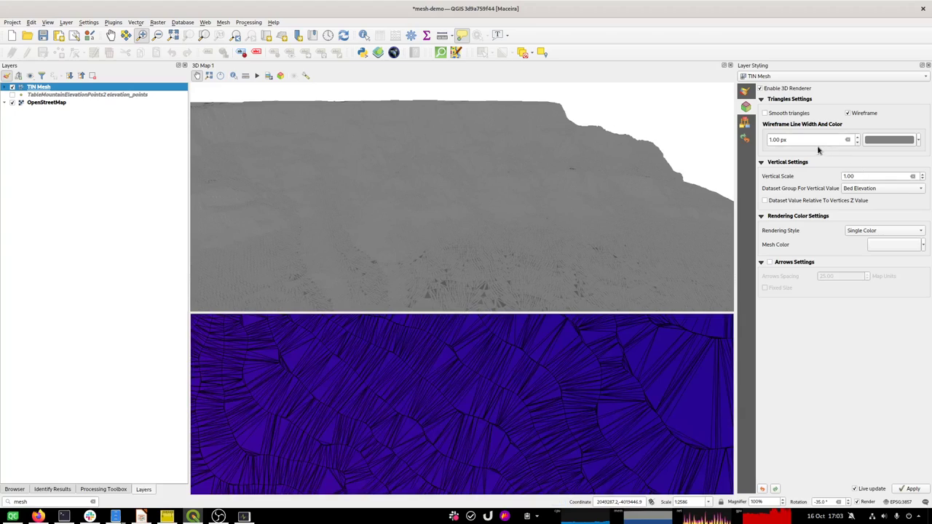
Try a wireframe line width of 0.1 px on the TIN Mesh layer and set it back to 1 px
left_click_drag(797, 139, 757, 138)
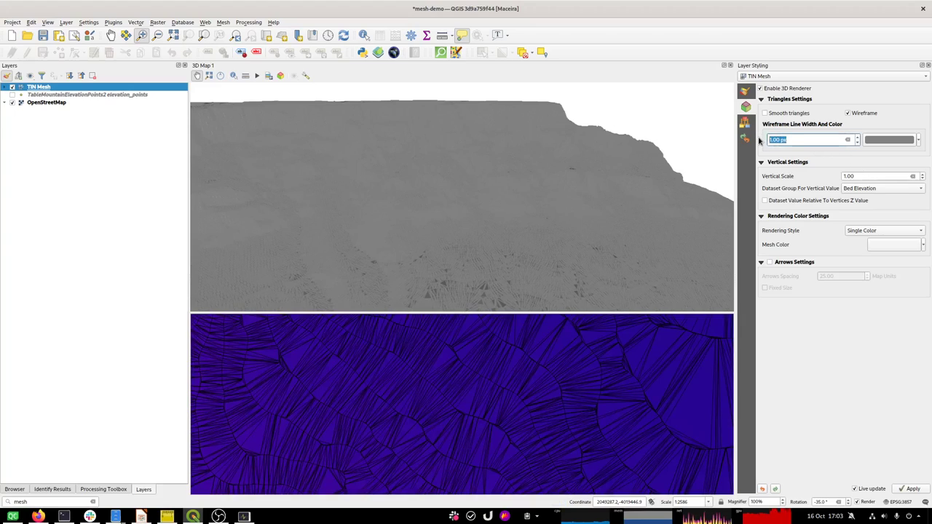
type("0")
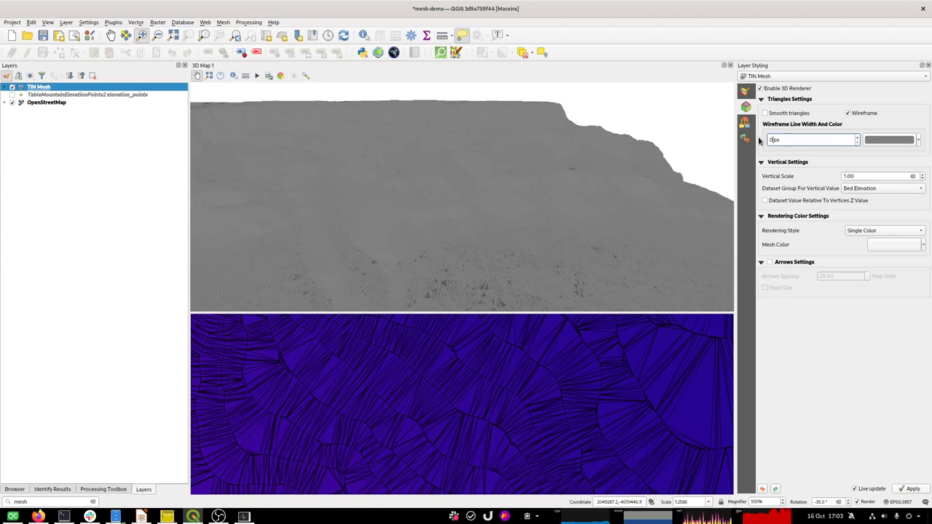
type(".1")
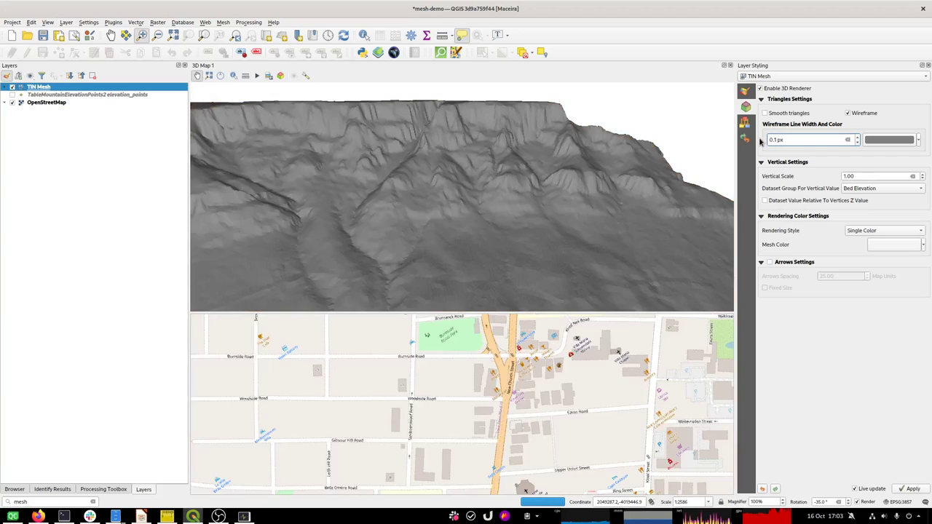
key("BackSpace")
key("BackSpace")
key("BackSpace")
type("1")
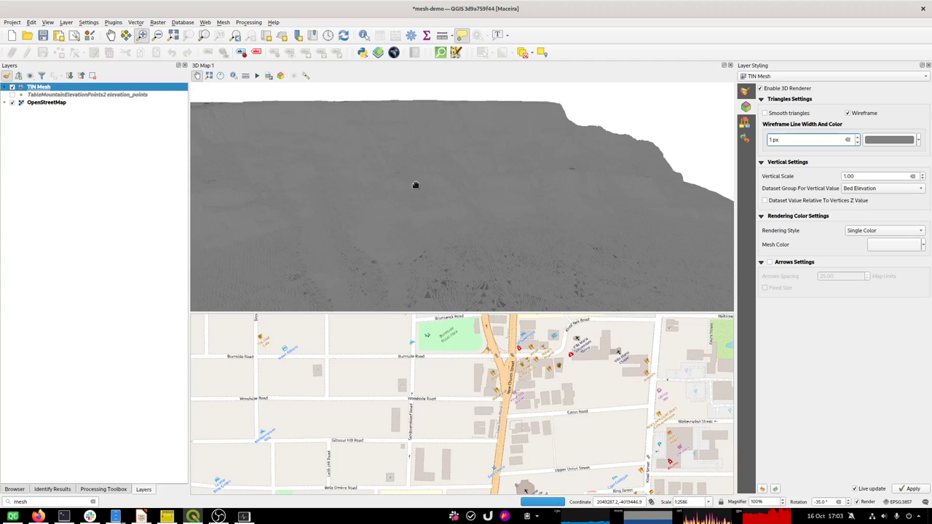
Turn off the TIN Mesh layer's 3D wireframe and set its rendering style to 2D Contour Color Ramp Shader
scroll(415, 185, "down", 2)
scroll(415, 185, "up", 4)
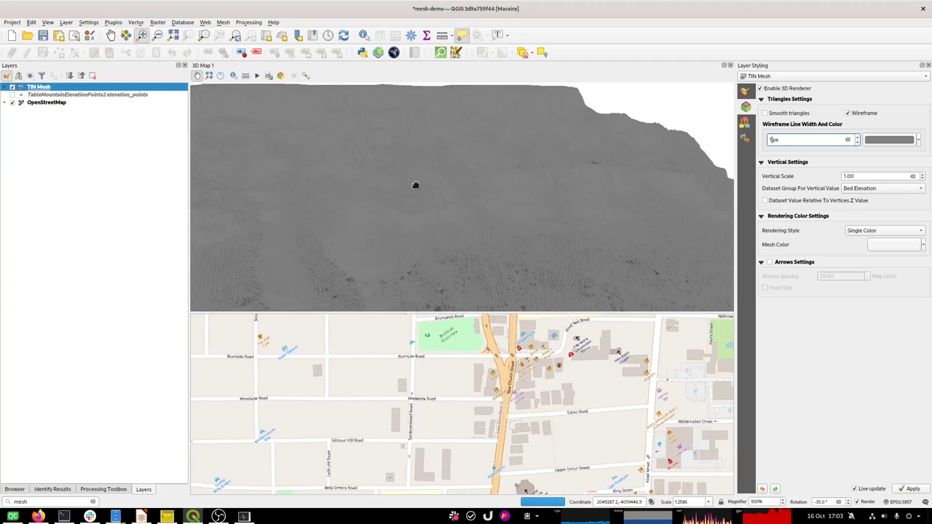
scroll(415, 185, "up", 2)
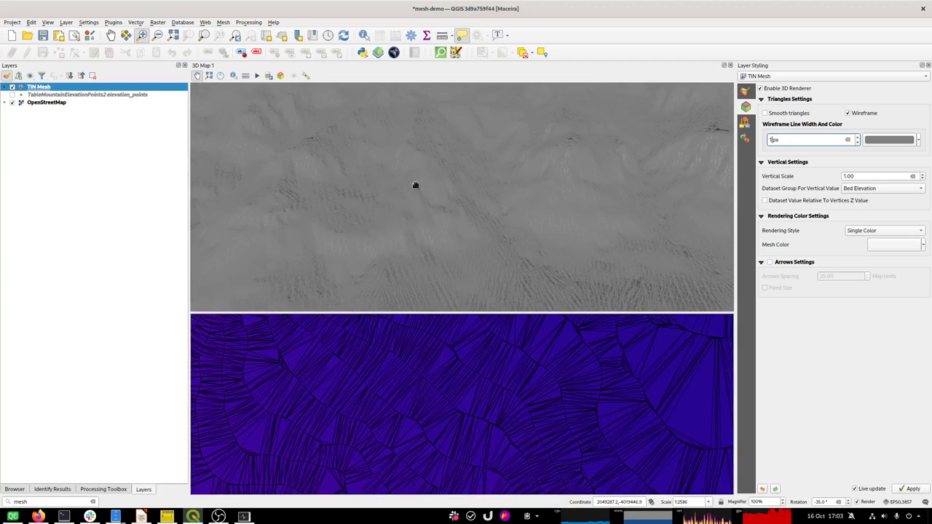
scroll(415, 185, "up", 1)
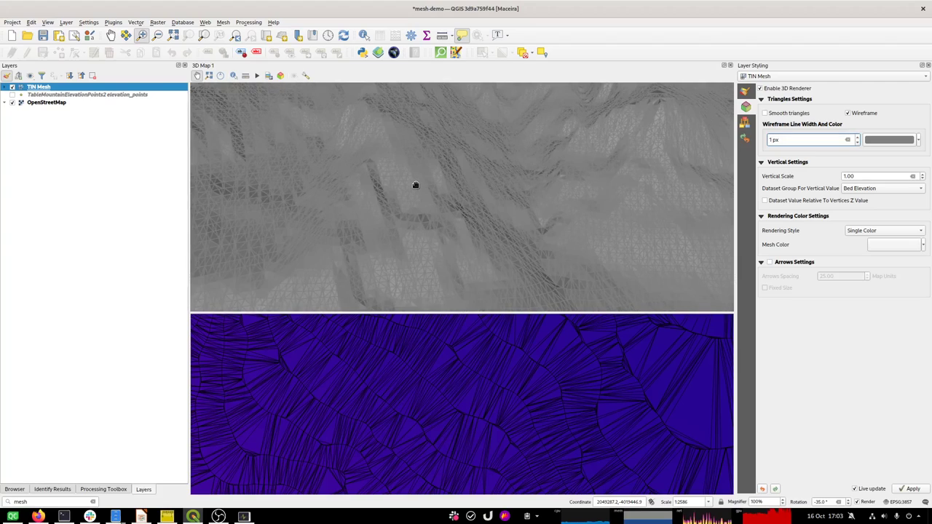
scroll(415, 184, "up", 1)
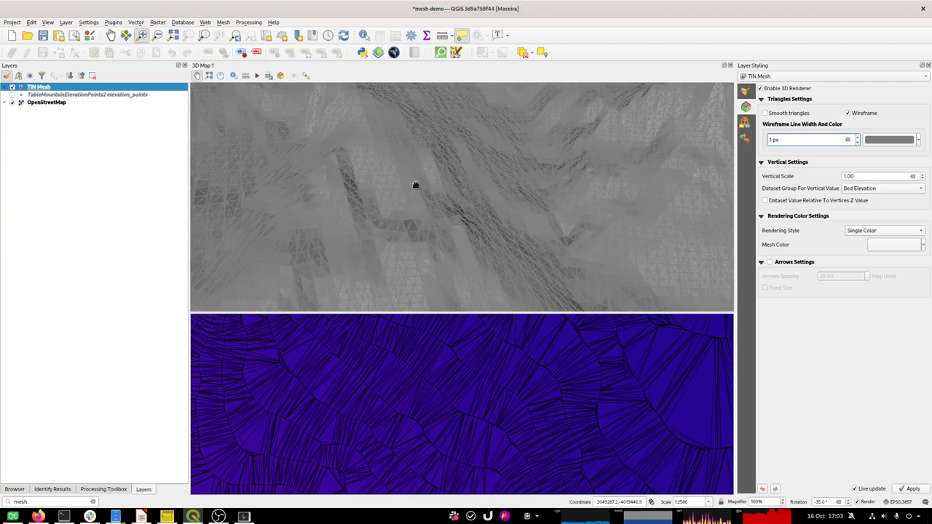
scroll(415, 184, "up", 1)
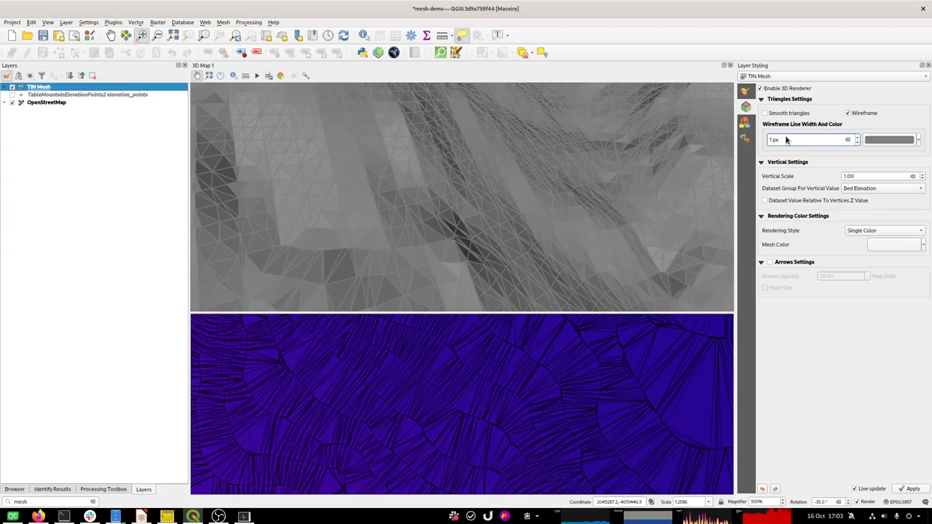
left_click(848, 114)
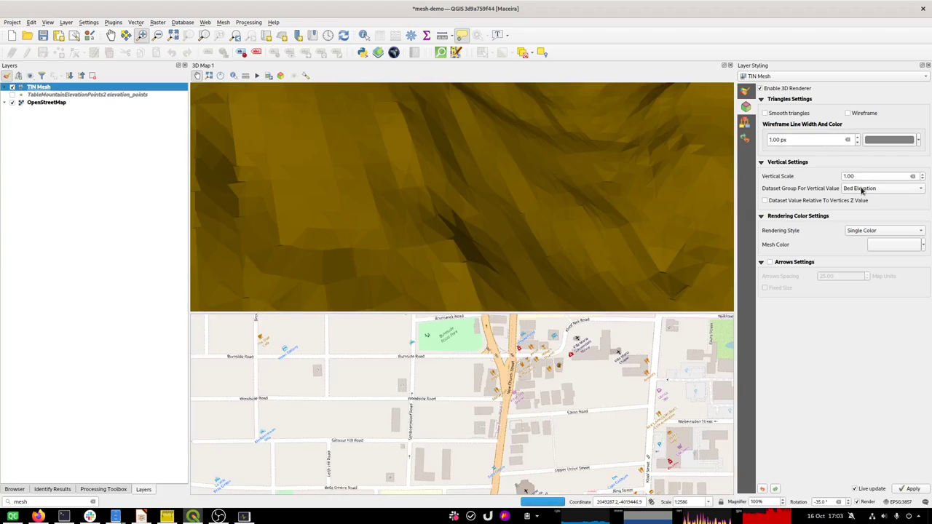
left_click(875, 233)
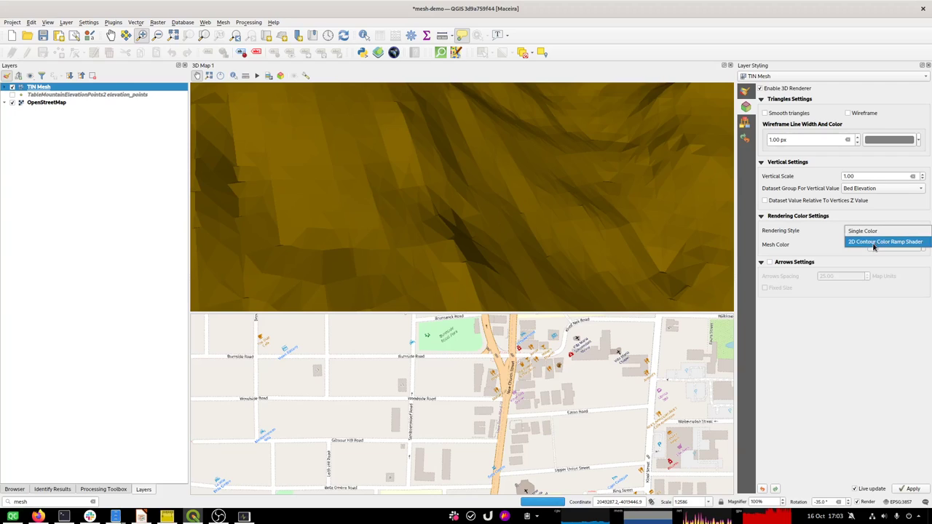
left_click(874, 244)
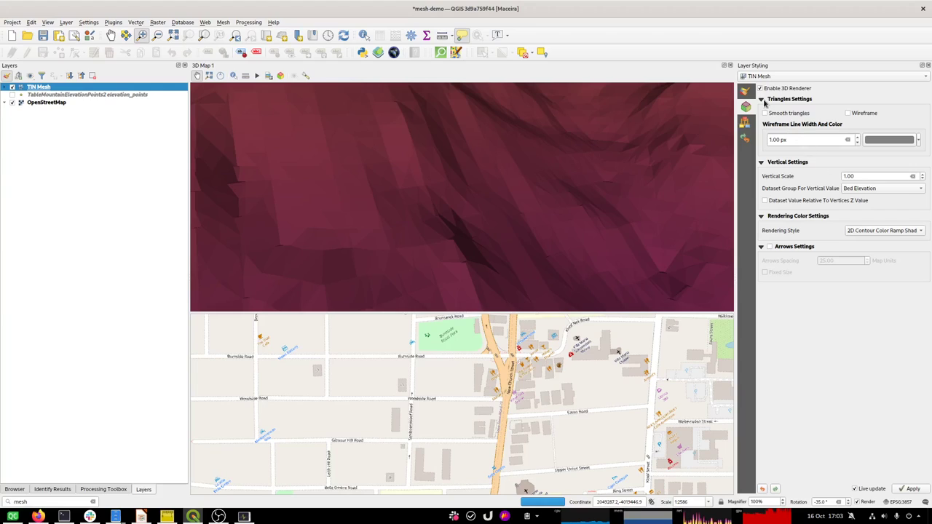
Review the TIN Mesh layer's 2D contour color ramp settings against the colouring of the 3D terrain
left_click(746, 91)
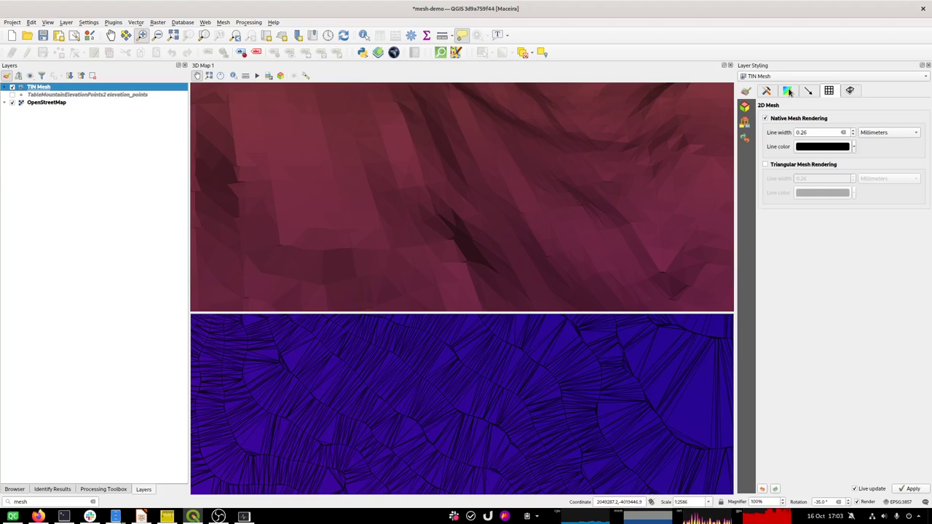
left_click(788, 91)
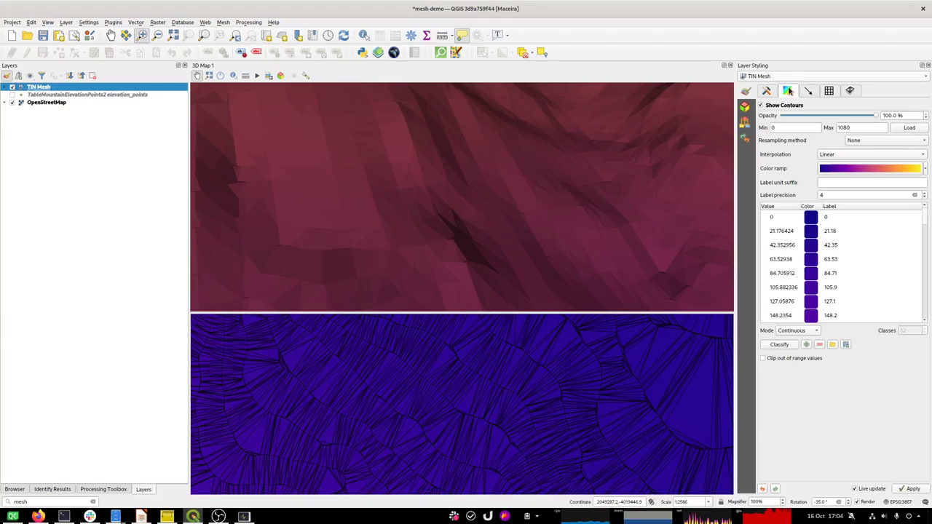
left_click(747, 108)
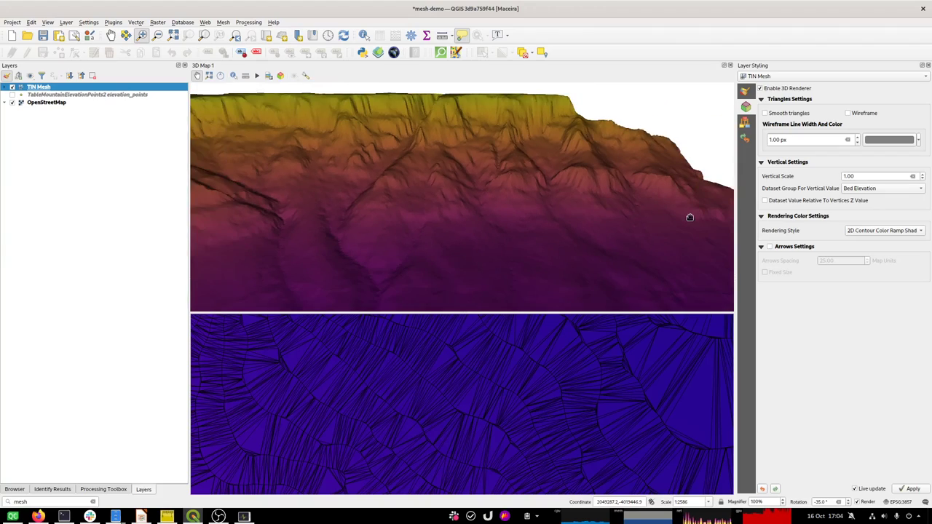
left_click(747, 91)
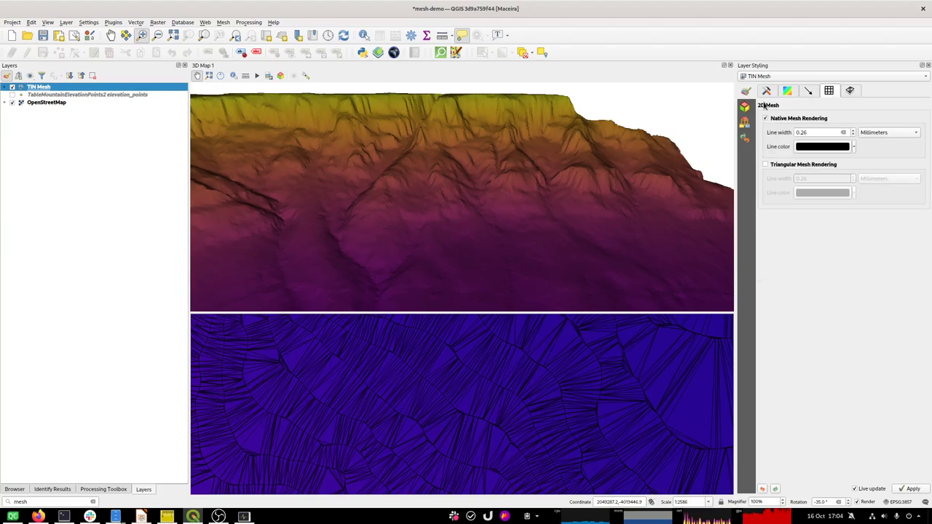
left_click(789, 91)
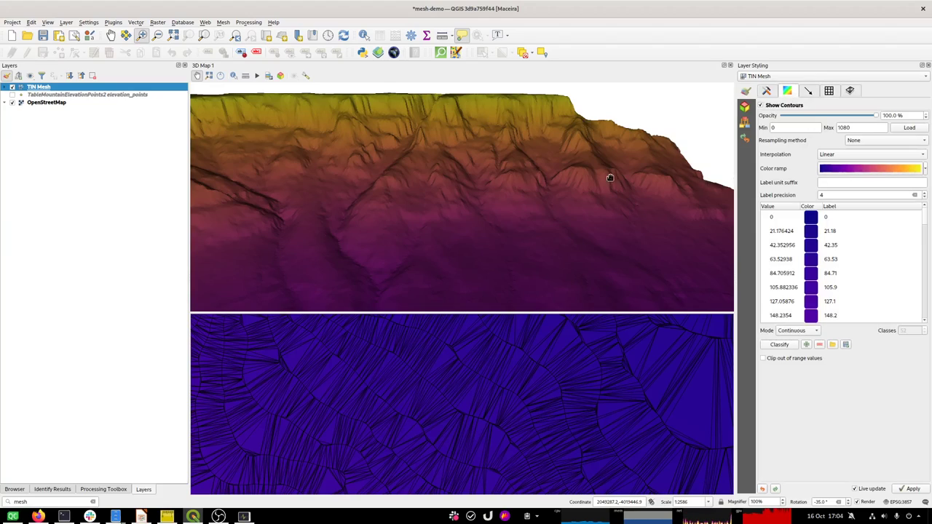
Examine the elevation-coloured Table Mountain terrain in the 3D view from several sides and distances
left_click_drag(395, 237, 495, 233)
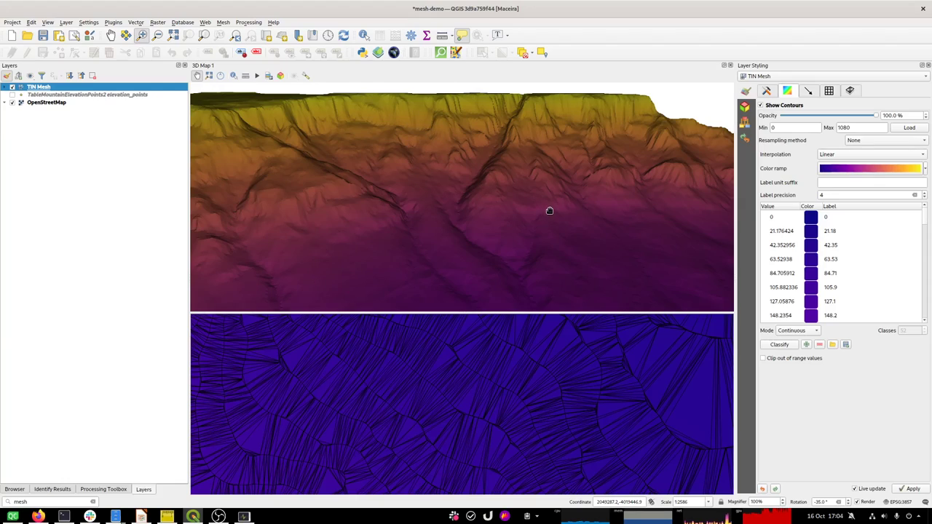
left_click_drag(626, 181, 413, 169)
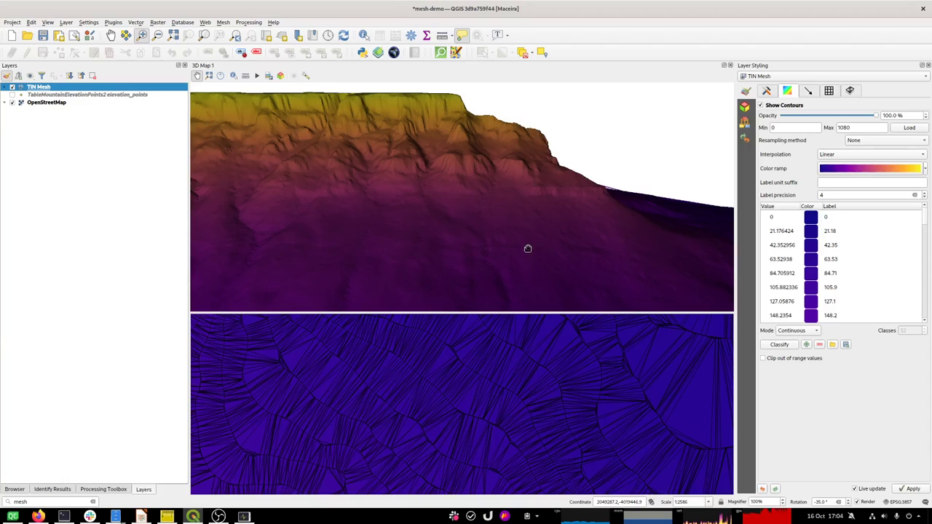
left_click_drag(553, 228, 418, 205)
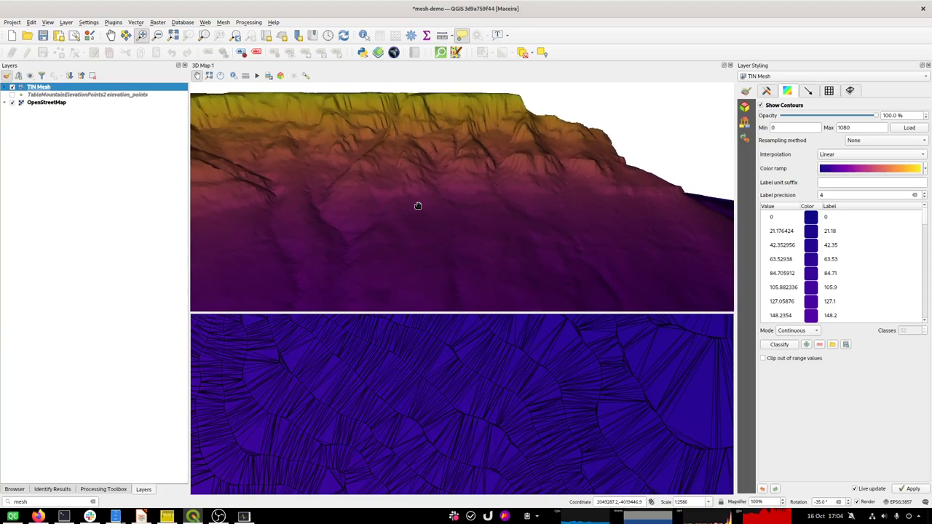
scroll(418, 206, "down", 2)
scroll(418, 205, "down", 2)
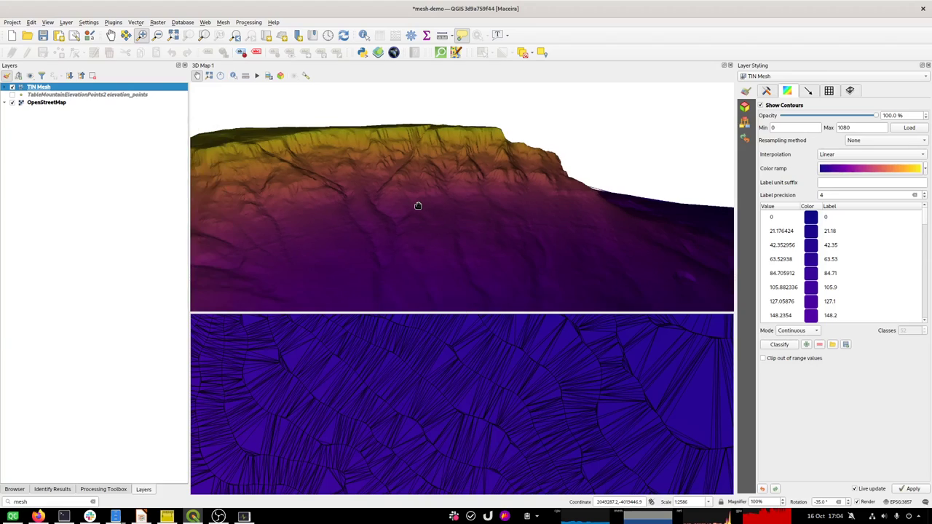
scroll(418, 205, "down", 1)
scroll(418, 206, "down", 2)
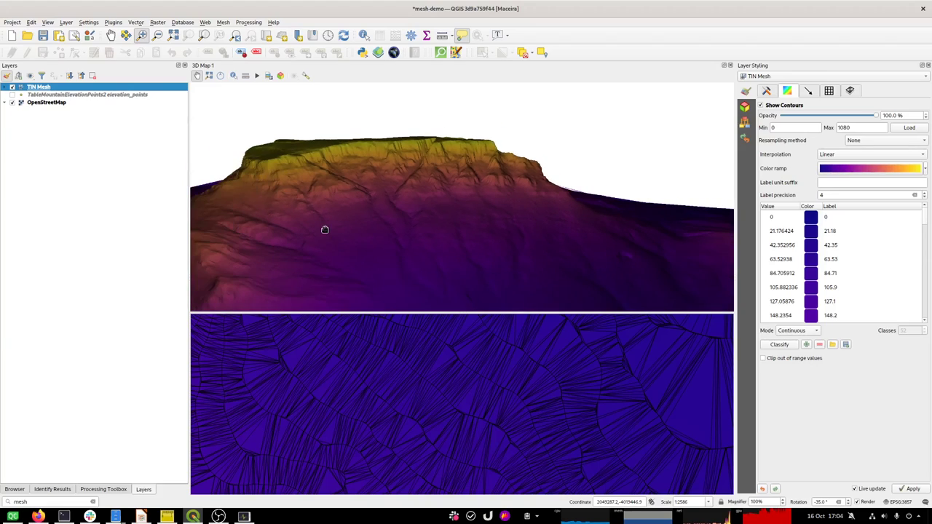
mouse_move(342, 220)
left_mouse_down()
mouse_move(432, 194)
mouse_move(339, 205)
left_mouse_up()
left_click_drag(273, 206, 396, 237)
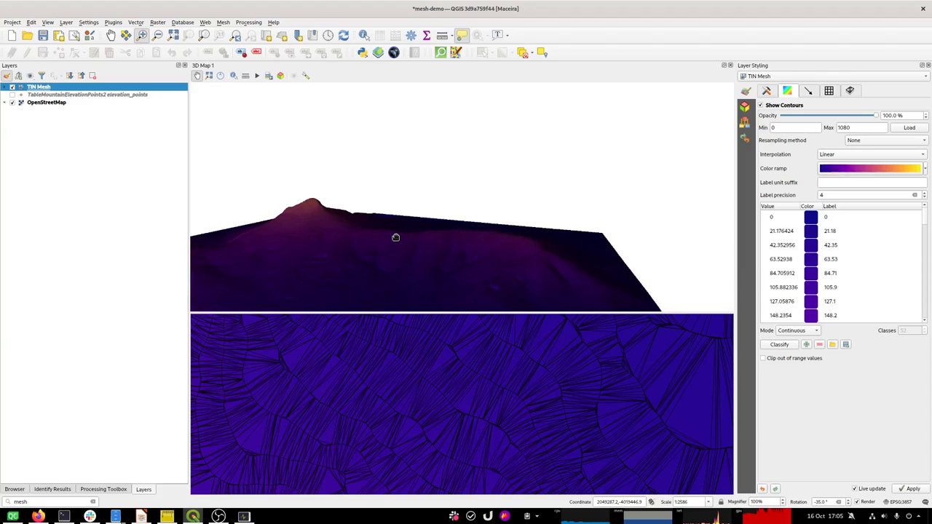
left_click_drag(339, 252, 374, 242)
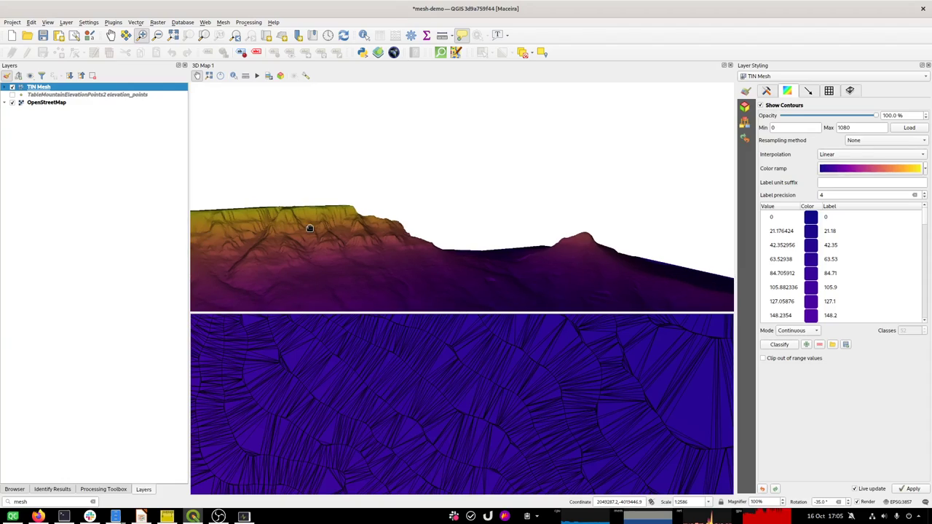
left_click_drag(324, 224, 223, 197)
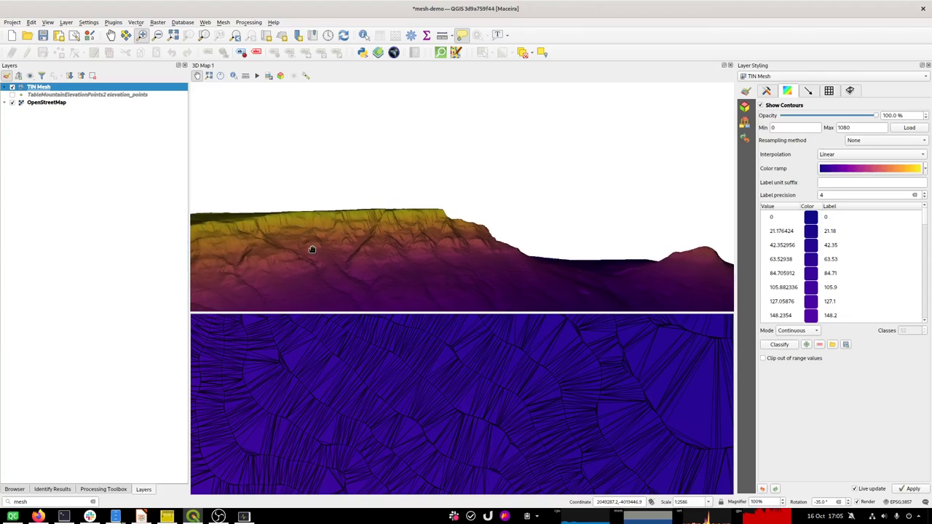
Save the project and add a directional light to the 3D map's configuration
left_click(43, 36)
left_click(305, 76)
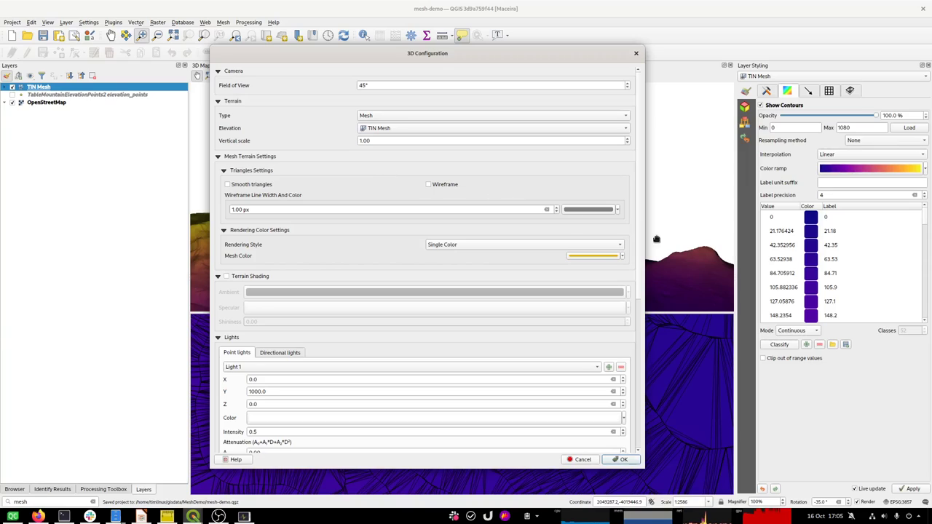
left_click_drag(641, 271, 642, 377)
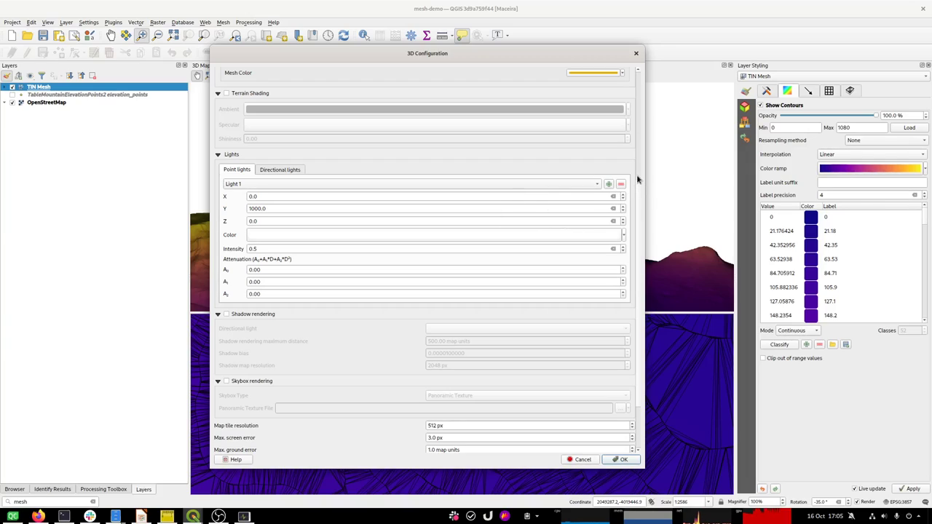
scroll(638, 175, "up", 5)
left_click_drag(641, 204, 637, 274)
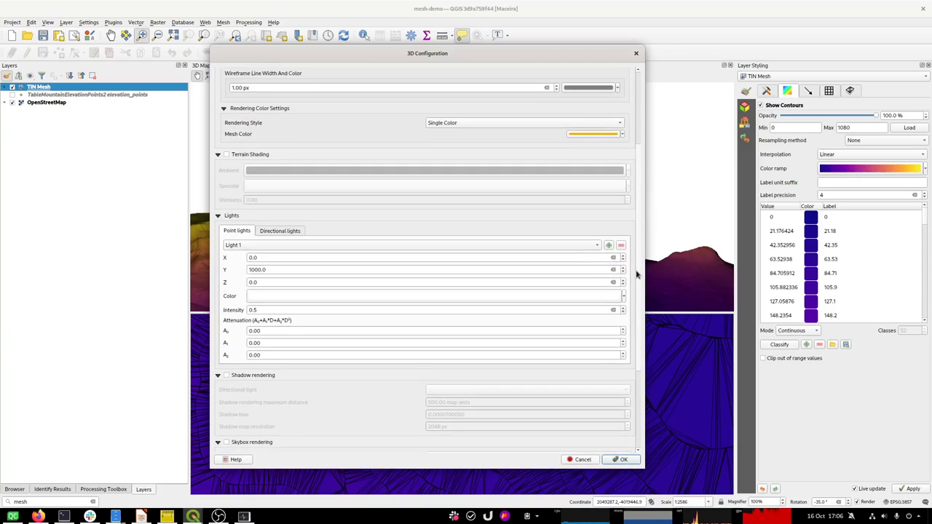
left_click(276, 235)
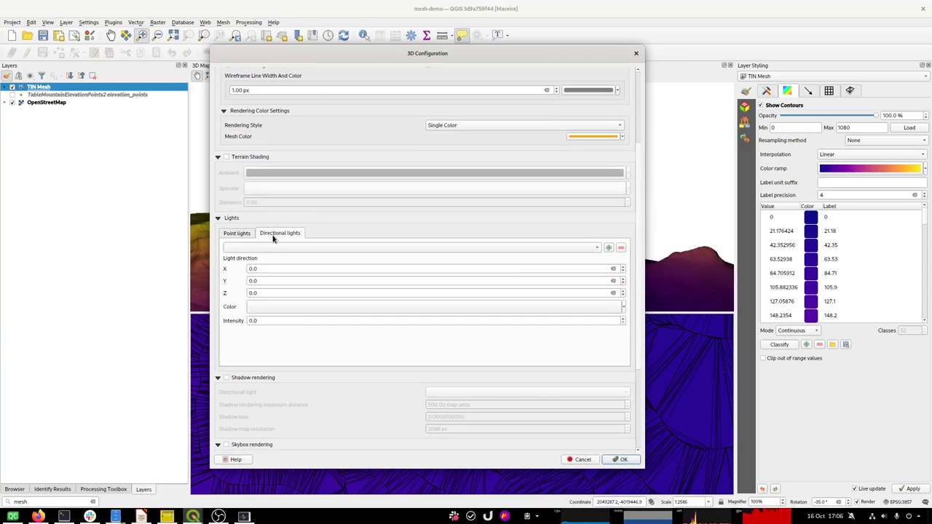
left_click(610, 248)
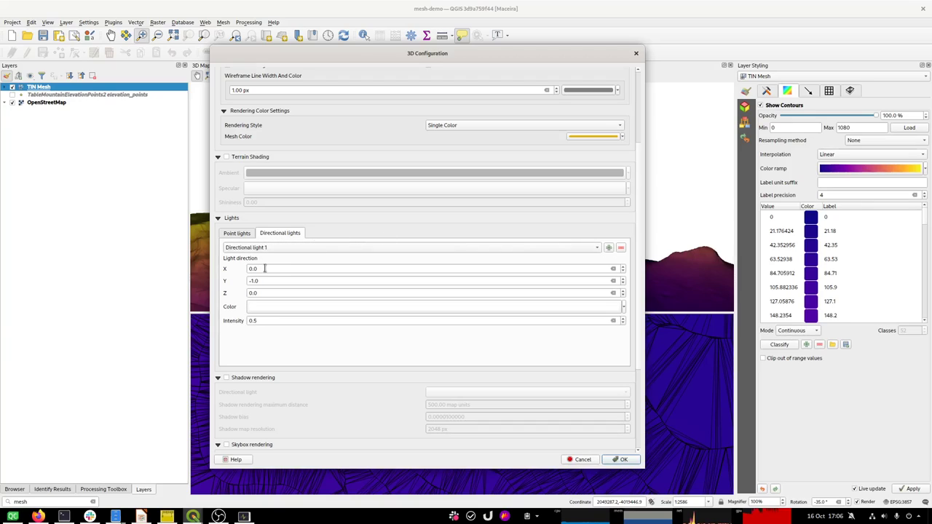
Color the directional light yellow (#f5f903), set its Y direction to -10 and apply it to the 3D view
left_click(296, 305)
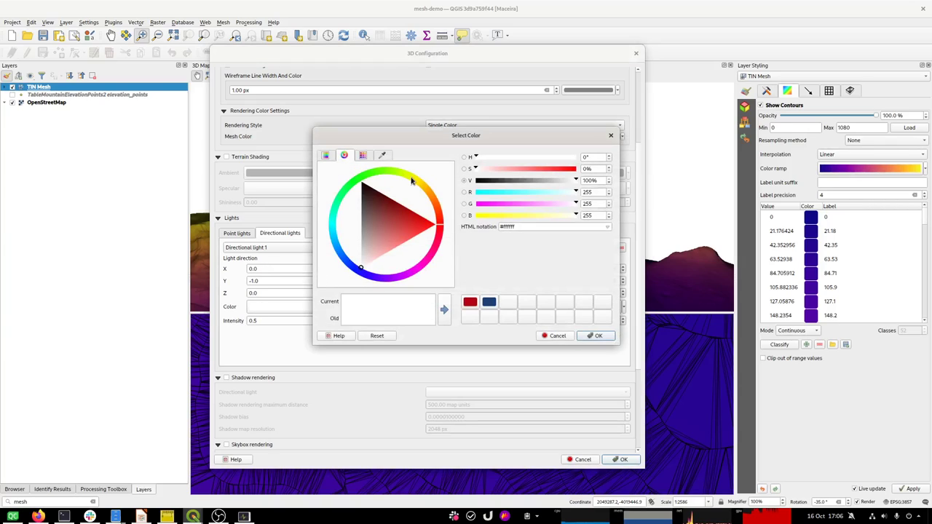
left_click(411, 181)
left_click(409, 191)
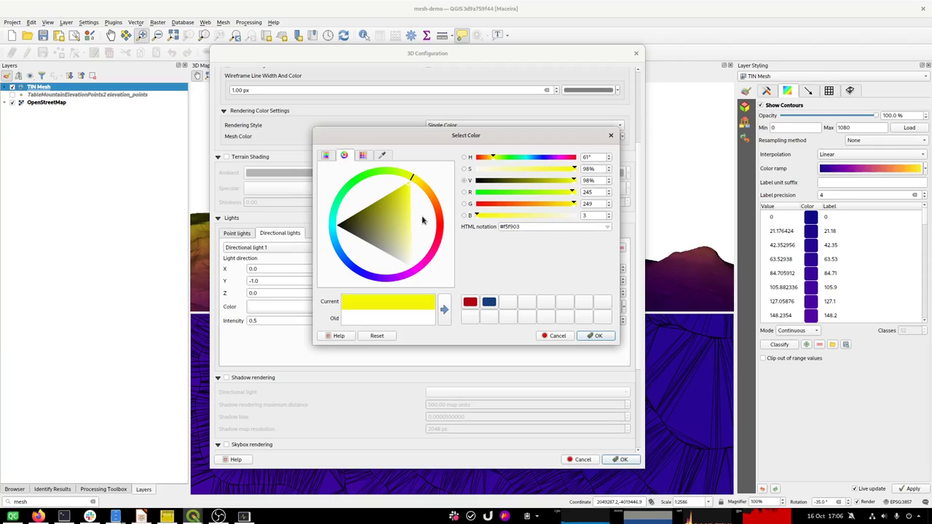
left_click(597, 335)
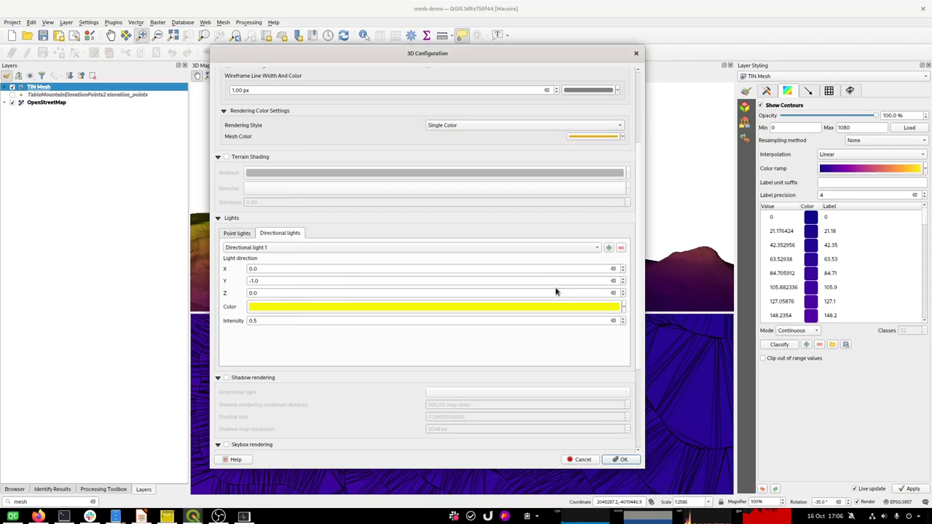
left_click(268, 280)
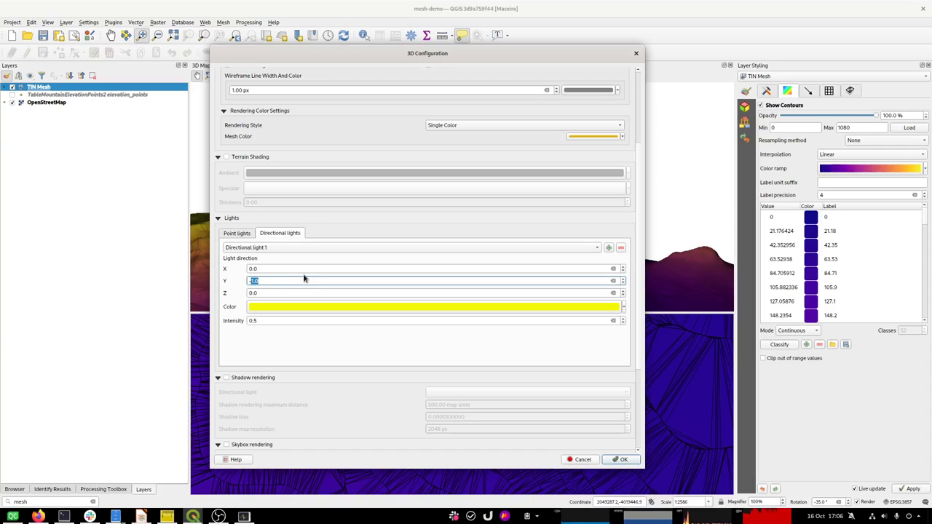
type("-10")
left_click(621, 459)
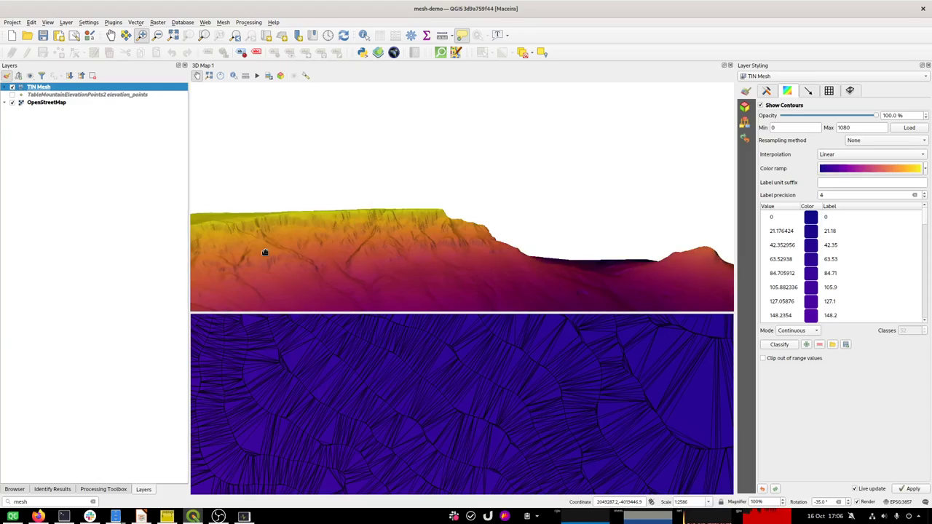
left_click_drag(279, 251, 366, 229)
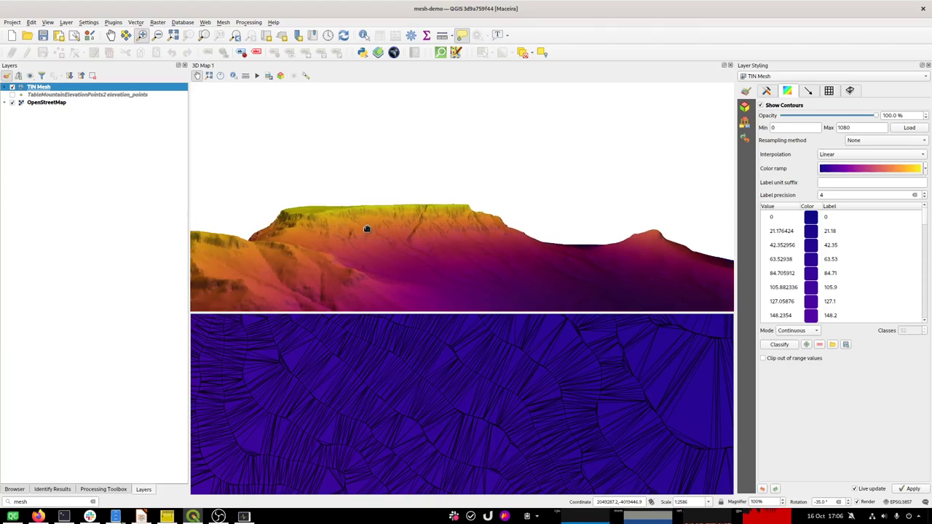
Enable the display of light sources in the 3D map's configuration and apply it
left_click(306, 76)
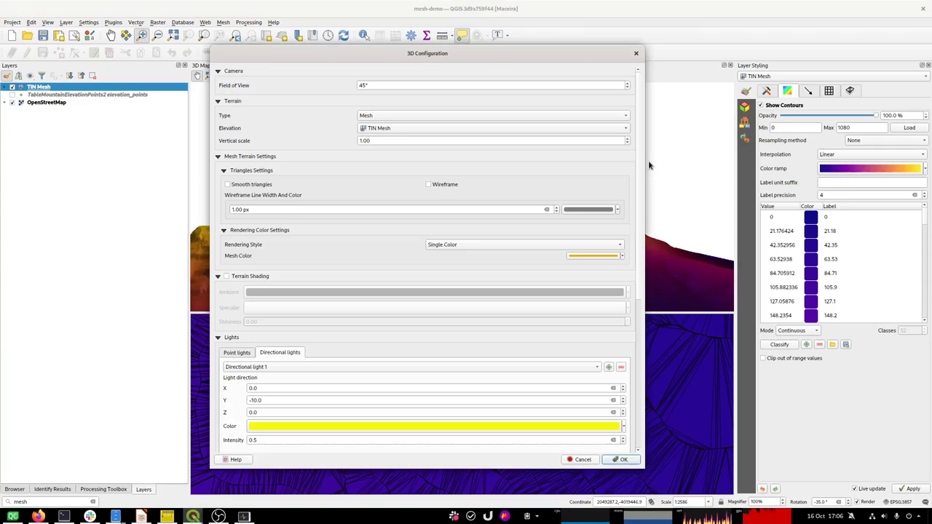
scroll(639, 177, "down", 10)
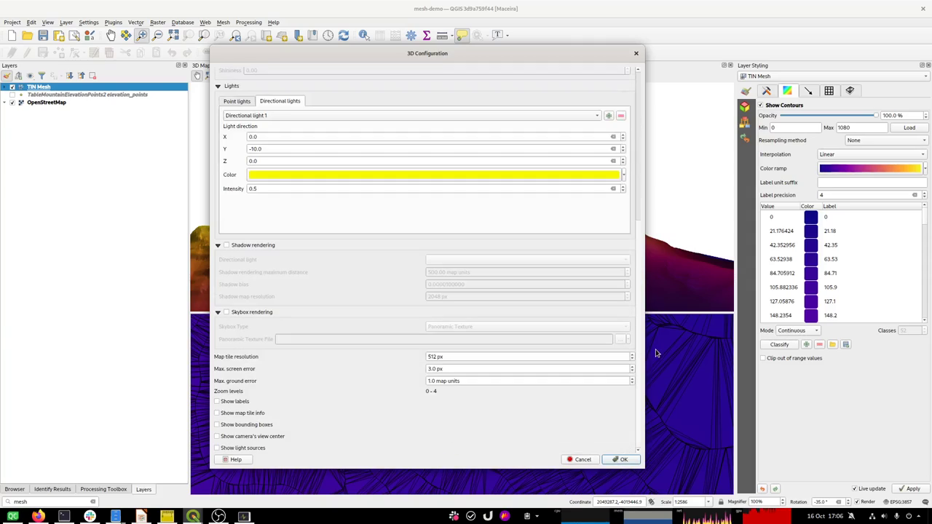
left_click(217, 449)
left_click(623, 460)
left_click_drag(610, 224, 529, 230)
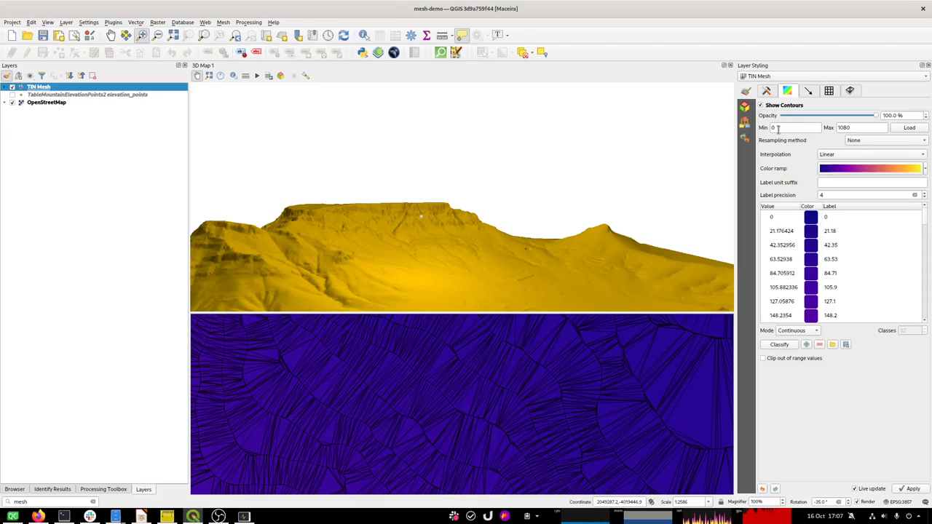
Disable and re-enable the TIN Mesh layer's 3D renderer, and reapply the 3D configuration to restore the contour coloring
left_click(745, 108)
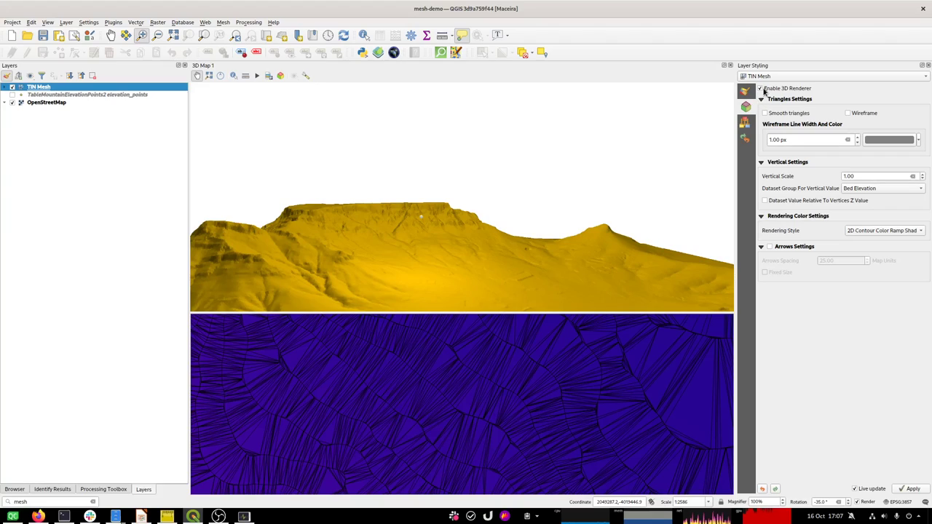
left_click(763, 91)
left_click(764, 90)
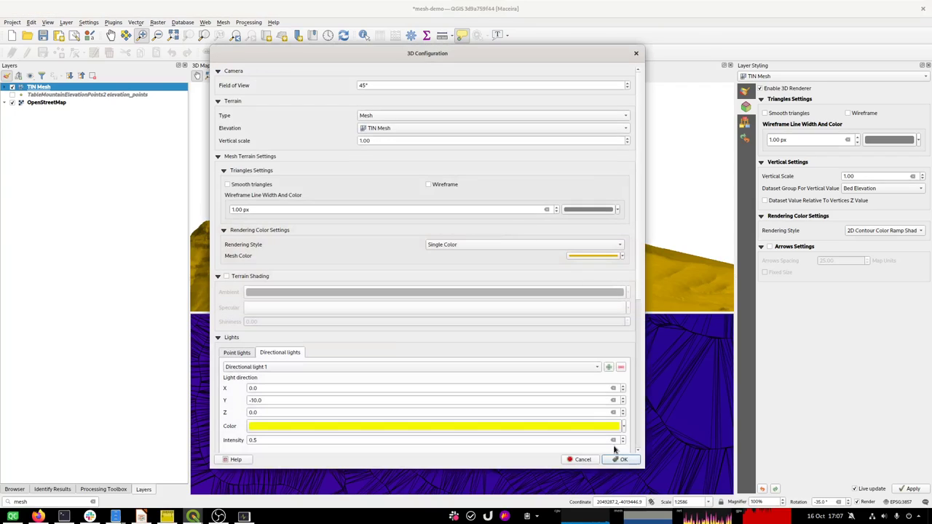
left_click(622, 460)
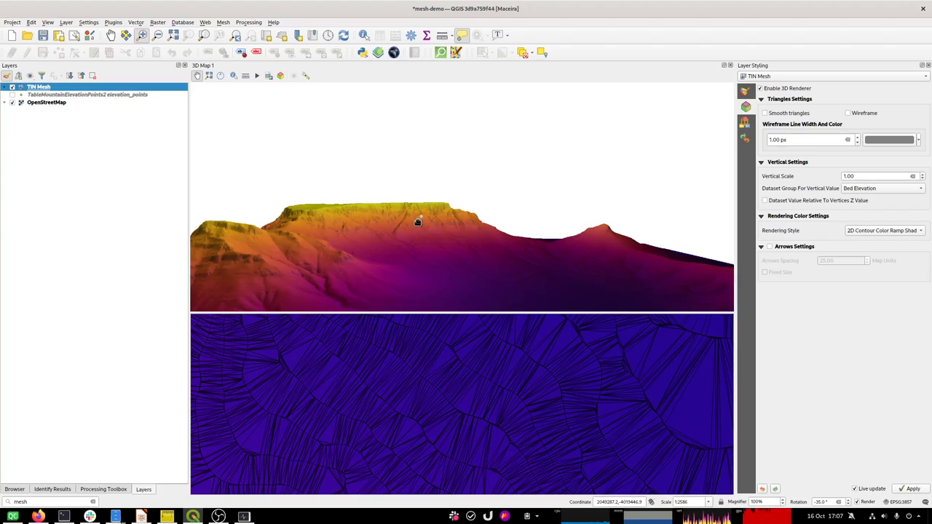
Examine the lit terrain and the light source marker in the 3D view from several angles and distances
key("shift+Left")
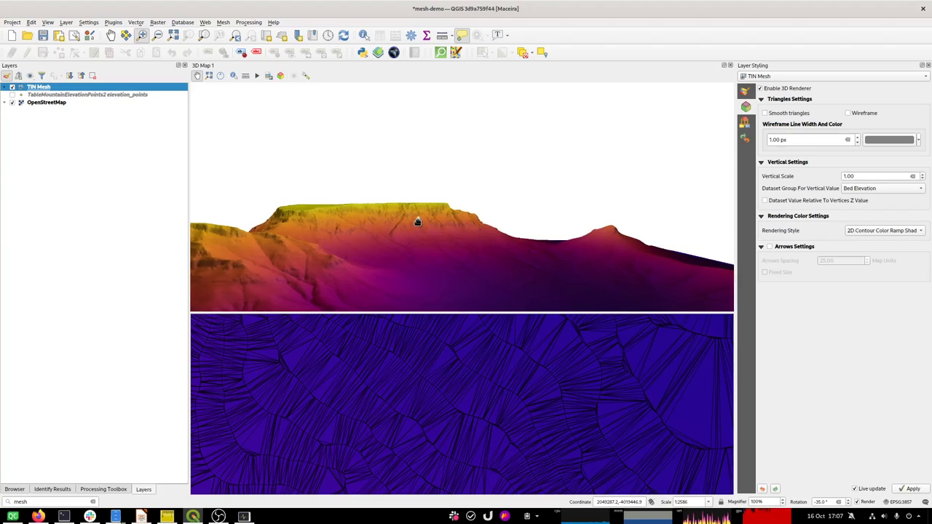
key("shift+Left")
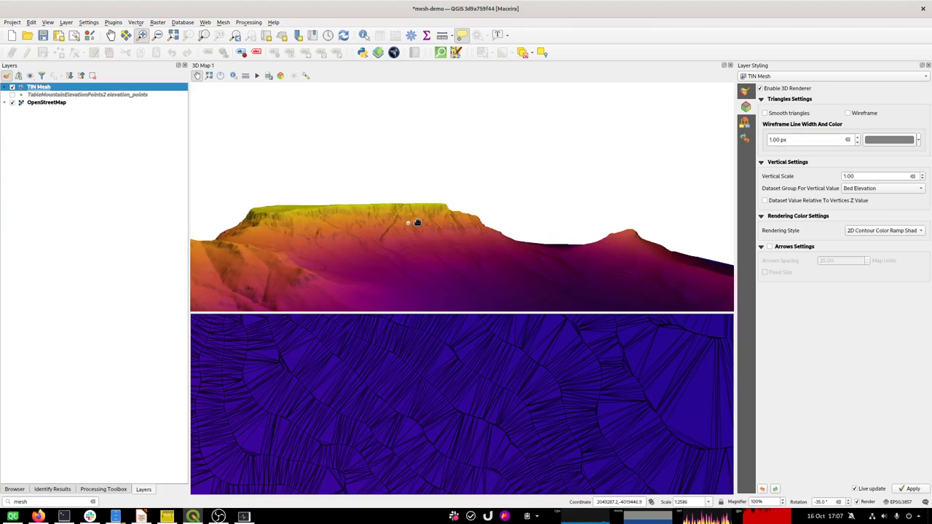
key("shift+Left")
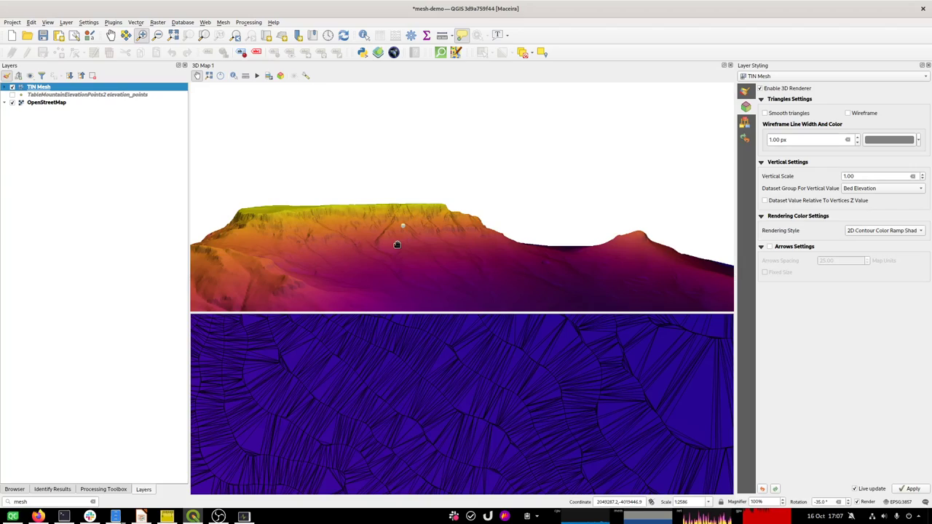
mouse_move(397, 245)
left_mouse_down()
mouse_move(383, 244)
mouse_move(392, 241)
left_mouse_up()
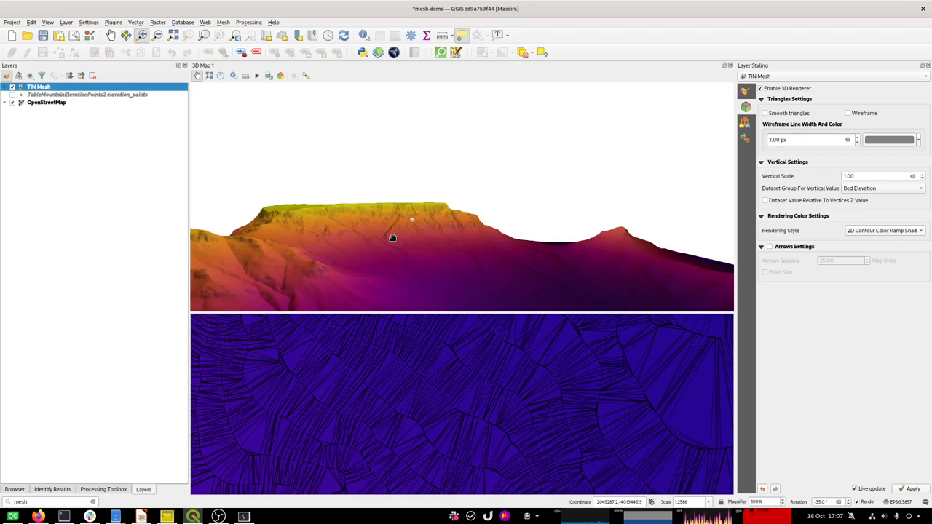
mouse_move(394, 238)
left_mouse_down()
mouse_move(388, 255)
mouse_move(396, 240)
left_mouse_up()
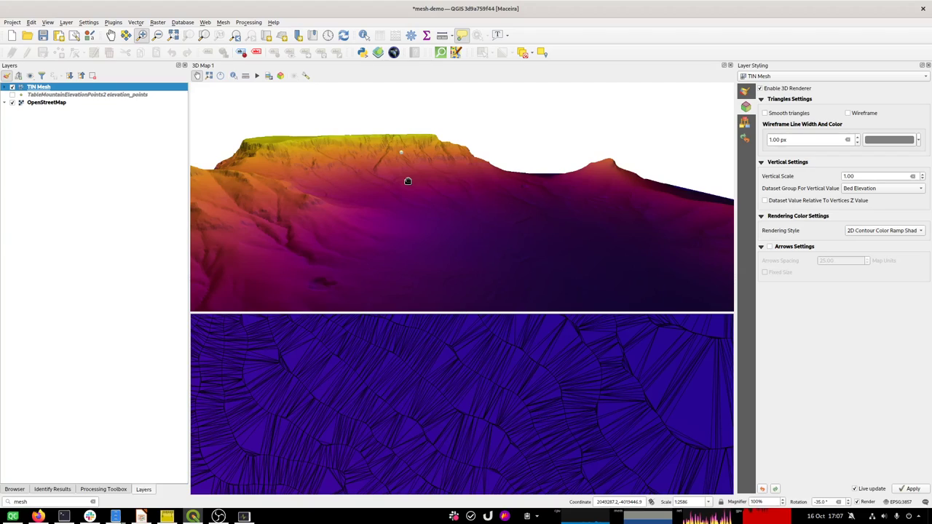
scroll(418, 152, "up", 1)
scroll(419, 153, "up", 1)
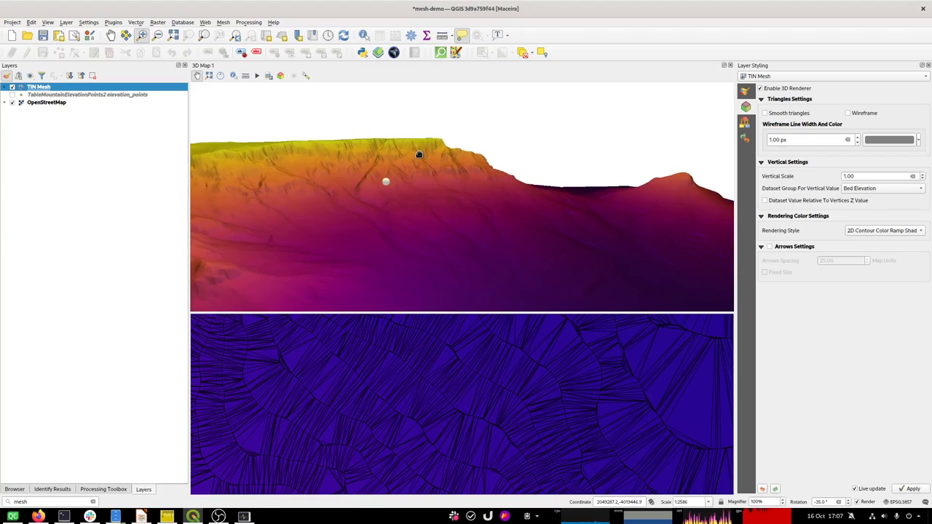
scroll(418, 155, "up", 1)
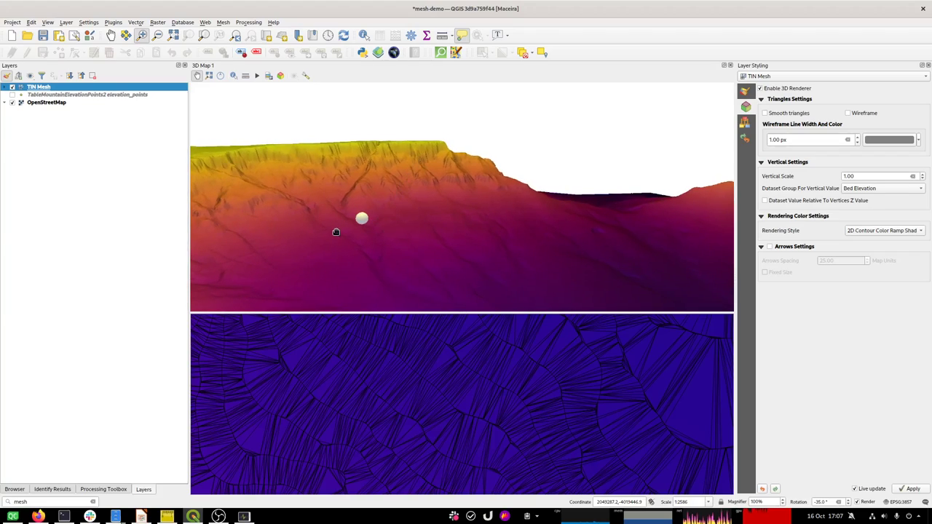
left_click_drag(339, 256, 396, 233)
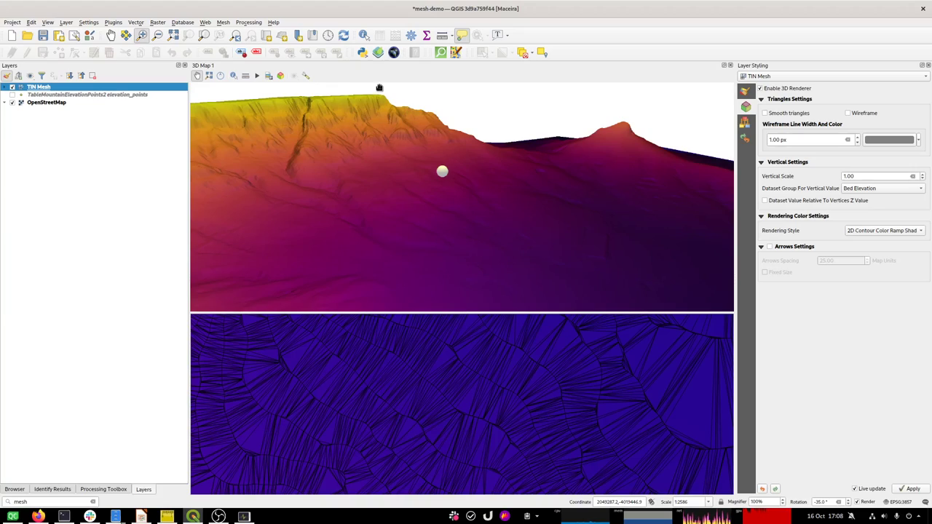
Set the directional light's intensity to 1.0 and its color to cyan (#00feed), and apply it to the 3D view
left_click(306, 75)
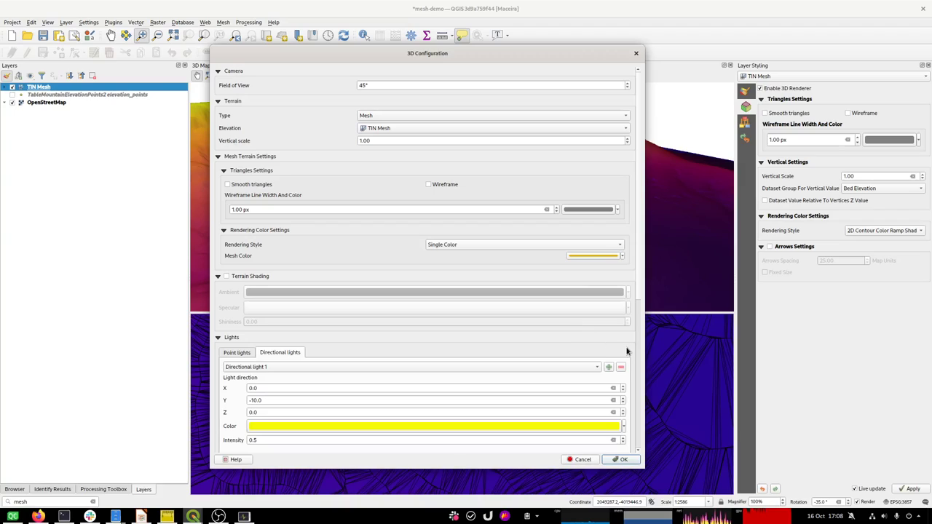
scroll(638, 297, "down", 3)
double_click(255, 399)
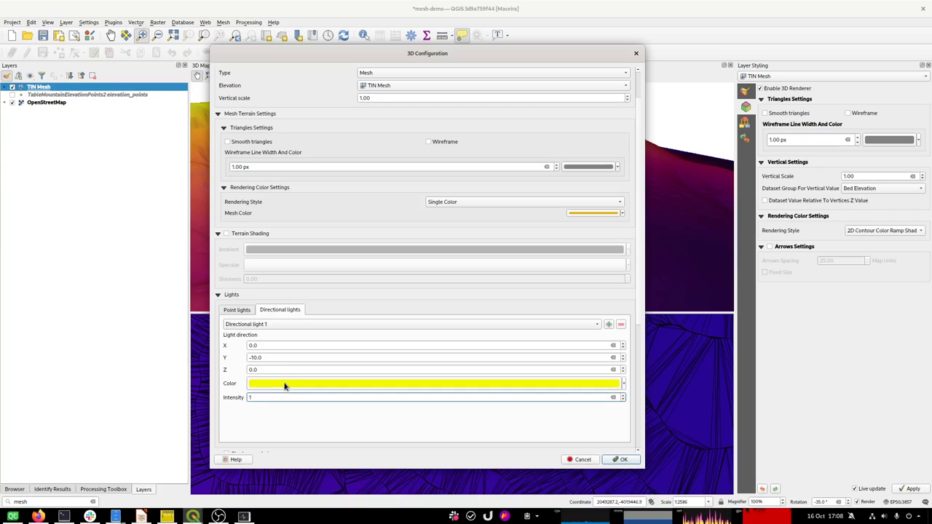
mouse_move(285, 387)
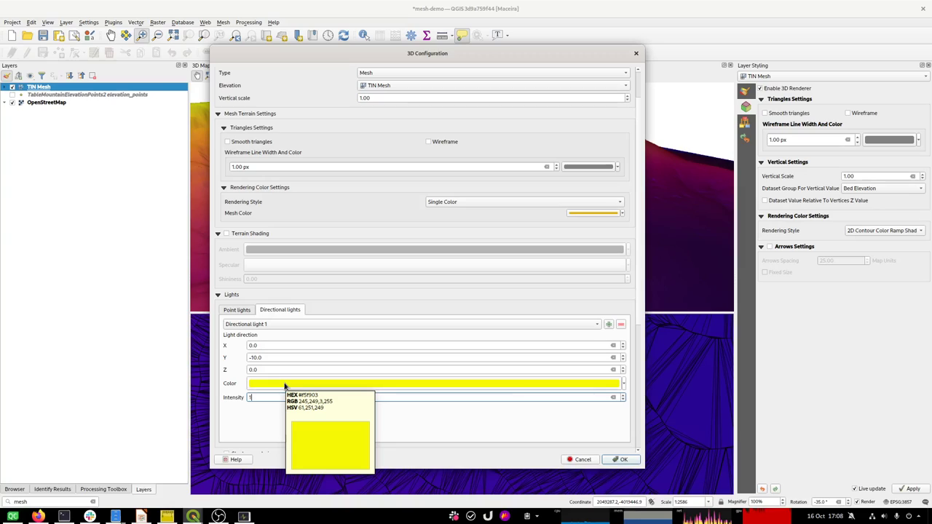
key("Tab")
left_click(285, 386)
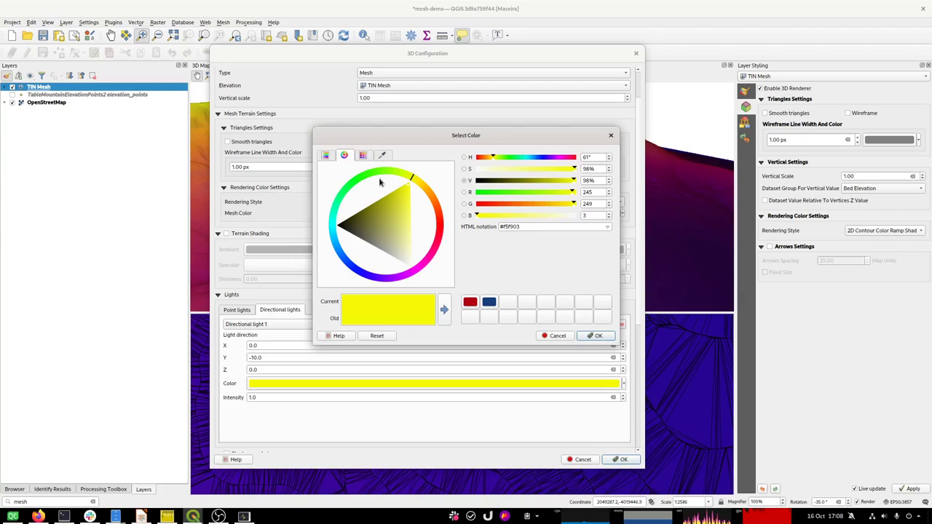
left_click(332, 224)
left_click_drag(345, 223, 335, 222)
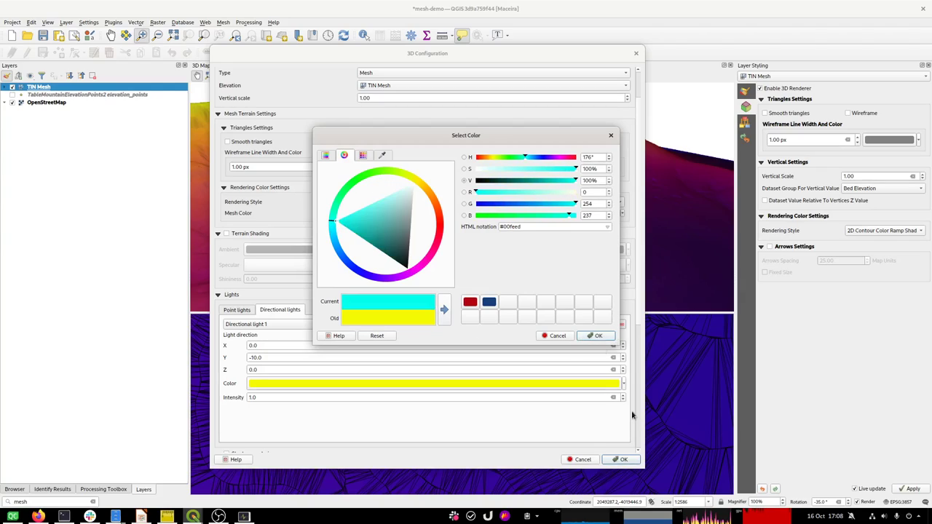
left_click(597, 336)
left_click(620, 459)
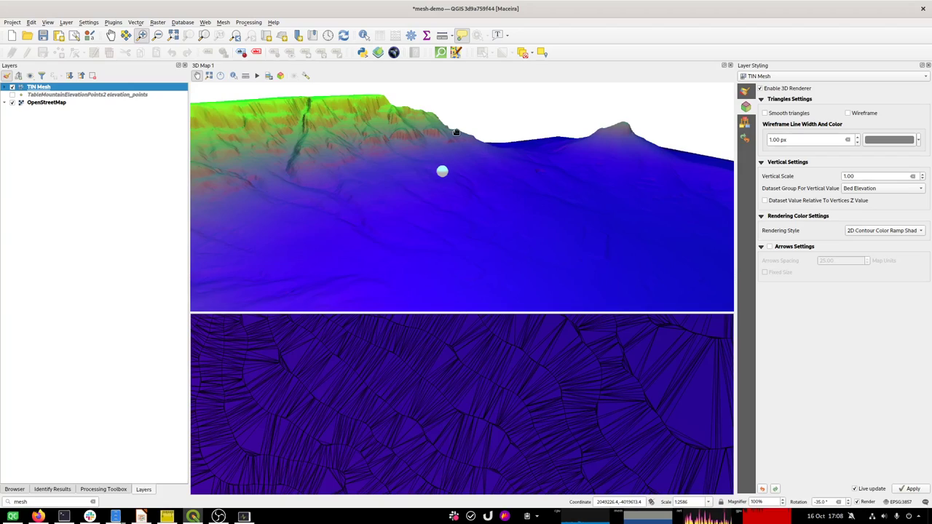
Remove the only directional light from the 3D map's configuration
left_click(305, 77)
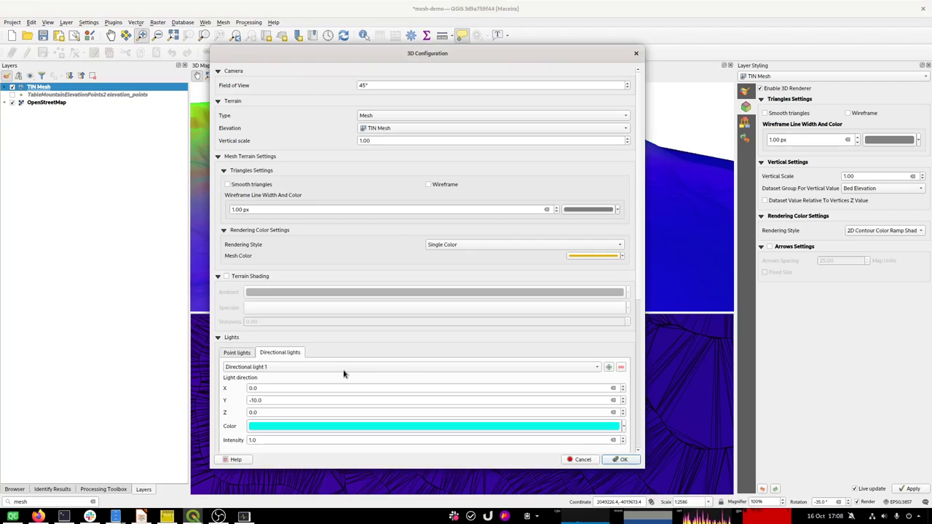
left_click_drag(640, 305, 628, 346)
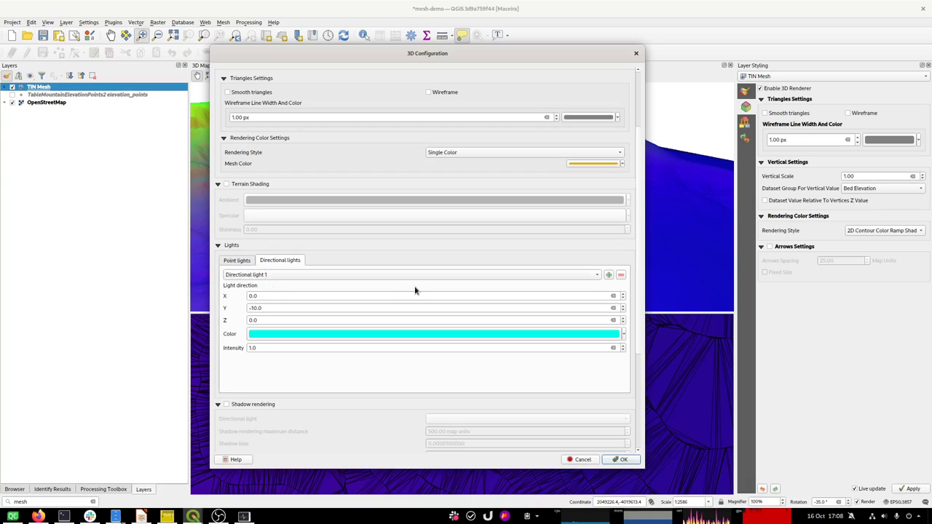
left_click(622, 275)
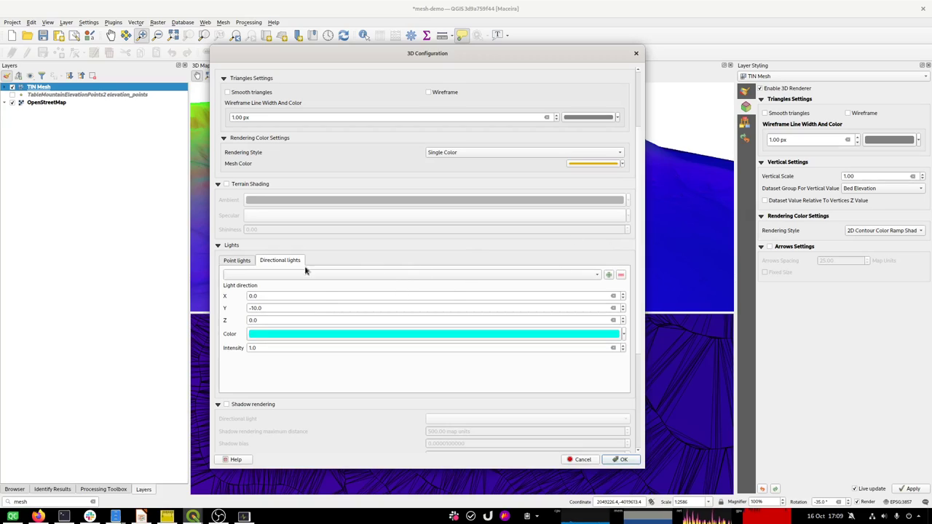
Add a second point light to the 3D scene and set its Y position to -10
left_click(244, 264)
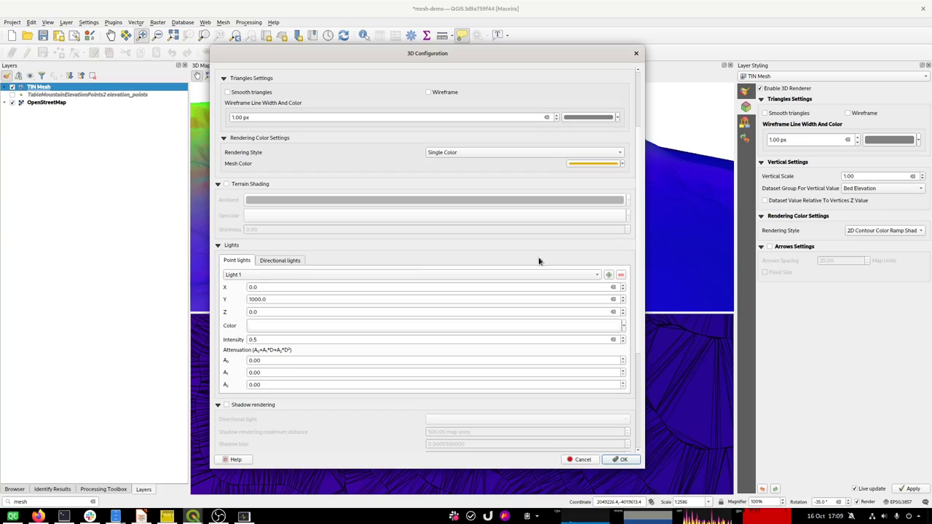
left_click(608, 275)
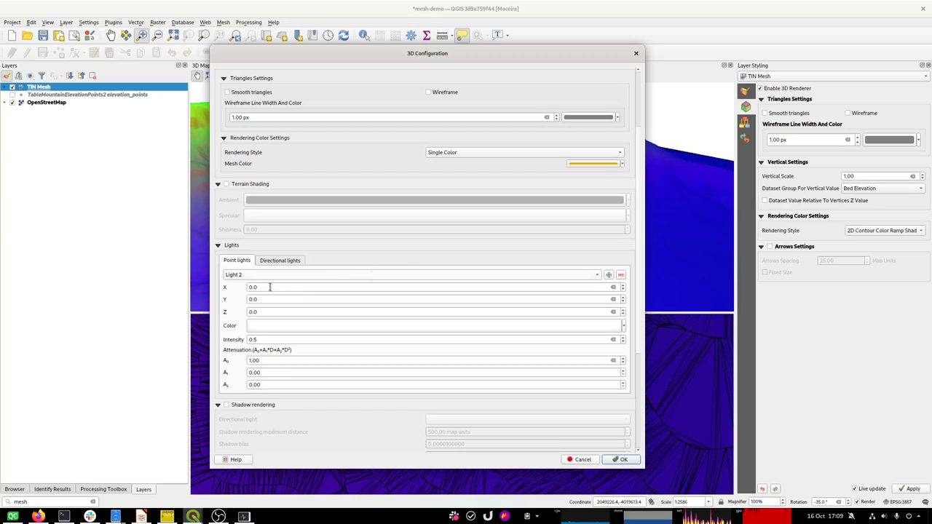
left_click_drag(262, 300, 236, 297)
type("1")
type("-1")
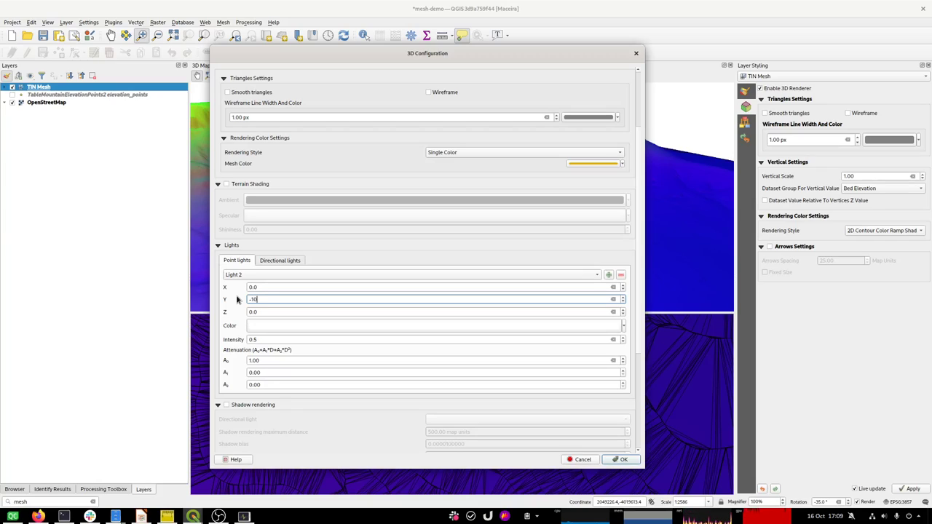
Set the second point light's color to cyan (#01ffea) and apply the 3D configuration
left_click(267, 328)
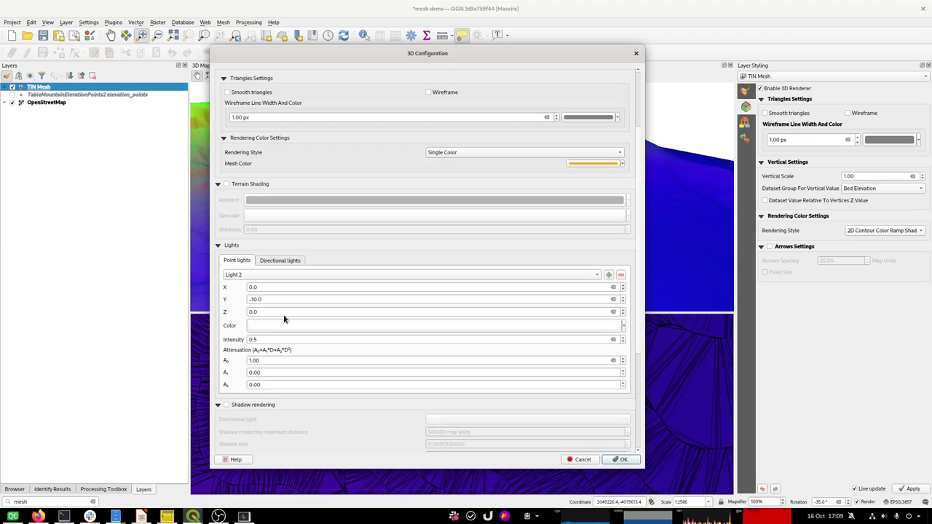
left_click(330, 221)
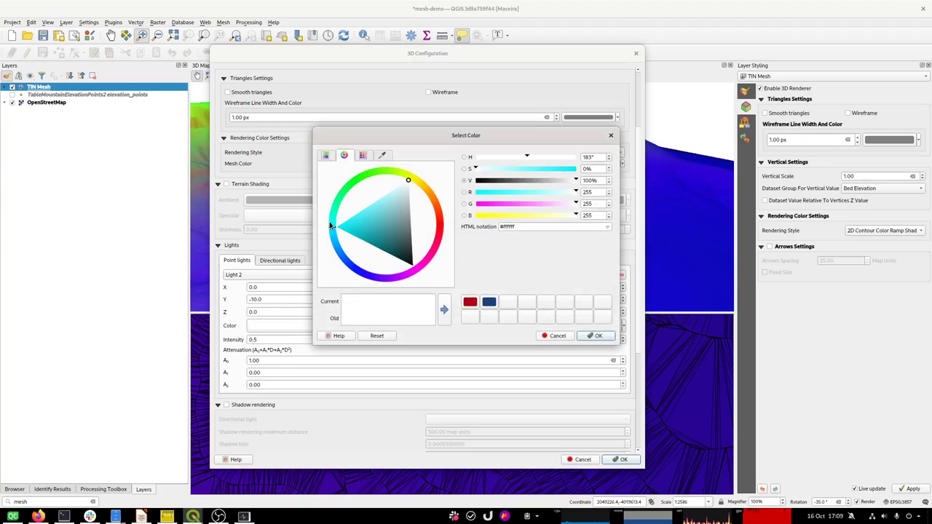
left_click(330, 221)
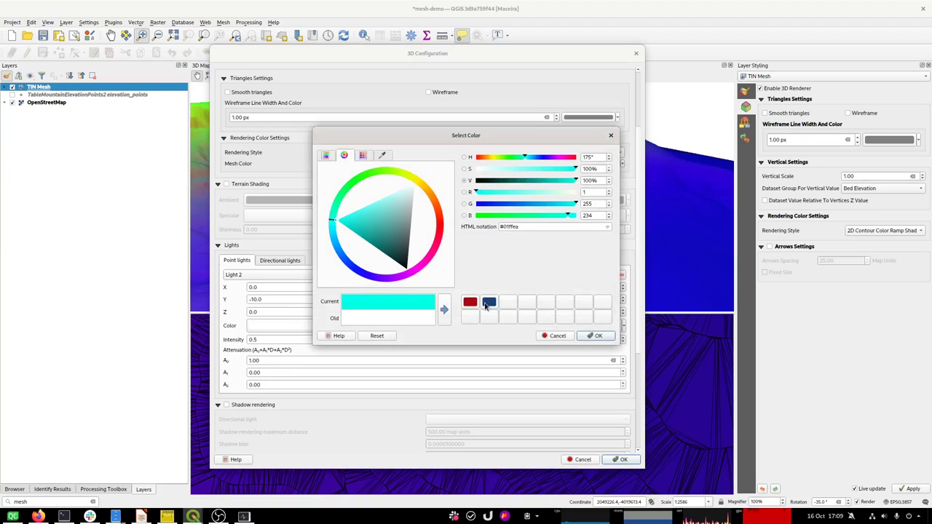
left_click(594, 336)
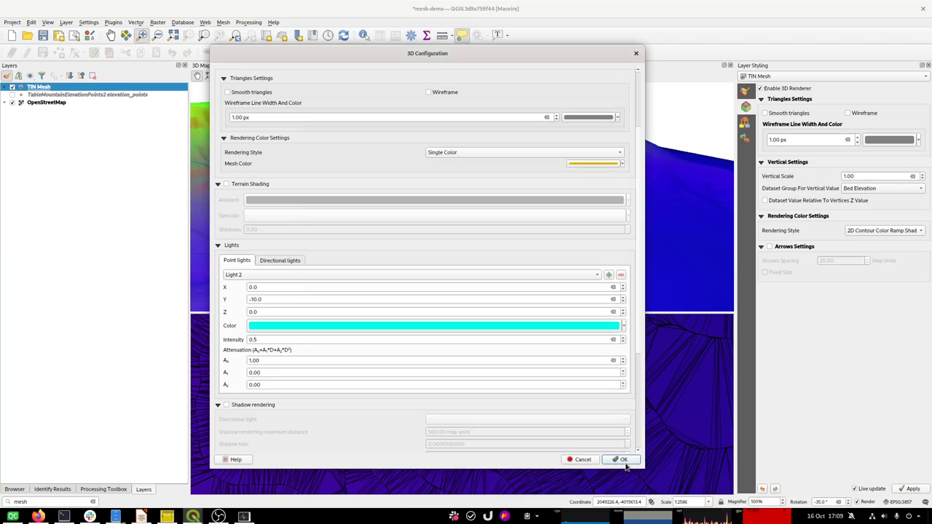
left_click(623, 460)
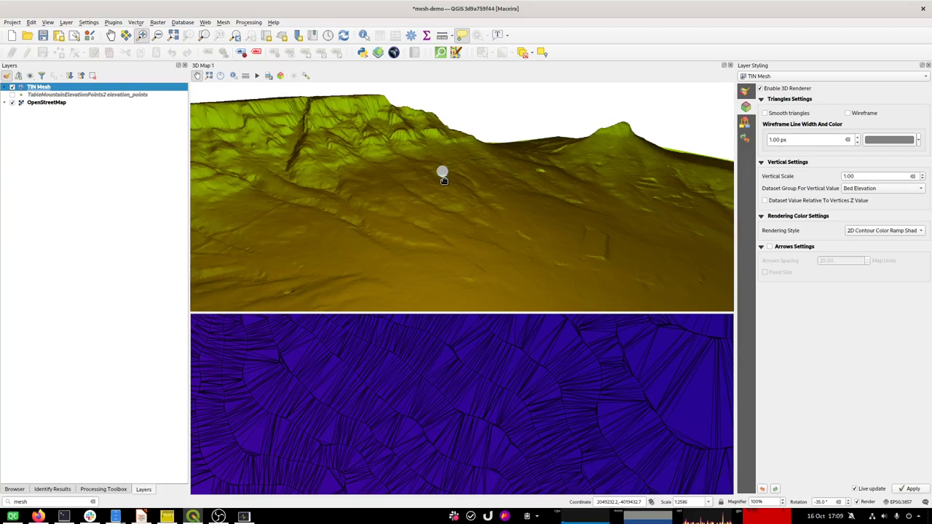
Set point light 2's attenuation A0 to 0.1 and its Y position to -5, and apply the 3D configuration
left_click(306, 77)
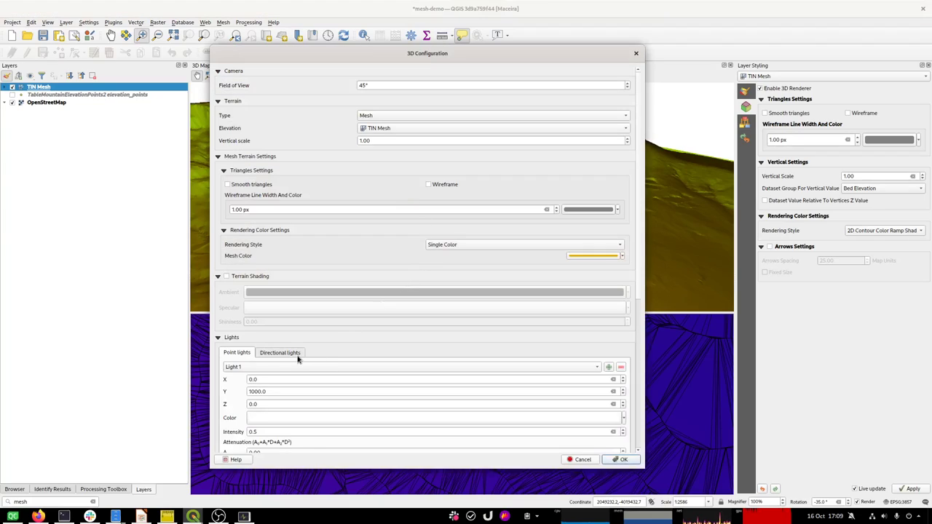
left_click_drag(639, 281, 641, 337)
left_click(261, 275)
left_click(251, 285)
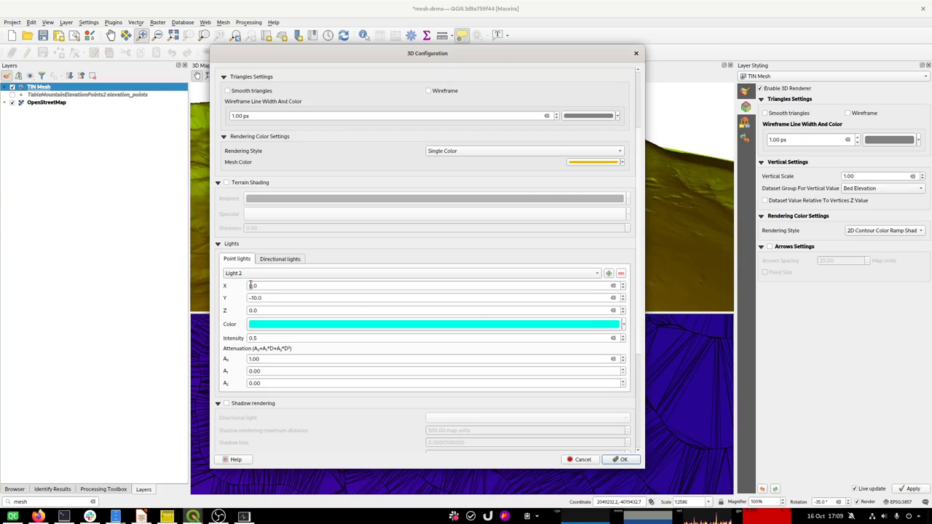
left_click(261, 274)
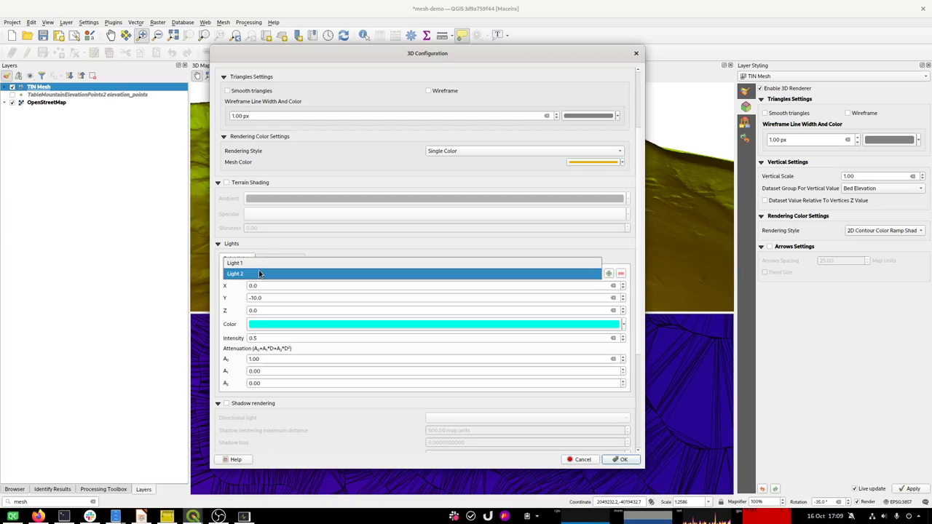
left_click(262, 265)
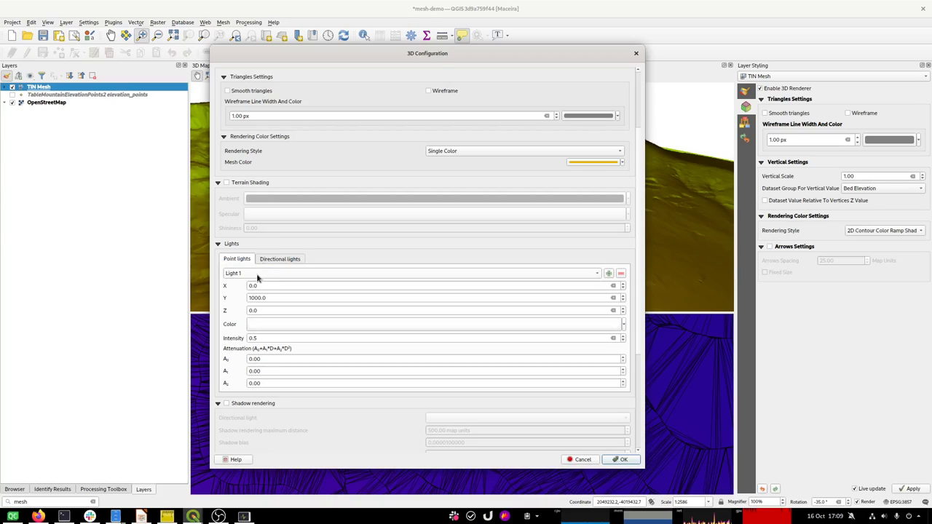
left_click(256, 277)
left_click(255, 285)
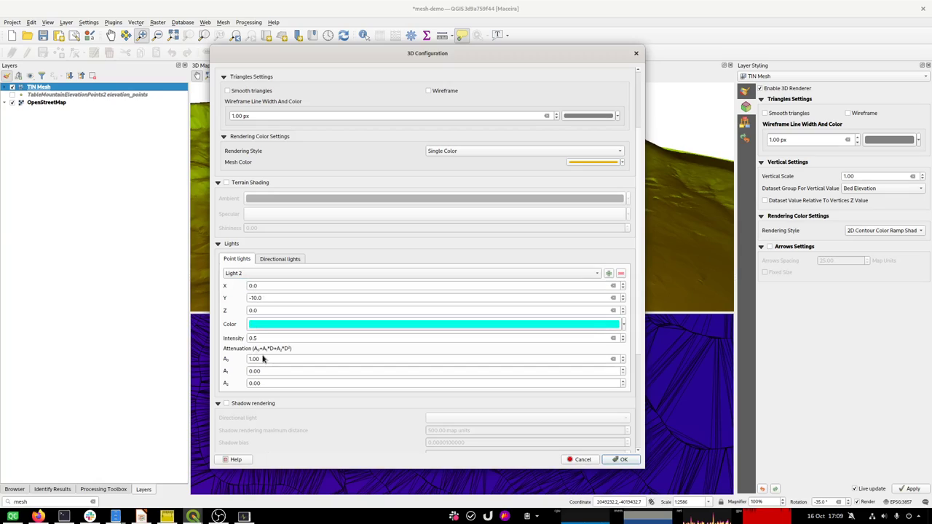
left_click_drag(266, 359, 240, 360)
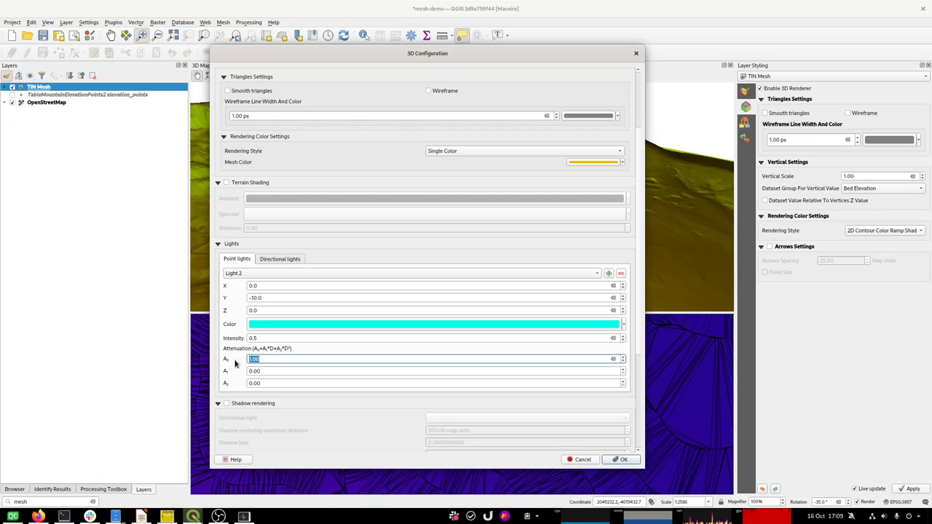
type("0.1")
left_click_drag(271, 301, 248, 299)
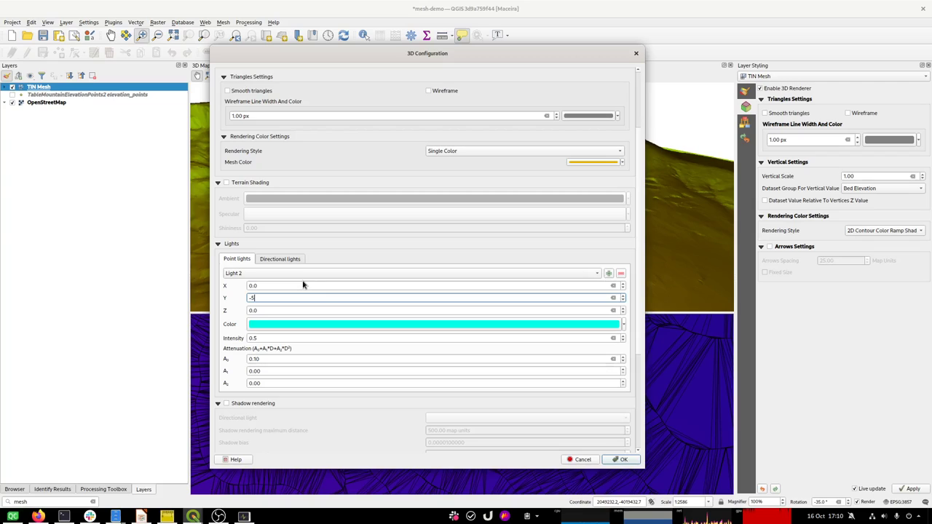
left_click(624, 460)
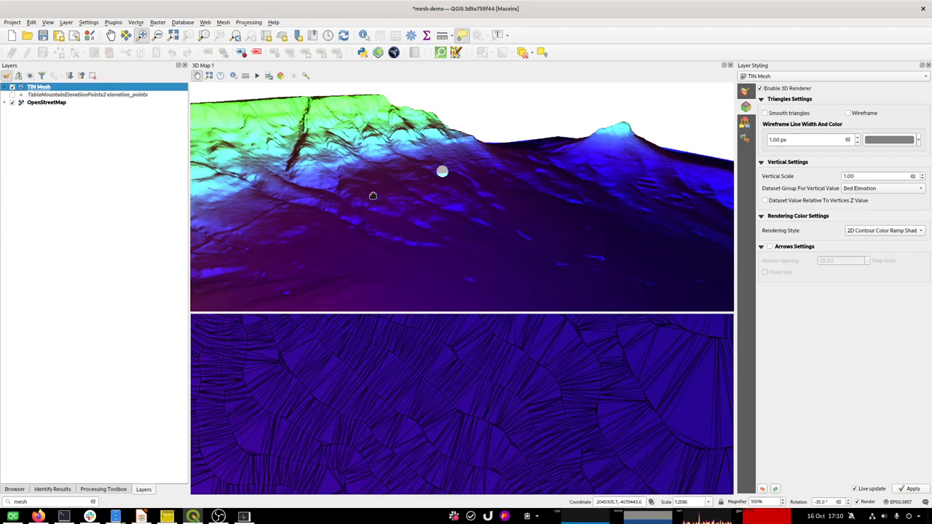
Open the contour color settings in the TIN Mesh layer's 2D symbology
left_click_drag(414, 198, 425, 202)
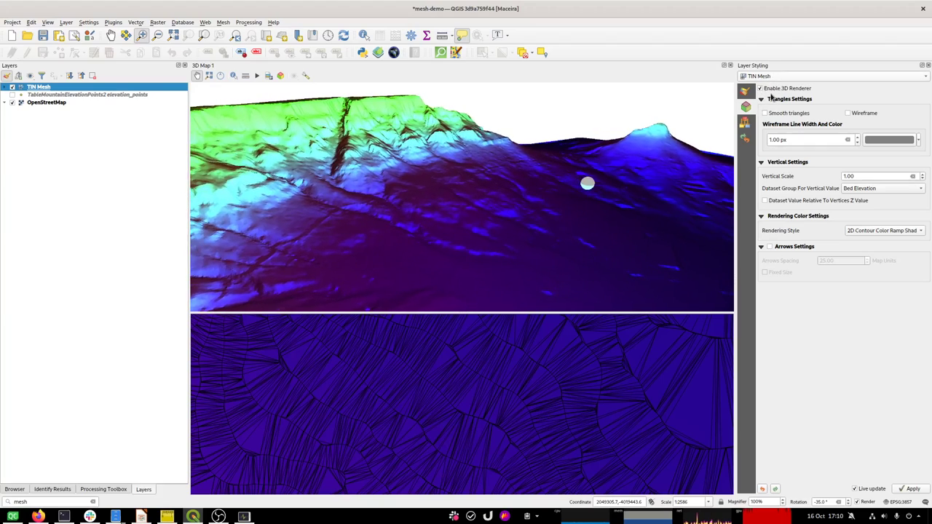
left_click(745, 91)
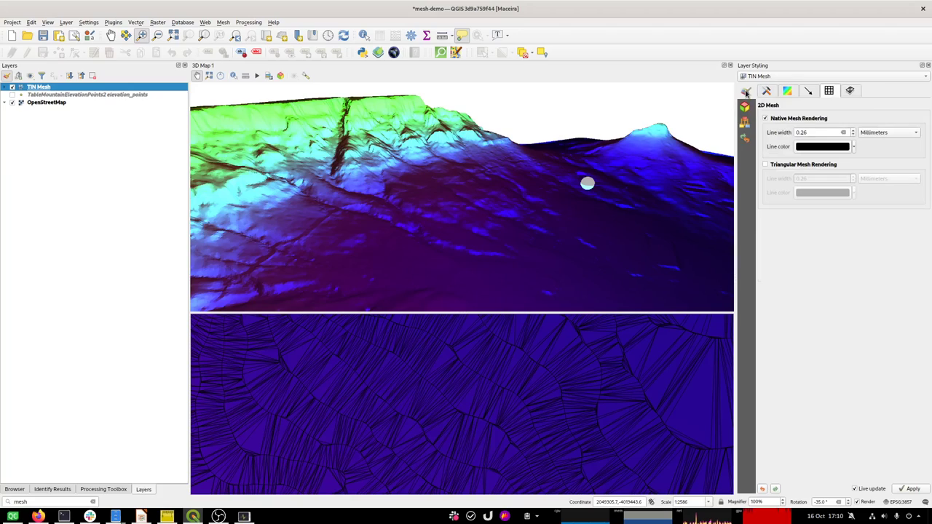
left_click(787, 90)
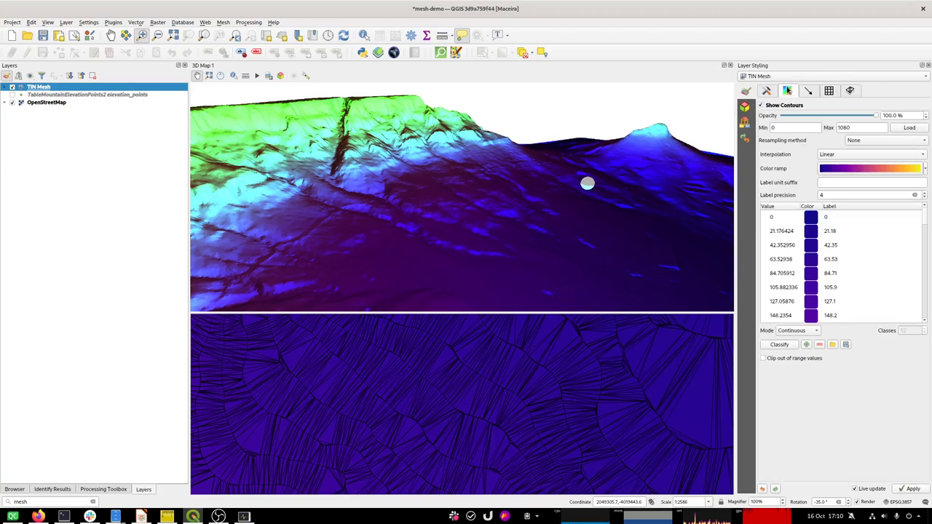
left_click(926, 171)
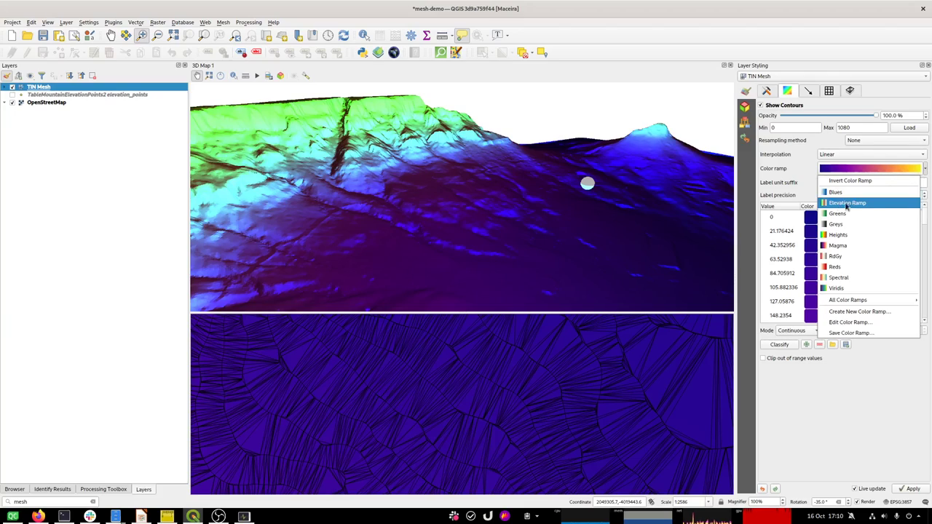
left_click(842, 326)
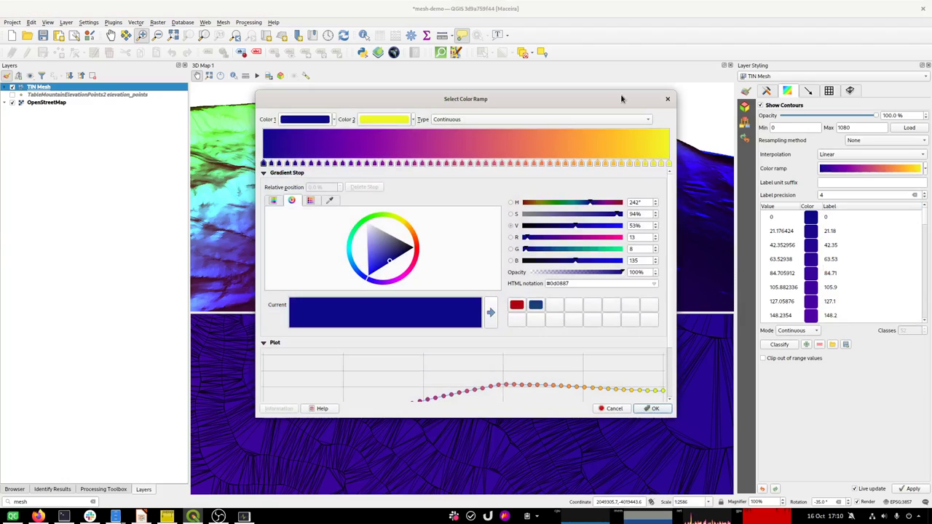
left_click(667, 99)
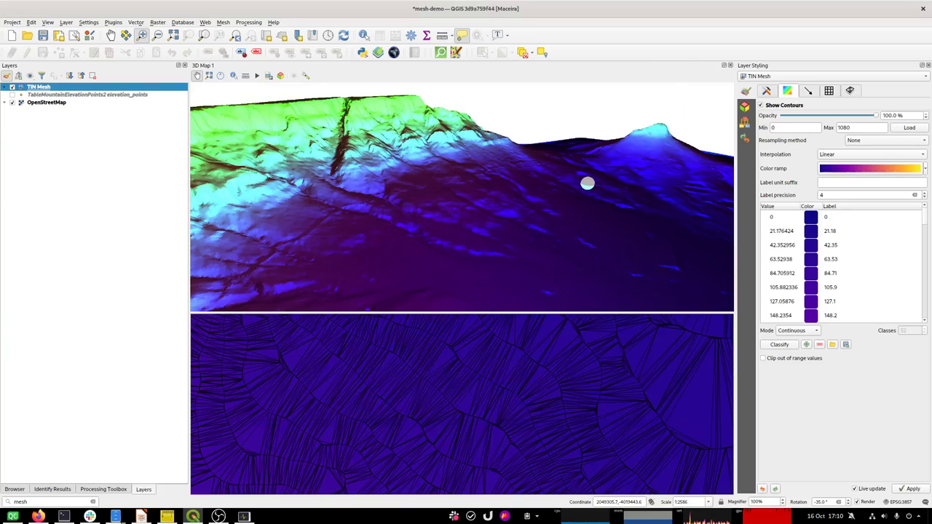
Try creating a contour color ramp from the cpt-city catalog's Topography/bathymetry theme with the topo_15lev palette, and close the catalog
left_click(926, 170)
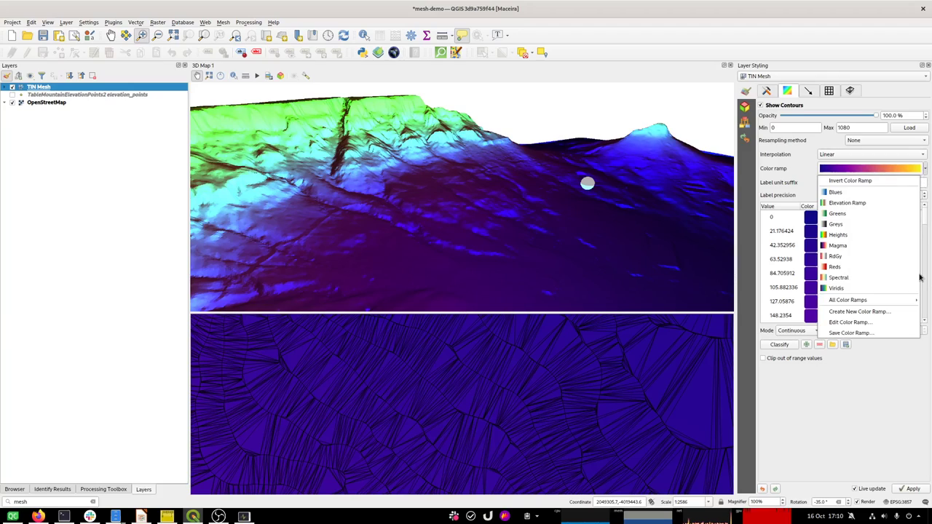
left_click(859, 312)
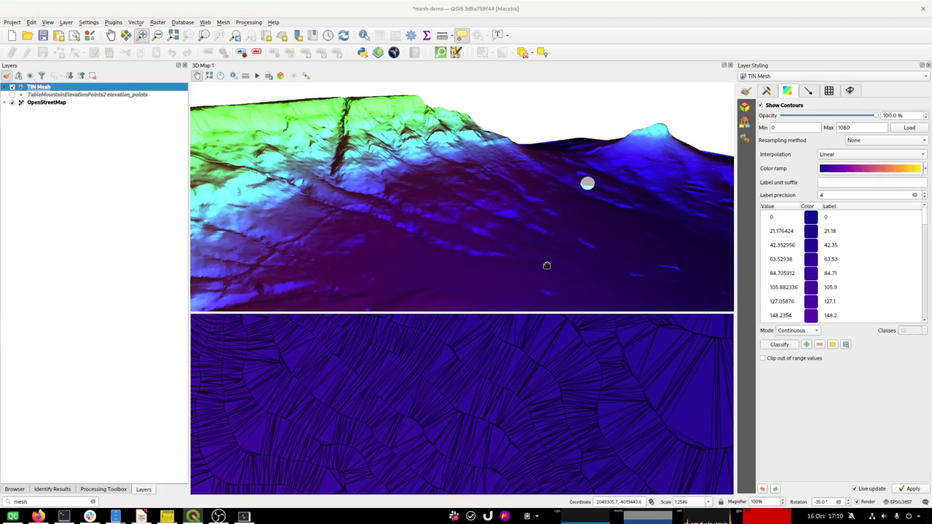
left_click(456, 244)
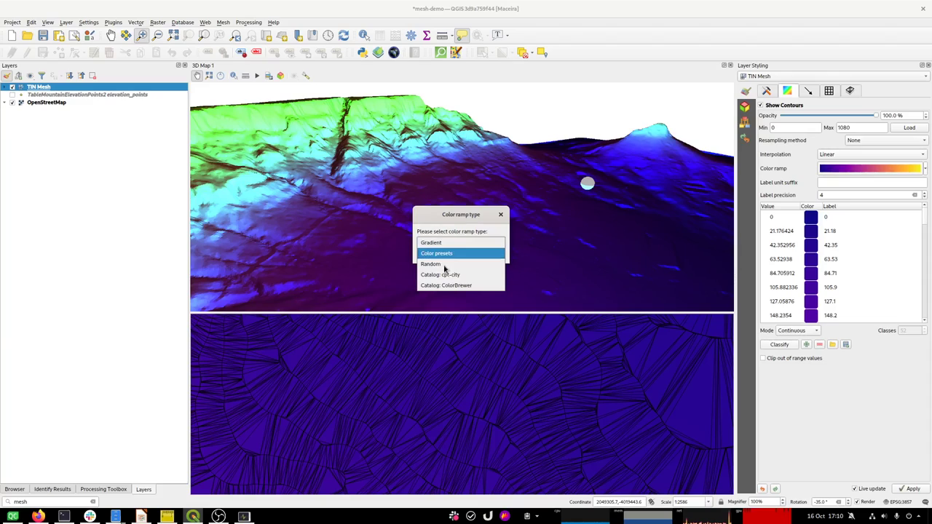
left_click(442, 273)
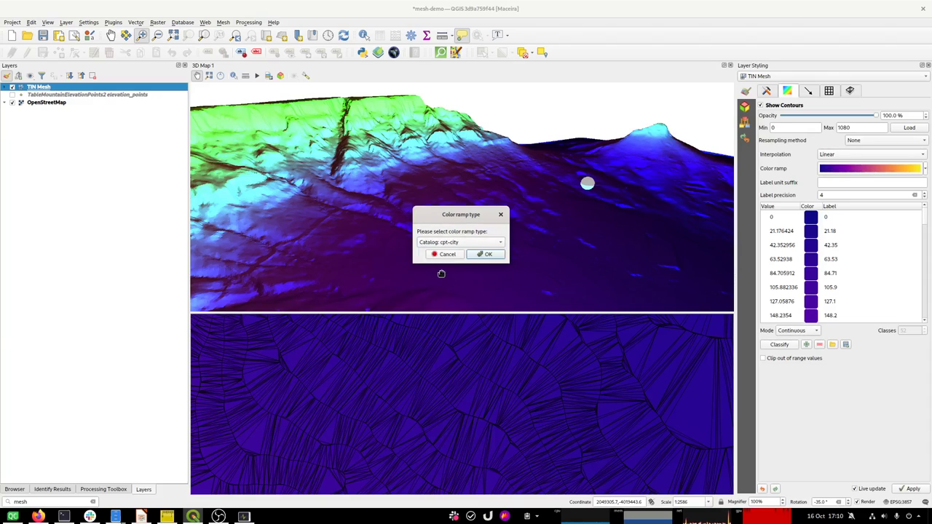
left_click(486, 254)
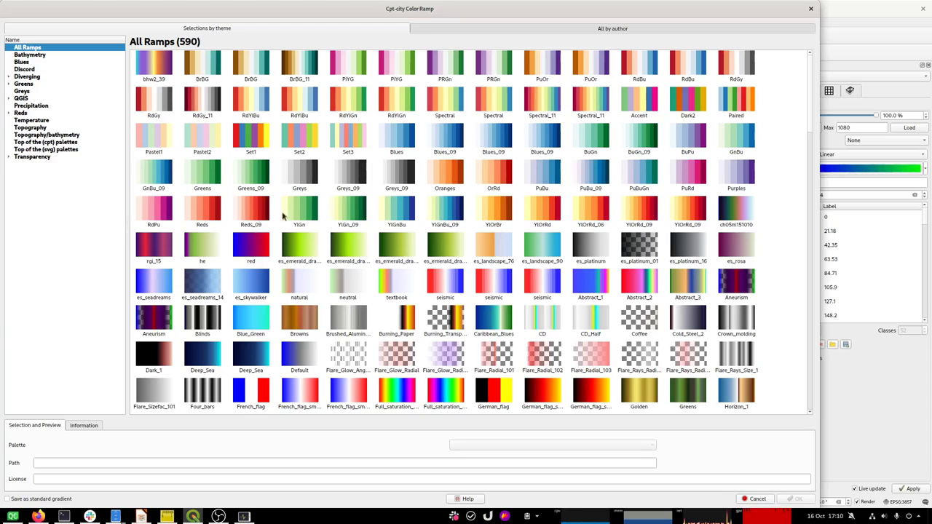
left_click(46, 135)
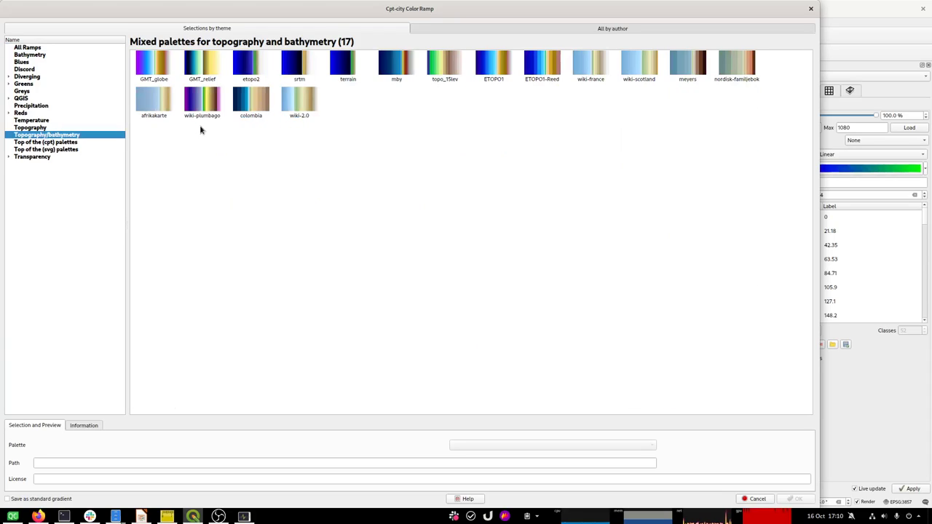
left_click(451, 67)
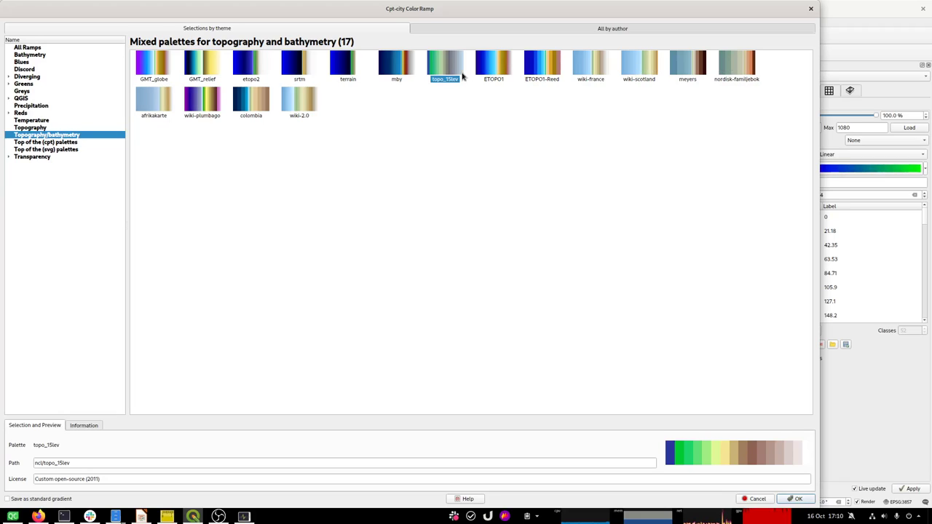
left_click(810, 9)
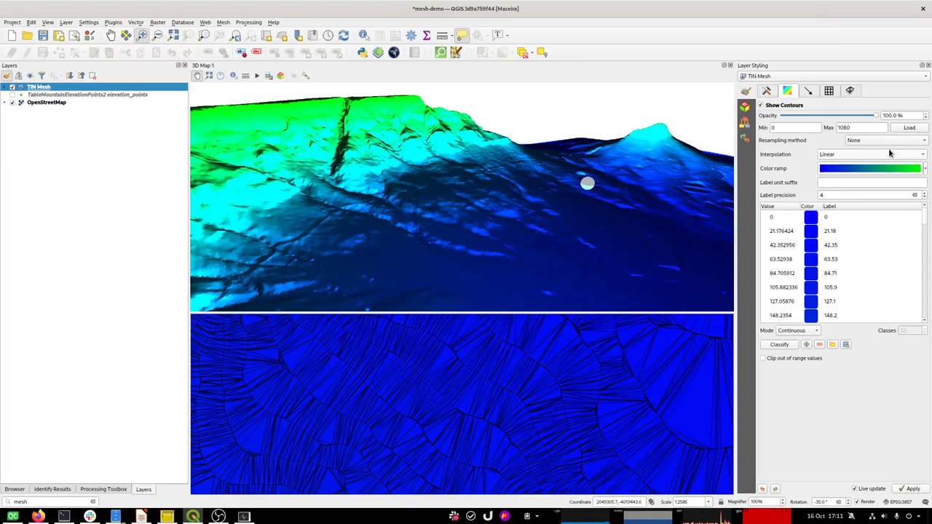
Apply the saved Elevation Ramp to the TIN Mesh layer's contours
left_click(926, 170)
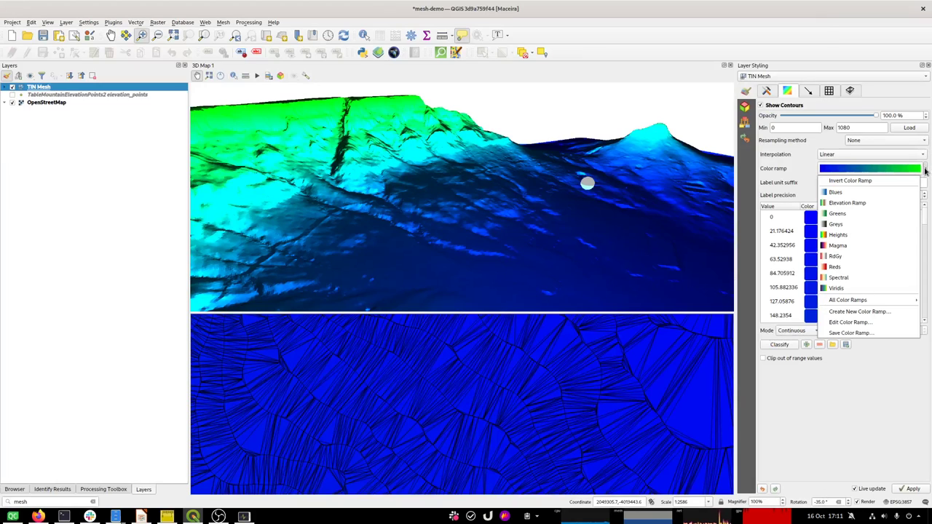
left_click(861, 206)
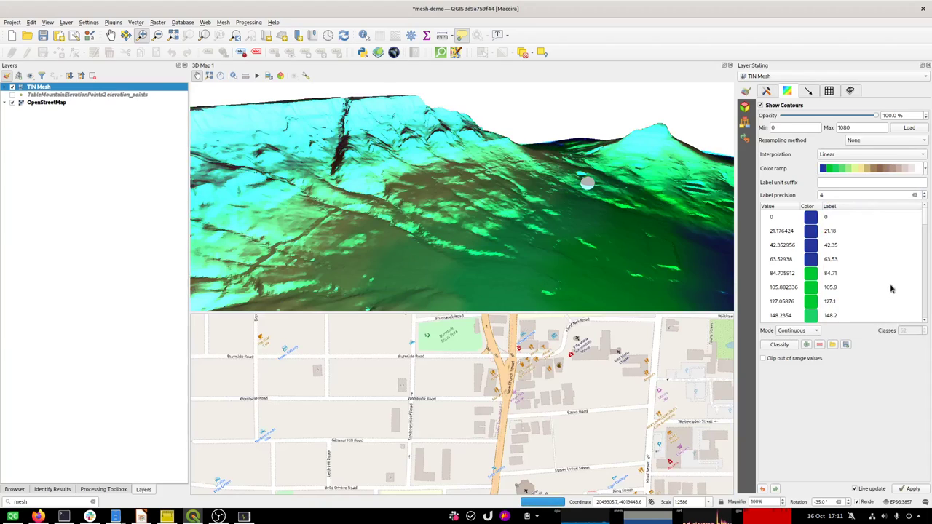
Apply the TIN Mesh contour styling, and set point light 2's color to pale yellow (#fffccd) in the 3D configuration
left_click(915, 490)
left_click_drag(538, 198, 498, 168)
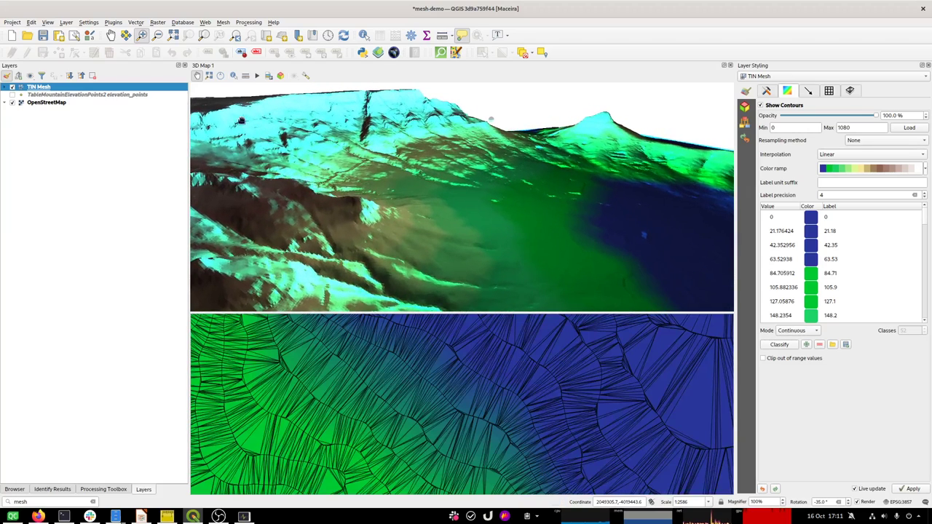
left_click(307, 76)
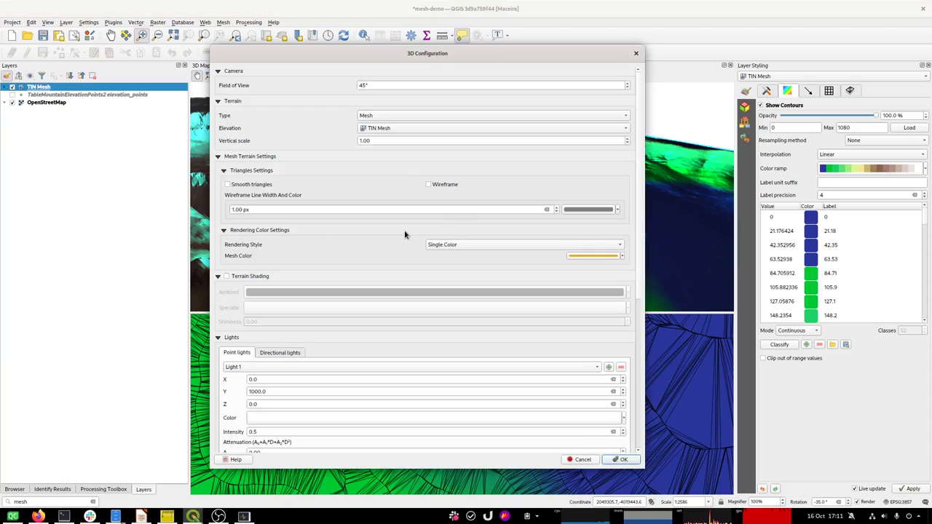
left_click(322, 366)
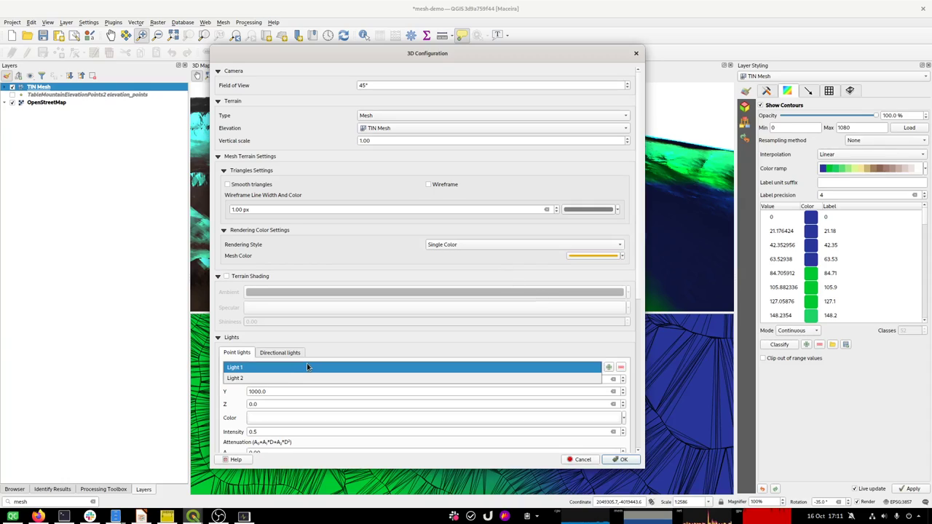
left_click(263, 377)
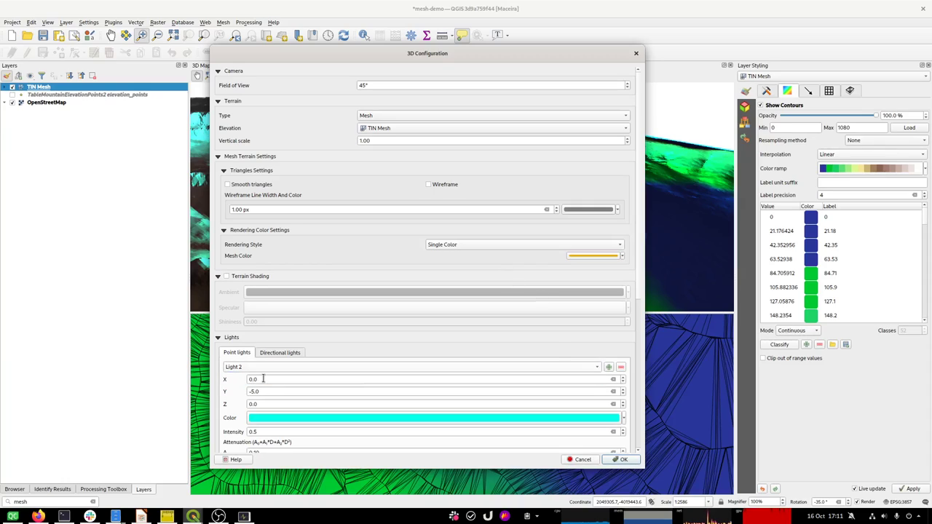
left_click(264, 420)
left_click_drag(391, 199, 413, 187)
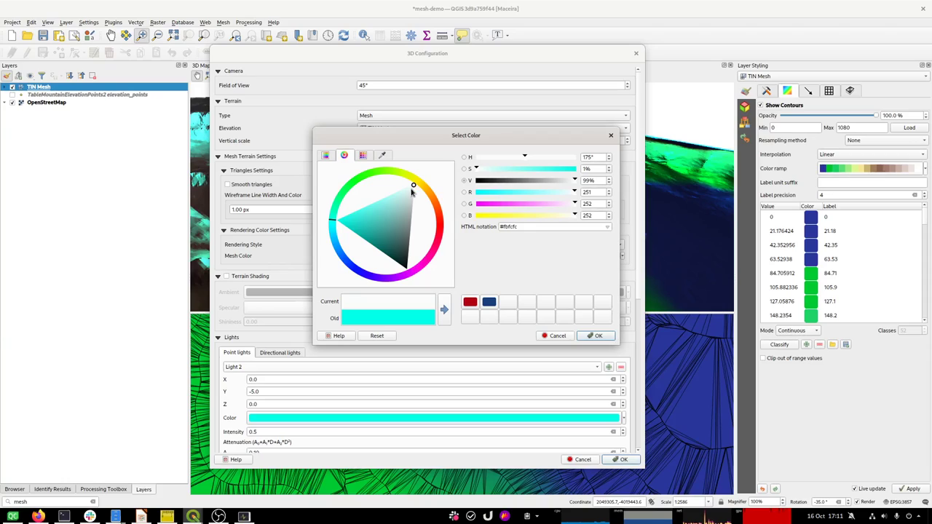
left_click(413, 185)
left_click_drag(407, 240, 410, 255)
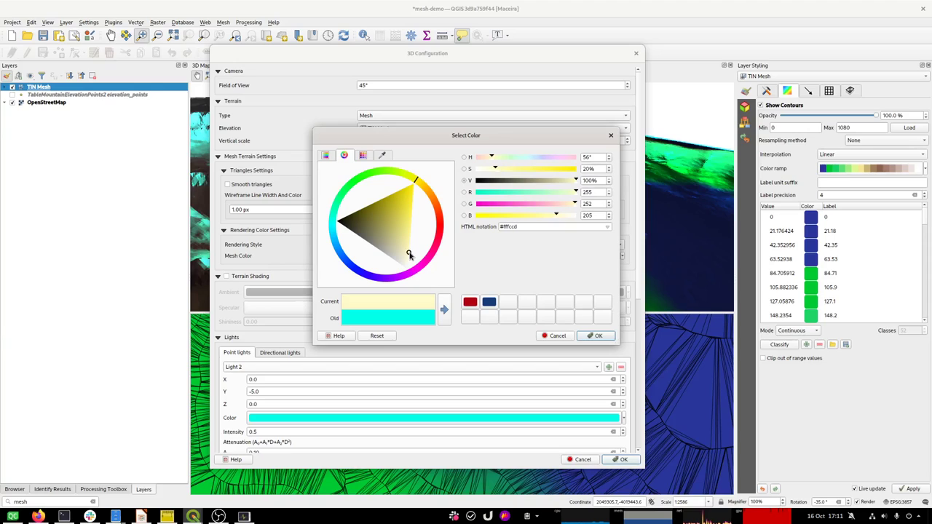
left_click(596, 335)
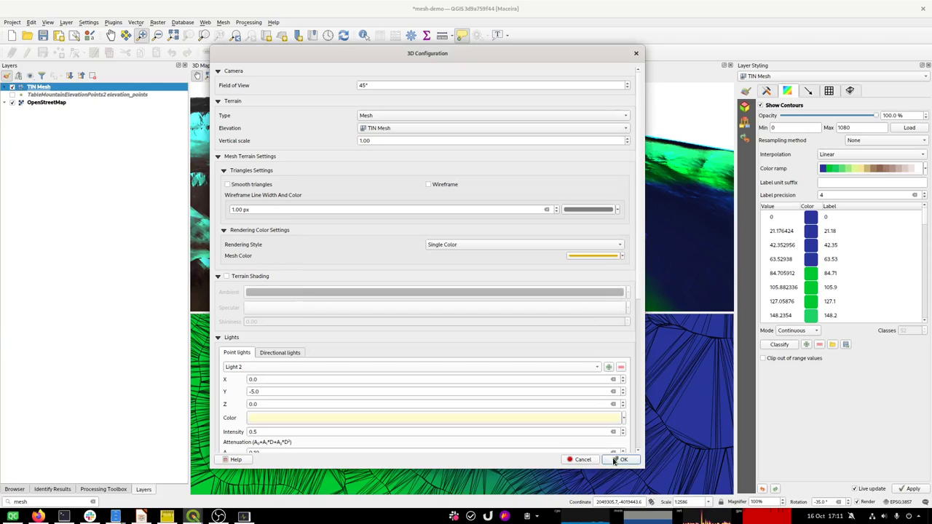
left_click(620, 460)
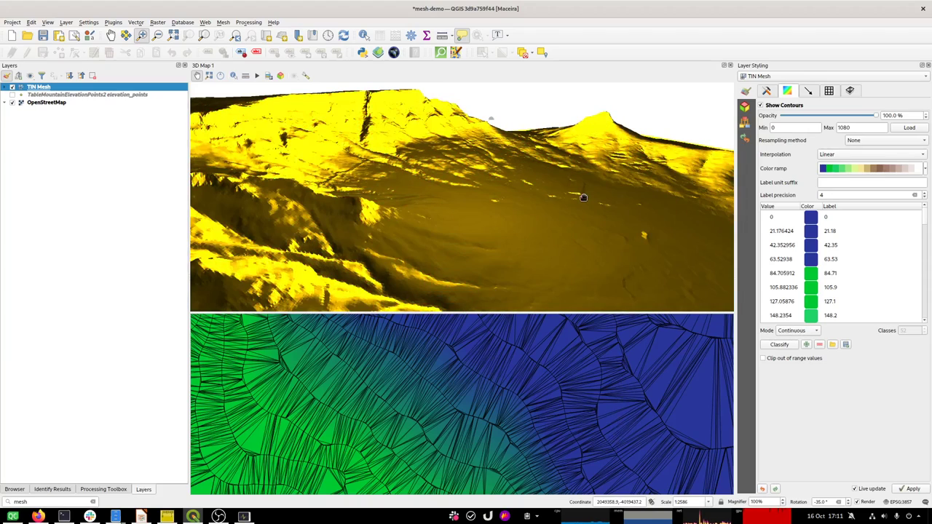
Review the 3D configuration without changing it and inspect the relit Table Mountain terrain from several angles and distances
left_click(305, 78)
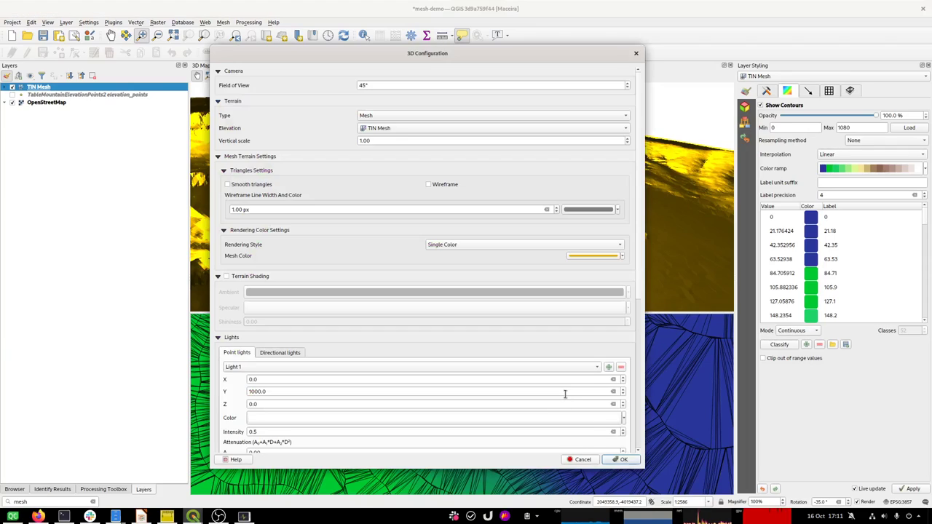
left_click(619, 460)
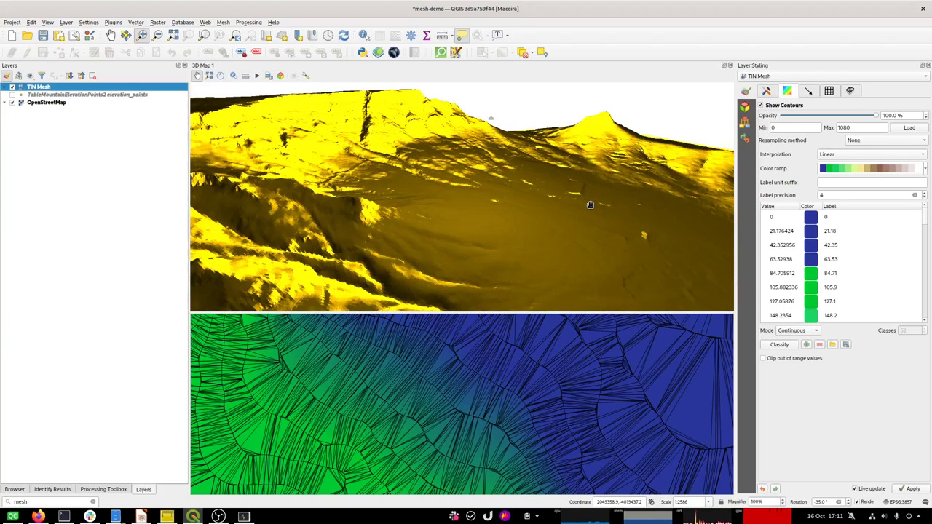
left_click_drag(491, 239, 502, 208)
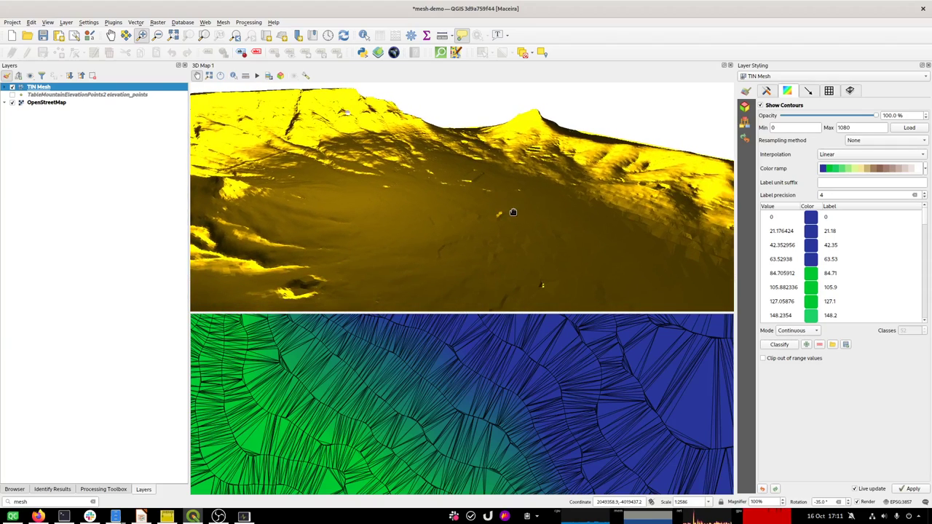
scroll(495, 211, "down", 5)
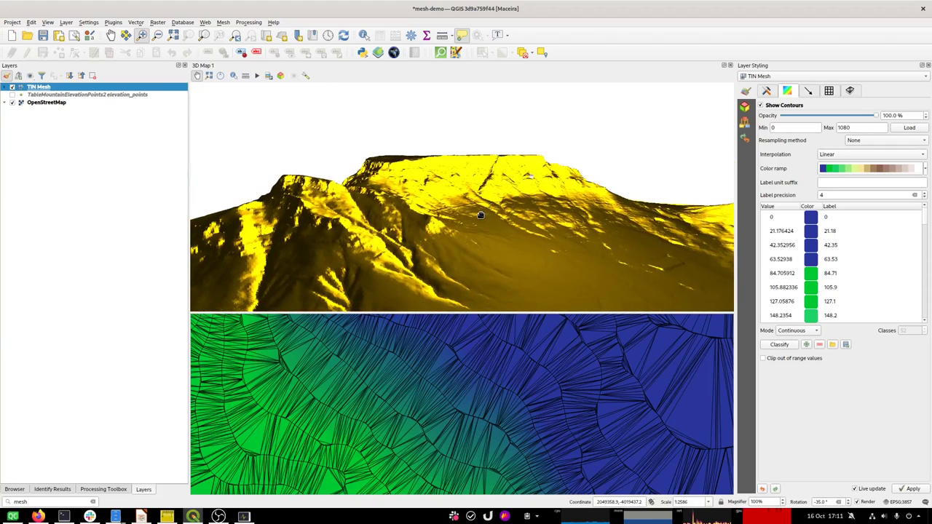
mouse_move(475, 215)
left_mouse_down()
mouse_move(574, 233)
mouse_move(524, 211)
mouse_move(468, 206)
mouse_move(533, 230)
mouse_move(477, 223)
left_mouse_up()
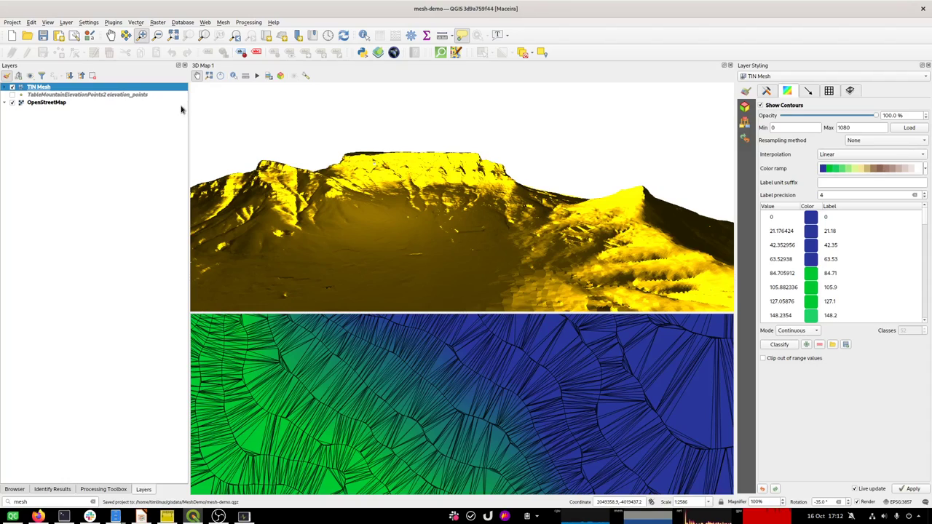
Switch to the file manager, add MeshDemo.gpkg from the MeshDemo folder to the QGIS project, and select the new layer
key("alt+Tab")
key("alt+Tab")
key("alt+Tab")
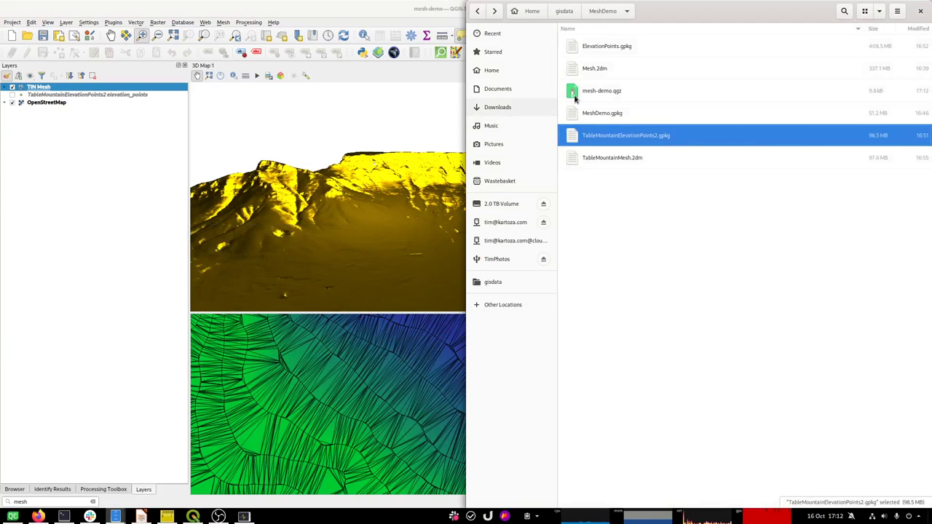
left_click(595, 115)
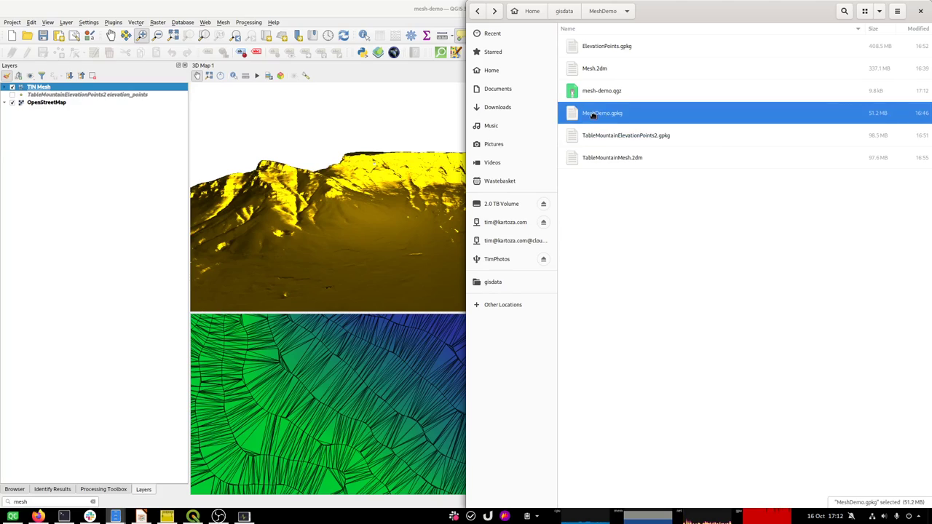
left_click_drag(397, 168, 321, 373)
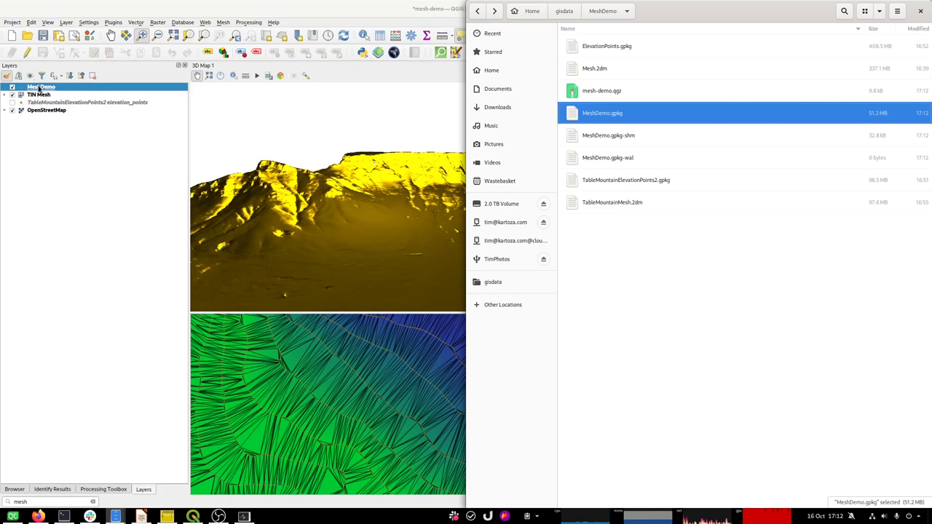
left_click(41, 88)
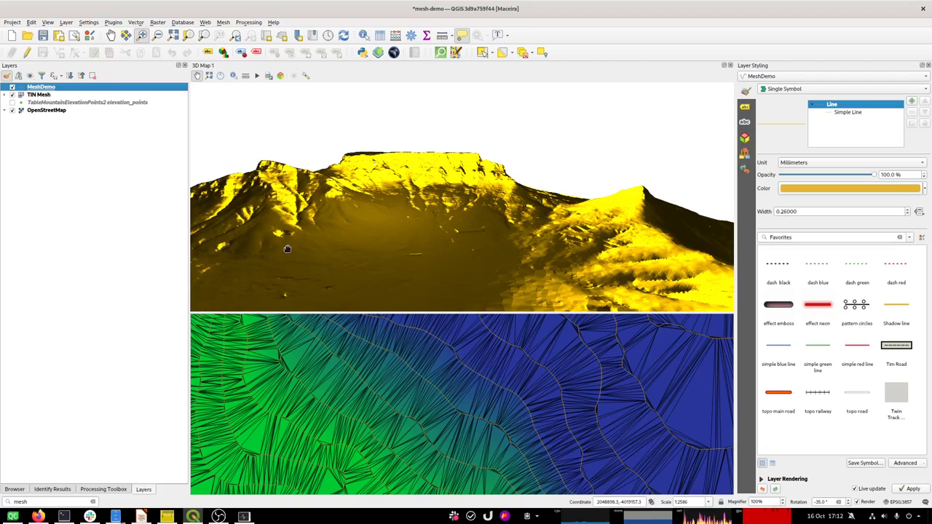
Hide the TIN Mesh and OpenStreetMap layers, keeping only the MeshDemo contour lines displayed in the 2D map
left_click(12, 95)
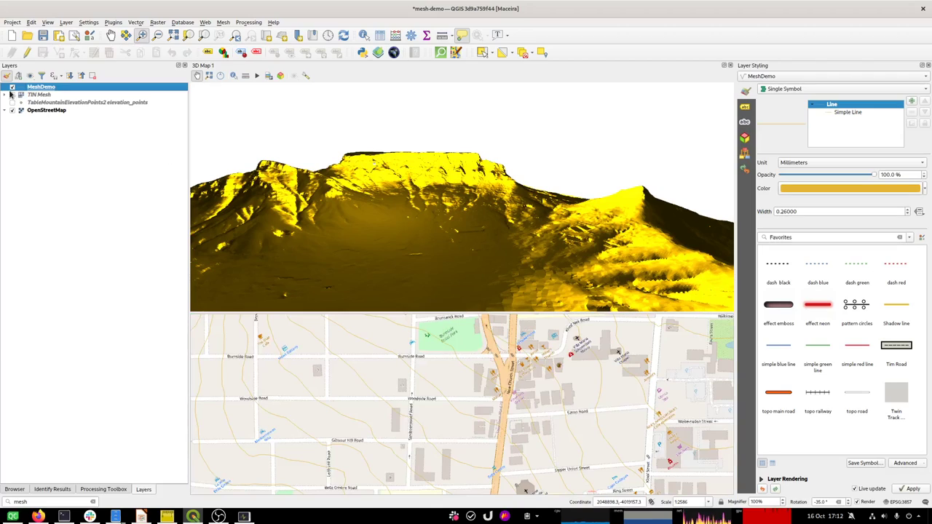
left_click(11, 86)
left_click(12, 87)
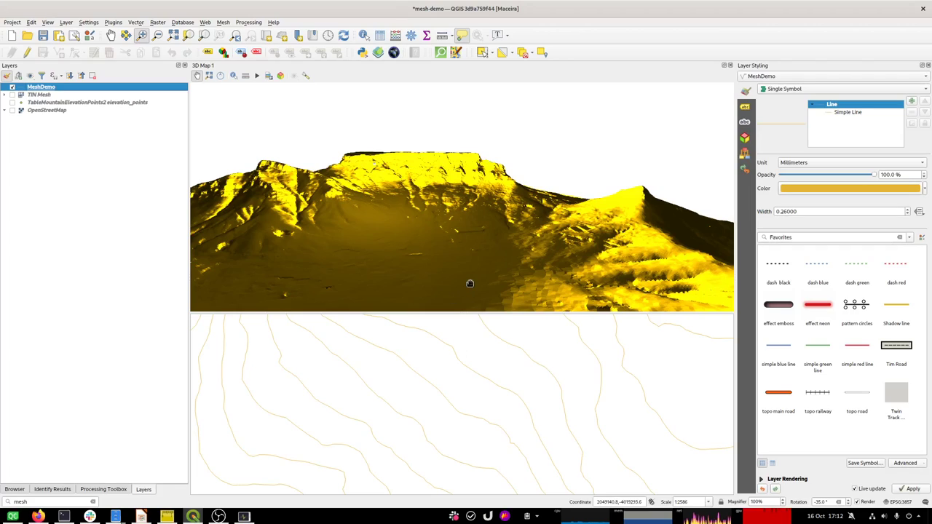
Give the MeshDemo layer Single Symbol 3D symbology and render it as simple 3D lines
left_click_drag(469, 283, 473, 213)
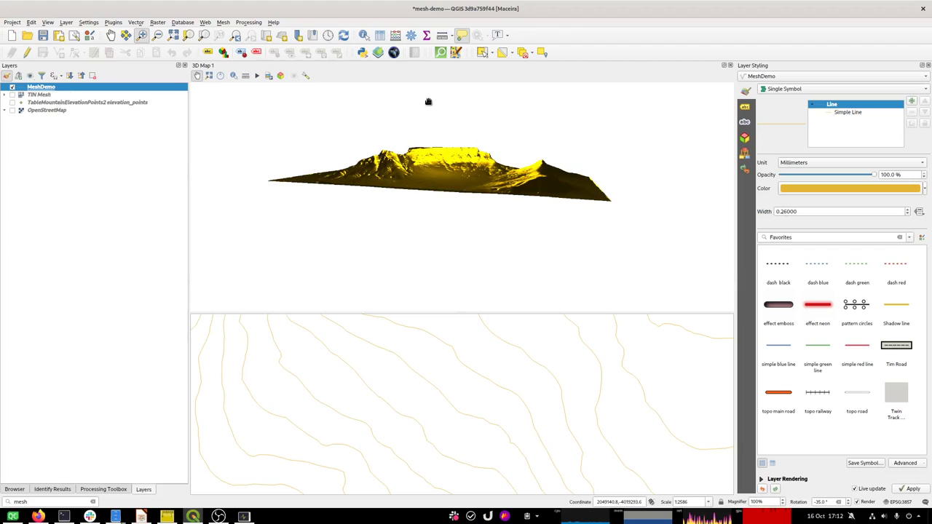
left_click(750, 137)
left_click(772, 90)
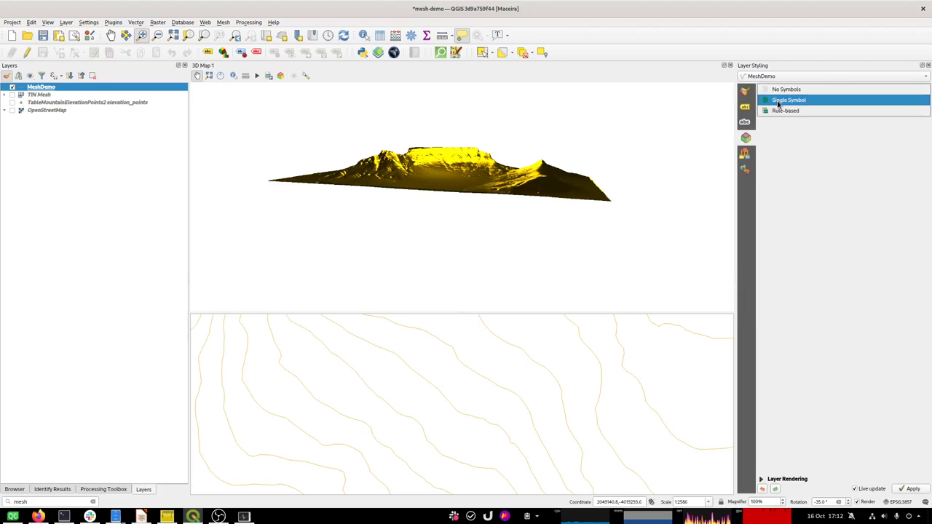
left_click(778, 102)
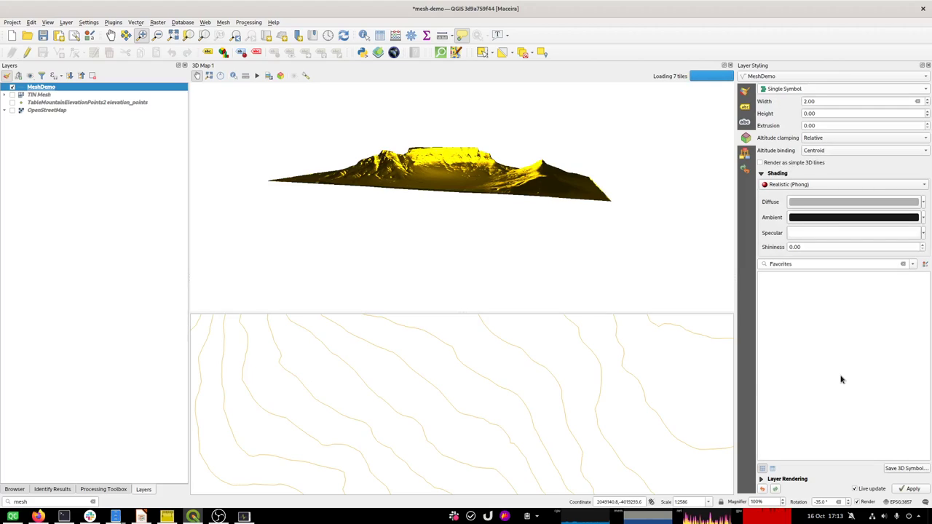
left_click(763, 163)
left_click(762, 164)
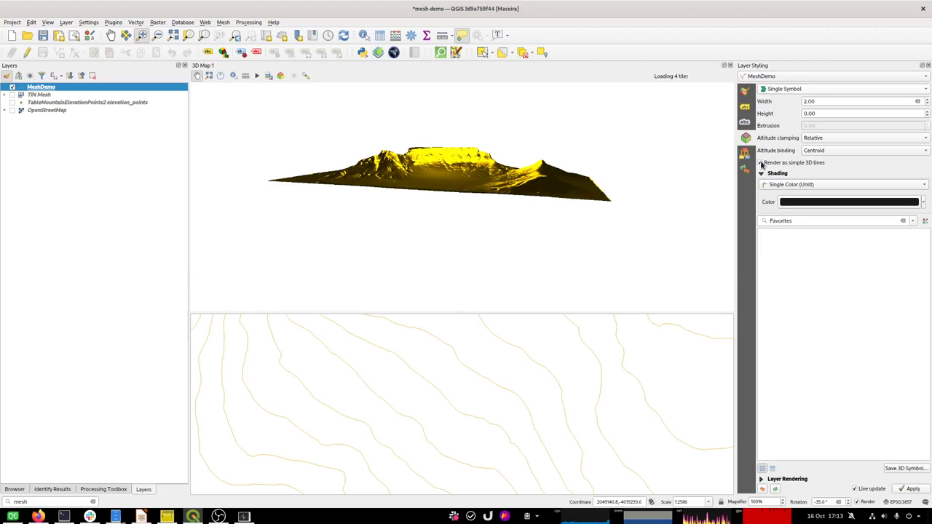
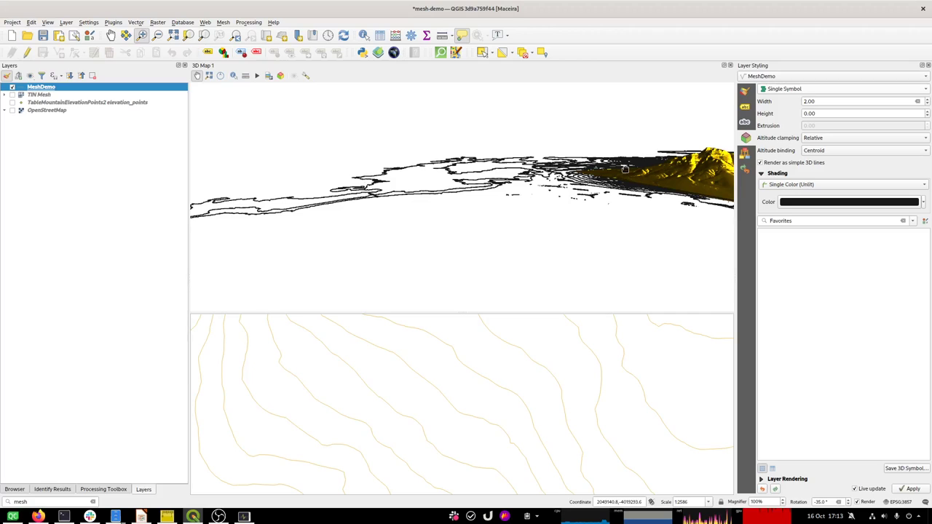
scroll(524, 172, "up", 5)
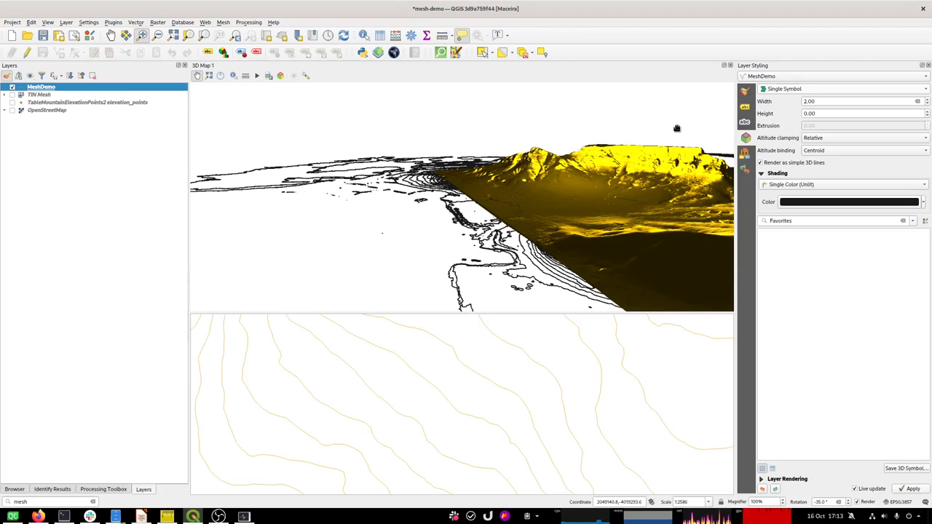
Examine the geometry type and CRS in the MeshDemo layer's properties, and compare its 3D contour lines with the terrain
double_click(41, 88)
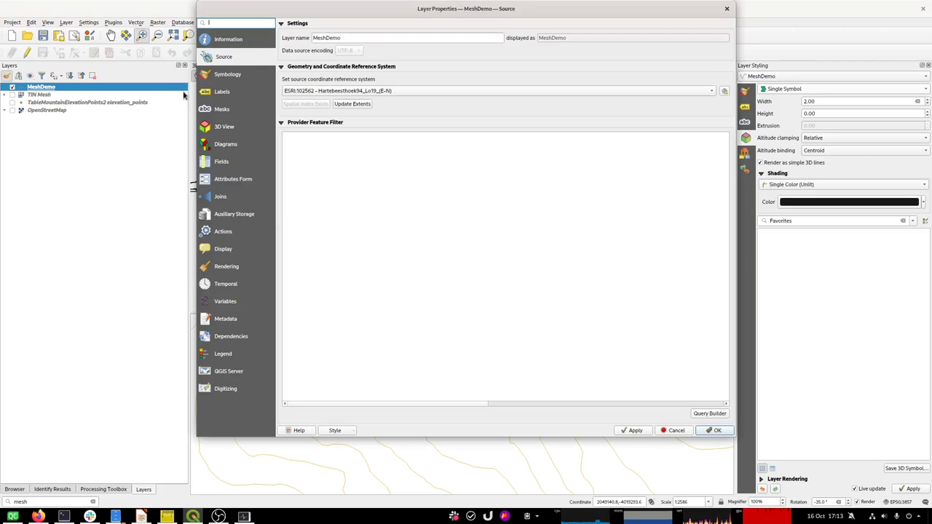
left_click(228, 41)
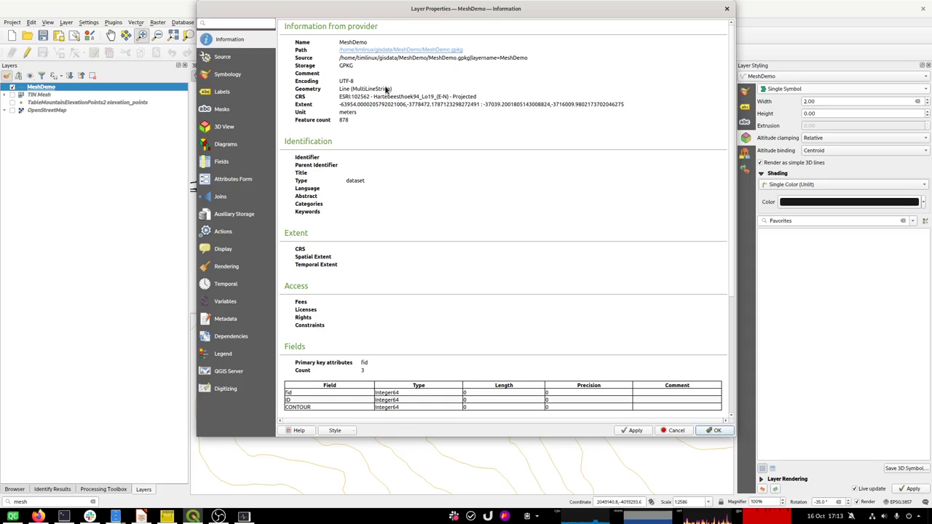
left_click(728, 8)
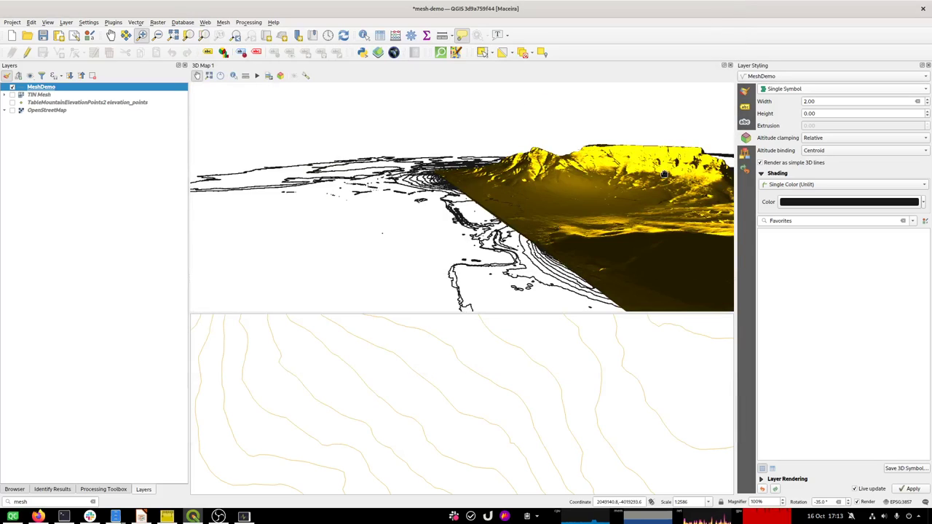
left_click_drag(631, 172, 392, 195)
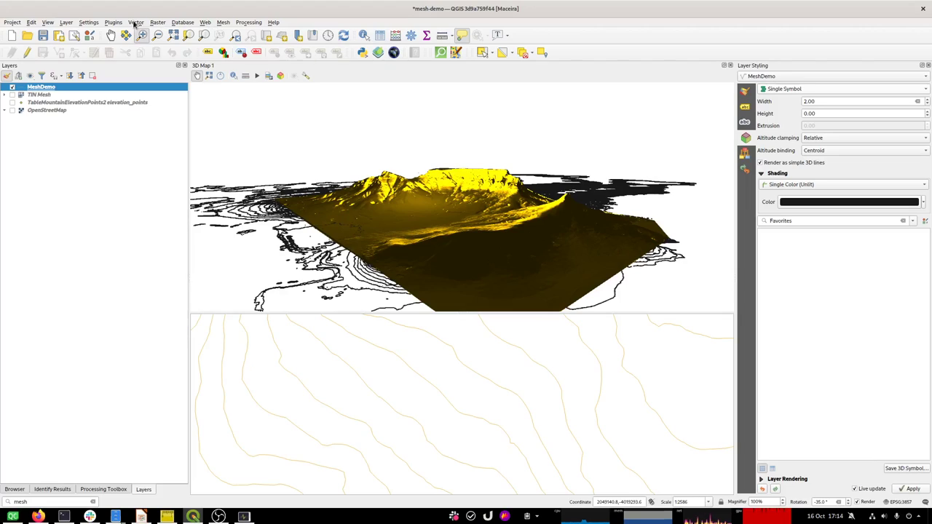
Review the plotting and animation export commands offered by the Crayfish mesh plugin
left_click(221, 23)
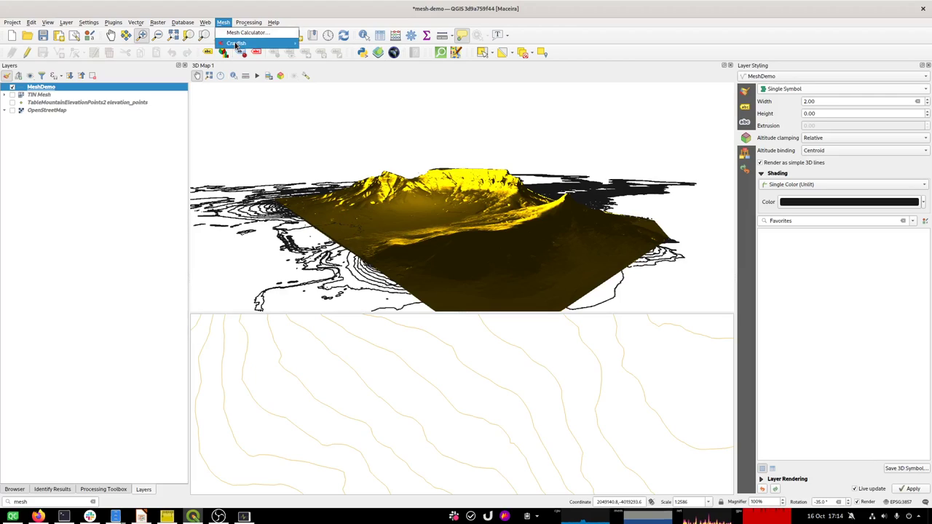
mouse_move(236, 45)
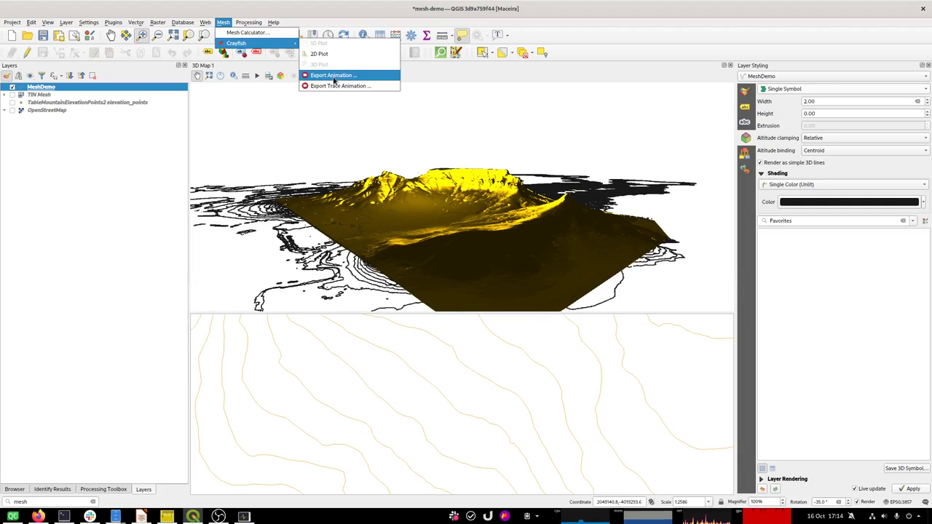
left_click(309, 16)
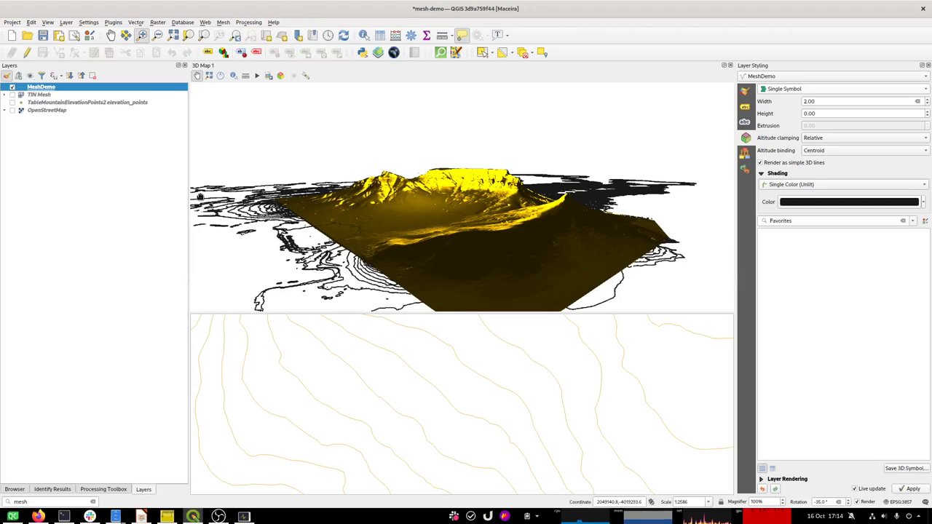
Review the processing algorithms that match "mesh", including Export gridded value on mesh
left_click(88, 492)
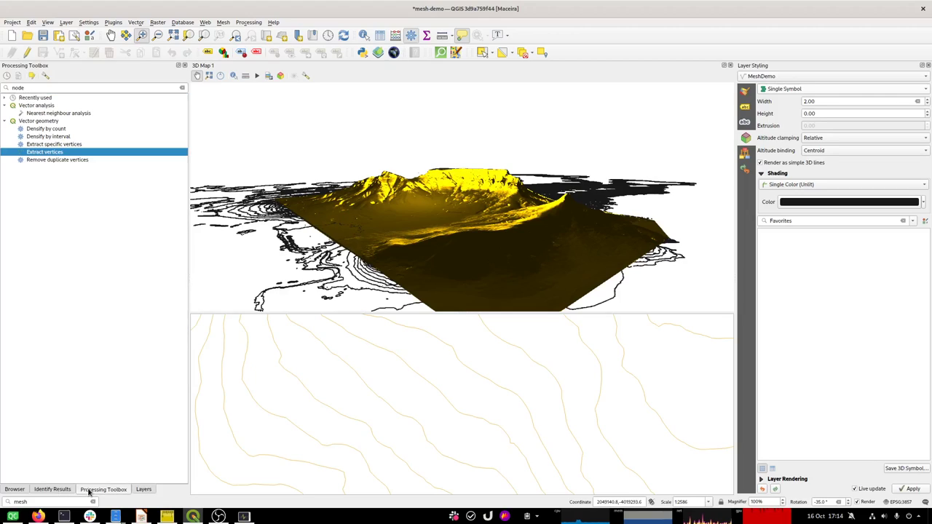
left_click(32, 502)
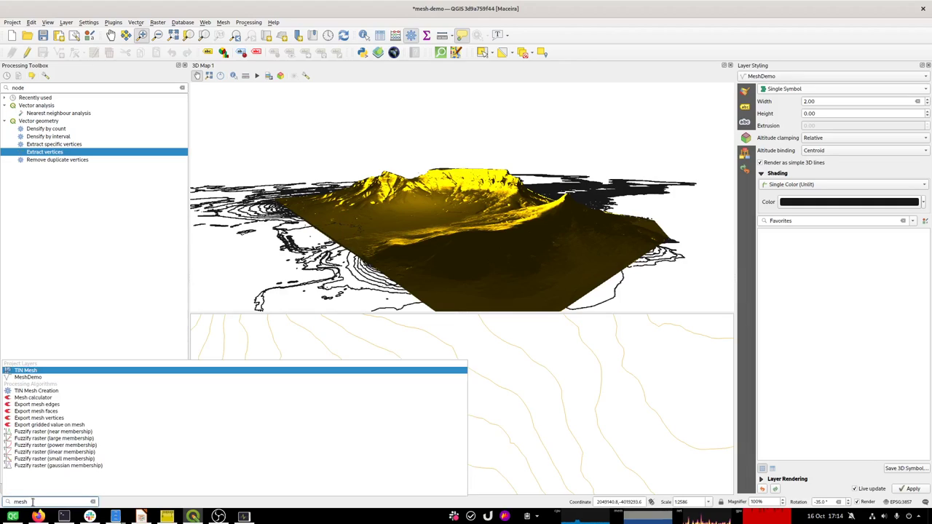
left_click(34, 425)
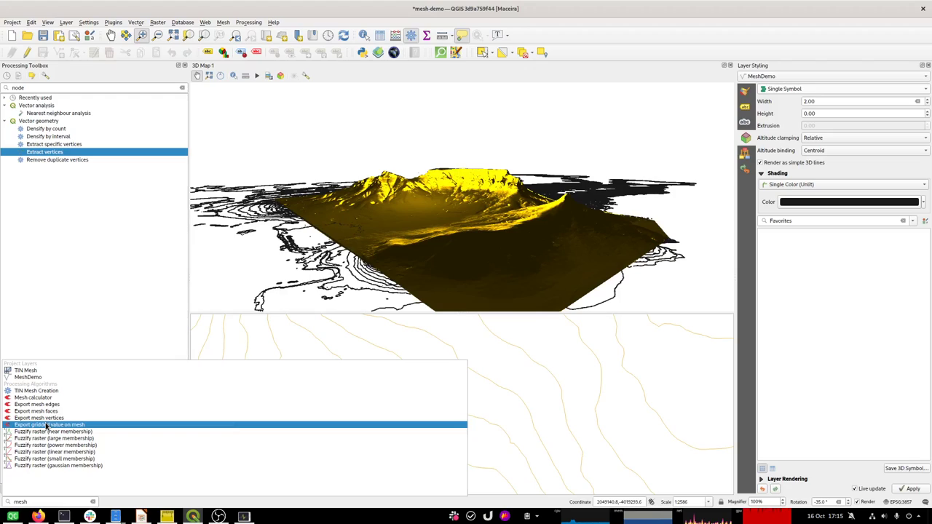
Set up Export gridded value on mesh with TIN Mesh [EPSG:3857] as the input layer and timestep 0 d 00:00:00
left_click(47, 425)
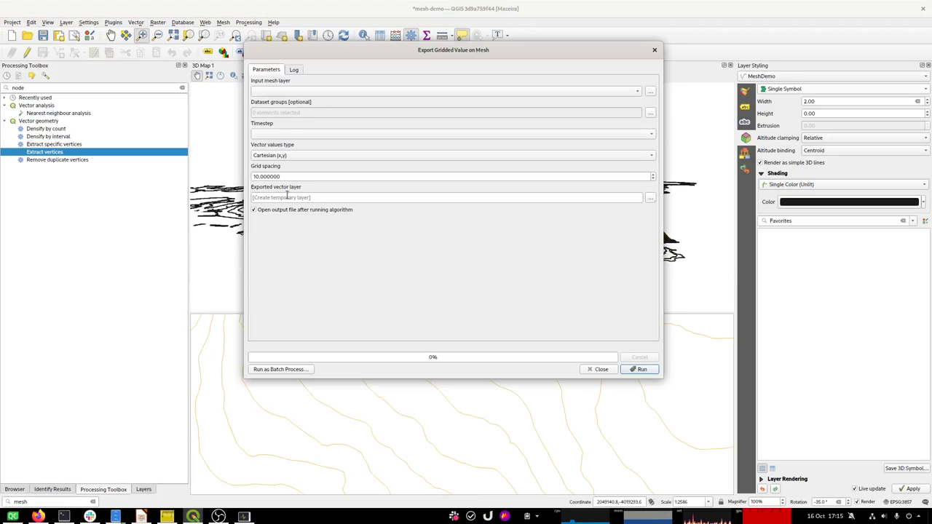
left_click(294, 92)
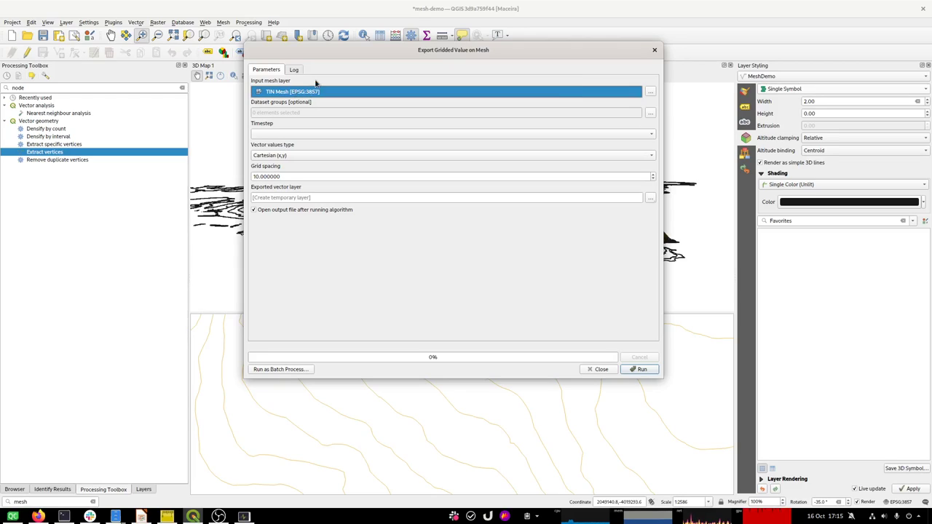
left_click(321, 82)
left_click(309, 95)
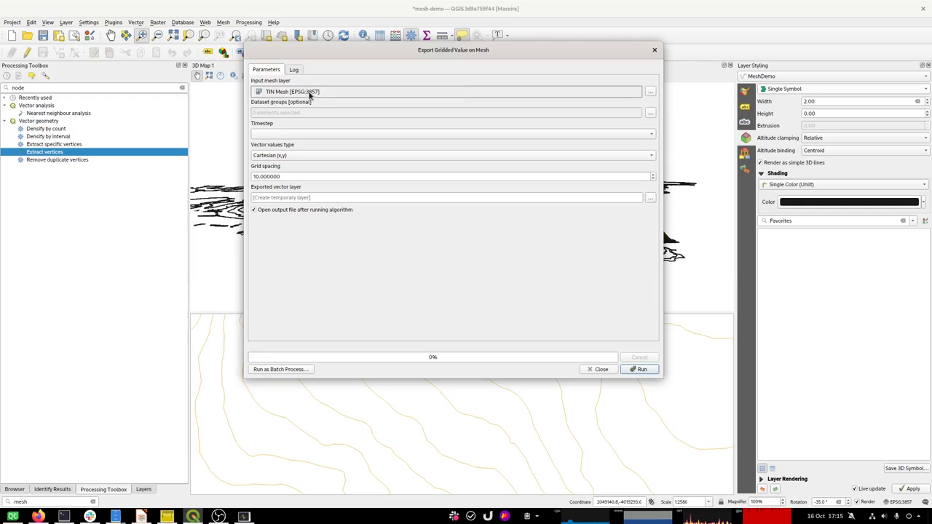
left_click(281, 95)
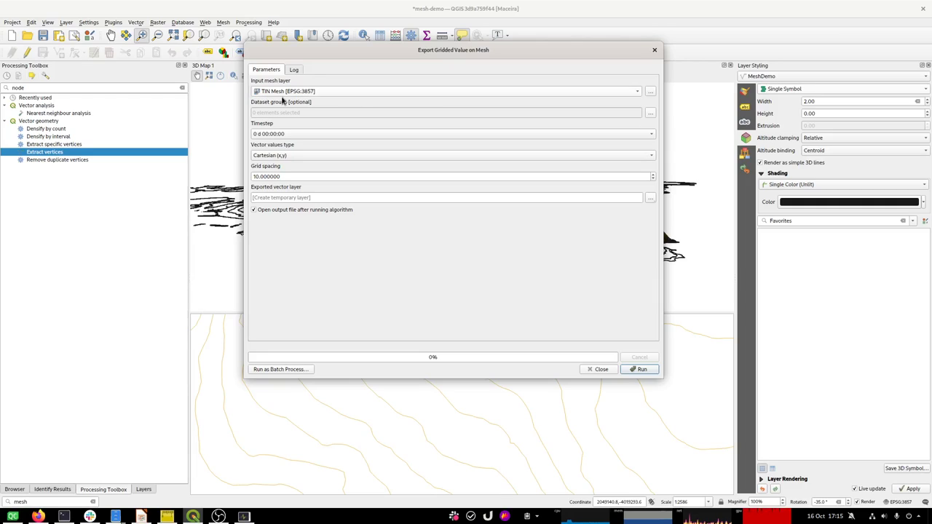
left_click(312, 136)
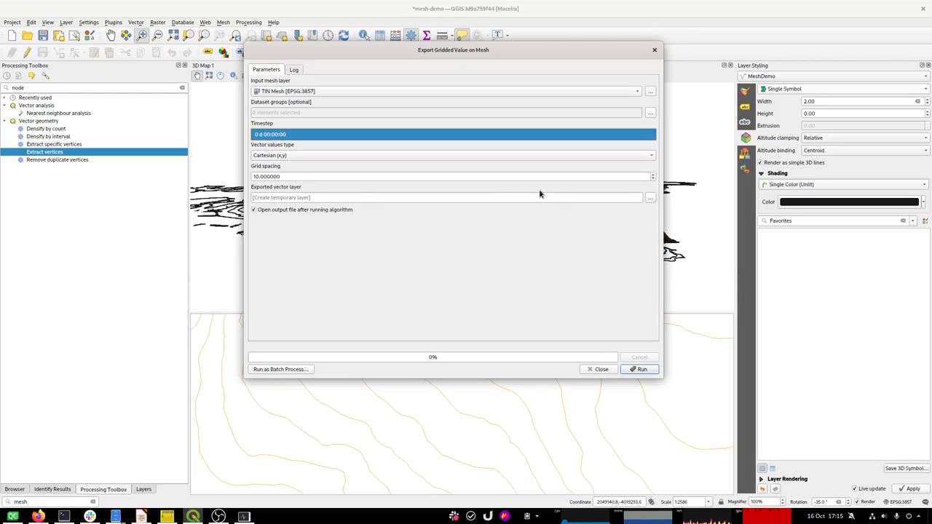
Set the exported vector layer to DEM.shp in the MeshDemo folder, and close the gridded export without running it
left_click(650, 201)
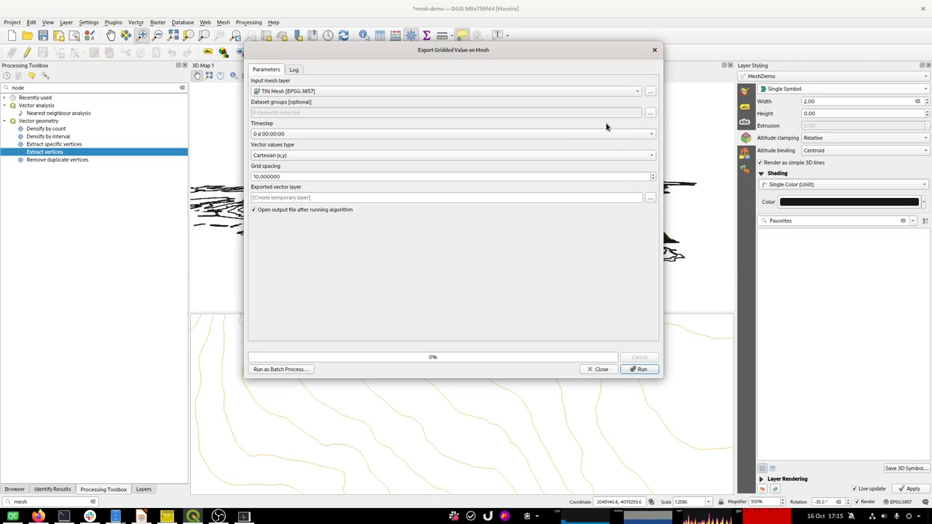
left_click(650, 199)
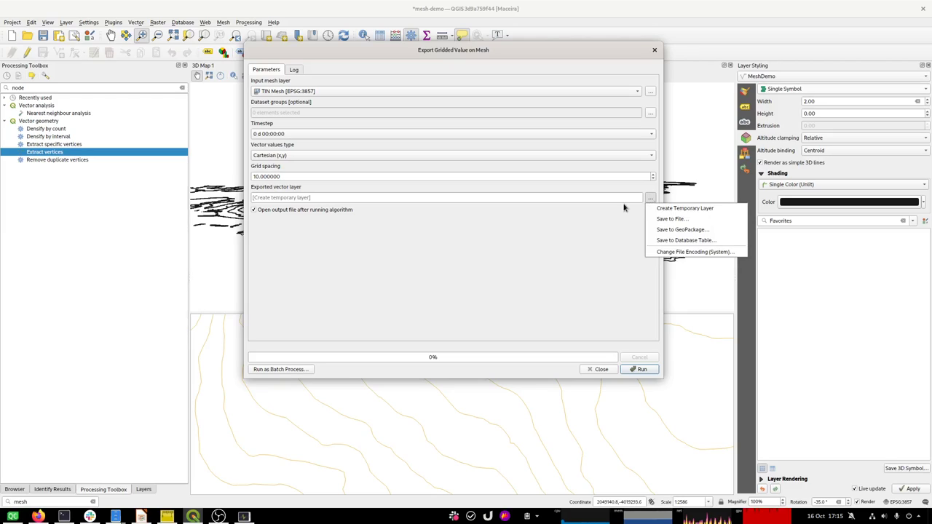
left_click(674, 219)
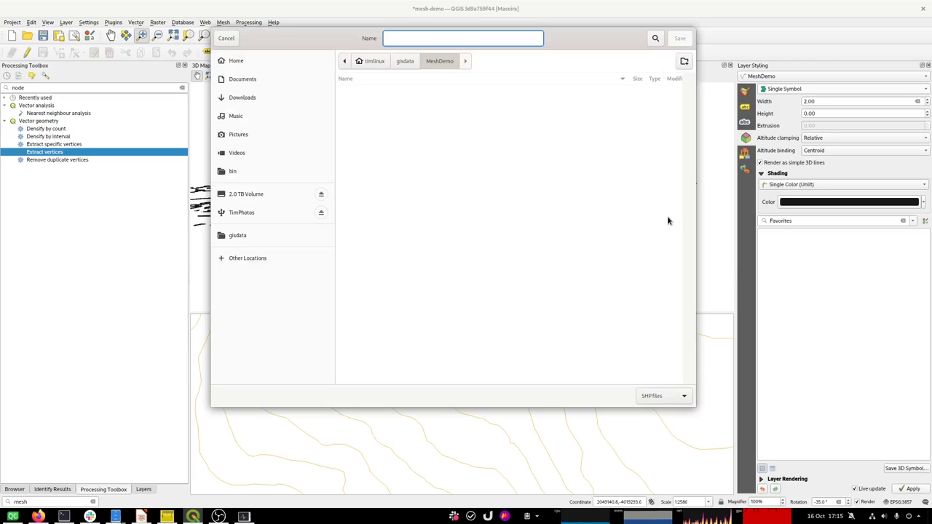
left_click(410, 62)
left_click(441, 62)
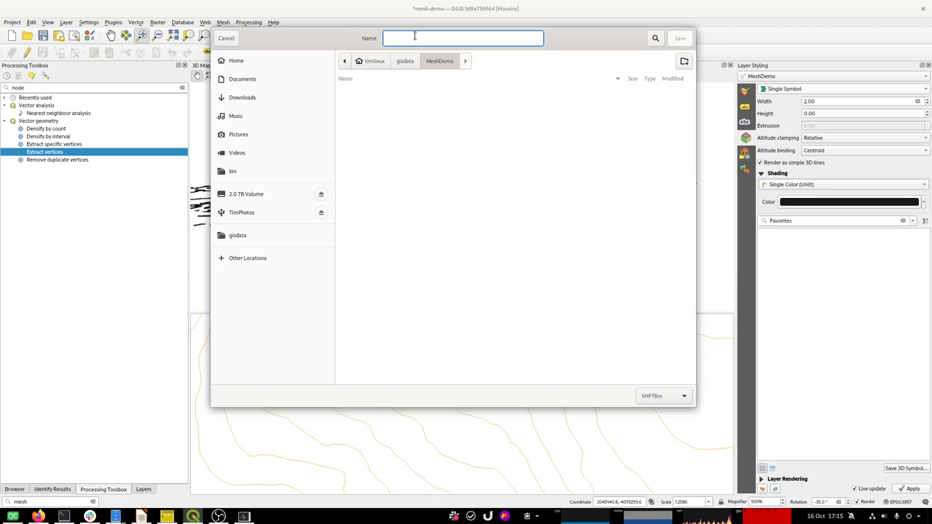
type("DEM")
left_click(679, 41)
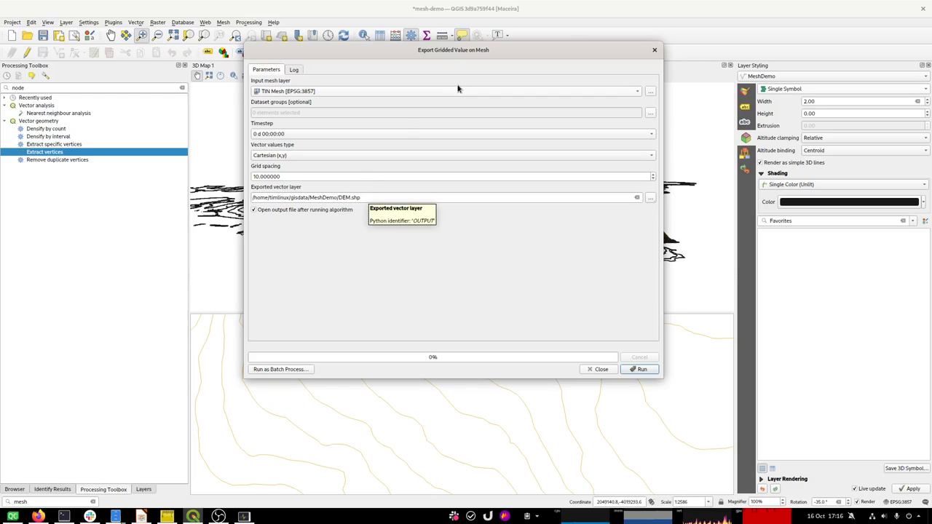
left_click(654, 52)
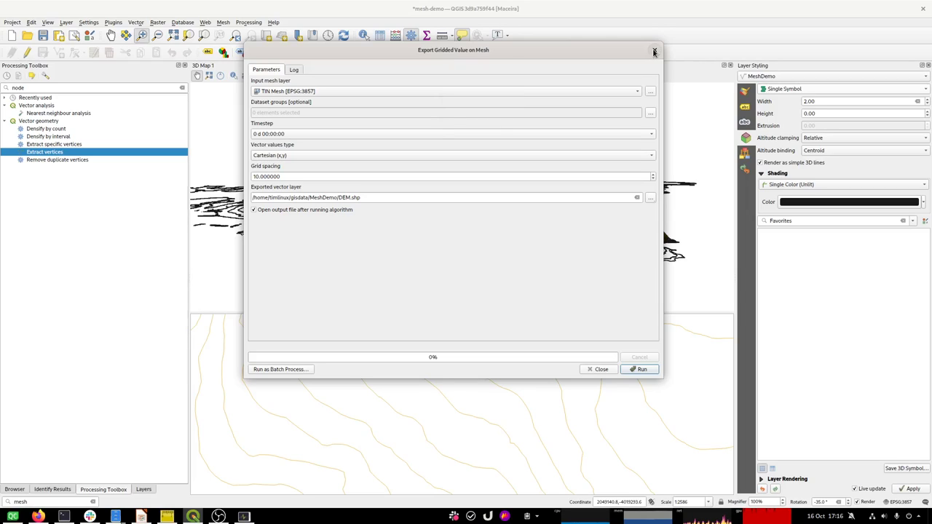
Review the parameters of the Export mesh faces algorithm, close it unrun, and clear the "mesh" search
left_click(45, 501)
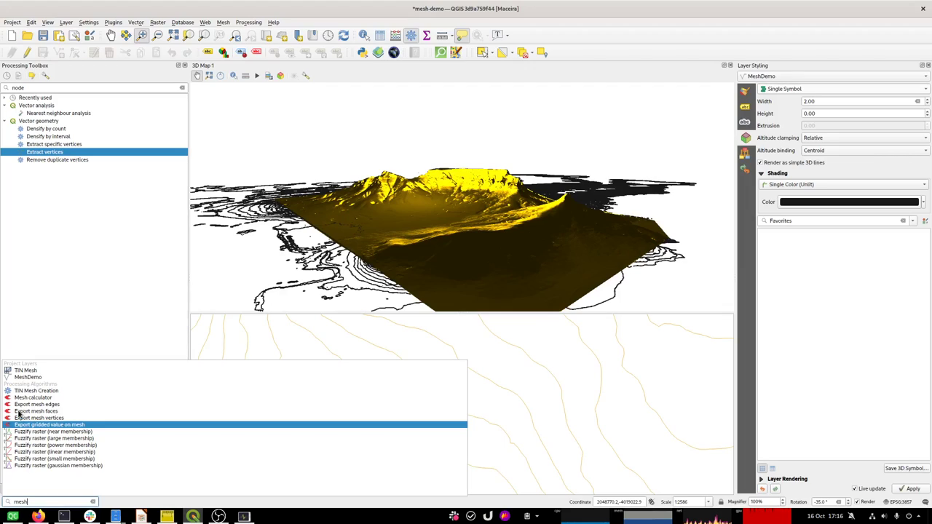
left_click(18, 412)
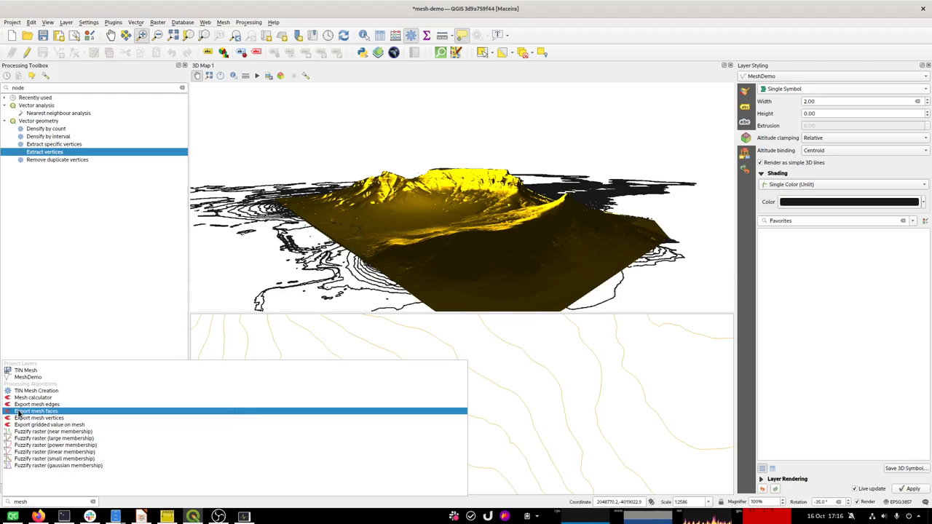
double_click(19, 412)
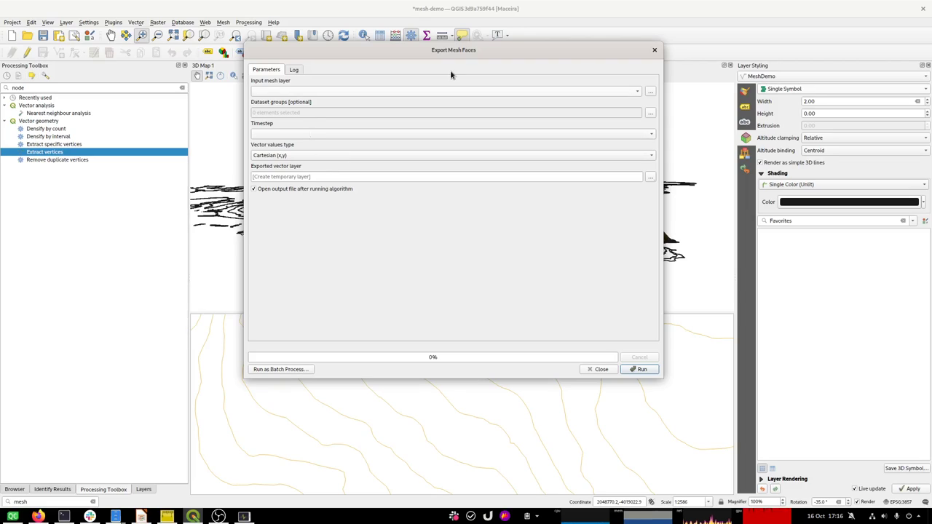
left_click(653, 50)
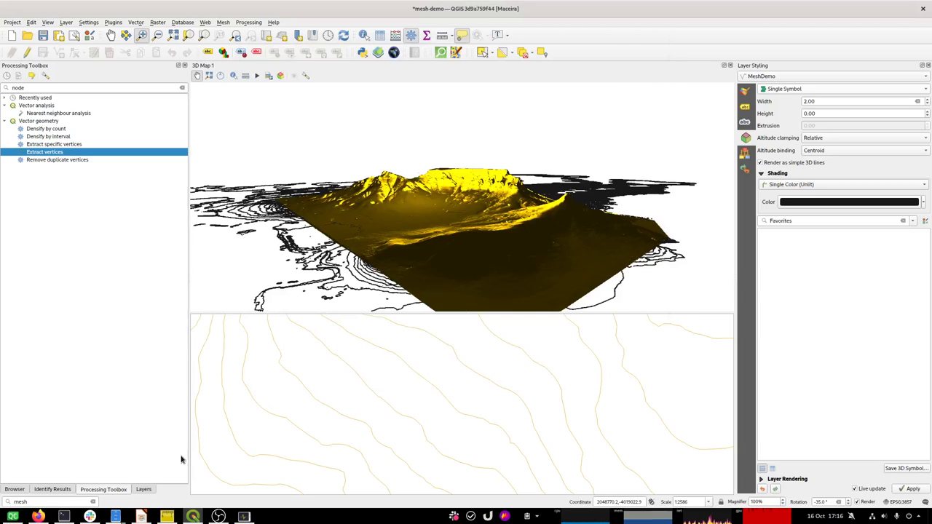
left_click(52, 502)
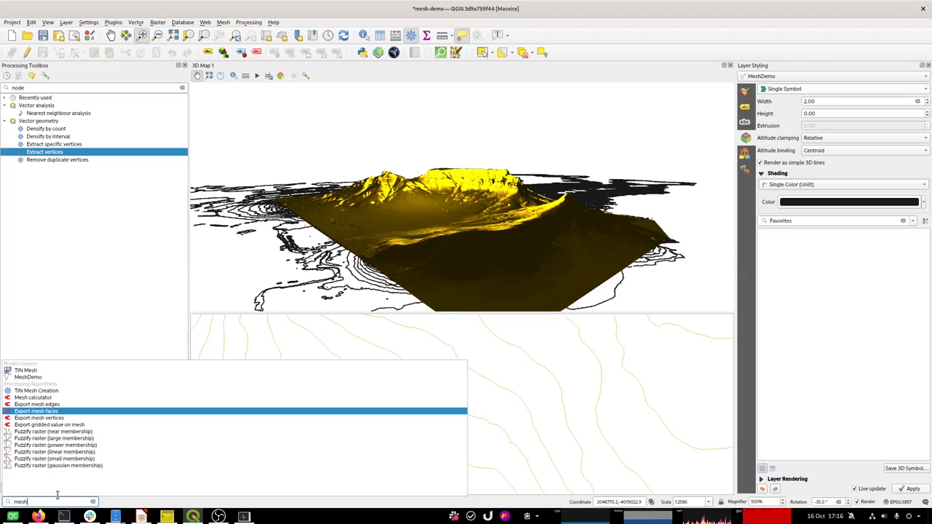
left_click_drag(33, 500, 14, 501)
key("BackSpace")
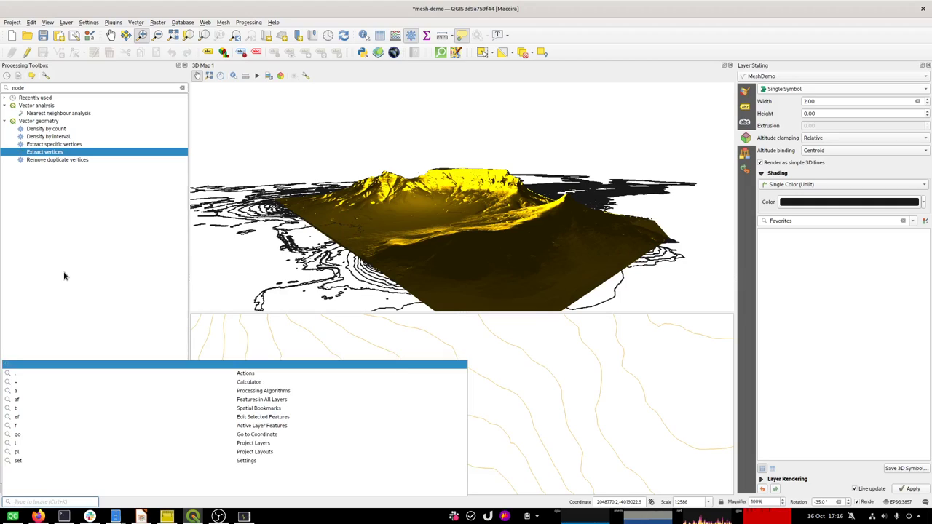
Examine the Table Mountain mesh and its surrounding contour lines from different sides in the 3D map
left_click(405, 258)
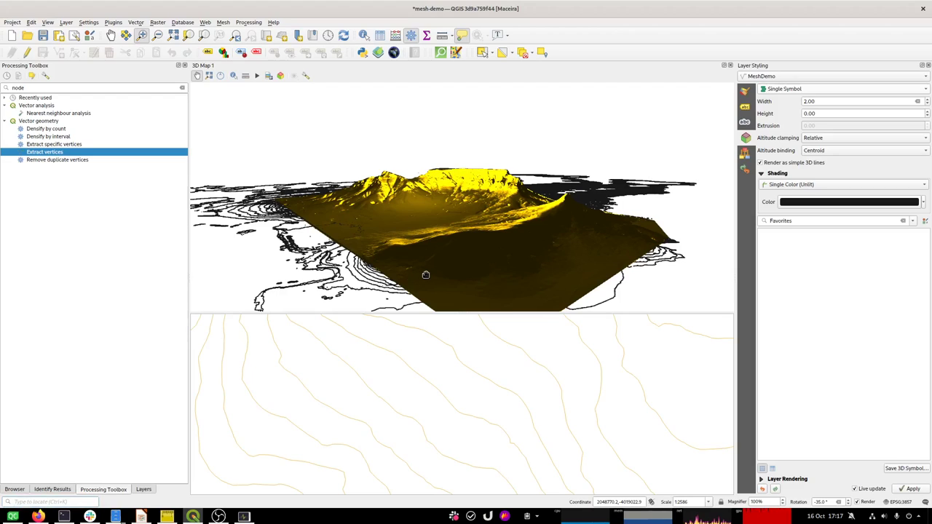
key("Right")
key("Right")
key("Right")
key("Right")
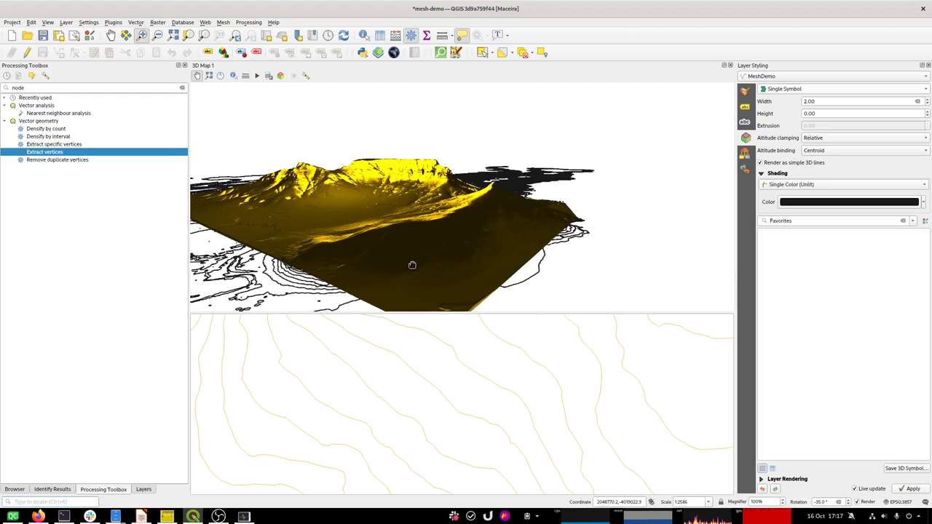
key("Right")
key("Right")
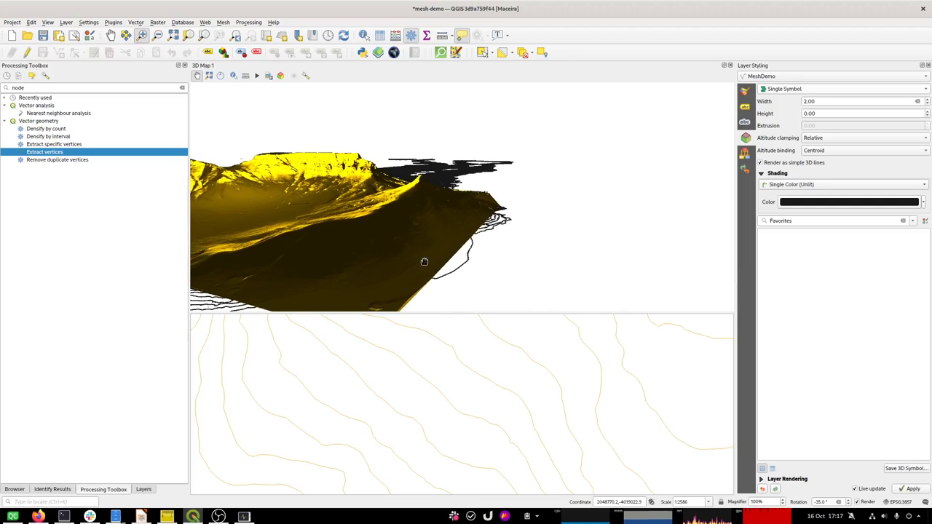
key("Right")
key("Left")
key("Left")
key("Left")
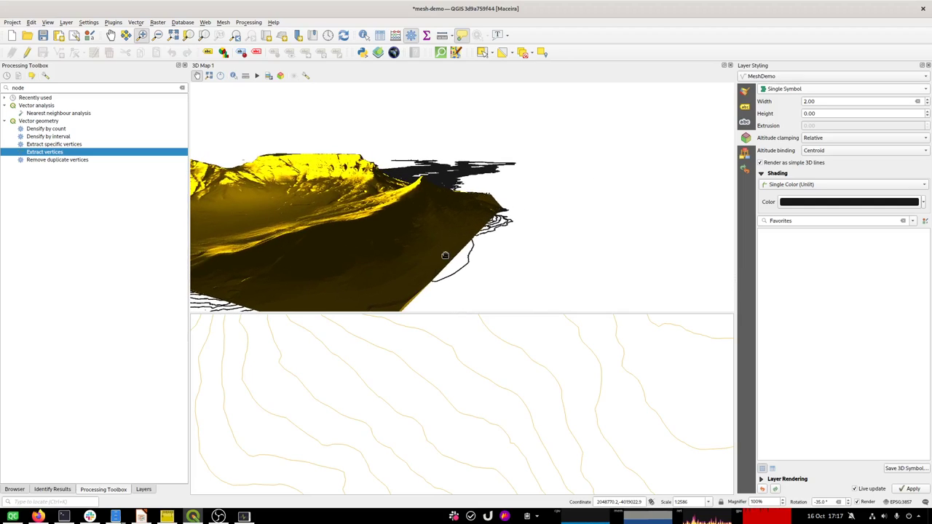
key("Left")
key("Left")
key("Left")
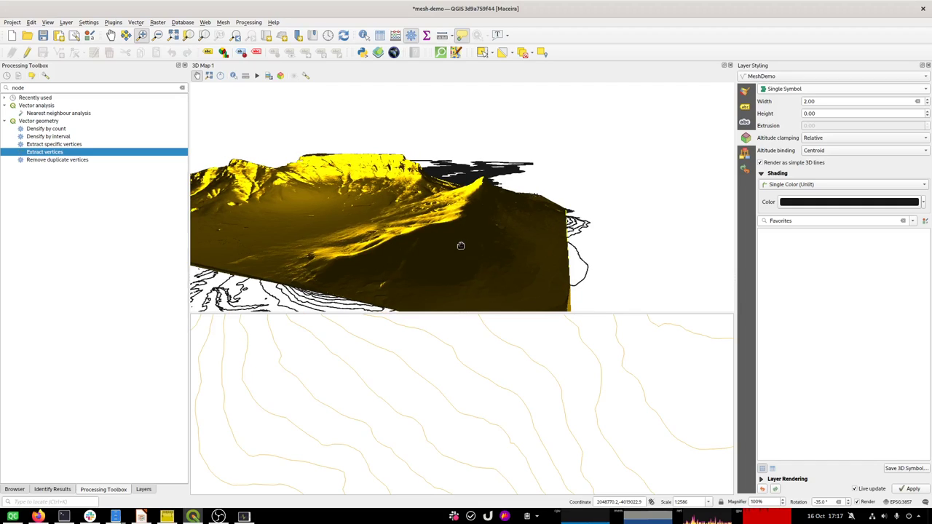
key("Left")
key("Left")
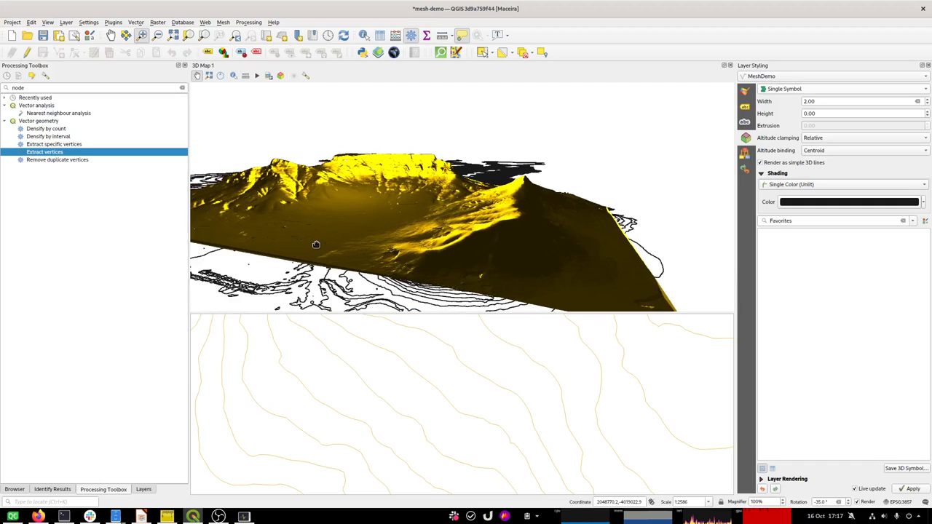